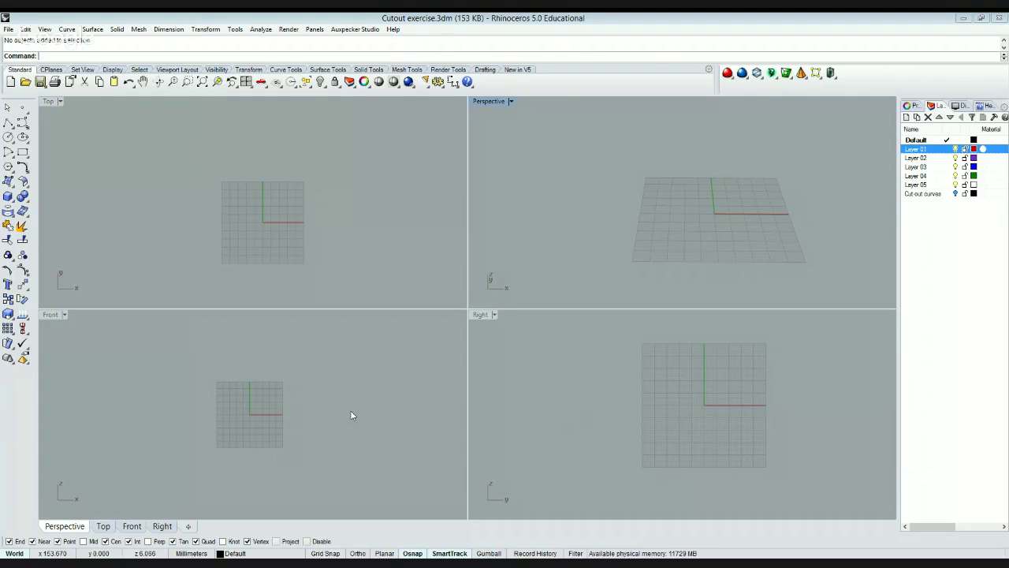
- Start a polyline at the origin in the Front view with a first segment of 445<17
click(269, 398)
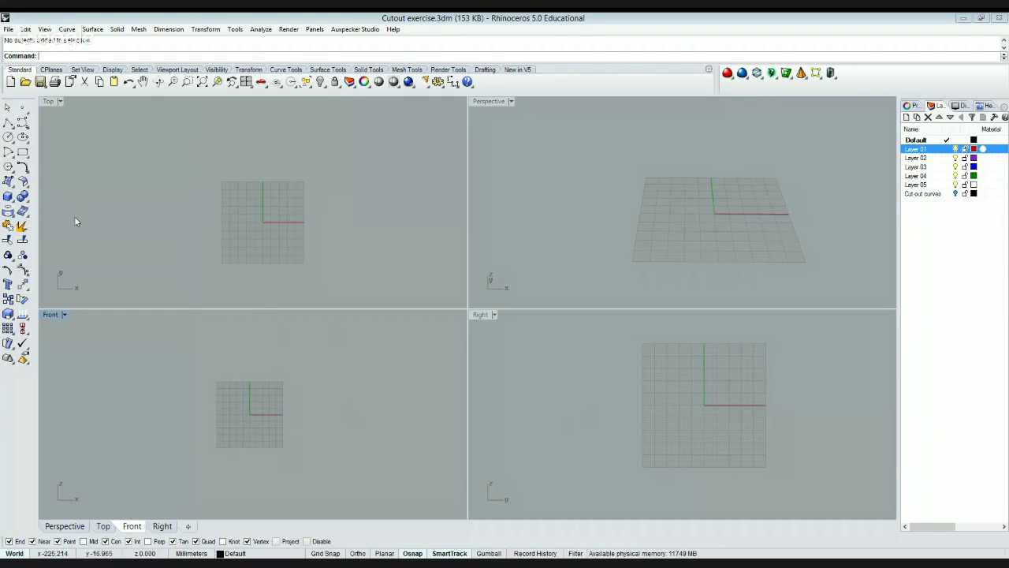
click(8, 124)
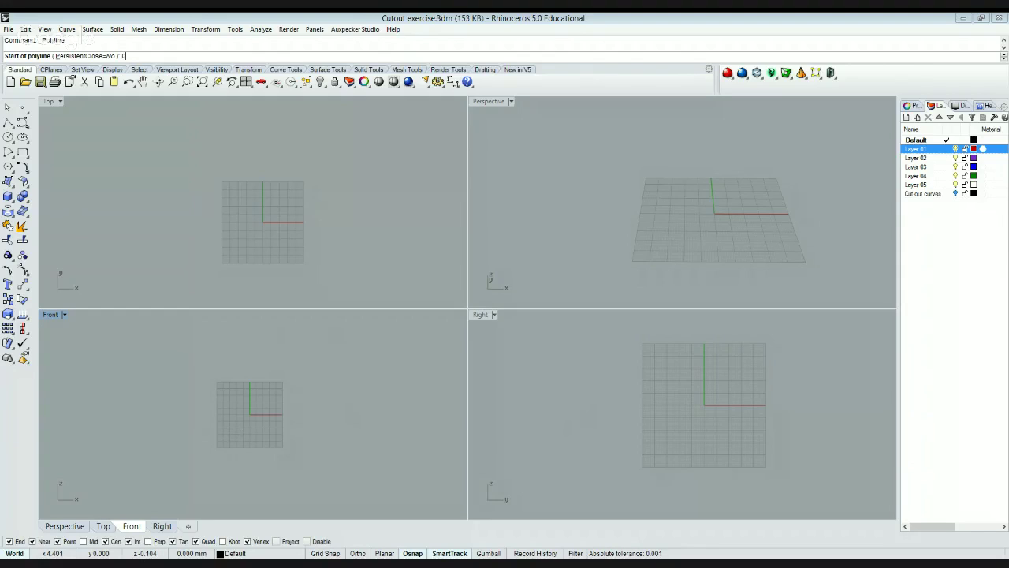
text(0)
key(Return)
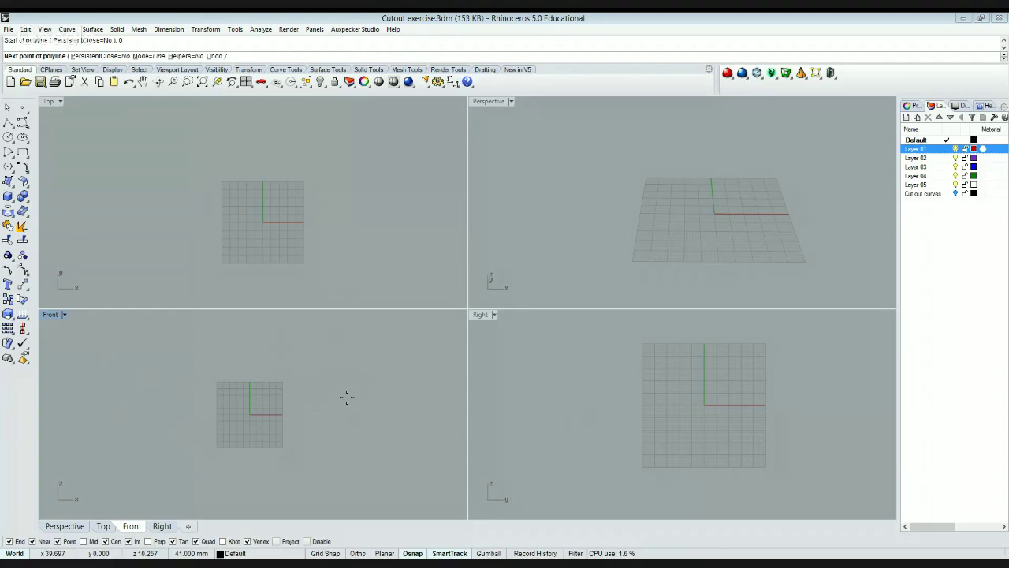
text(445<17)
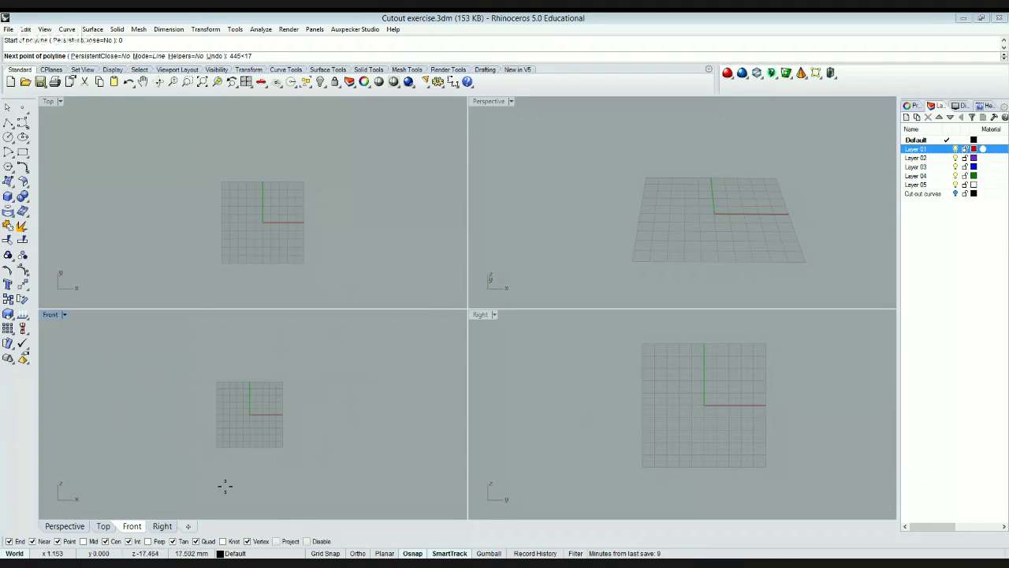
key(Return)
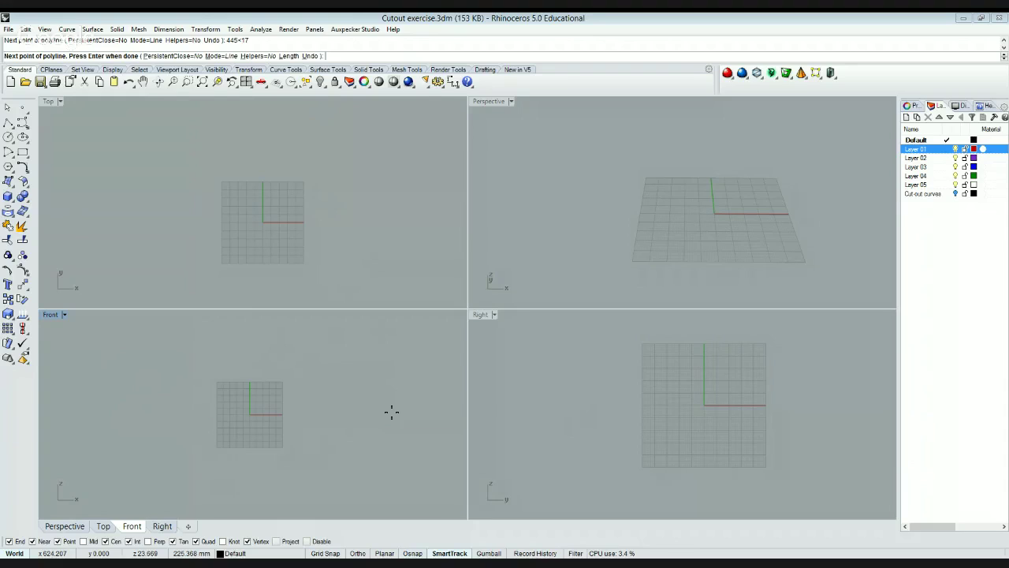
text(@)
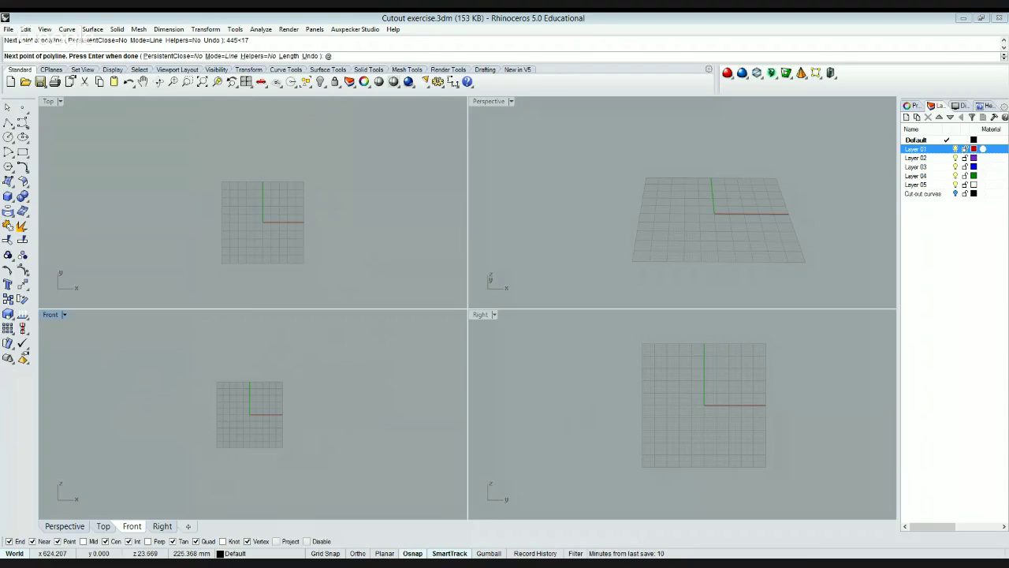
text(115<)
text(5)
key(Return)
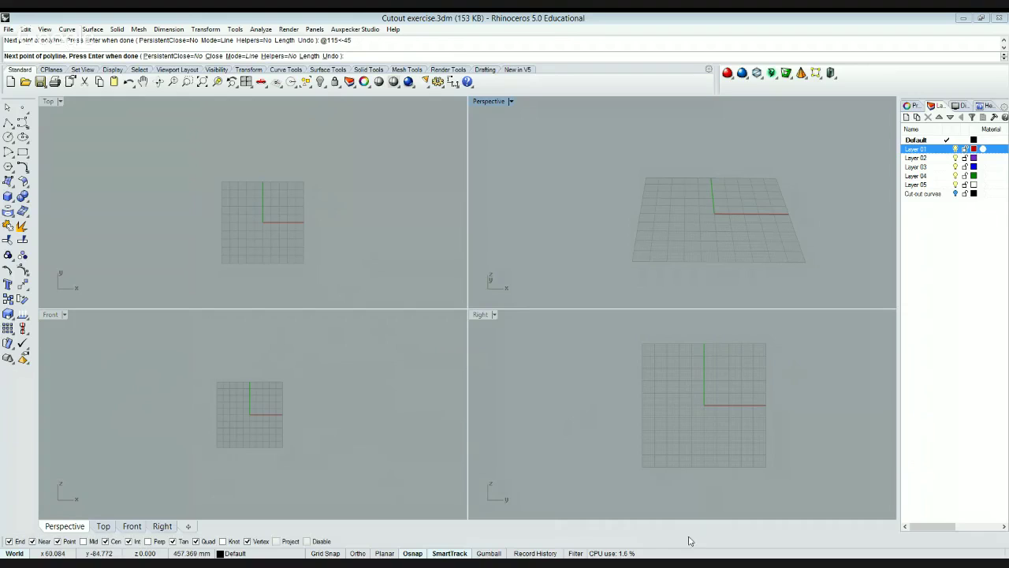
drag(689, 534, 690, 530)
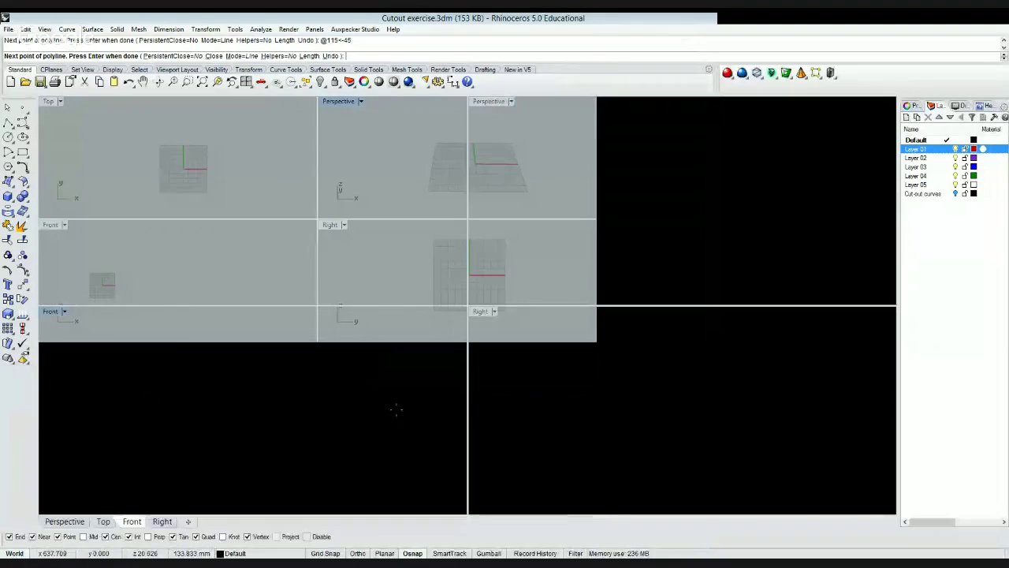
key(Return)
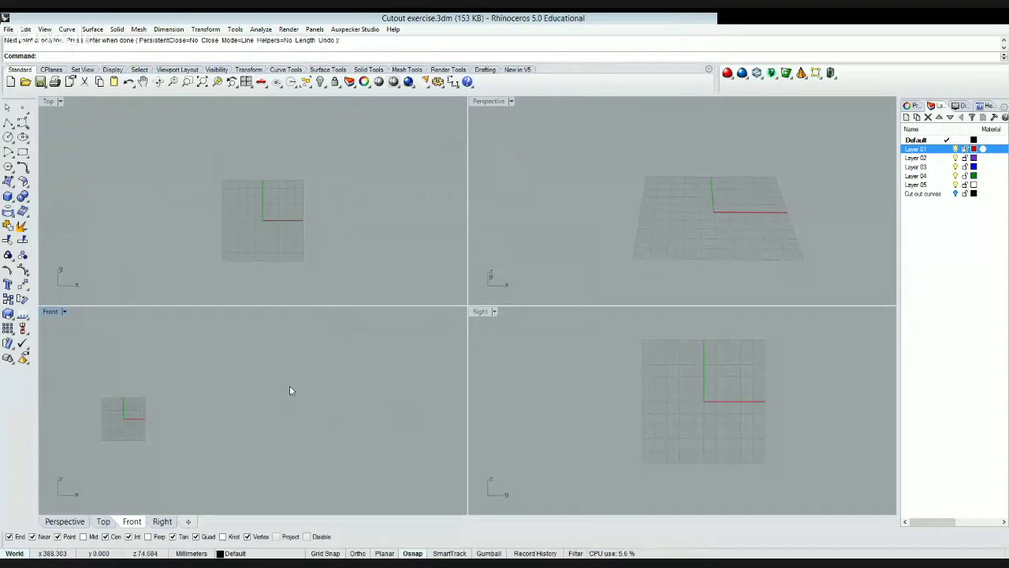
click(318, 372)
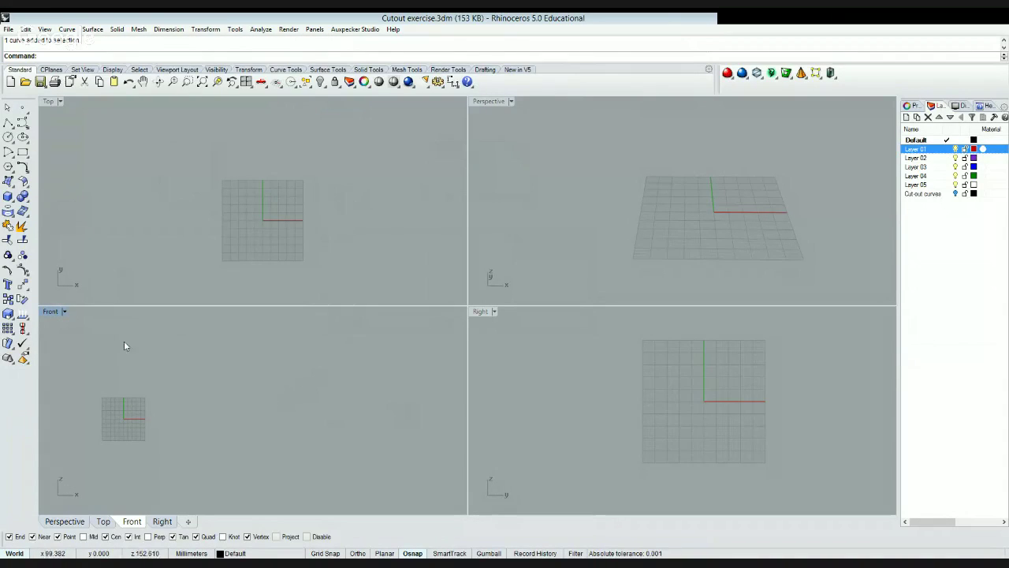
- Draw a horizontal reference line in the Front view, starting at the polyline's peak vertex
click(8, 124)
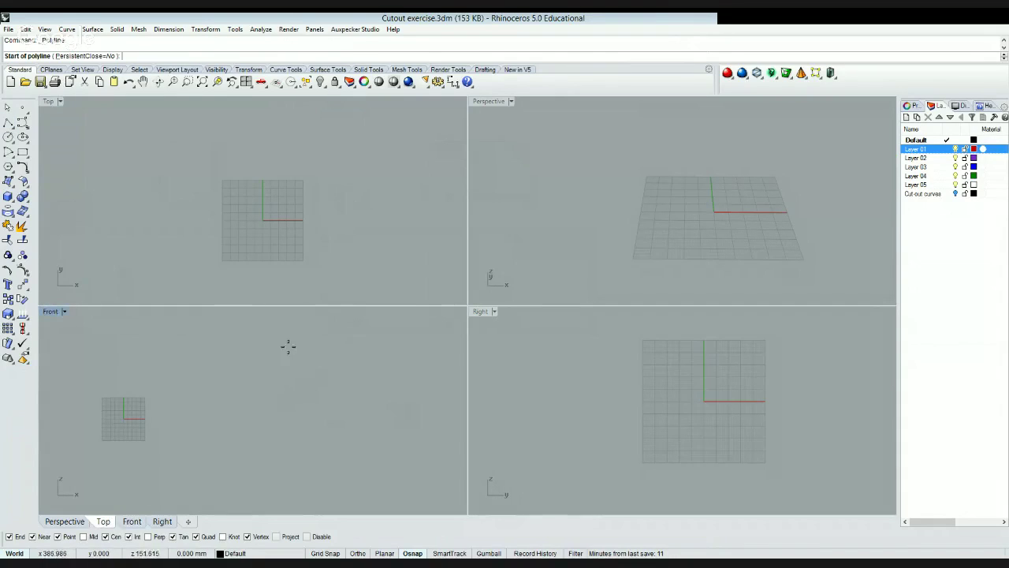
click(315, 360)
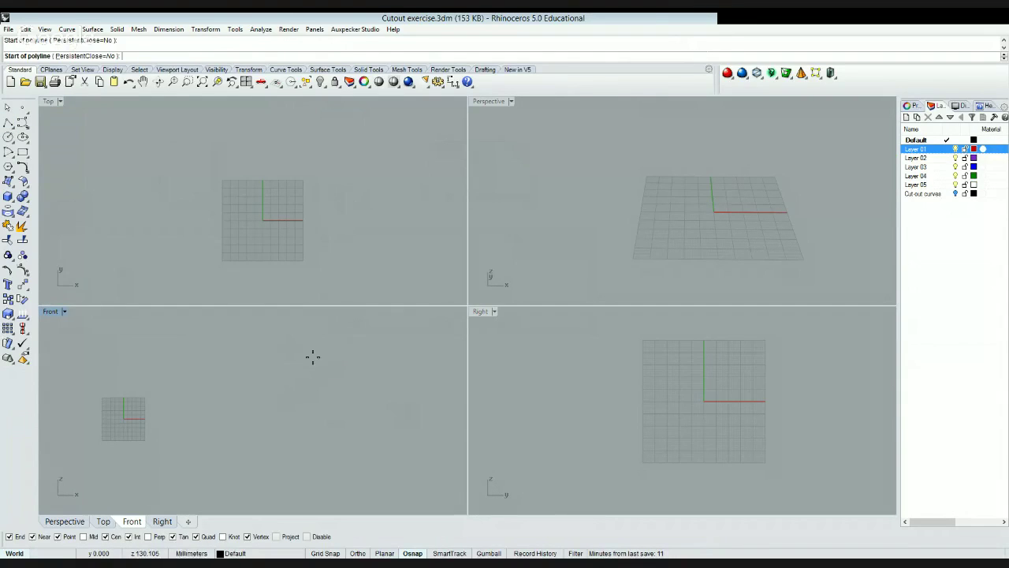
key(F8)
click(423, 345)
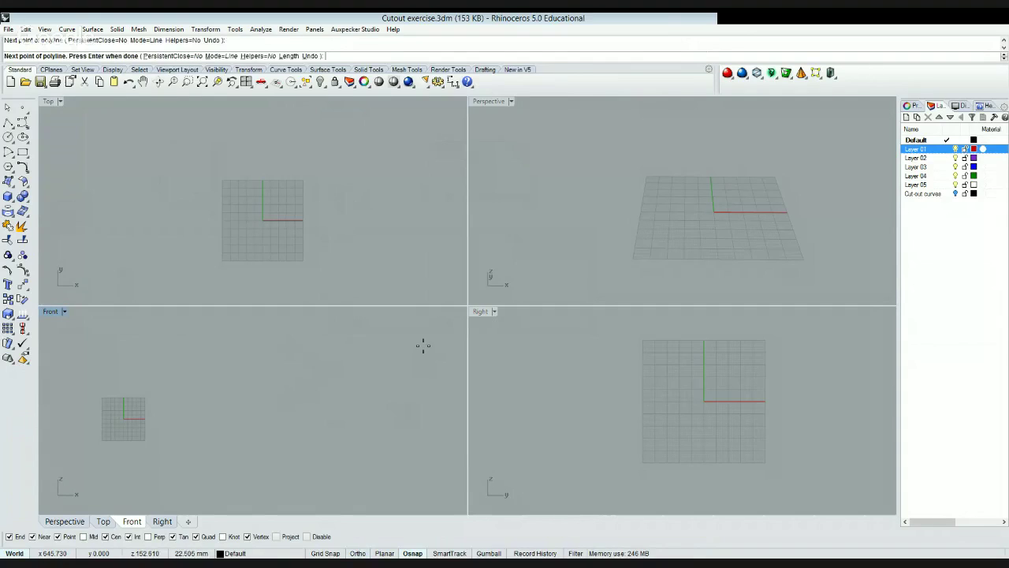
key(Return)
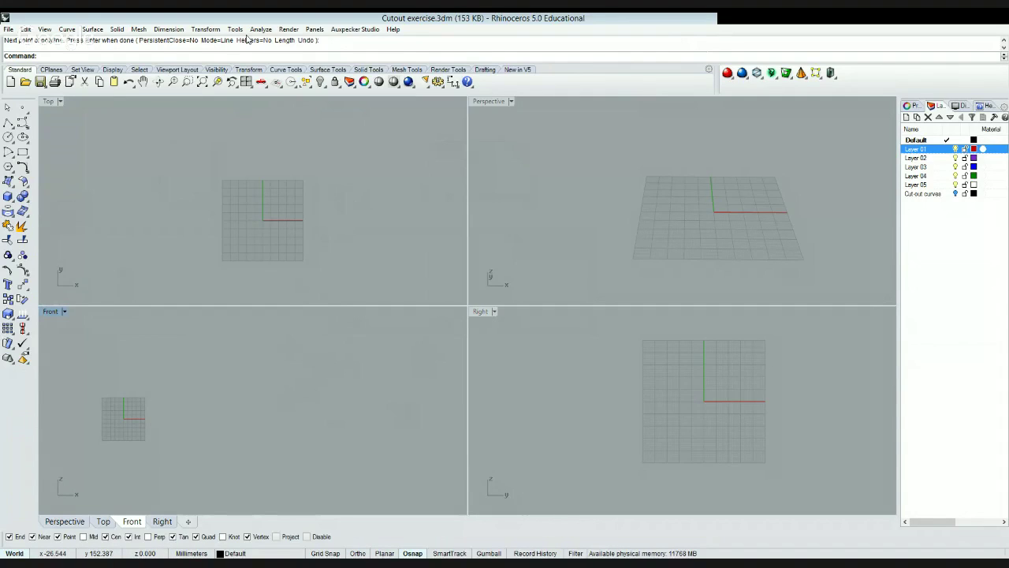
- Place an angle dimension between the polyline's descending segment and the horizontal reference line
click(168, 29)
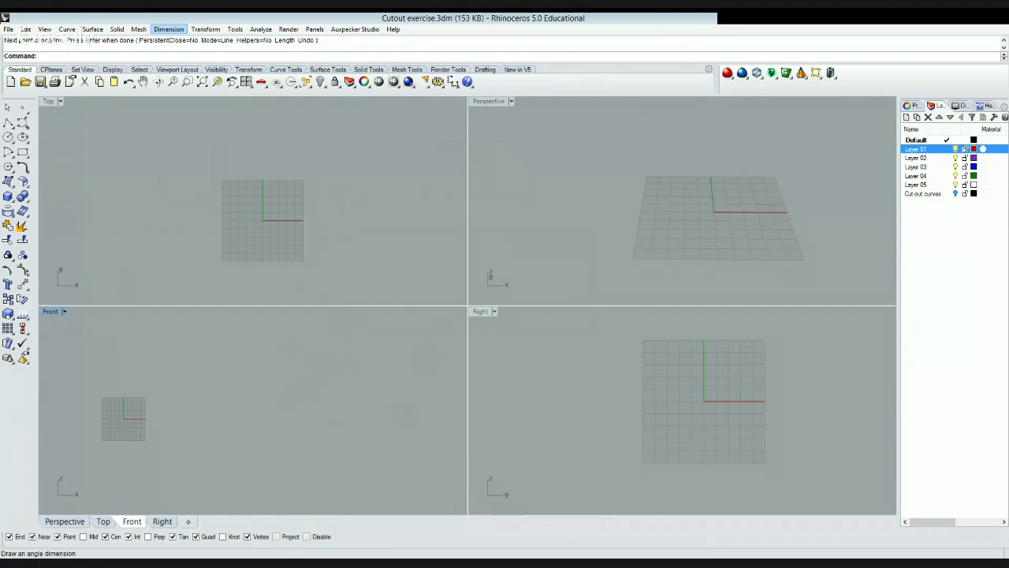
click(189, 146)
click(298, 386)
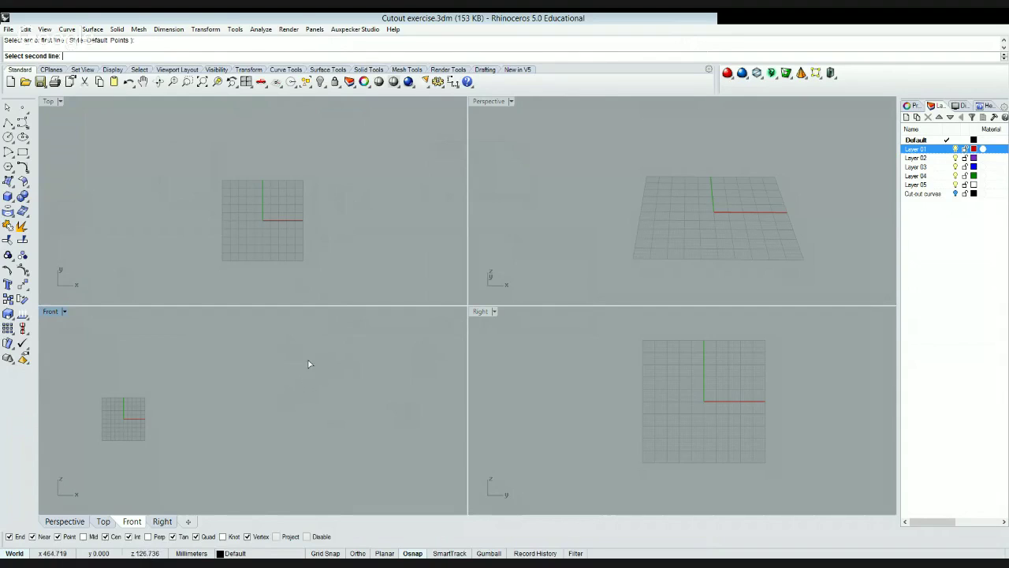
click(309, 356)
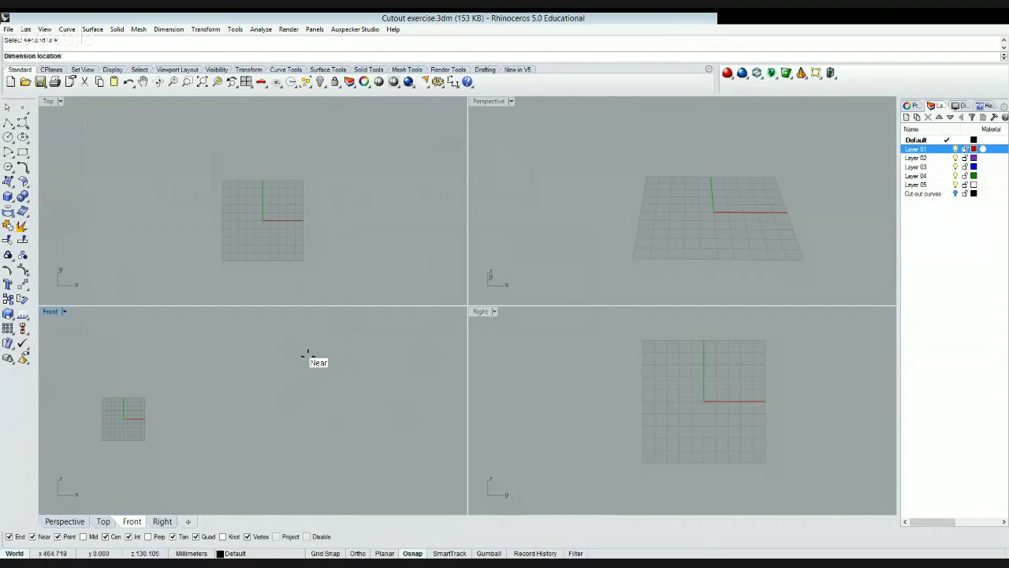
click(352, 392)
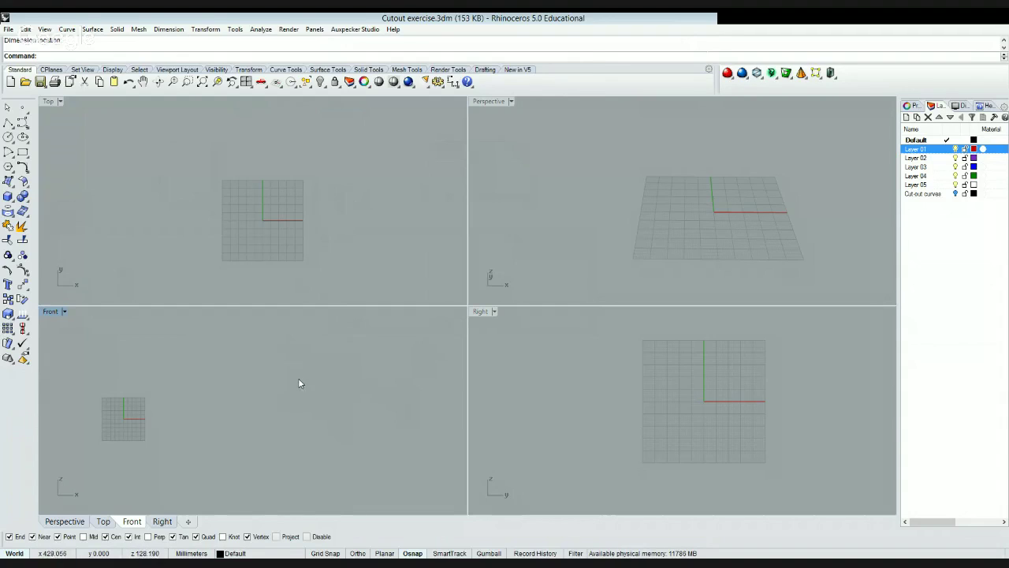
- Delete the angle dimension and the horizontal reference line
click(365, 403)
key(Delete)
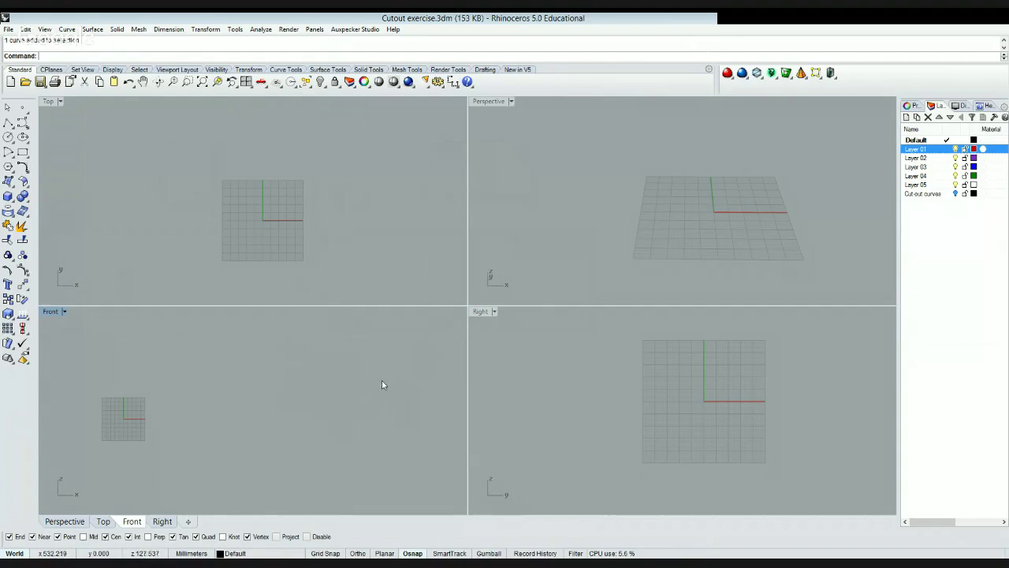
click(294, 392)
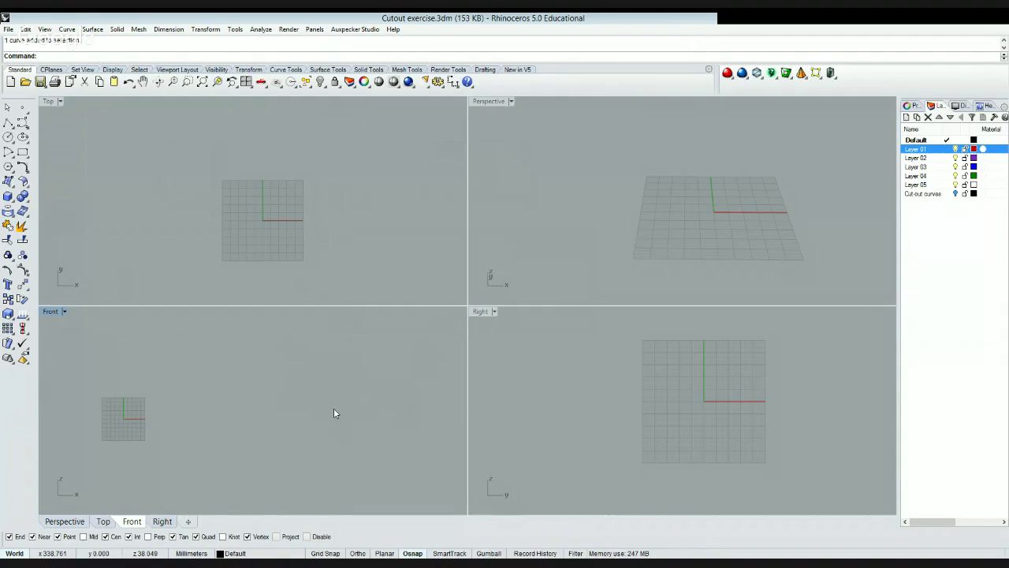
- Draw a degree 3 control-point curve in the Front view, using the polyline's three vertices from the origin to its far end
click(23, 125)
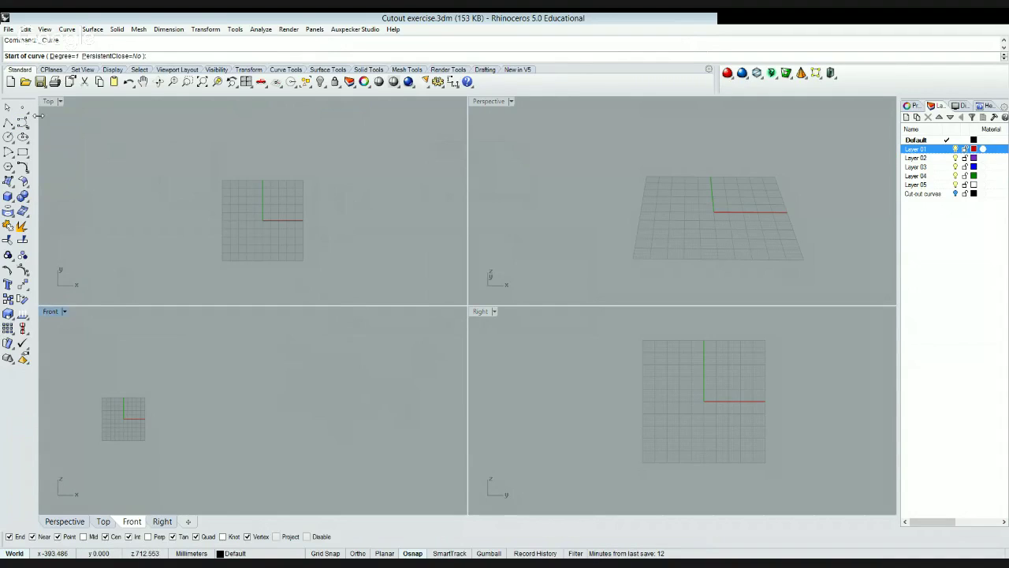
click(62, 57)
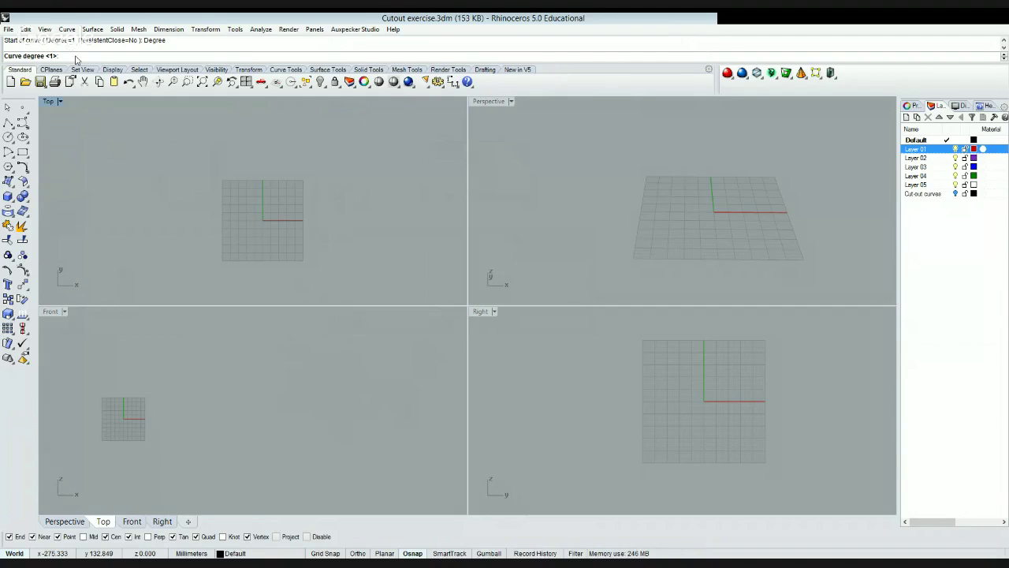
text(3)
key(Return)
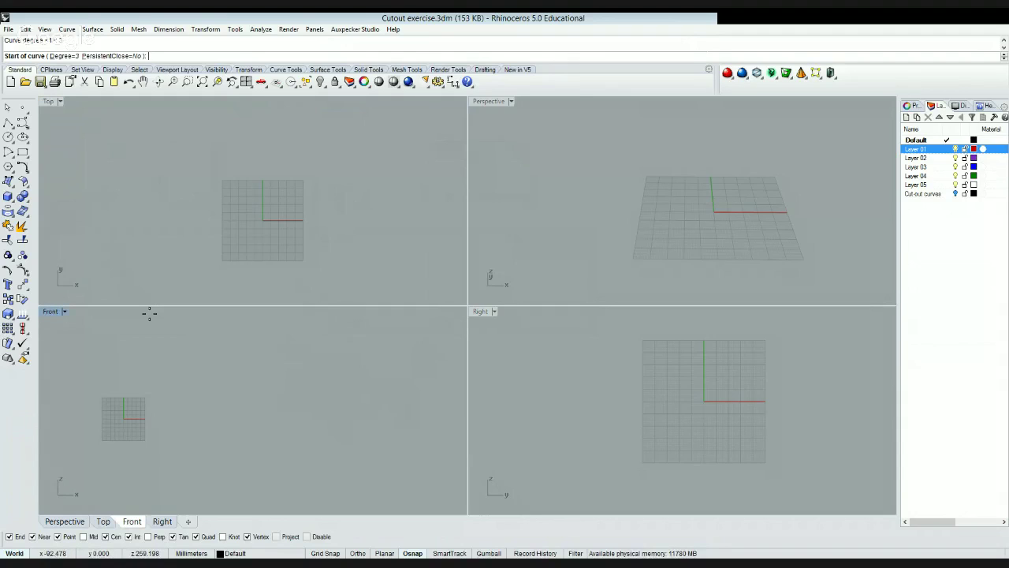
click(185, 419)
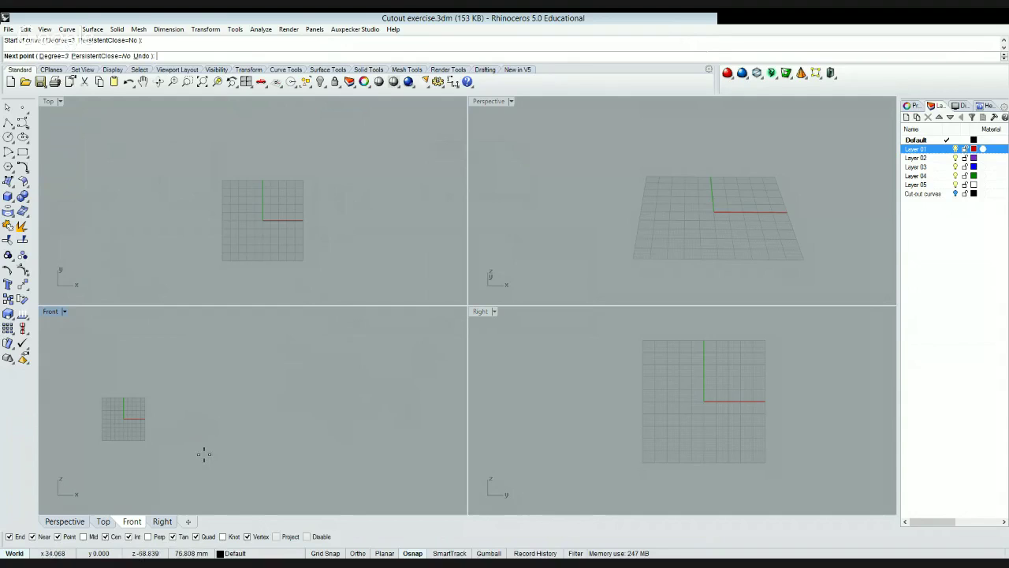
click(376, 365)
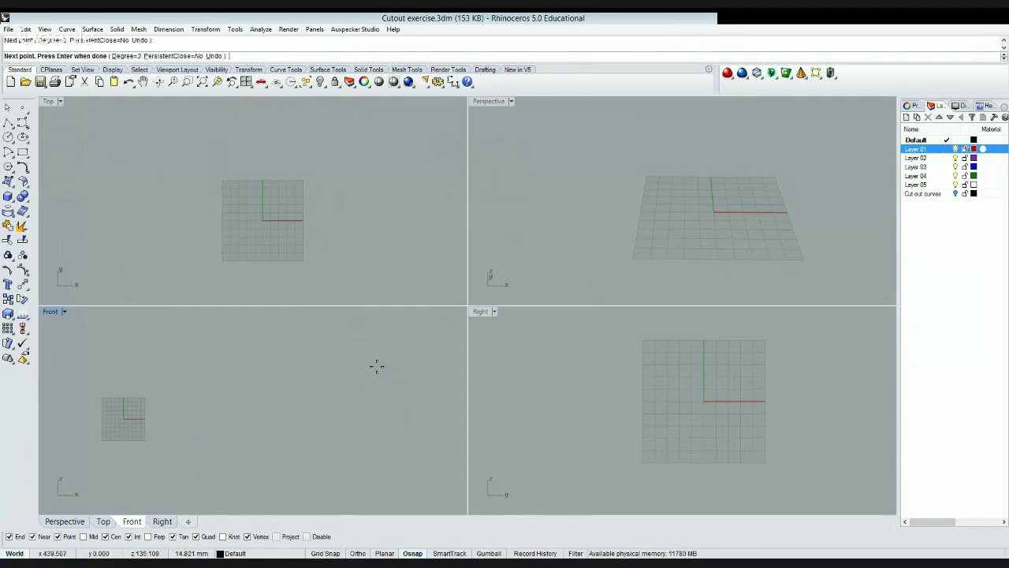
click(406, 406)
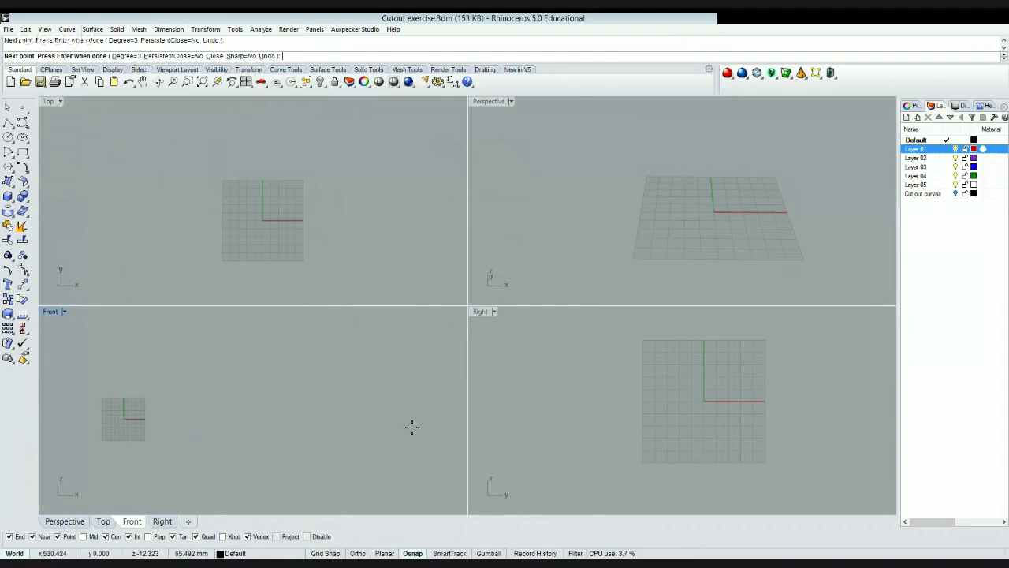
key(Return)
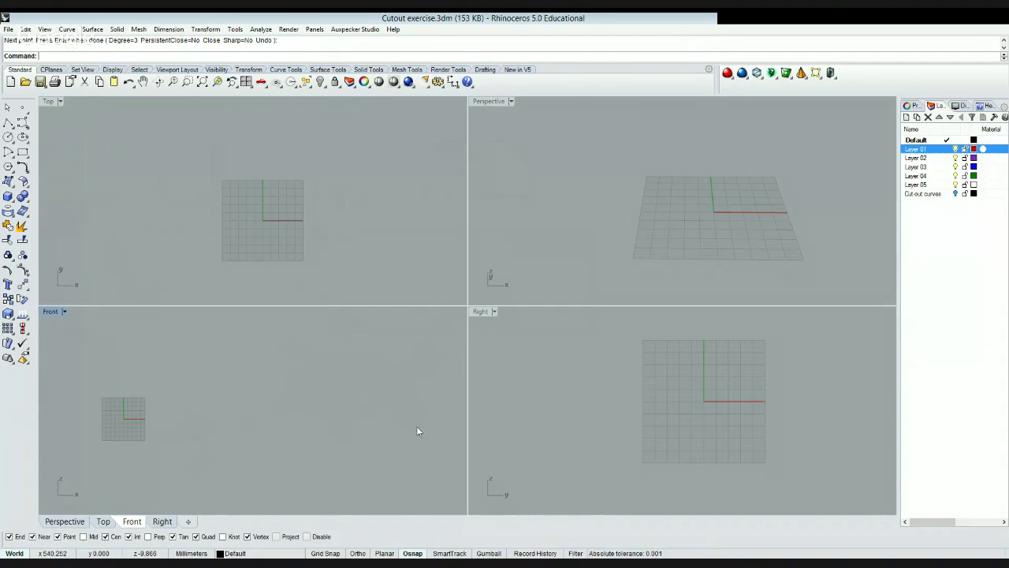
- Copy the new curve 445 mm in the positive Y direction in the Top view
click(383, 392)
click(607, 198)
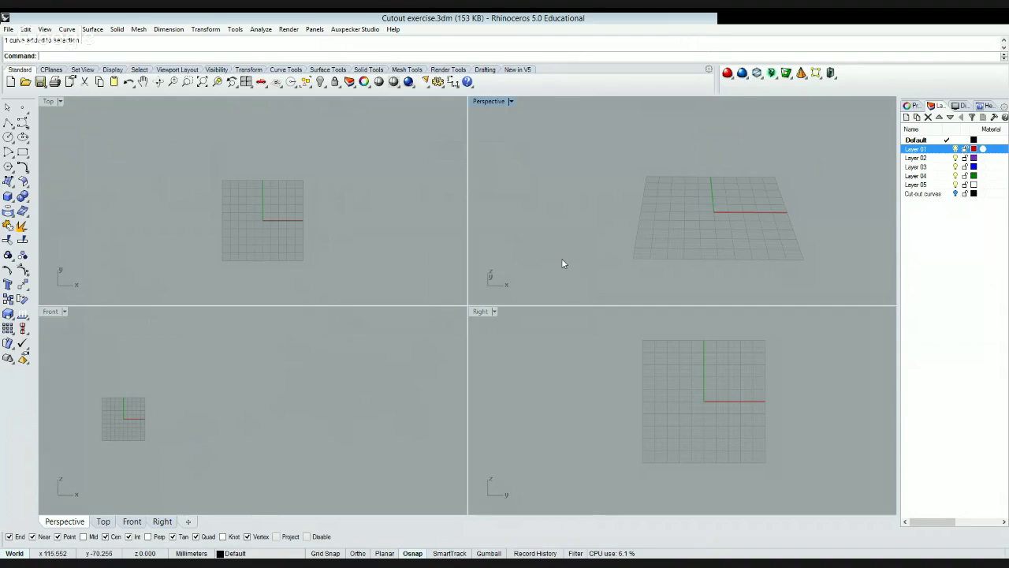
click(8, 299)
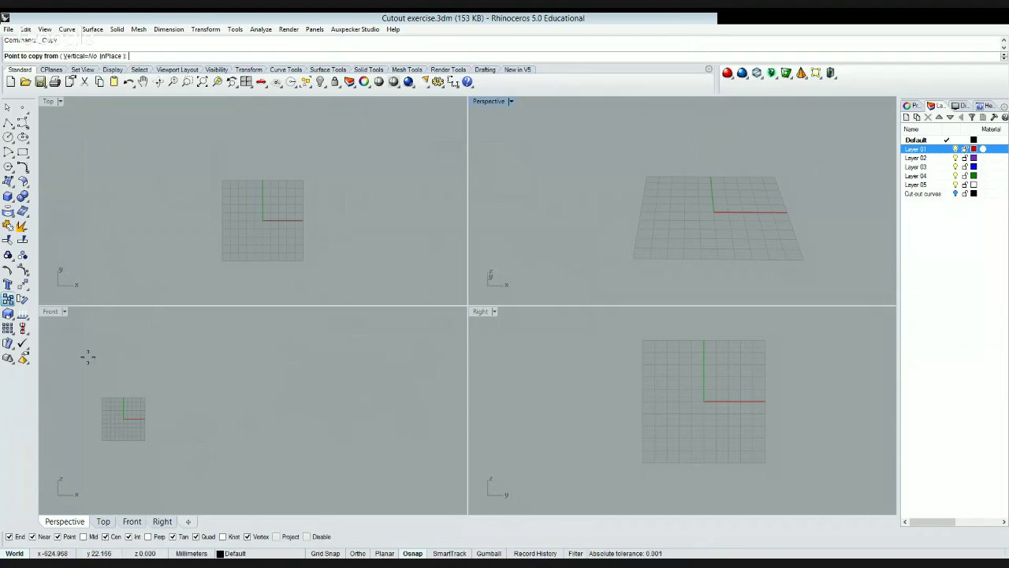
click(165, 241)
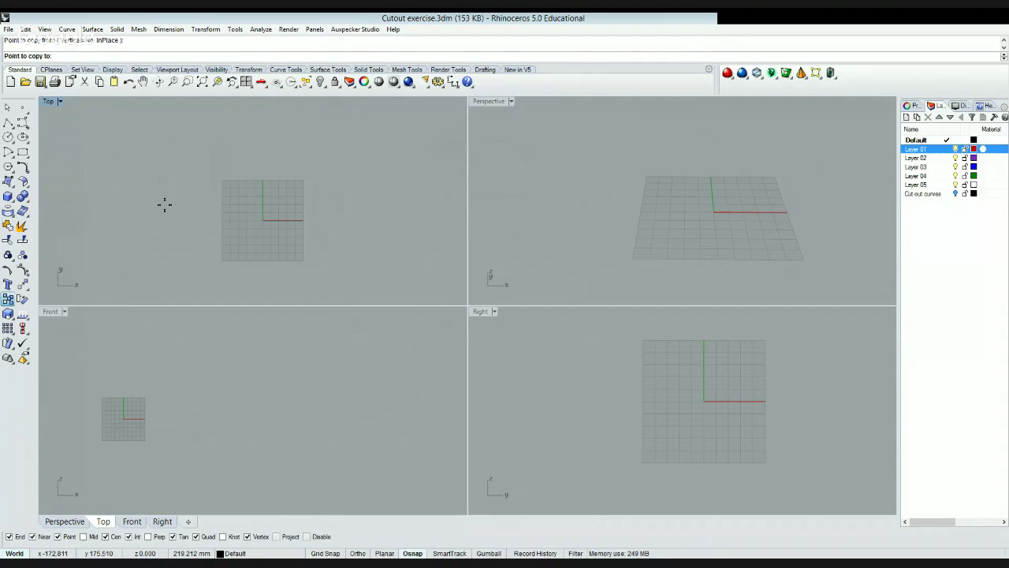
text(445)
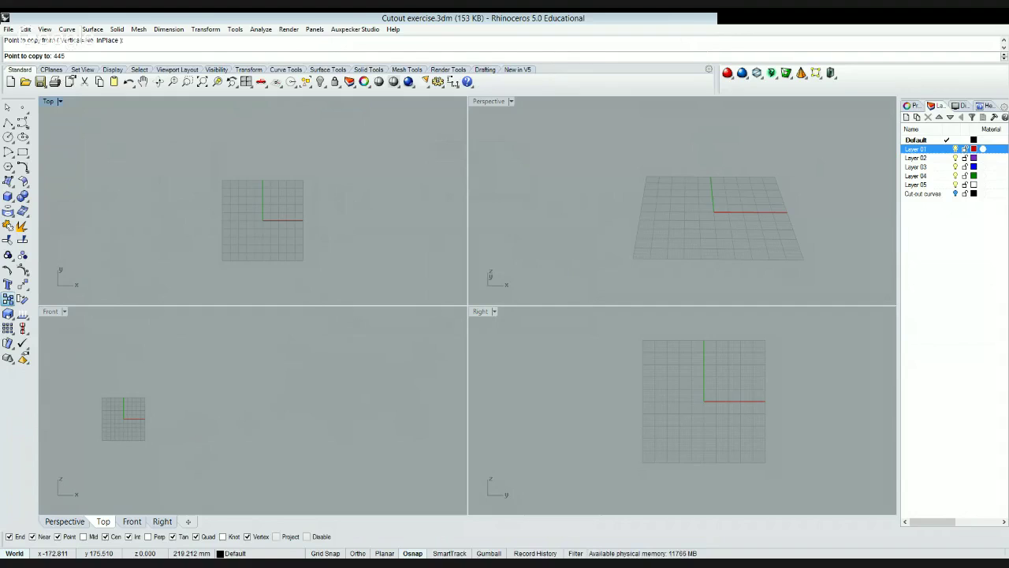
key(Return)
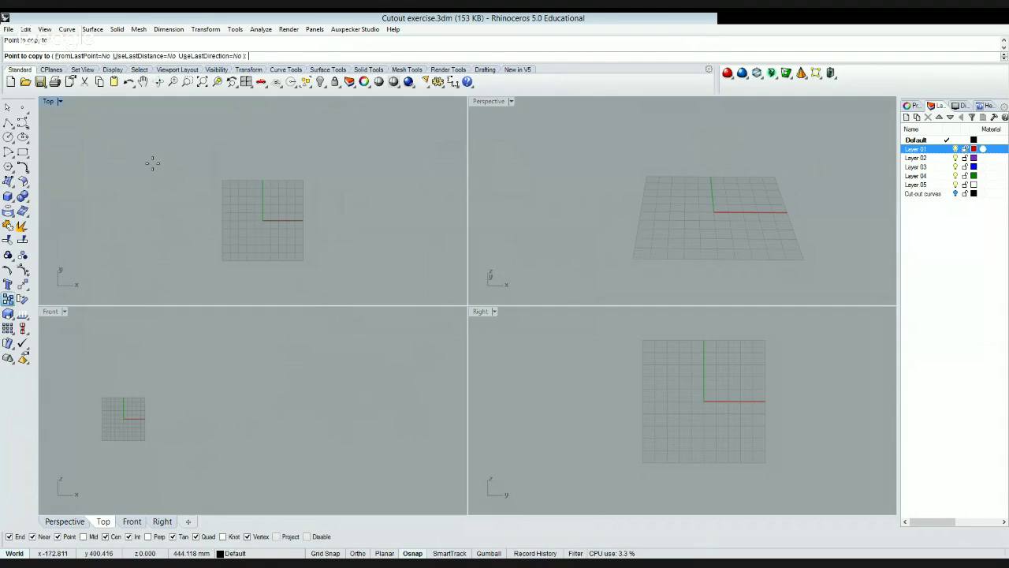
key(Return)
- Finish the 445 mm copy and loft a surface between the original curve and its copy
click(619, 214)
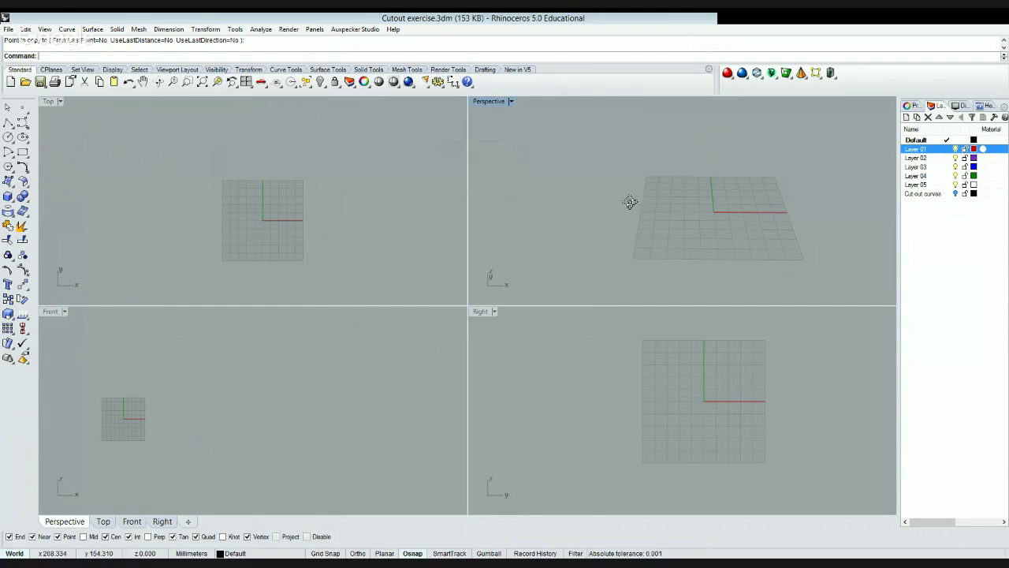
click(644, 178)
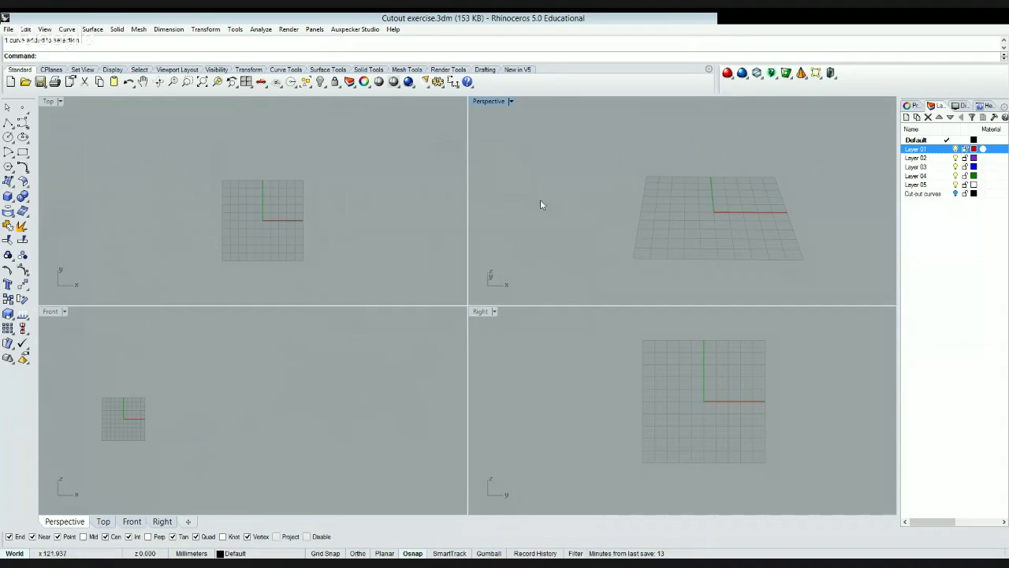
text(loft)
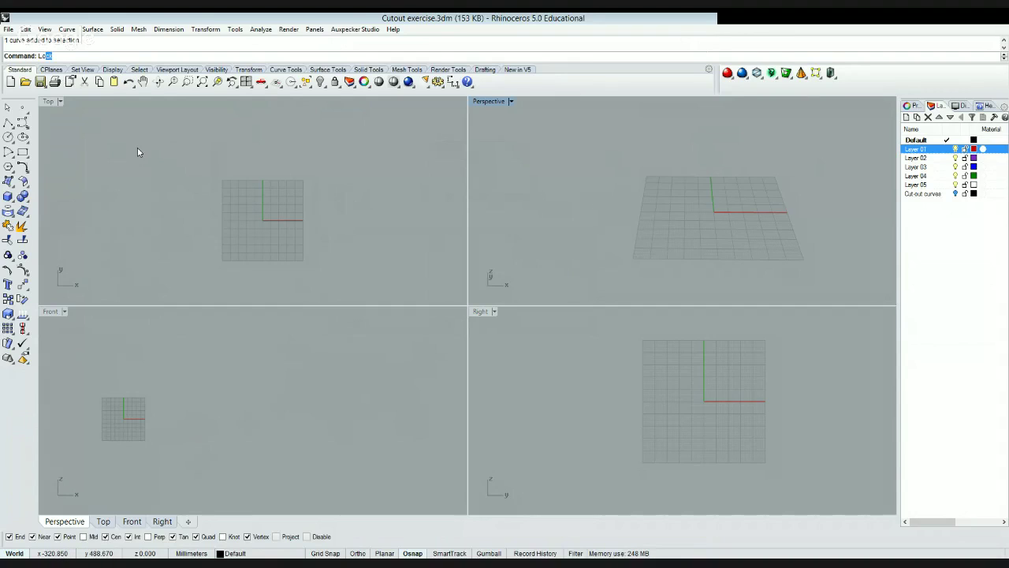
key(Return)
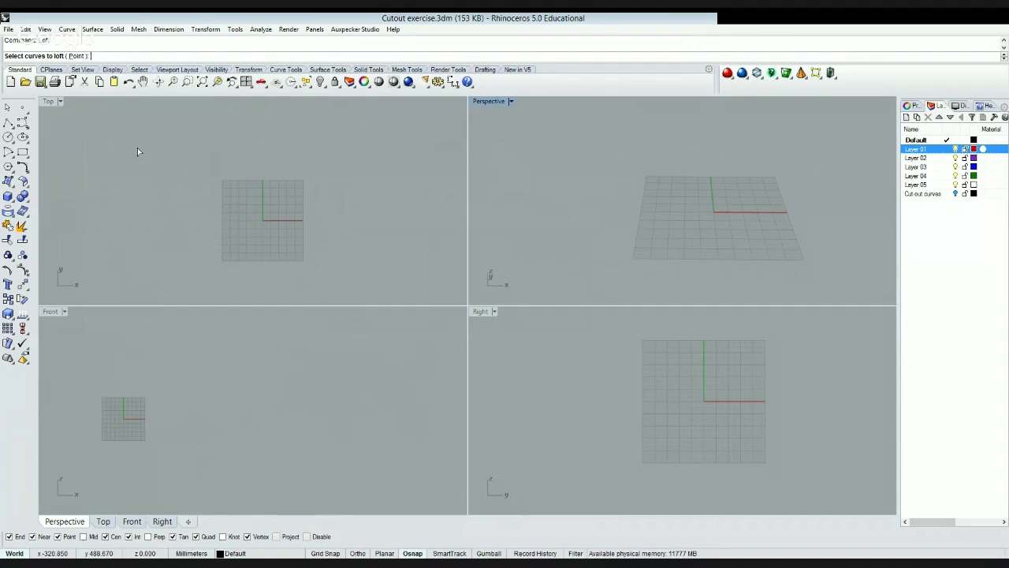
click(669, 203)
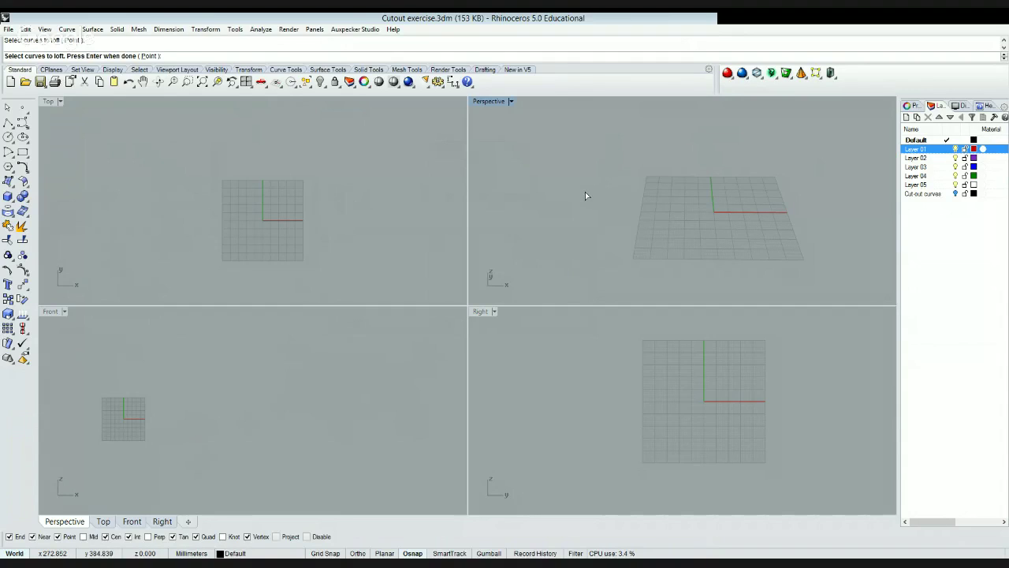
key(Return)
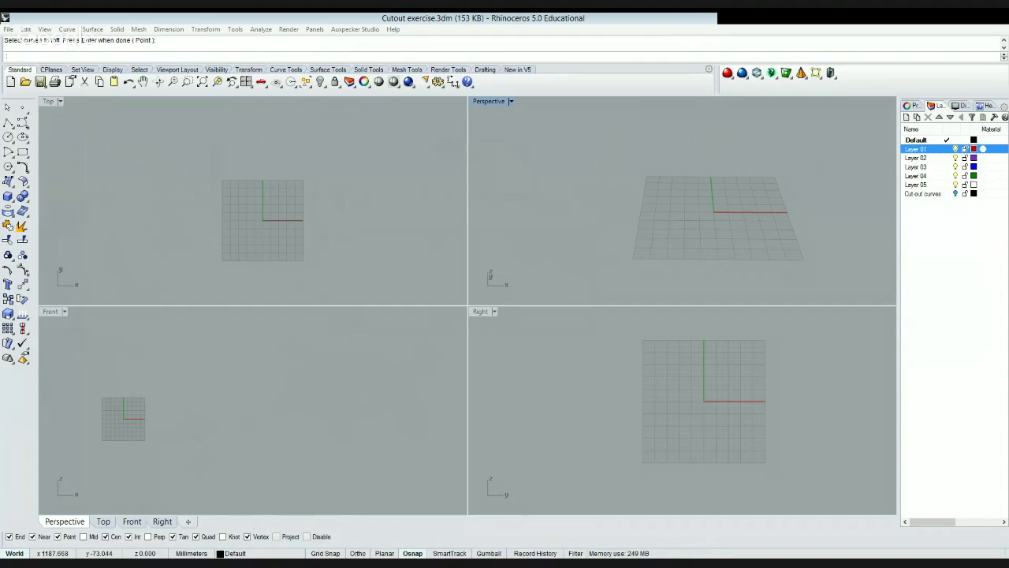
click(699, 285)
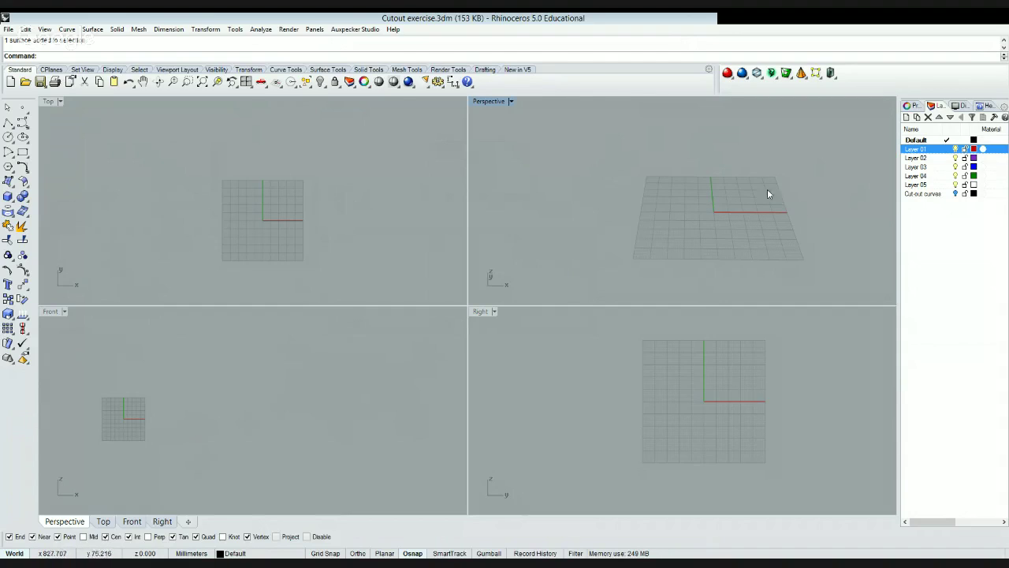
- Rename Layer 01 as auxiliary lines
double_click(921, 160)
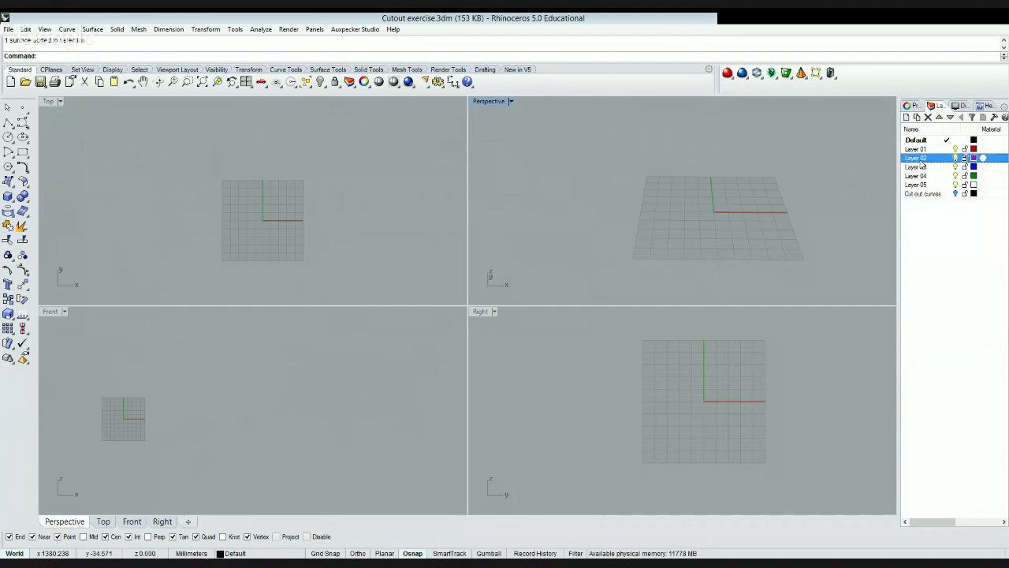
double_click(924, 150)
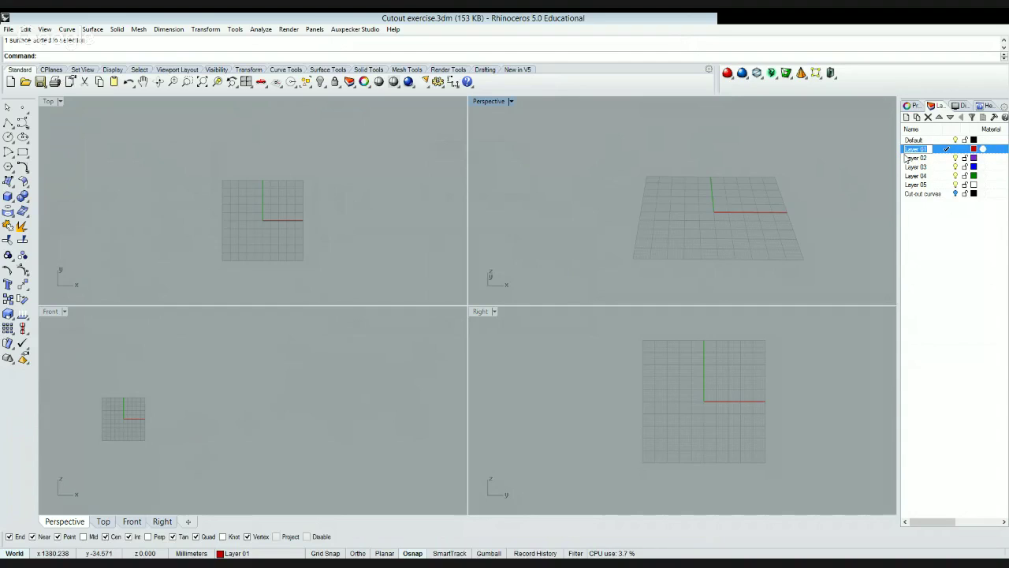
text(auxiliar)
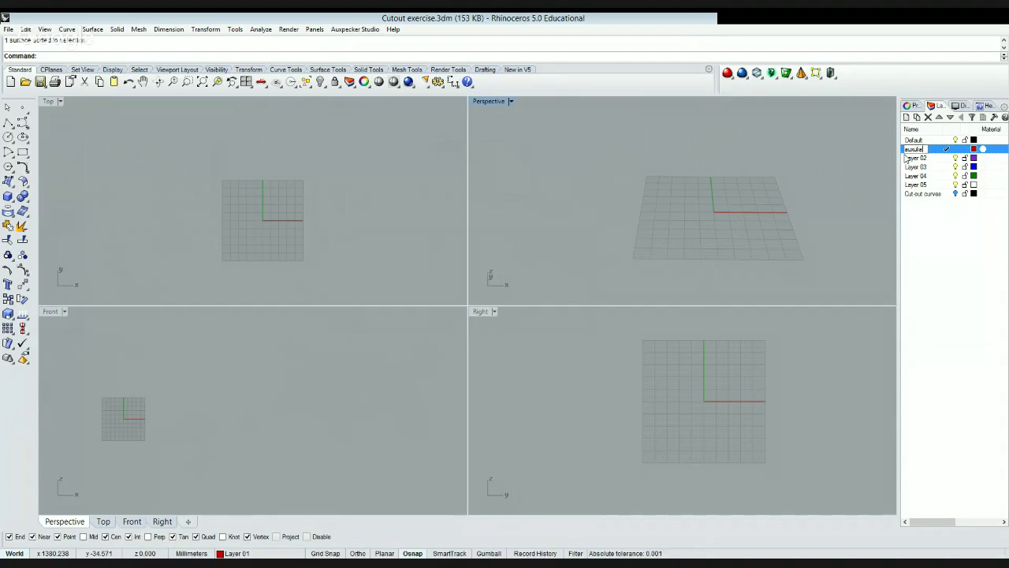
text(y lines)
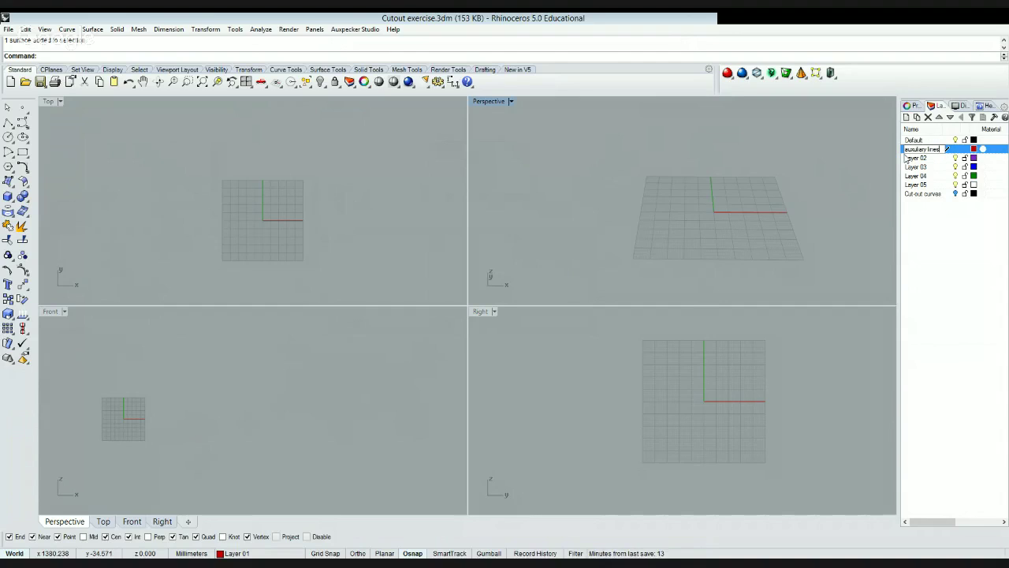
key(Return)
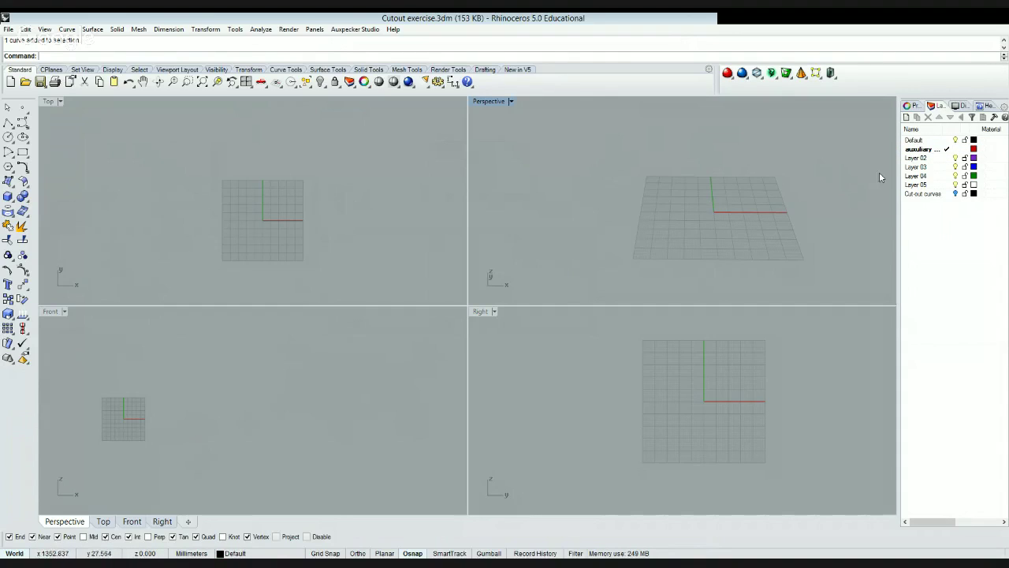
- Assign the guide polyline to the auxiliary lines layer, then hide that layer with Default as the current layer
click(921, 151)
click(916, 151)
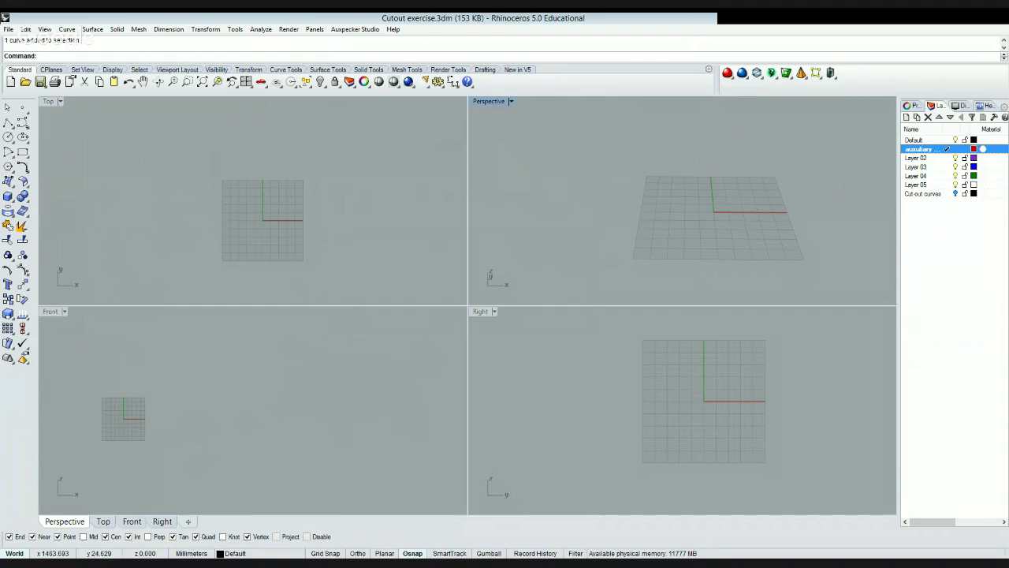
click(925, 337)
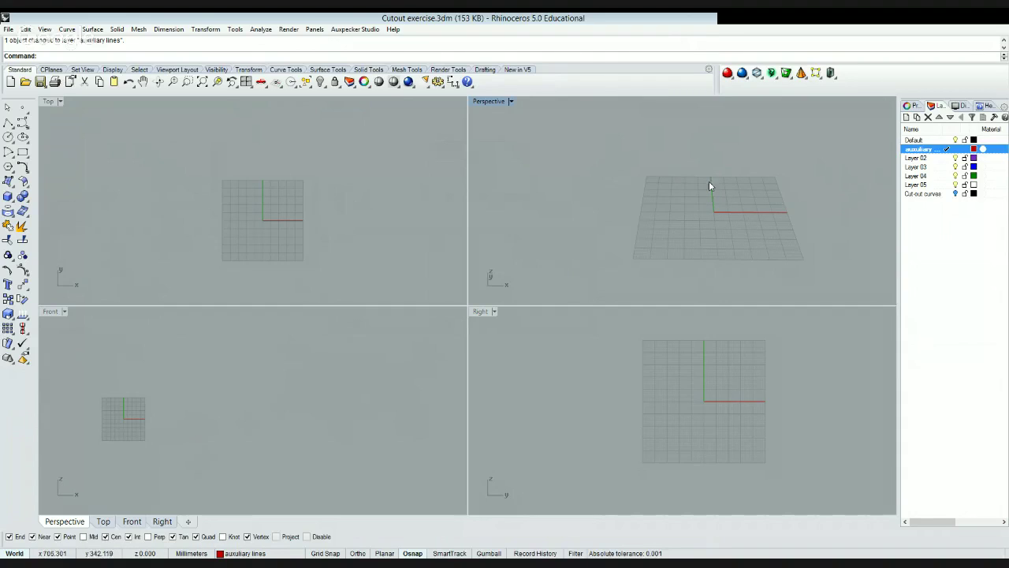
click(946, 140)
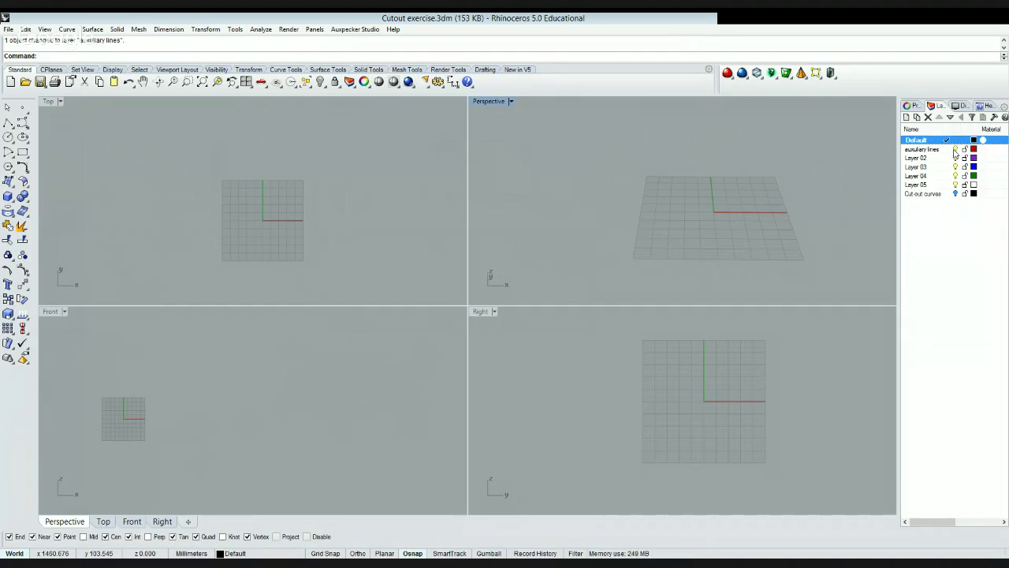
click(946, 150)
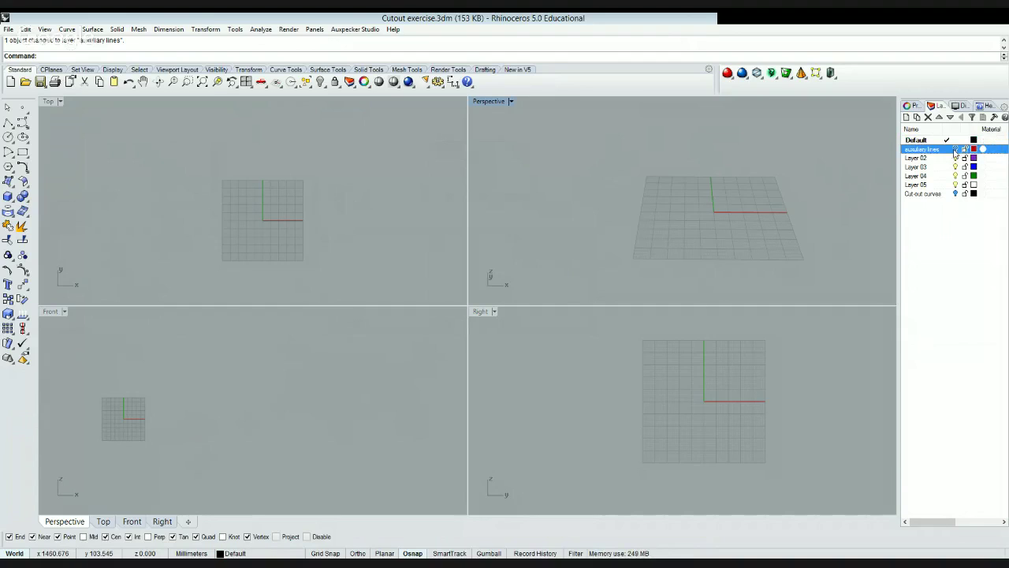
- Set the Perspective view to Shaded display to show the lofted surface
click(666, 203)
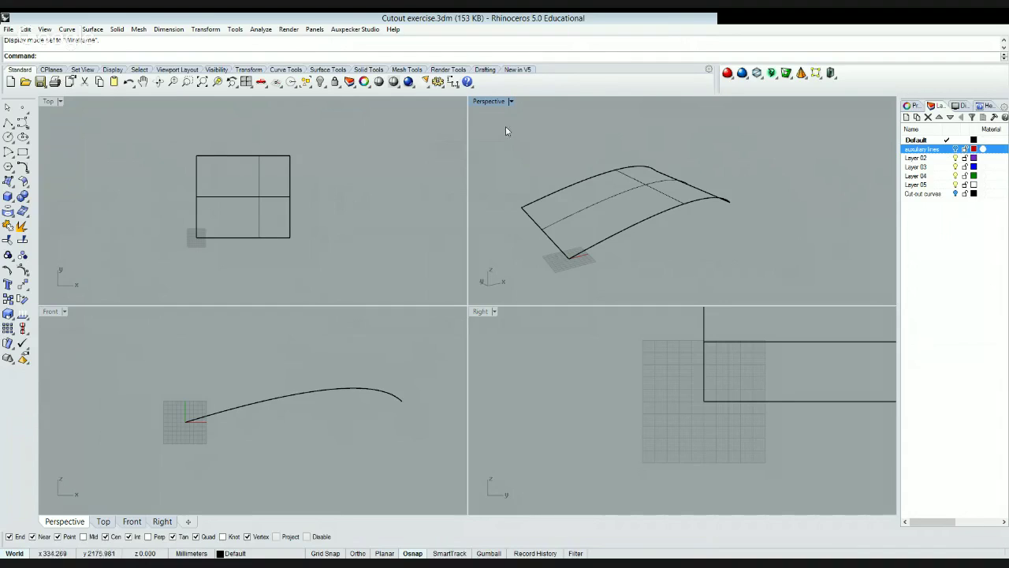
click(509, 135)
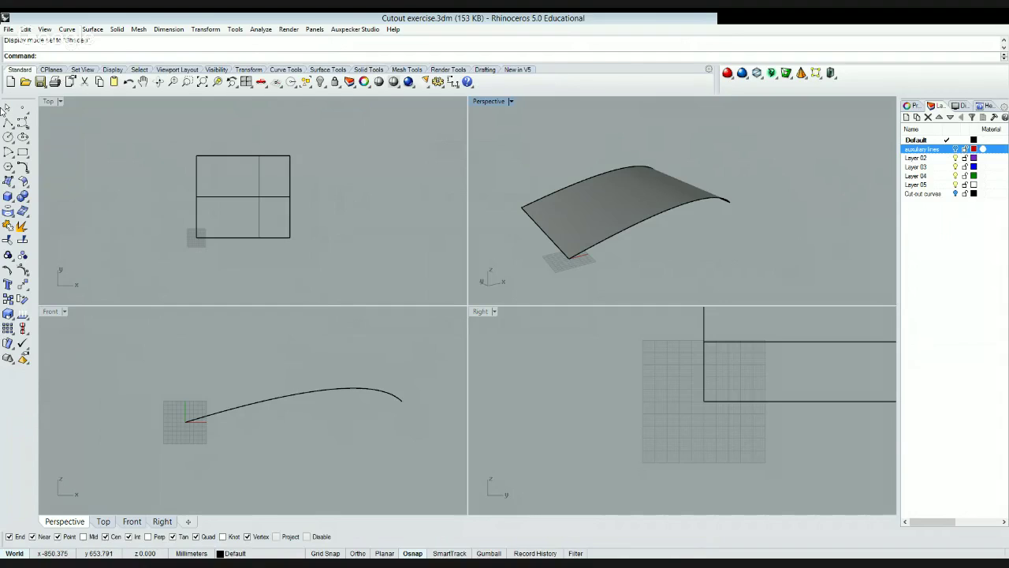
click(61, 102)
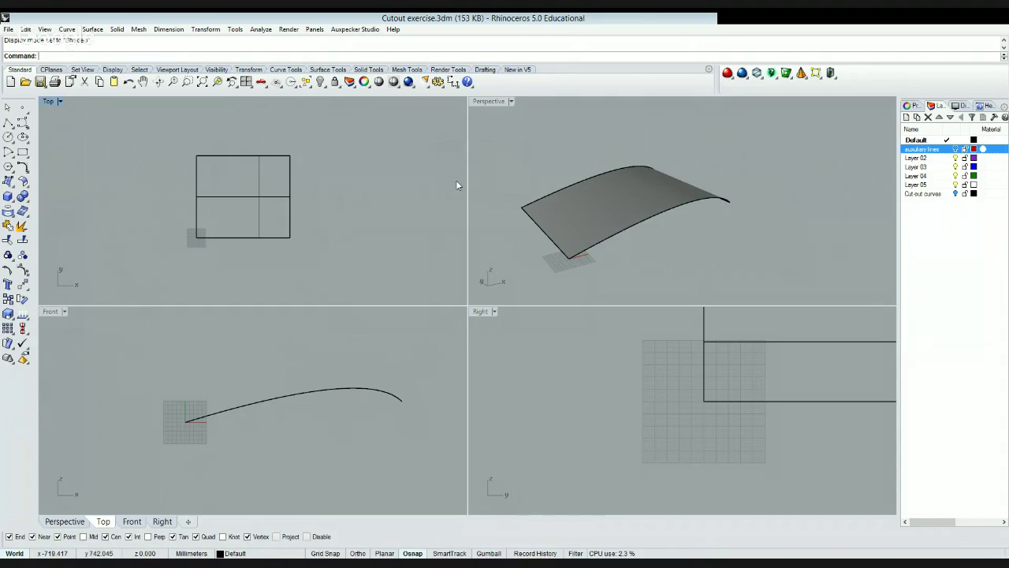
click(730, 255)
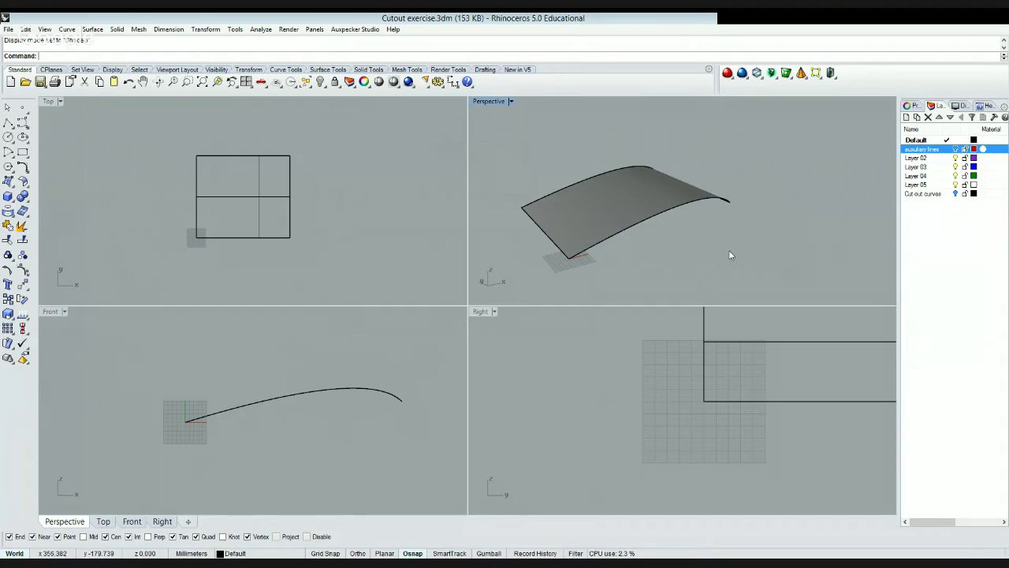
- Turn on the lofted surface's control points, then rebuild the surface to give it more of them
click(634, 196)
click(23, 271)
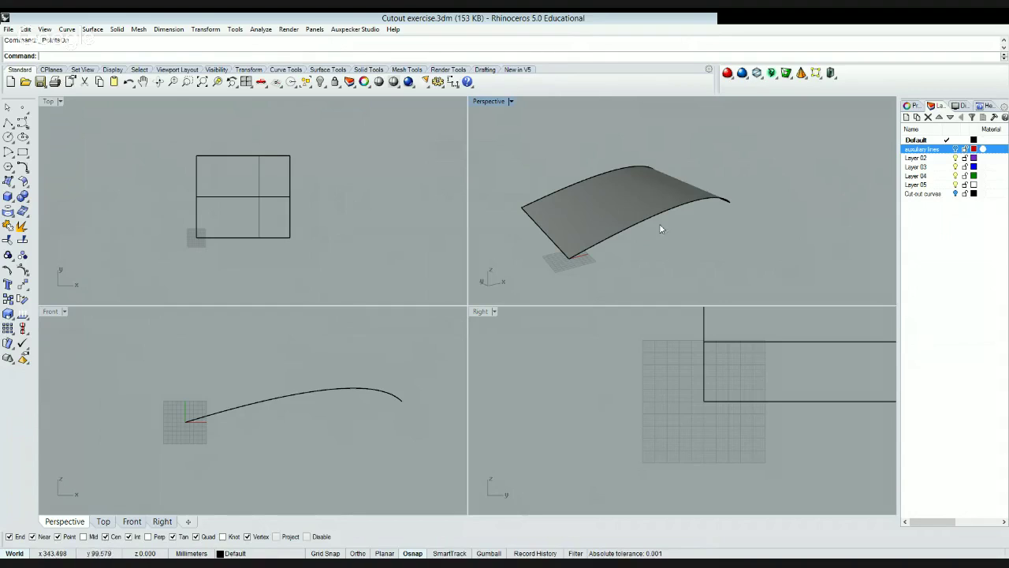
text(Reb)
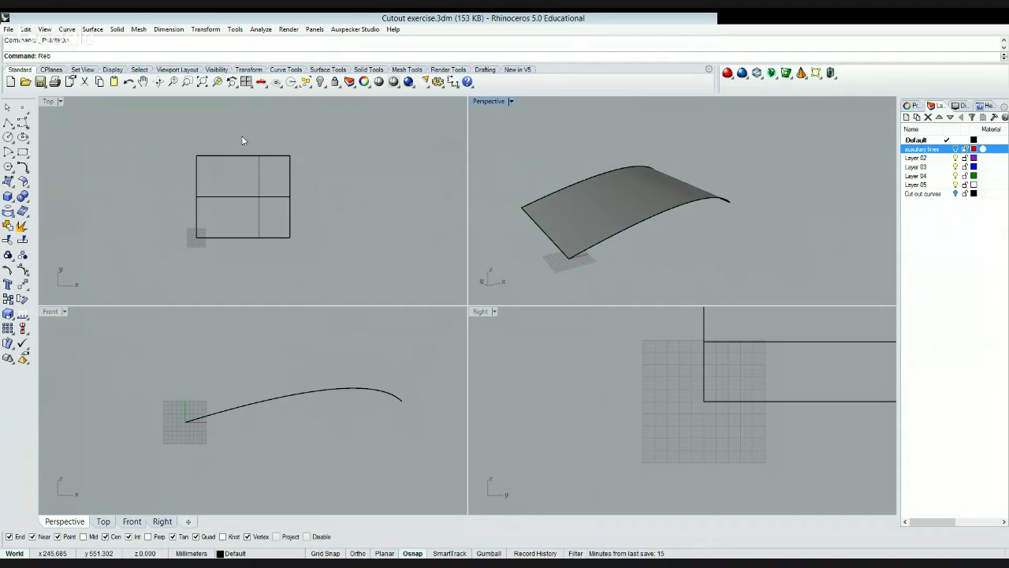
text(iu)
text(d)
key(Return)
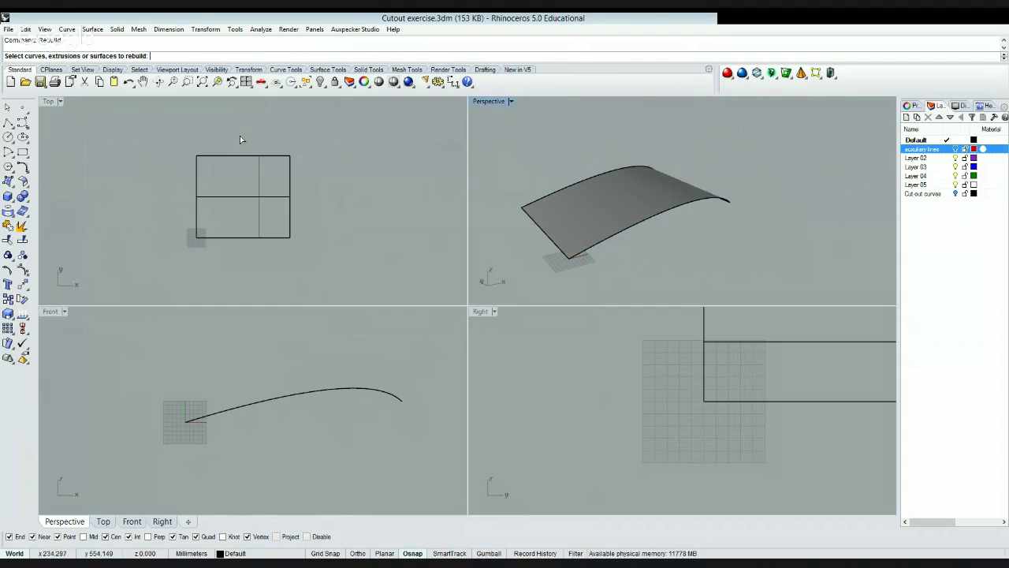
click(657, 220)
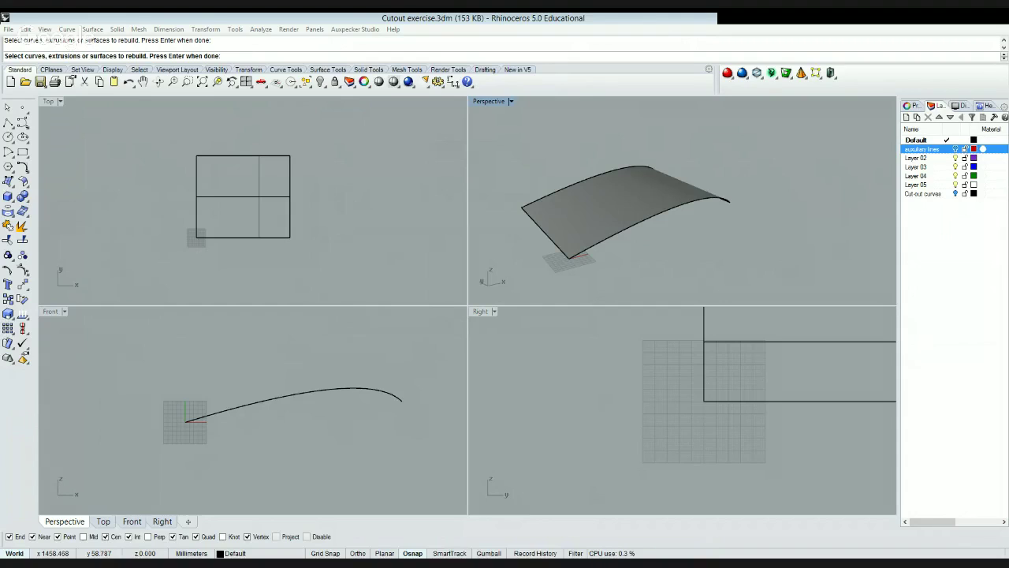
click(384, 302)
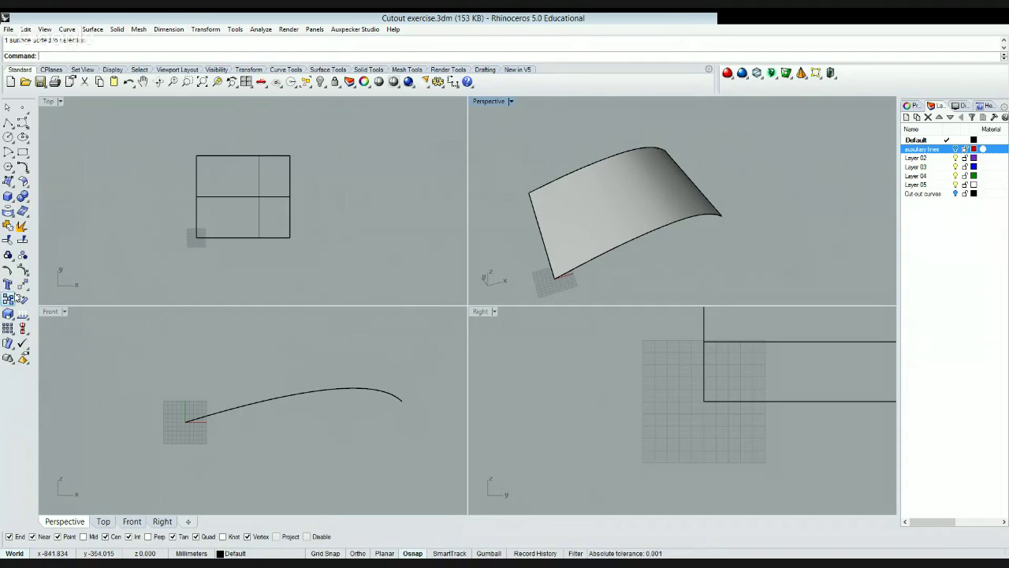
- Turn on the rebuilt surface's control points and move two interior points near its far end up about 156 mm in the Front view
click(23, 271)
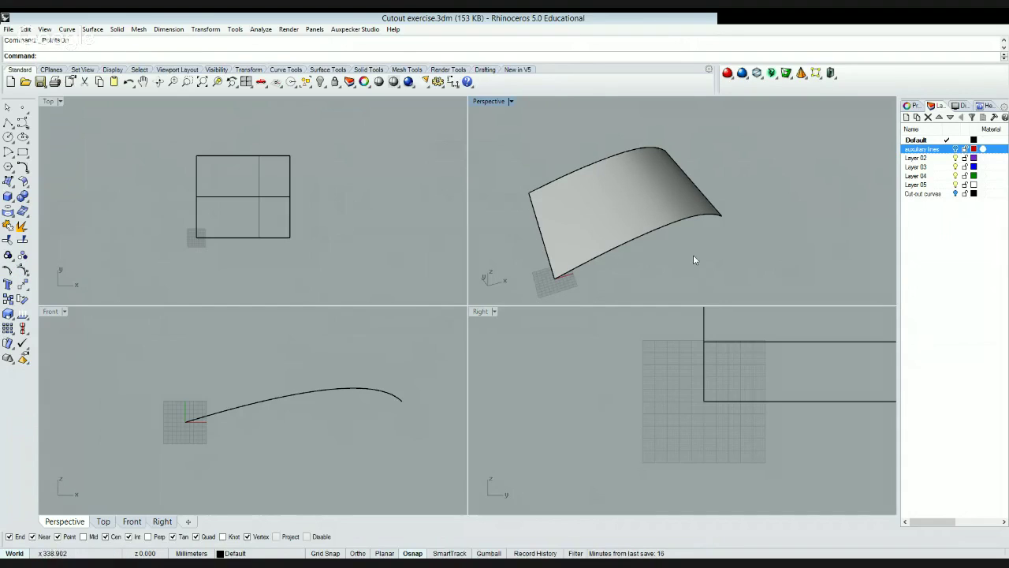
click(561, 288)
click(245, 246)
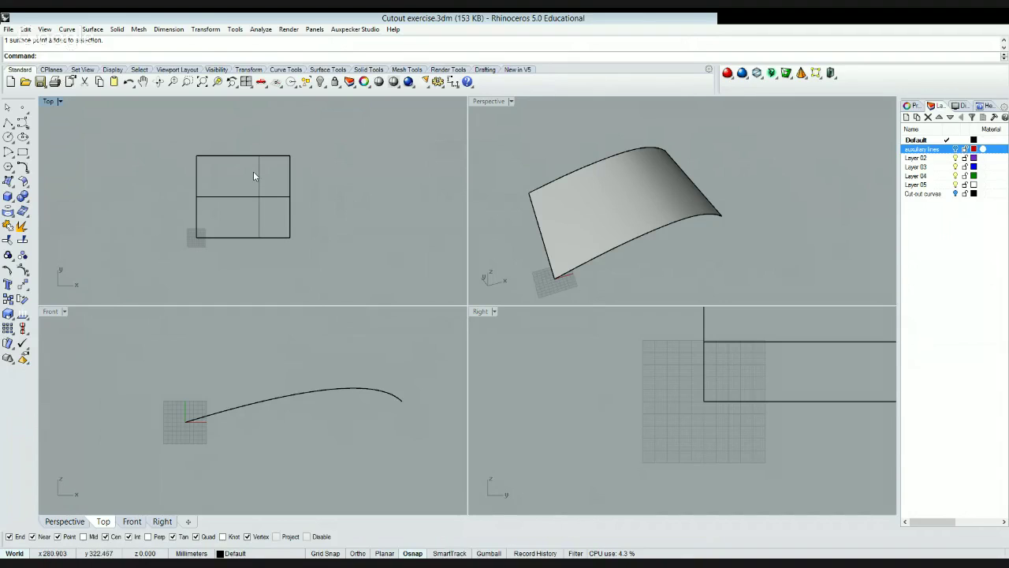
click(277, 234)
click(22, 286)
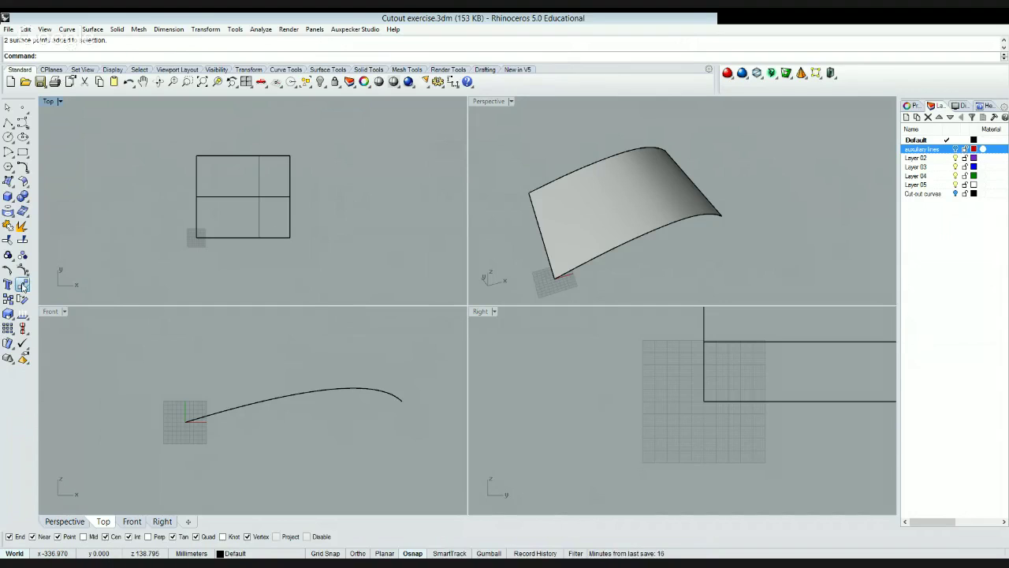
click(136, 410)
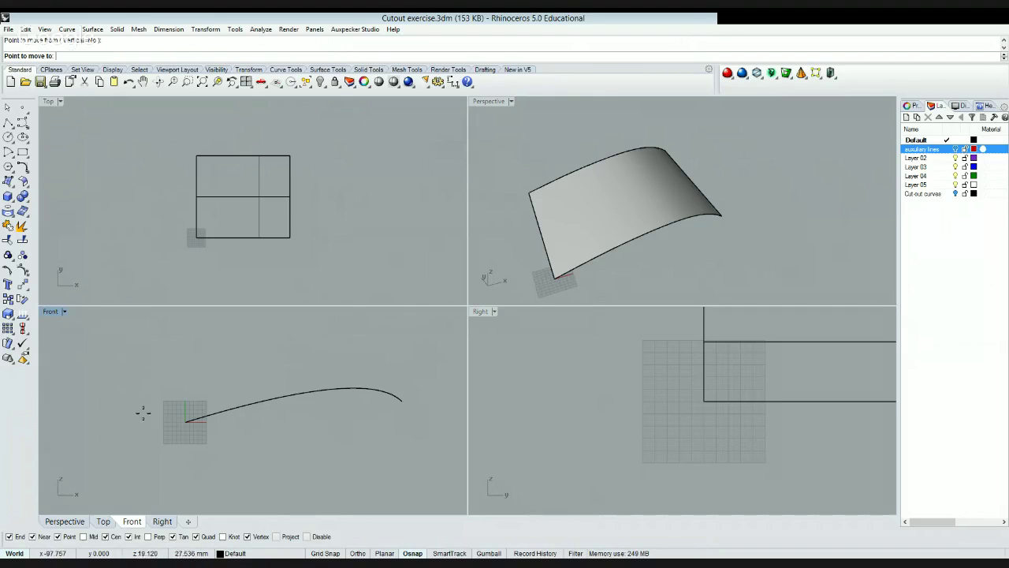
click(141, 360)
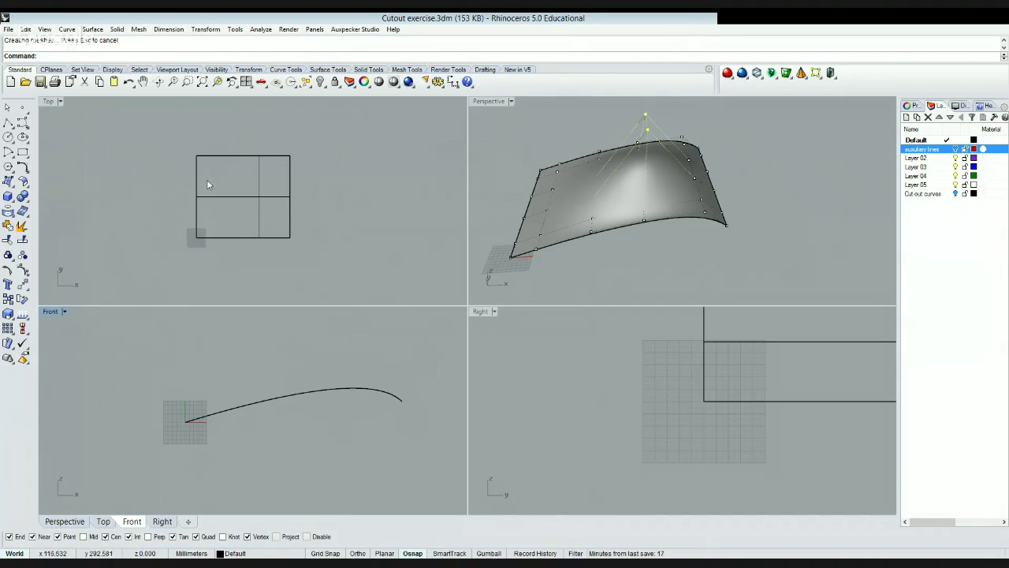
- Move the next two interior control points toward the origin up about 59 mm in the Front view
drag(207, 180, 237, 227)
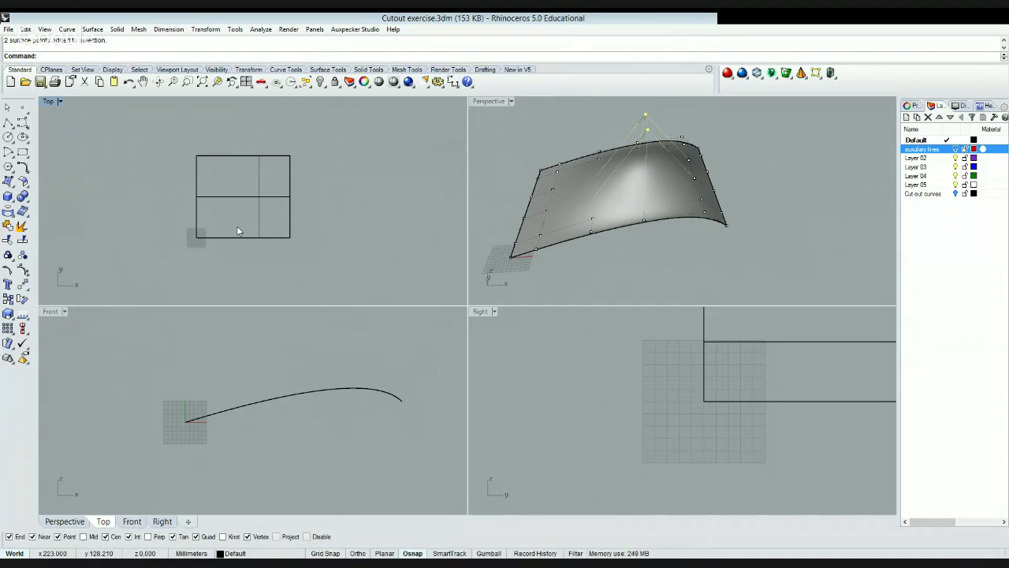
click(22, 284)
click(113, 416)
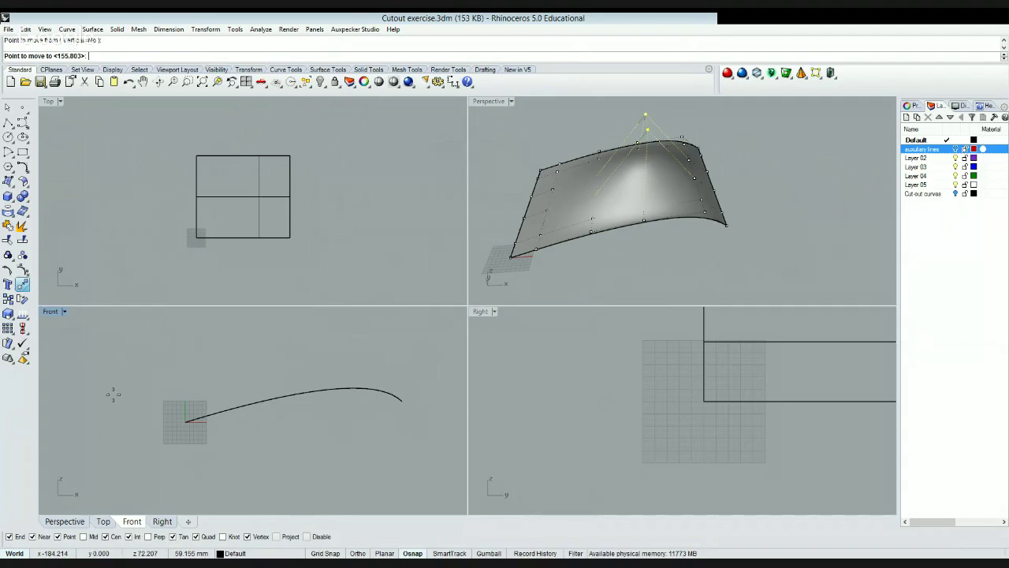
click(113, 395)
click(182, 171)
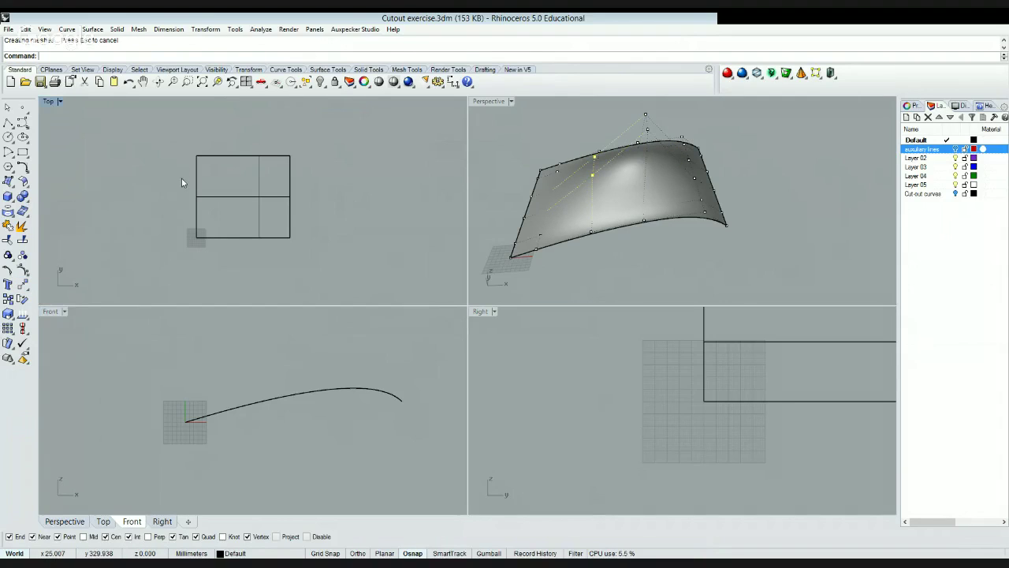
- Try to move two control points at the surface's origin end up about 27 mm in the Front view
drag(181, 178, 202, 238)
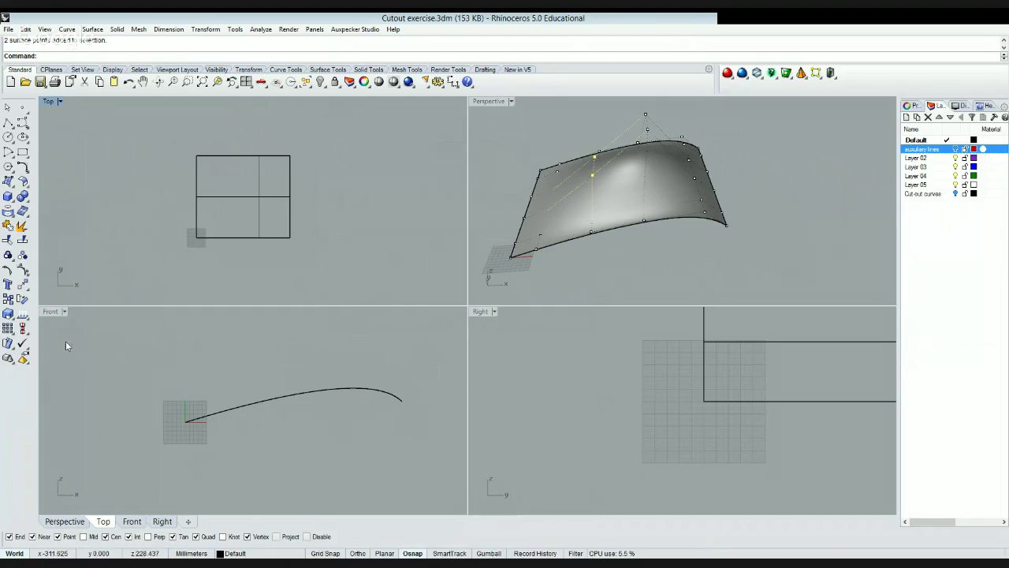
click(23, 286)
click(140, 410)
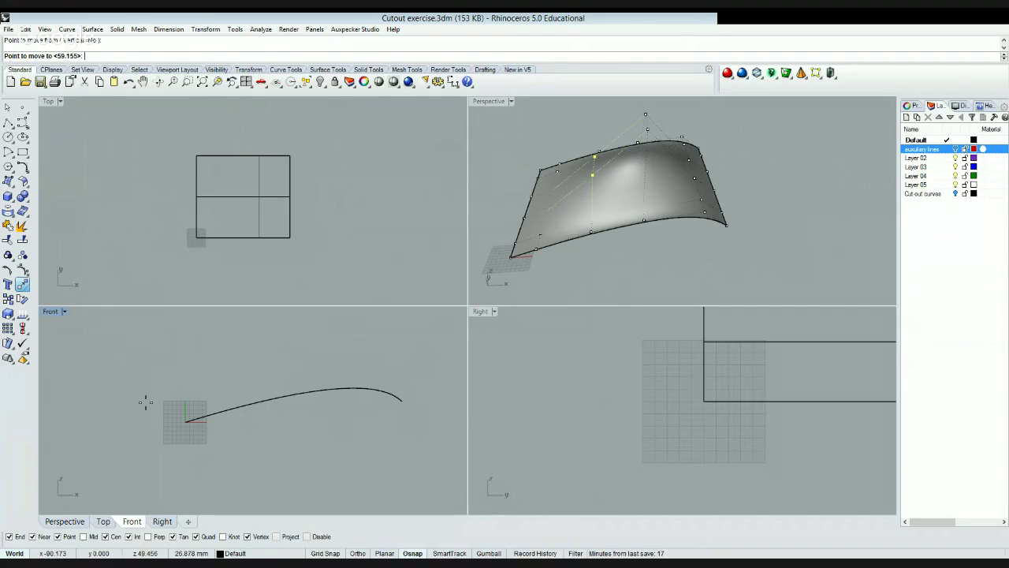
click(147, 404)
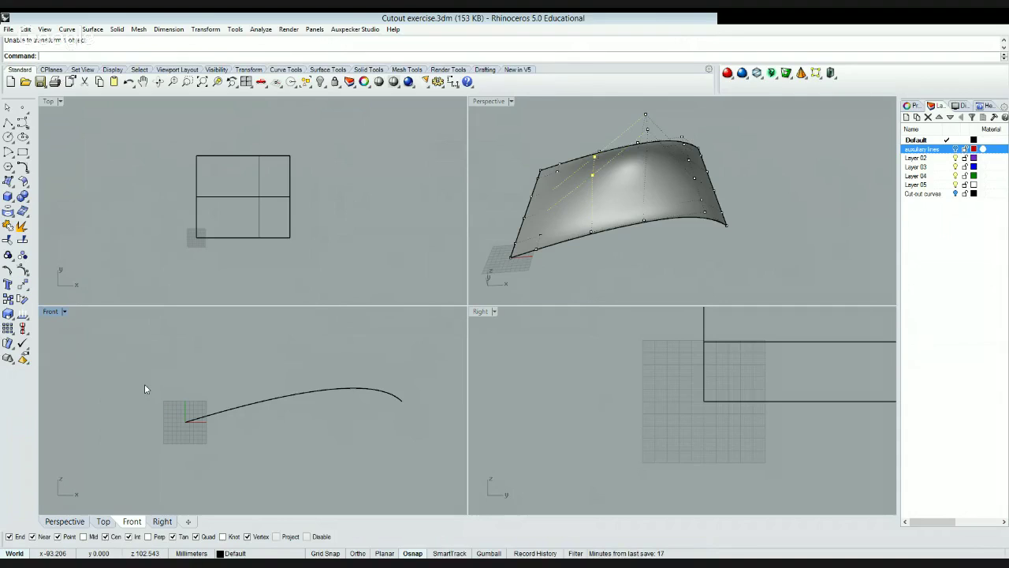
- Turn on the surface's control points and move the two interior points near its far end up about 33 mm in the Front view
click(664, 251)
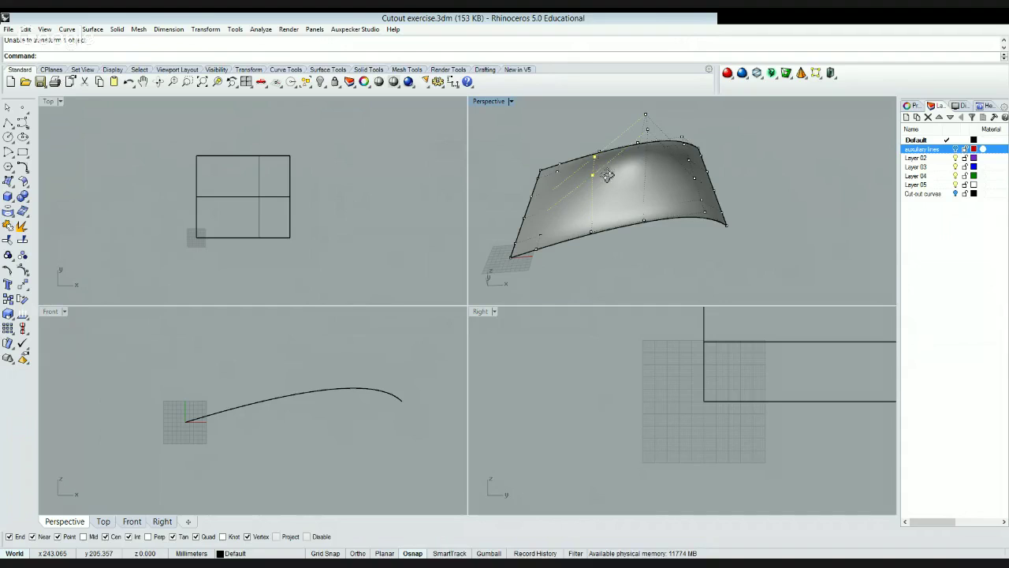
click(665, 188)
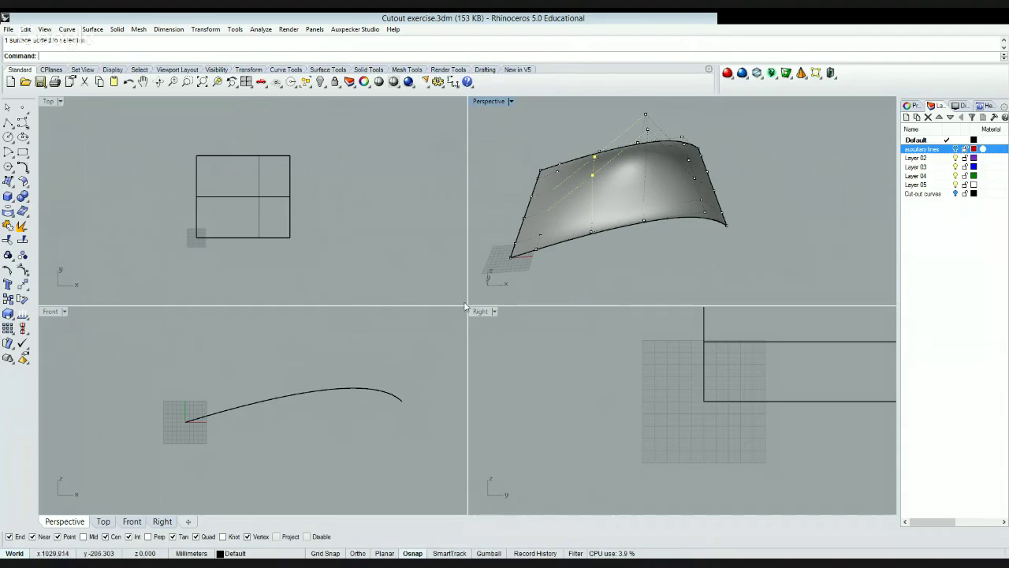
click(23, 271)
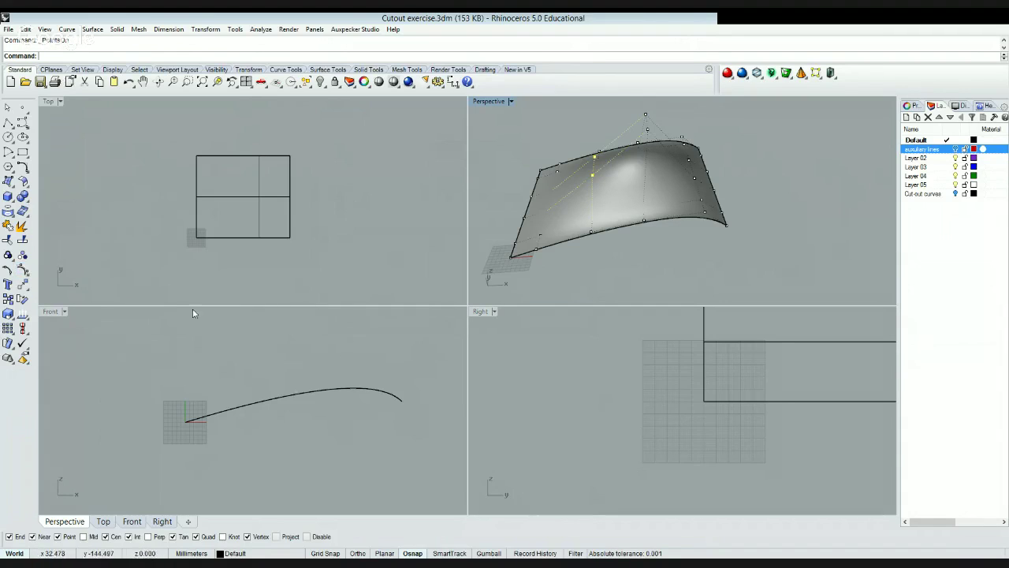
click(334, 349)
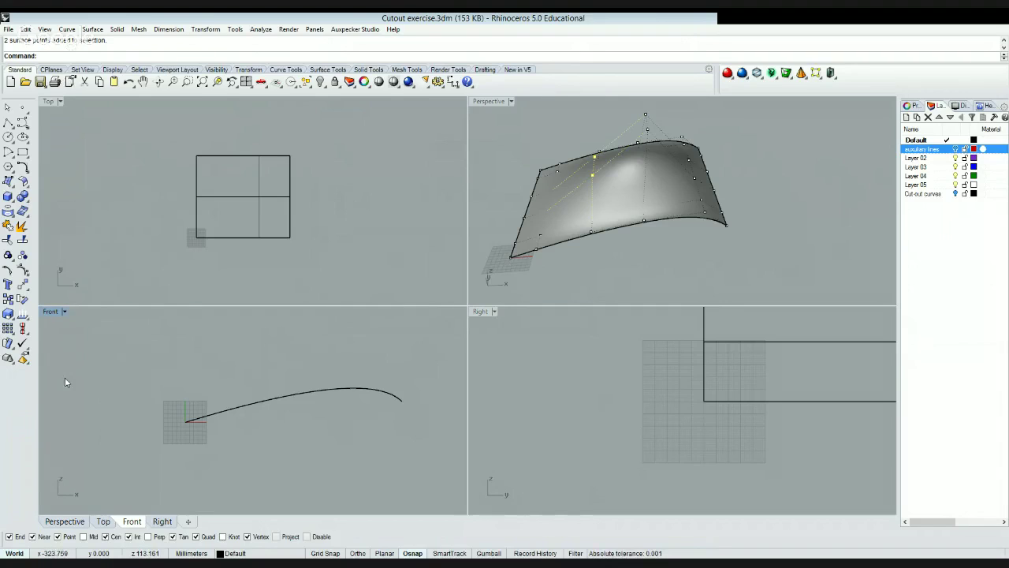
click(23, 286)
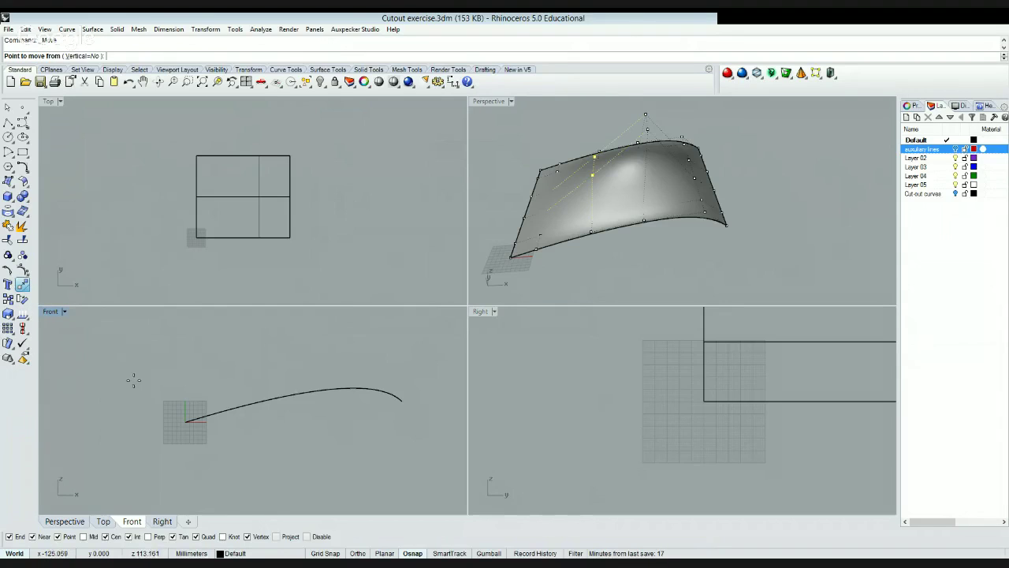
click(135, 376)
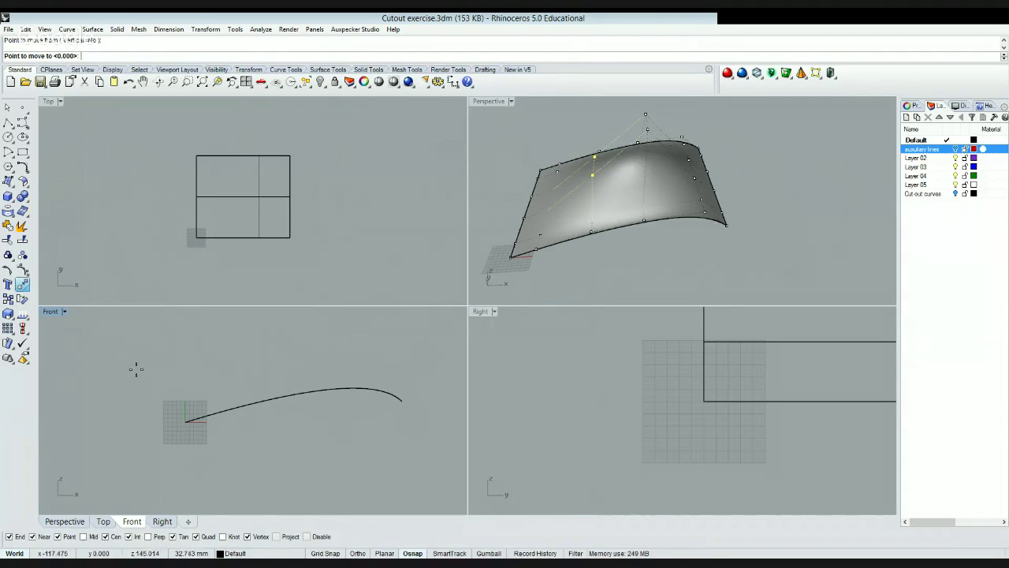
click(137, 369)
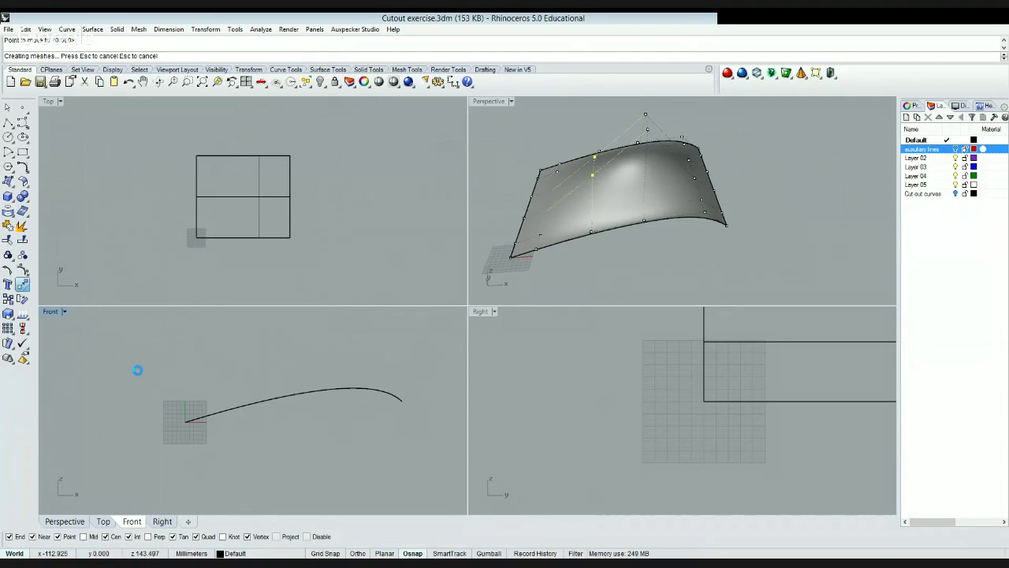
- Move the next two interior control points toward the origin up about 50 mm in the Front view
click(23, 286)
click(115, 375)
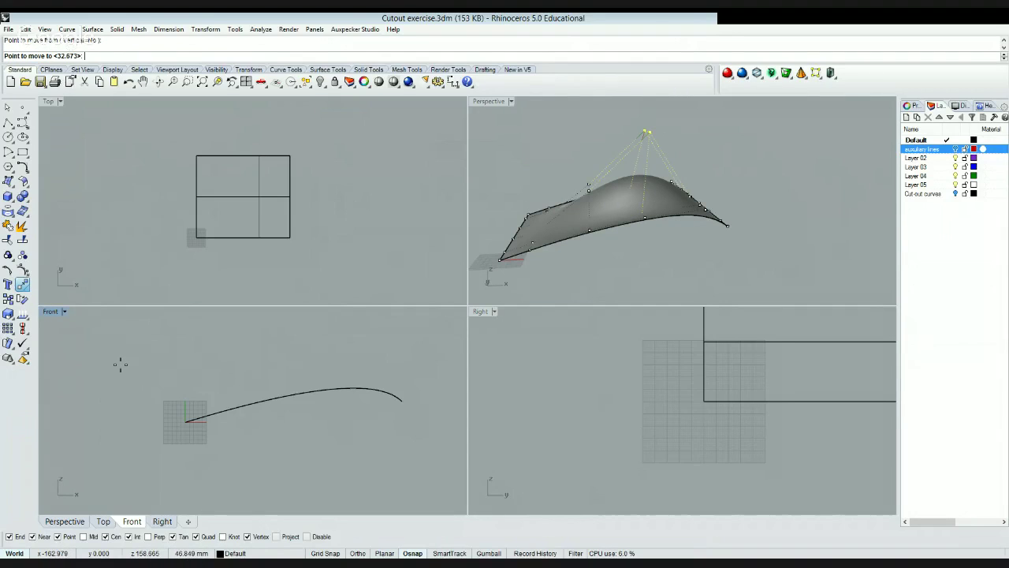
click(120, 363)
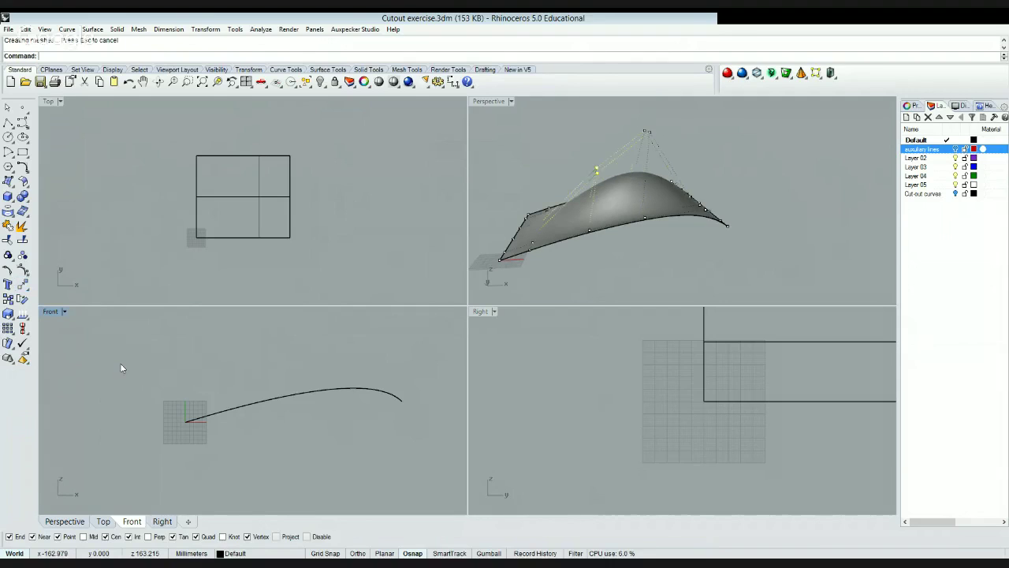
right_drag(607, 275, 607, 276)
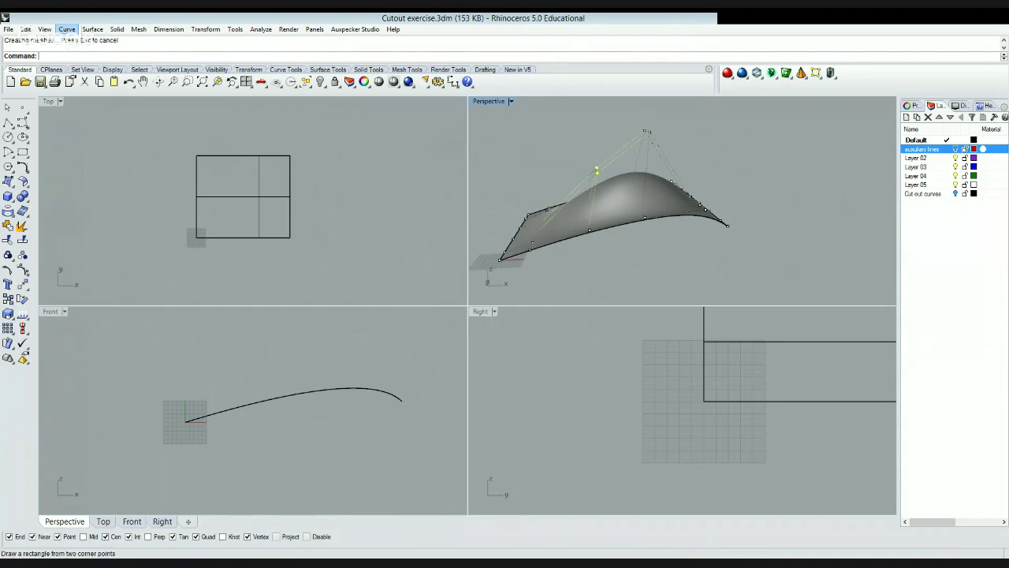
click(22, 152)
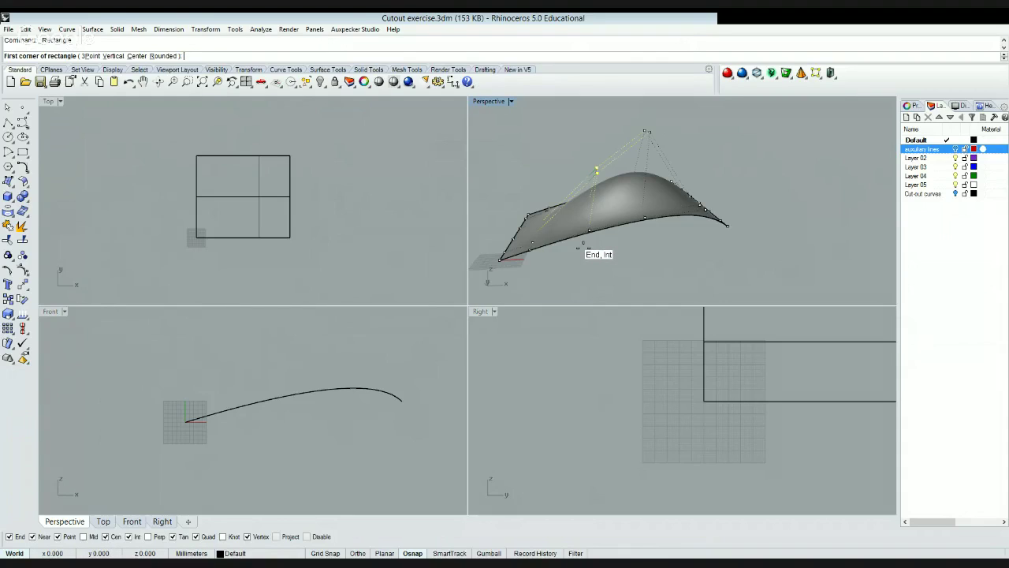
click(584, 247)
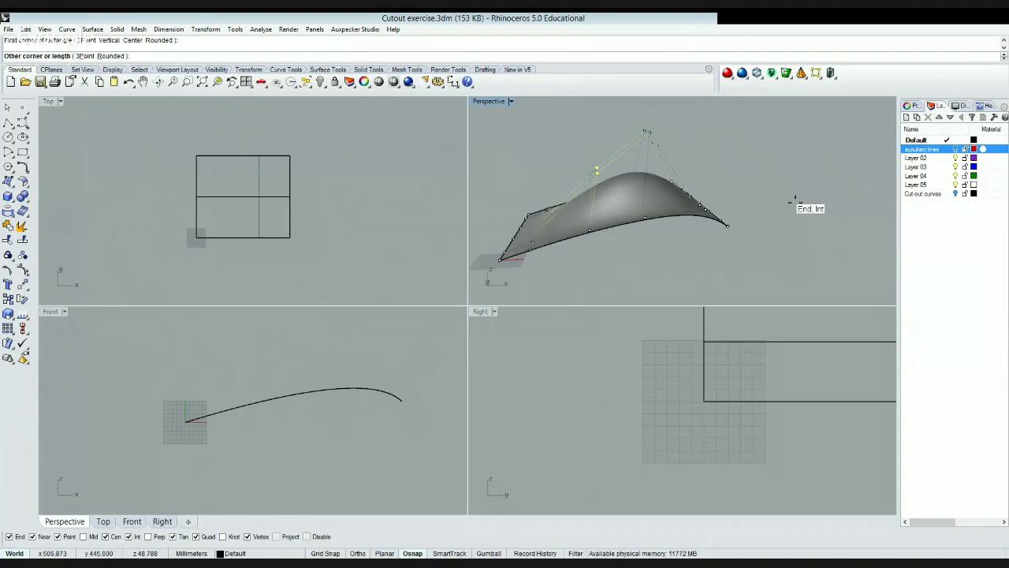
key(Escape)
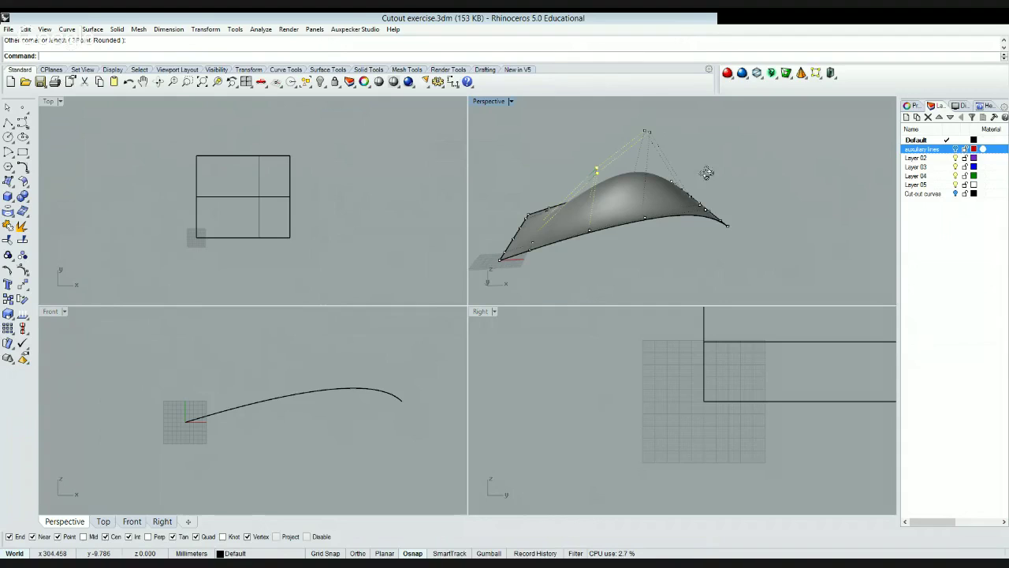
- Rename Layer 02 to "first surface" and move the sculpted surface onto that layer
click(573, 232)
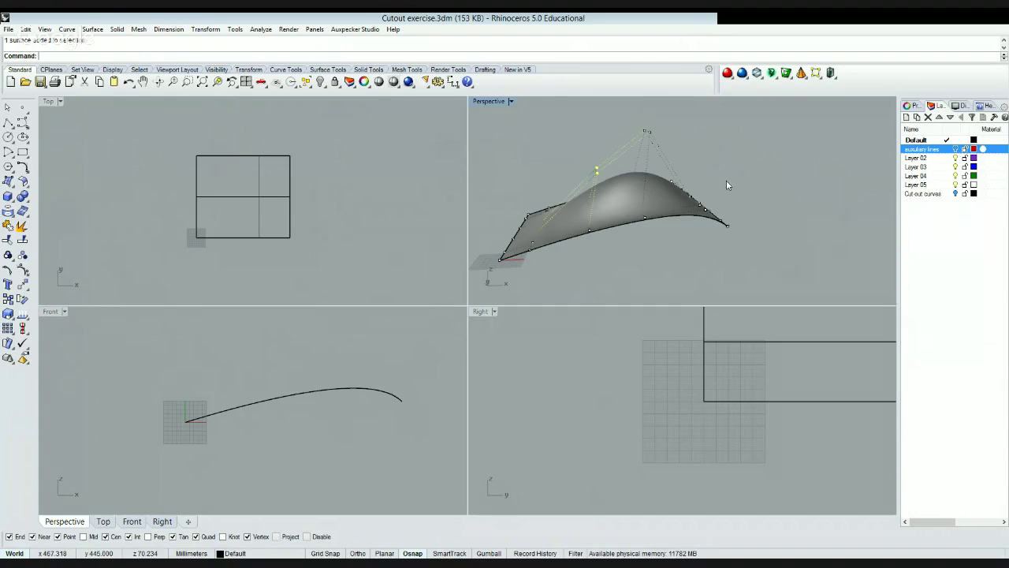
double_click(919, 158)
click(926, 159)
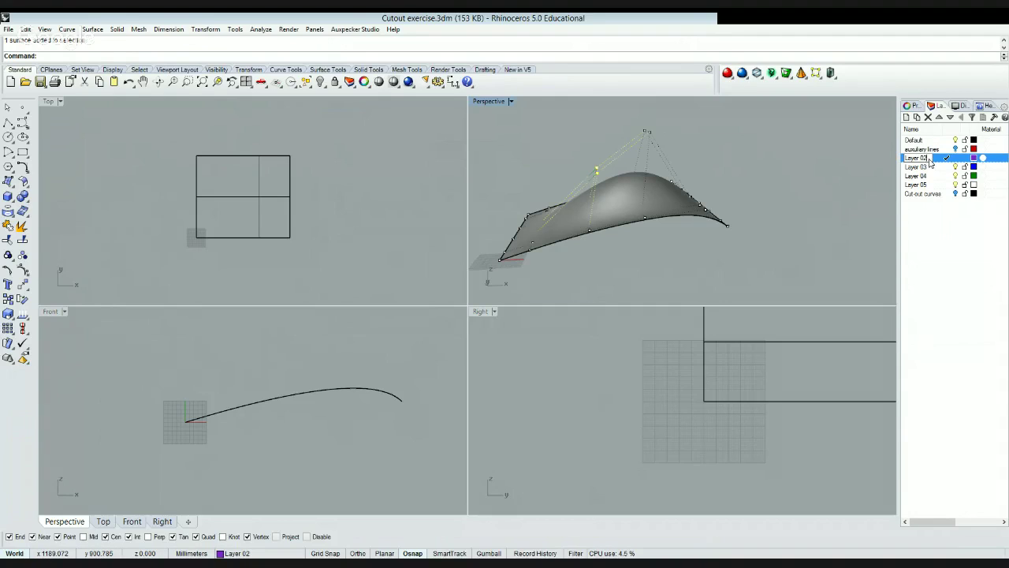
drag(929, 161, 901, 162)
text(first su)
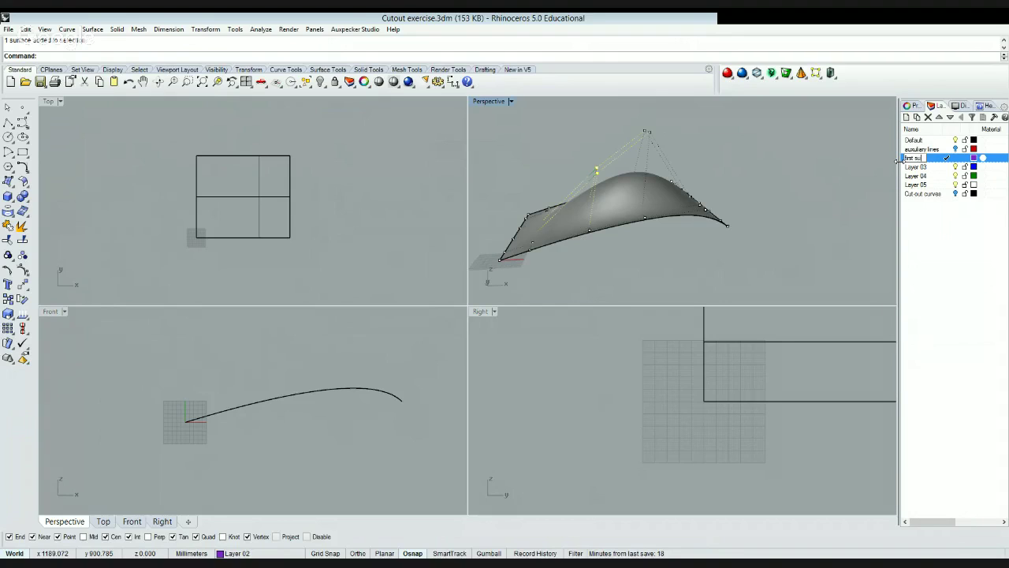
text(rface)
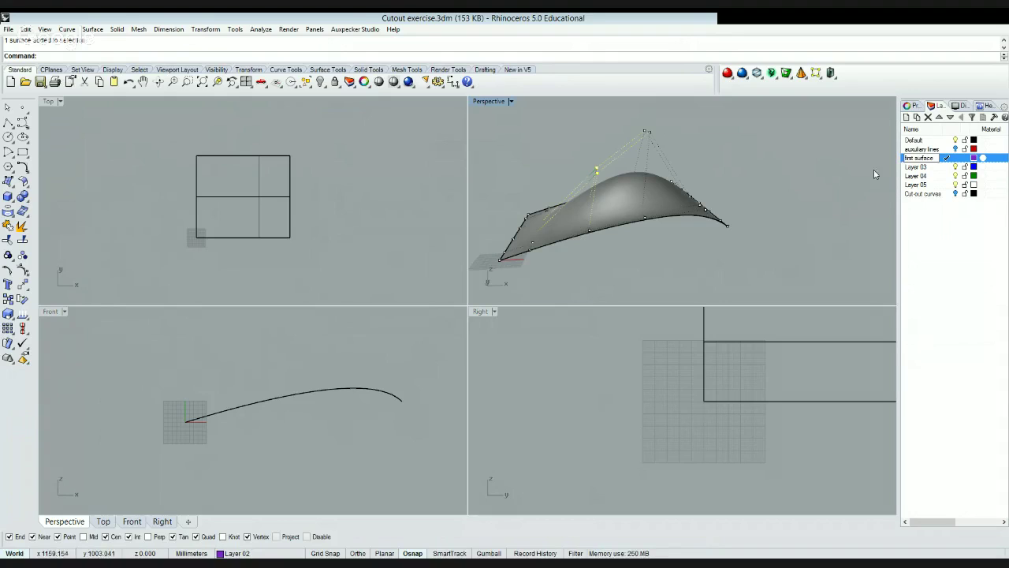
key(Return)
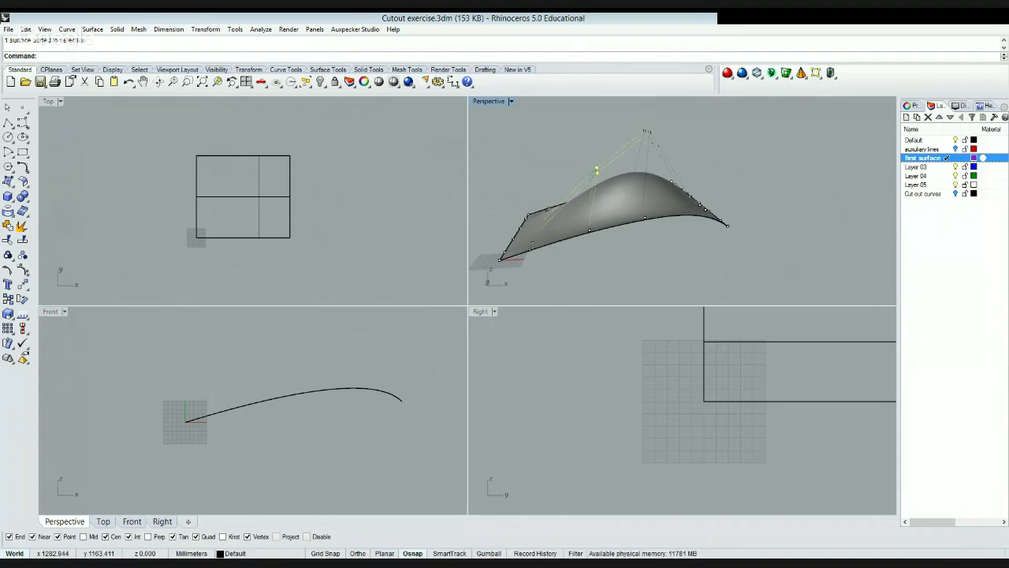
click(930, 217)
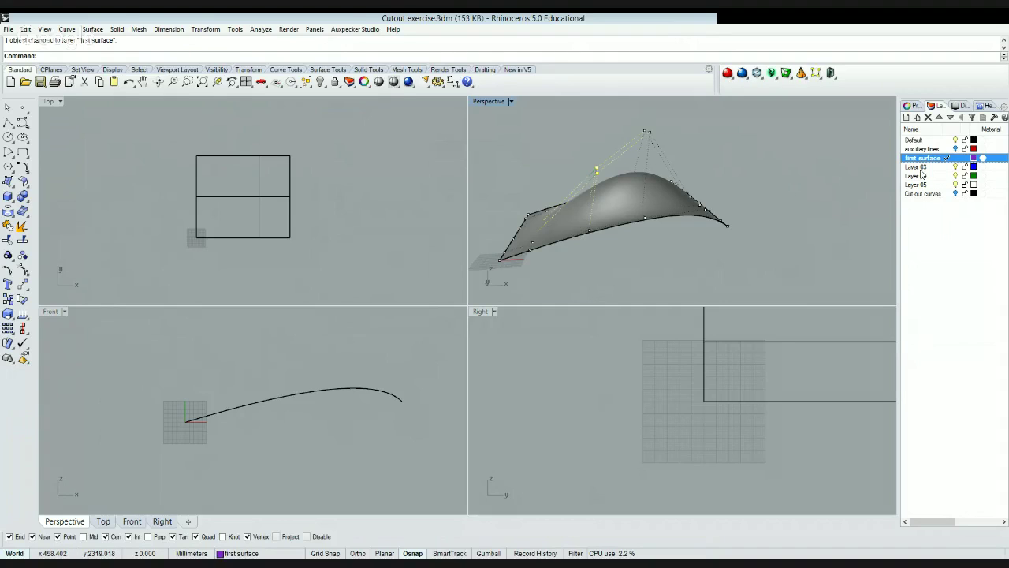
- Make Default the current layer and hide the first surface layer
double_click(915, 139)
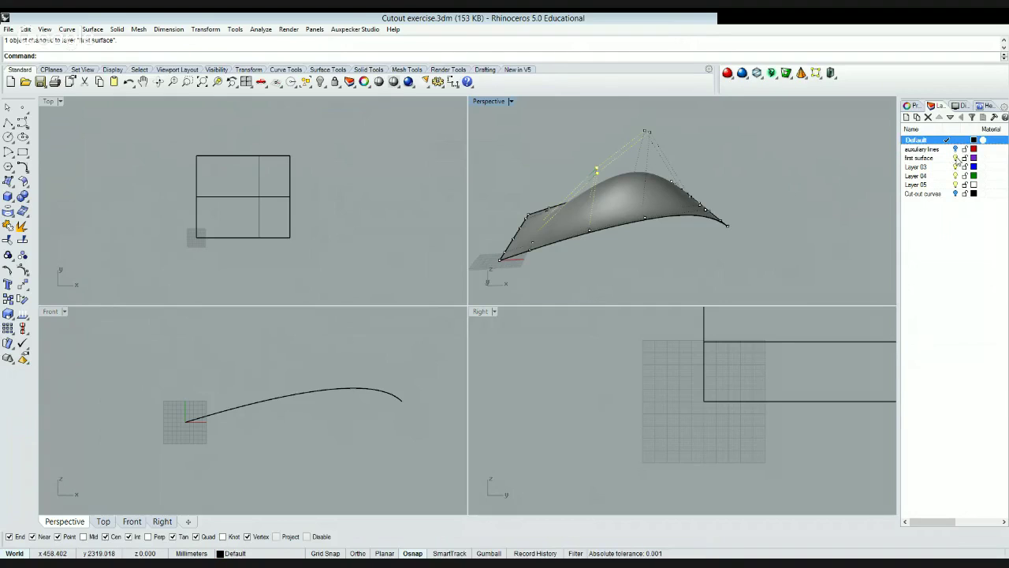
click(958, 159)
click(700, 216)
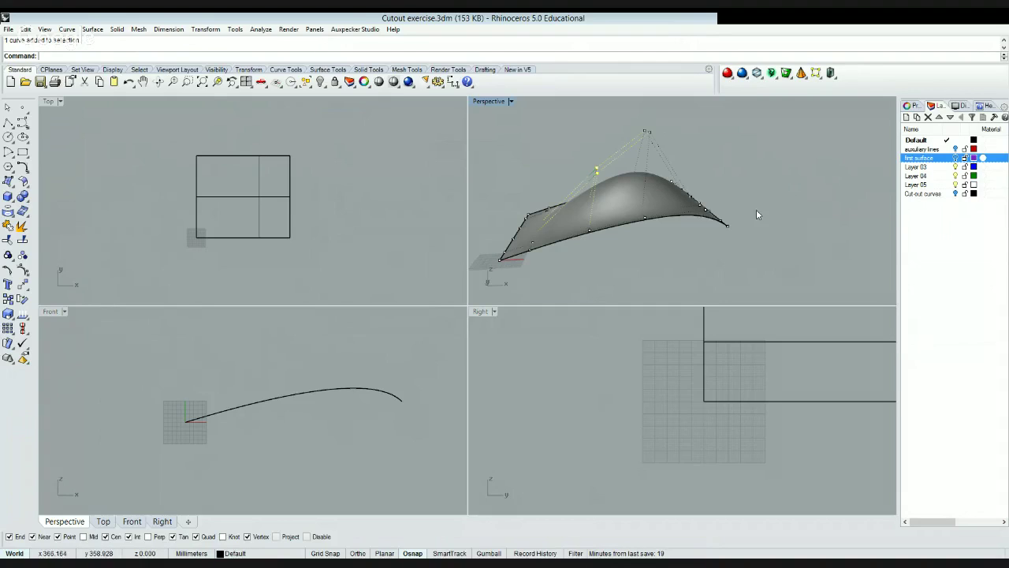
click(921, 150)
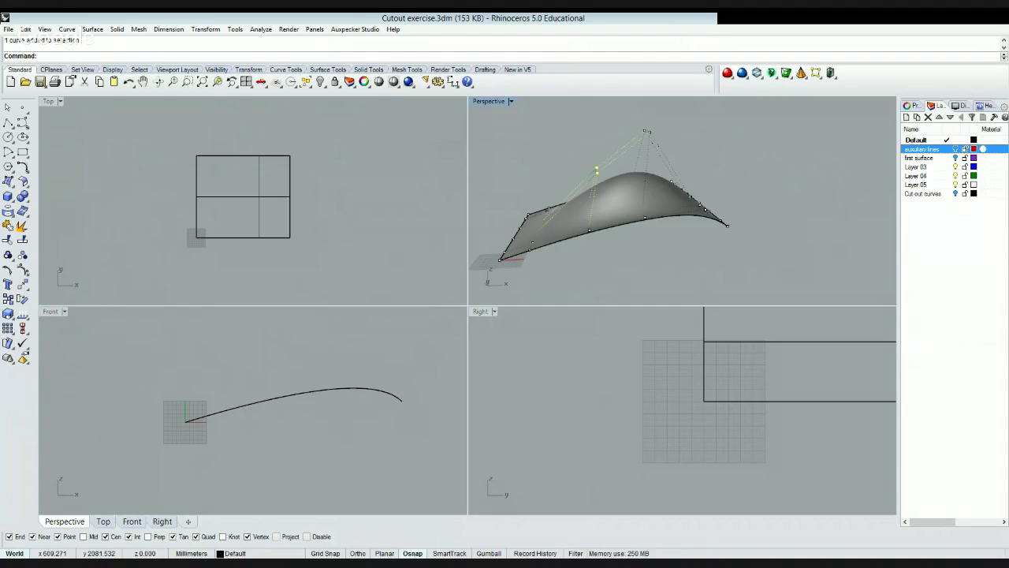
key(Return)
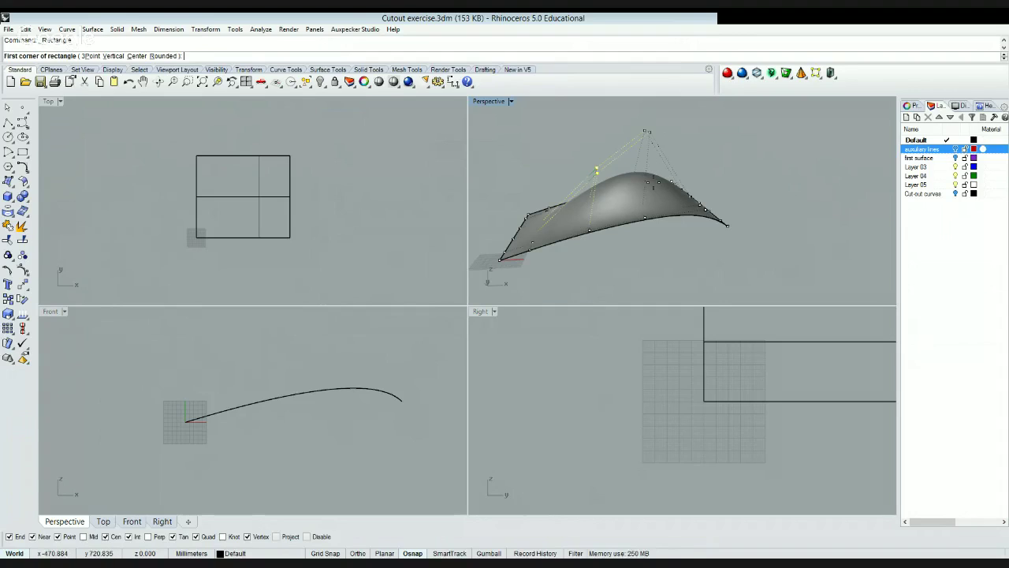
key(Escape)
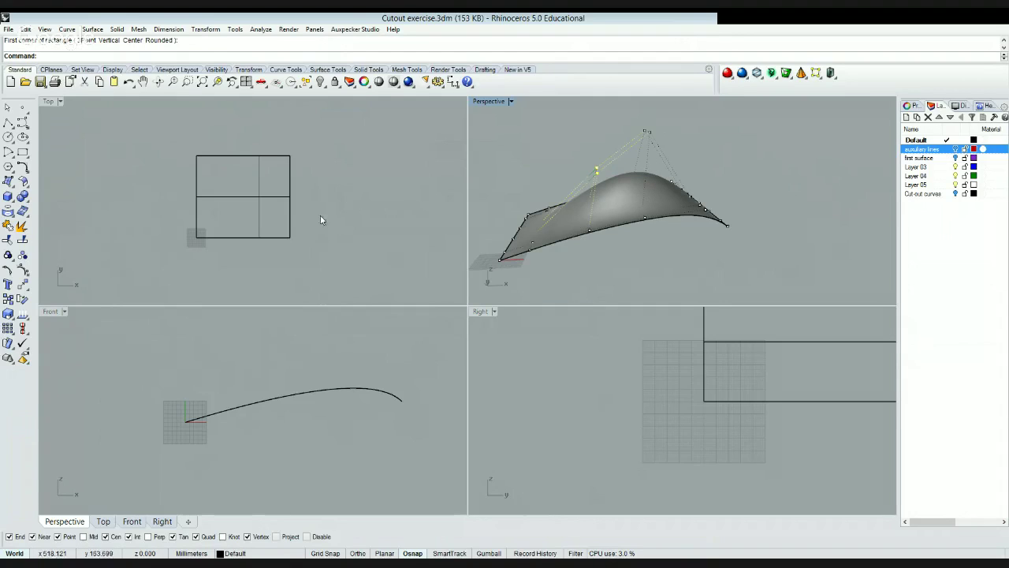
- Offset the profile curve that starts at the origin 55 mm toward the inside of the outline in the Top view
click(159, 204)
scroll(240, 243, up, 1)
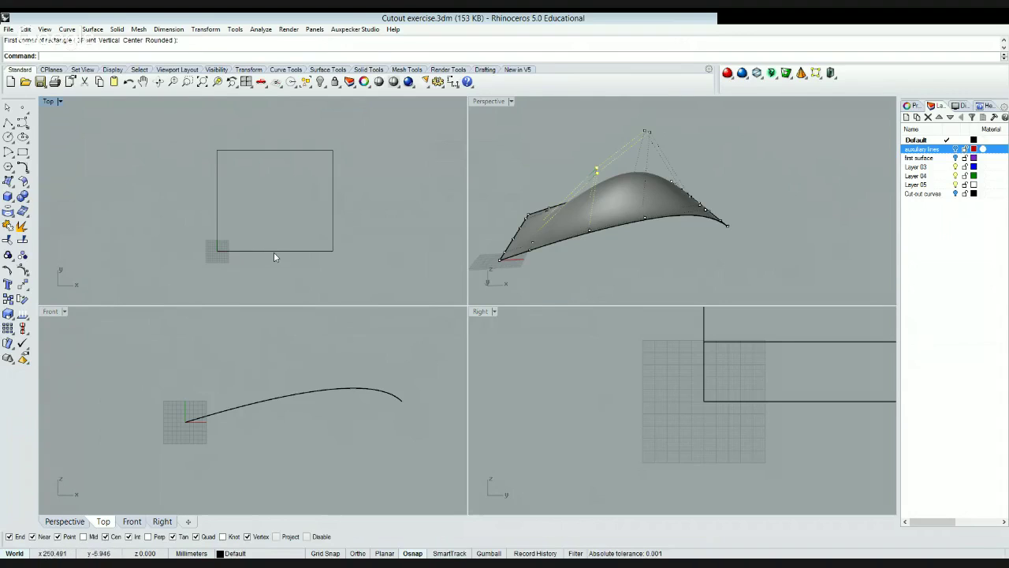
click(274, 252)
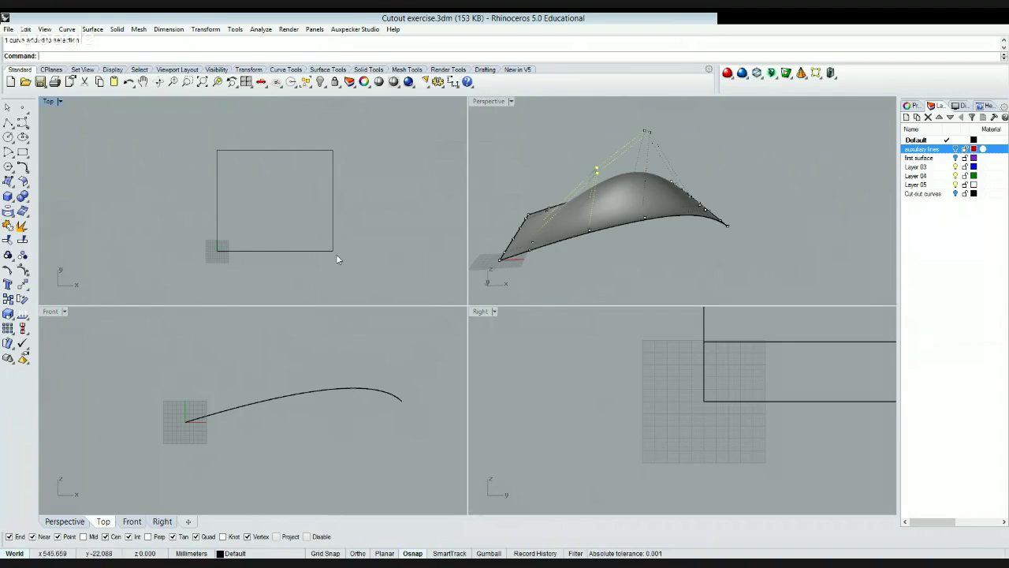
click(21, 226)
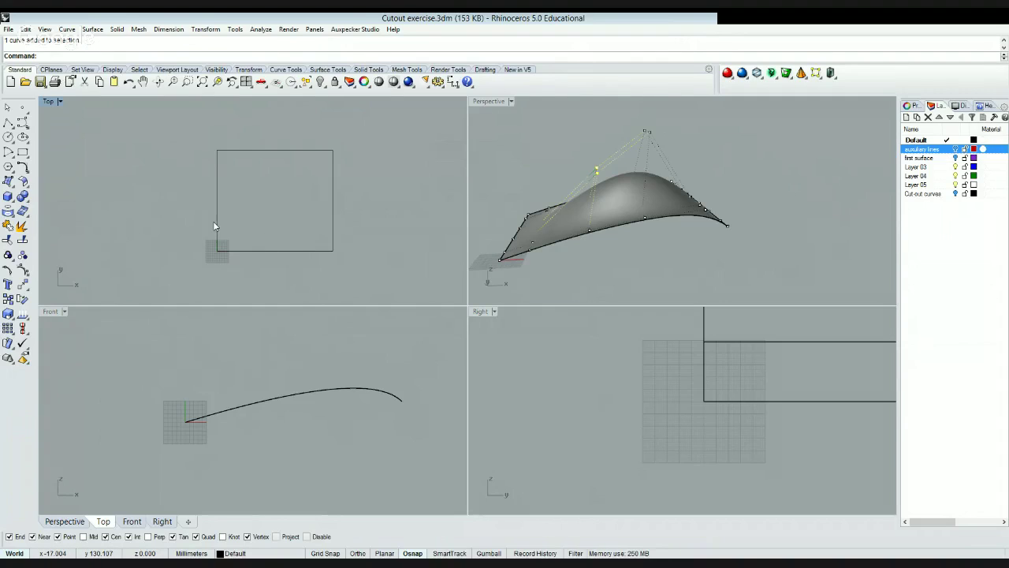
text(ffset)
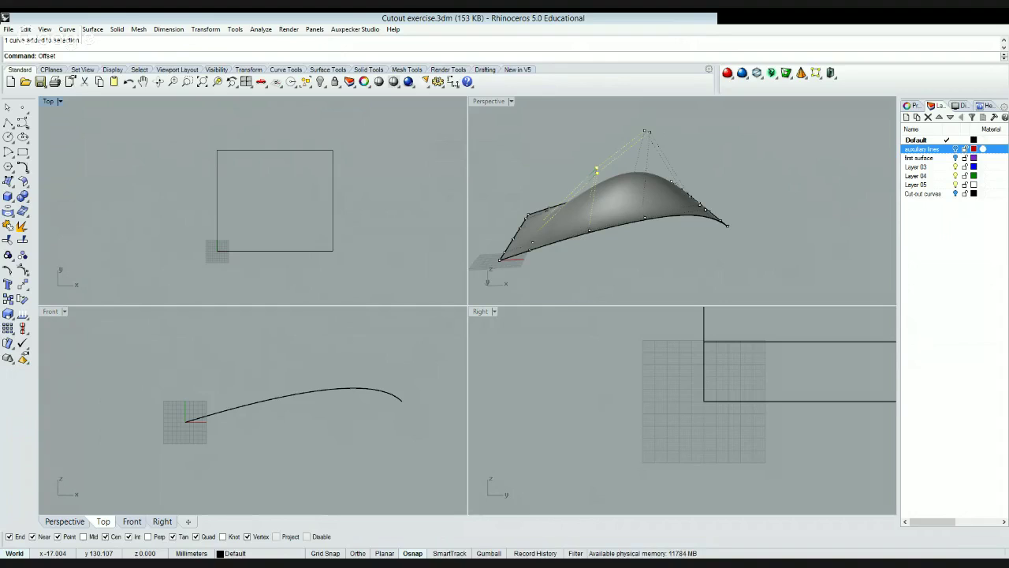
key(Return)
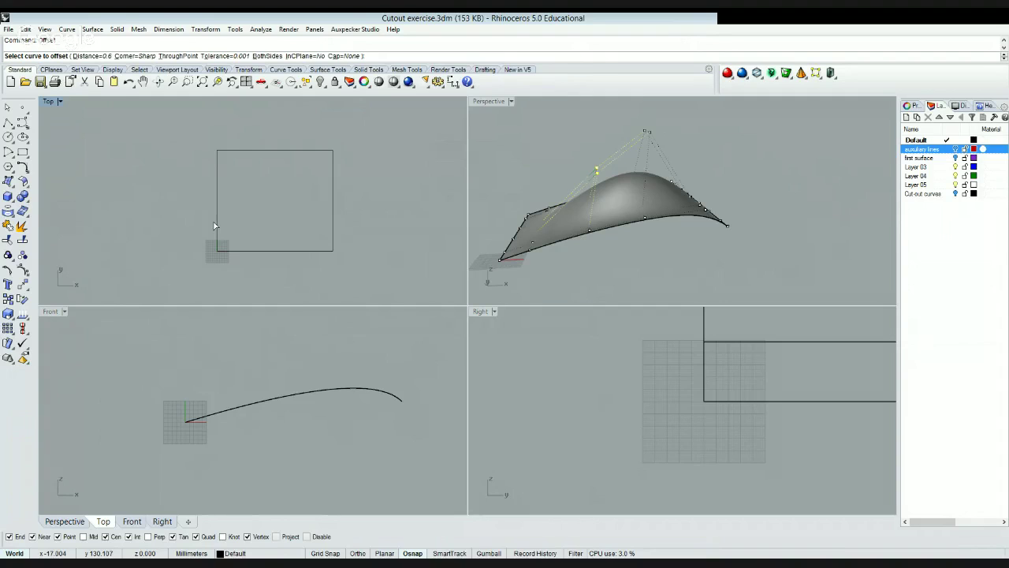
click(228, 251)
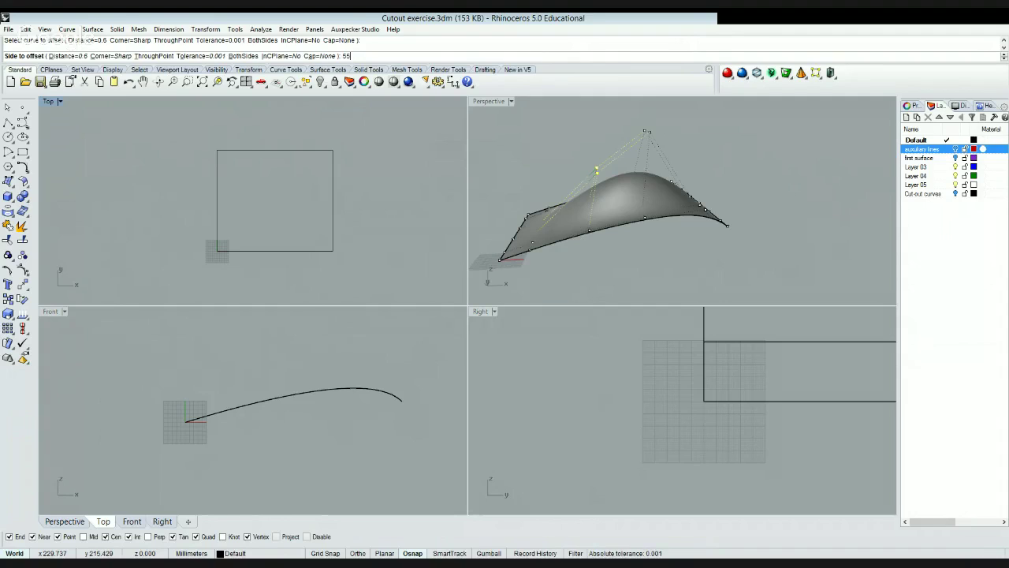
key(Return)
click(270, 198)
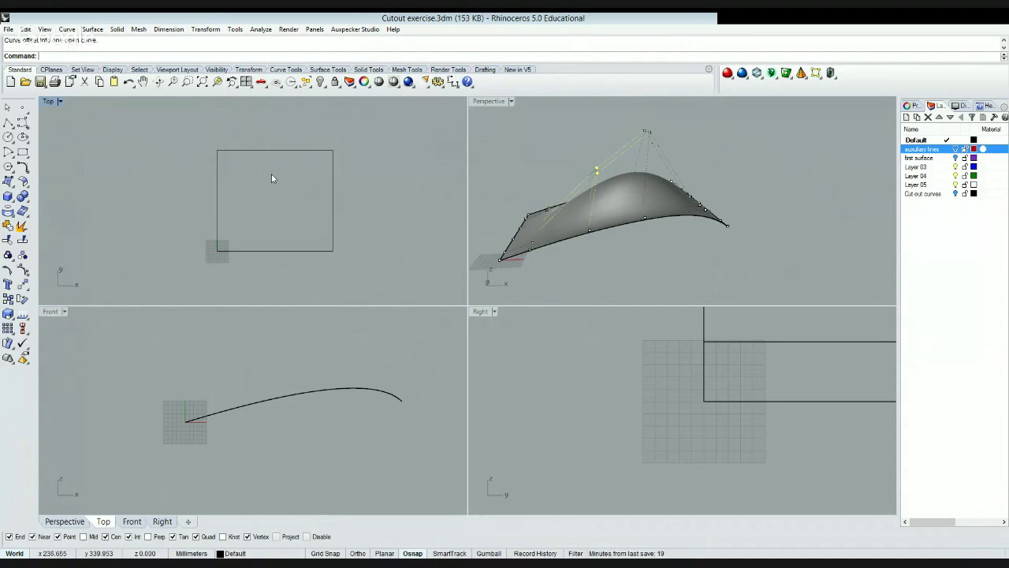
- Offset the opposite profile curve of the outline 55 mm toward the inside in the Top view
click(264, 151)
key(Return)
click(266, 199)
key(Return)
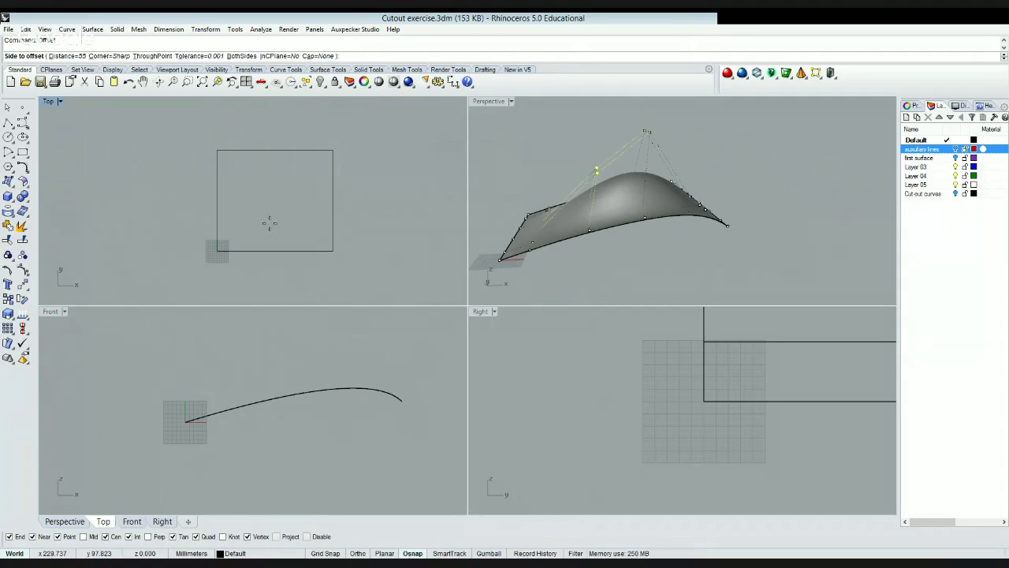
key(Escape)
key(Return)
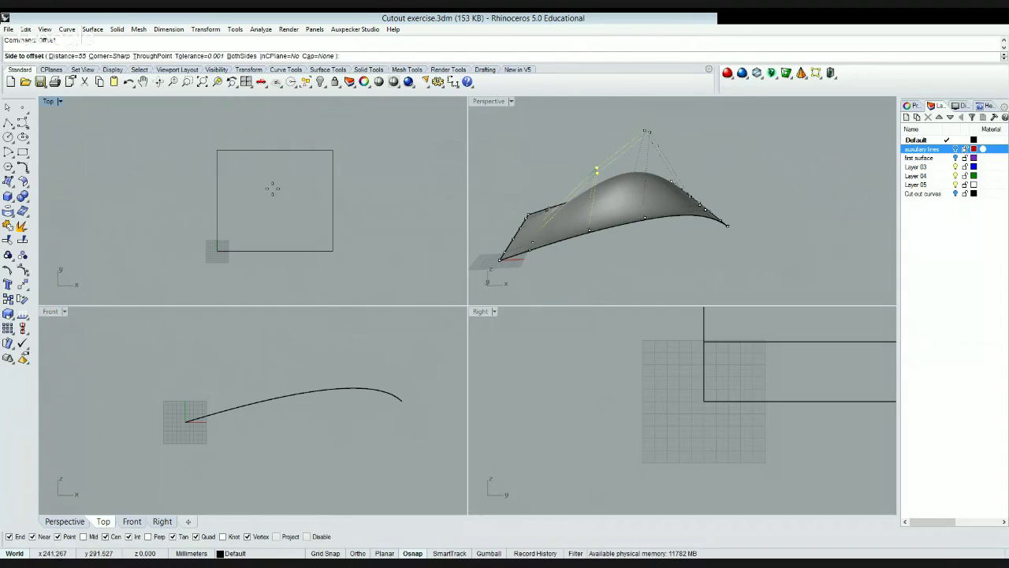
key(Escape)
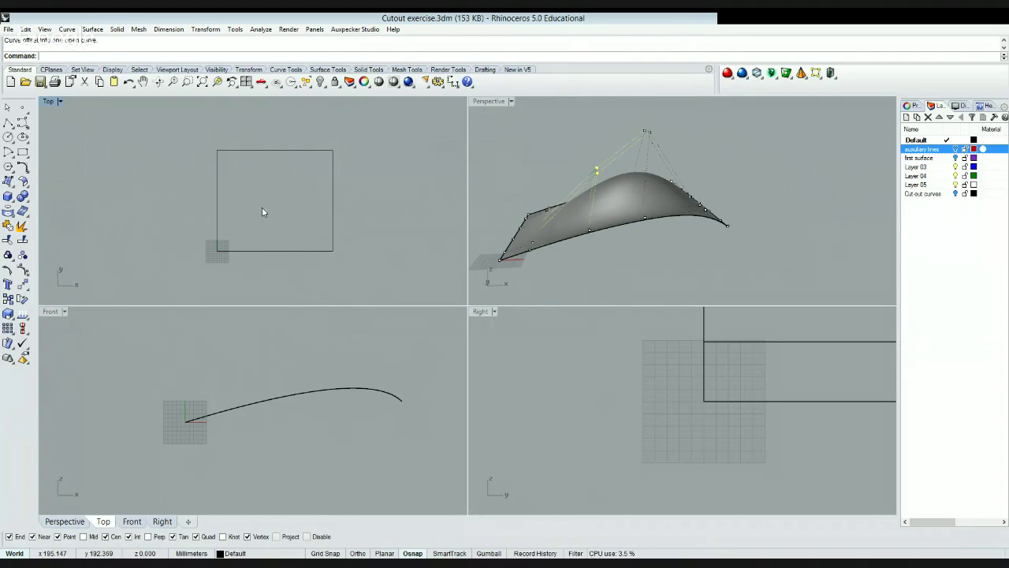
- Offset the straight outline edge that passes through the origin 100 mm toward the inside in the Top view
key(Return)
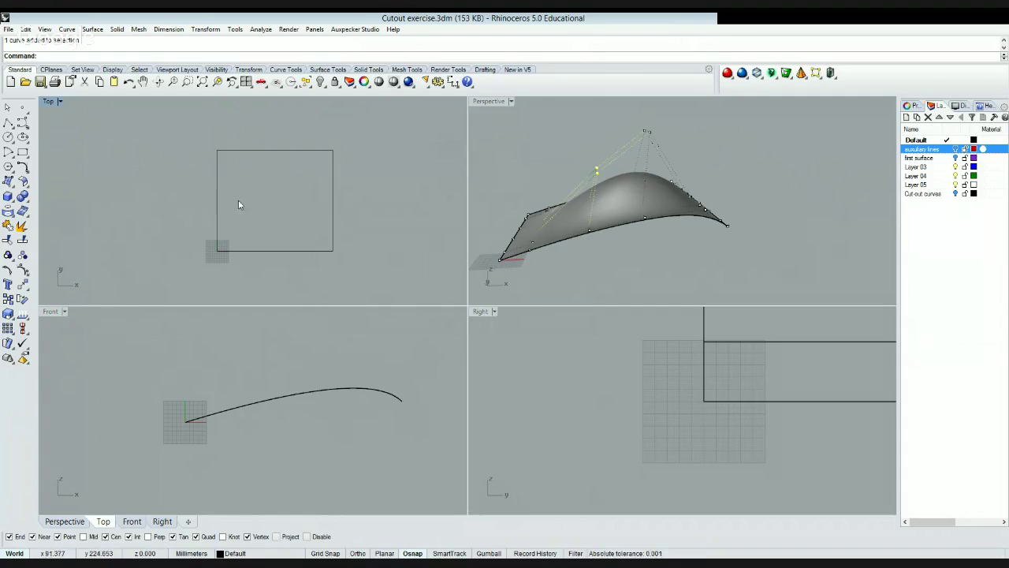
click(218, 203)
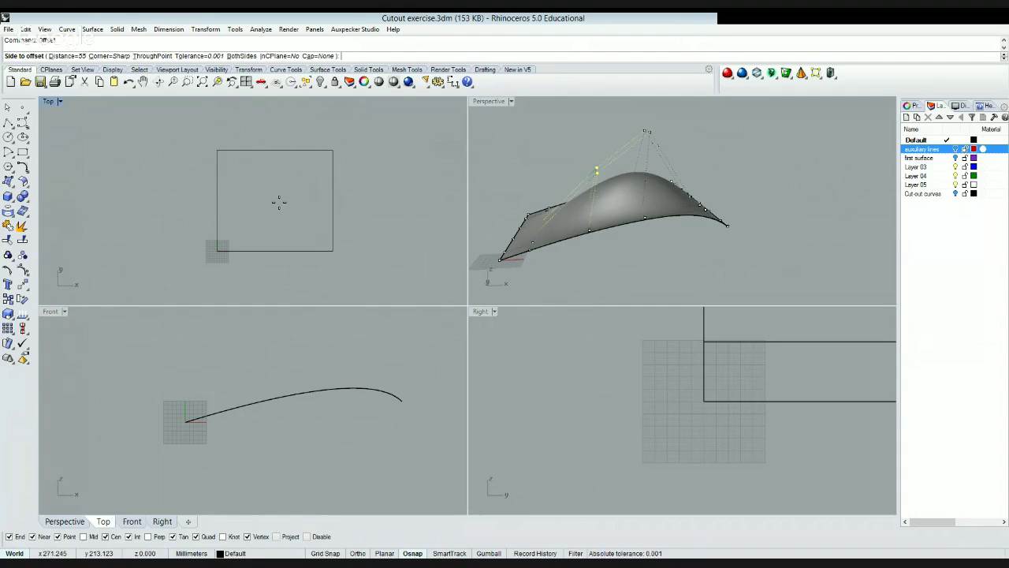
text(100)
key(Return)
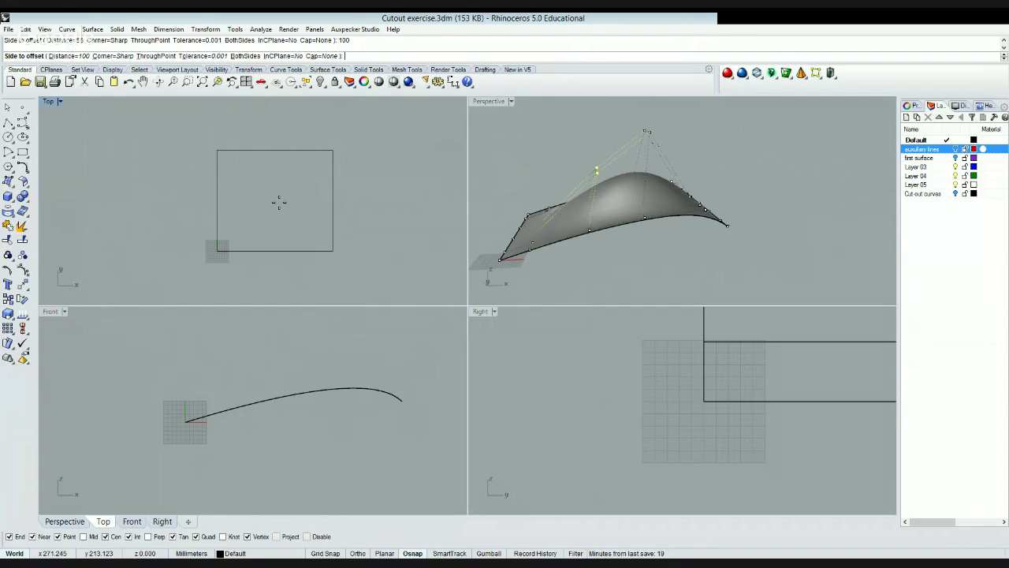
click(291, 203)
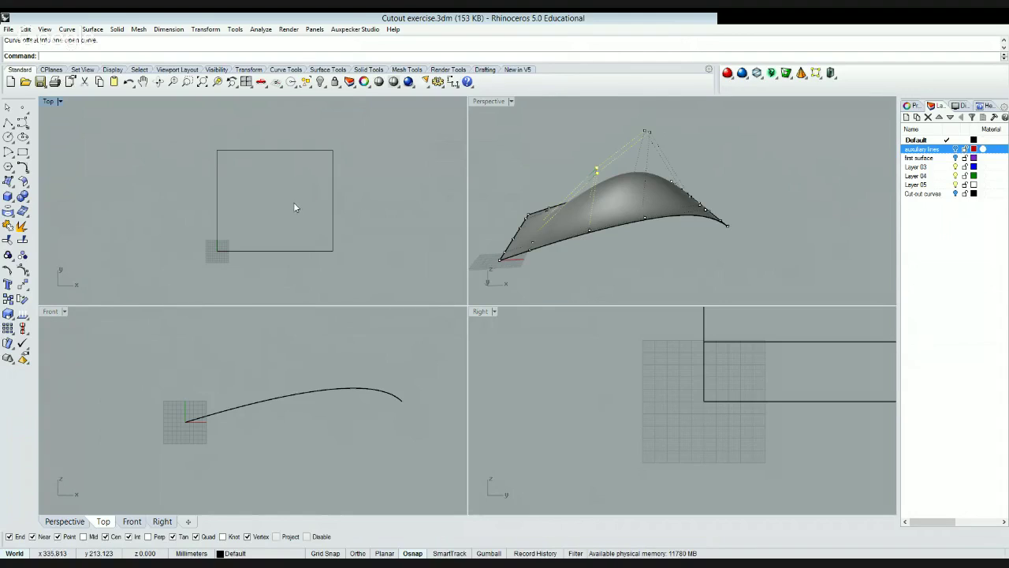
- Draw two single-segment polylines from the outline's far corners to the points where the 100 mm offset meets the two 55 mm offsets
click(8, 124)
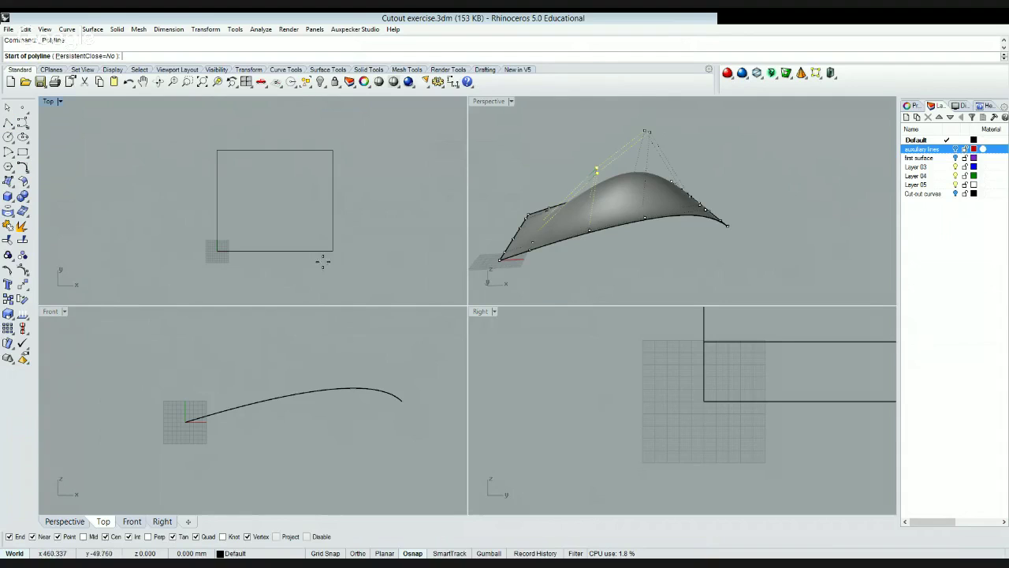
click(333, 251)
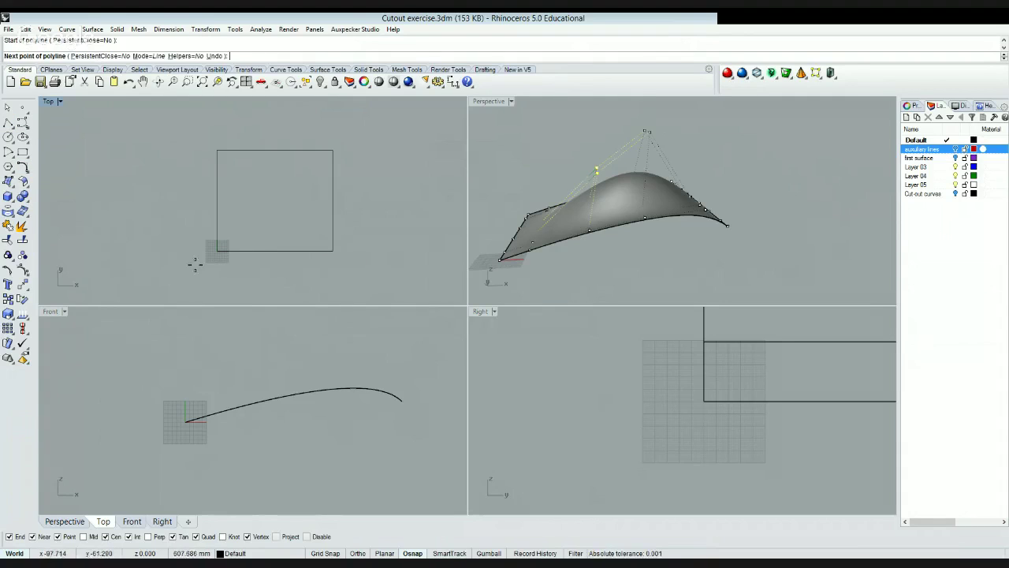
click(242, 234)
key(Return)
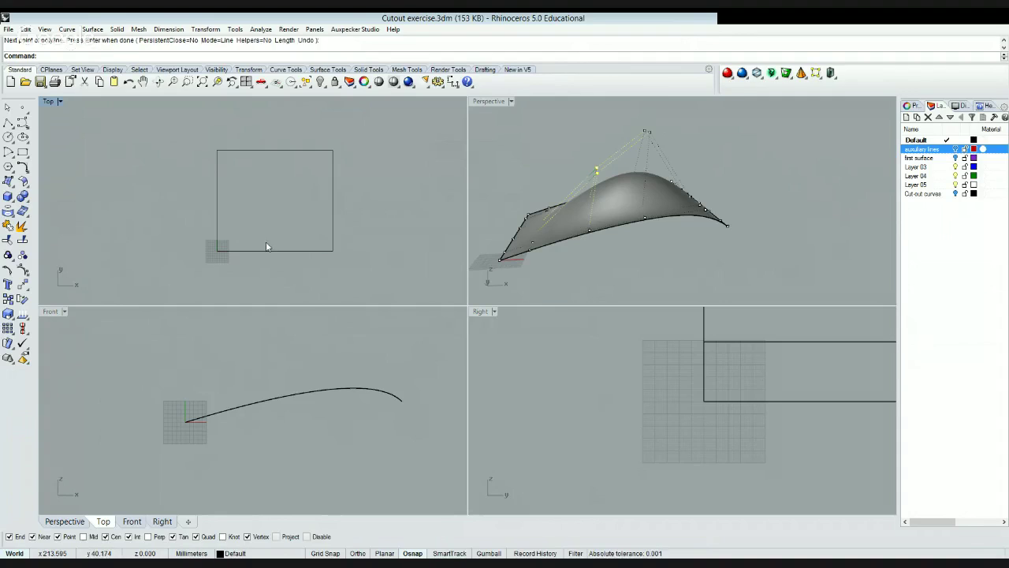
click(267, 243)
key(Return)
click(333, 150)
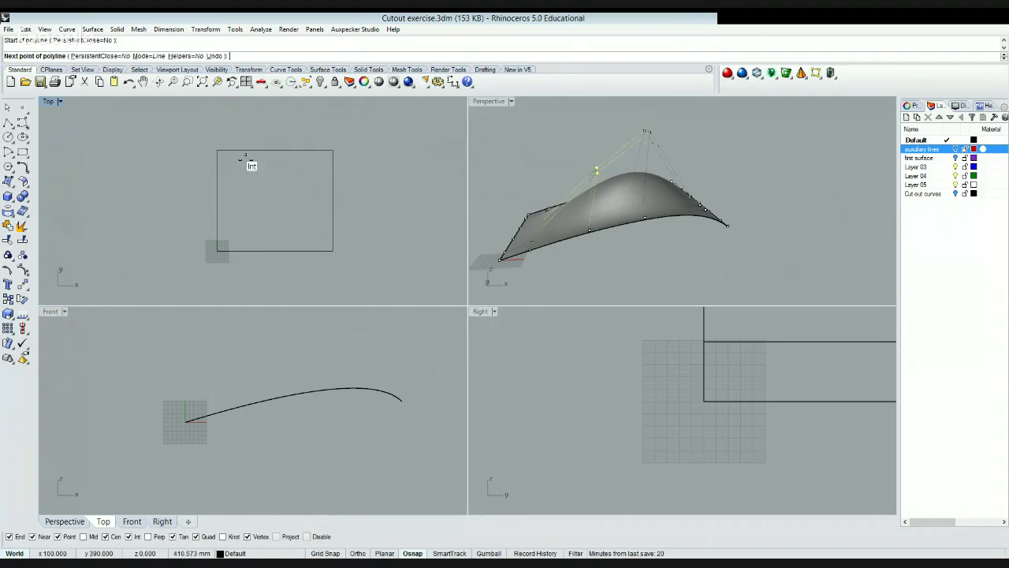
key(Return)
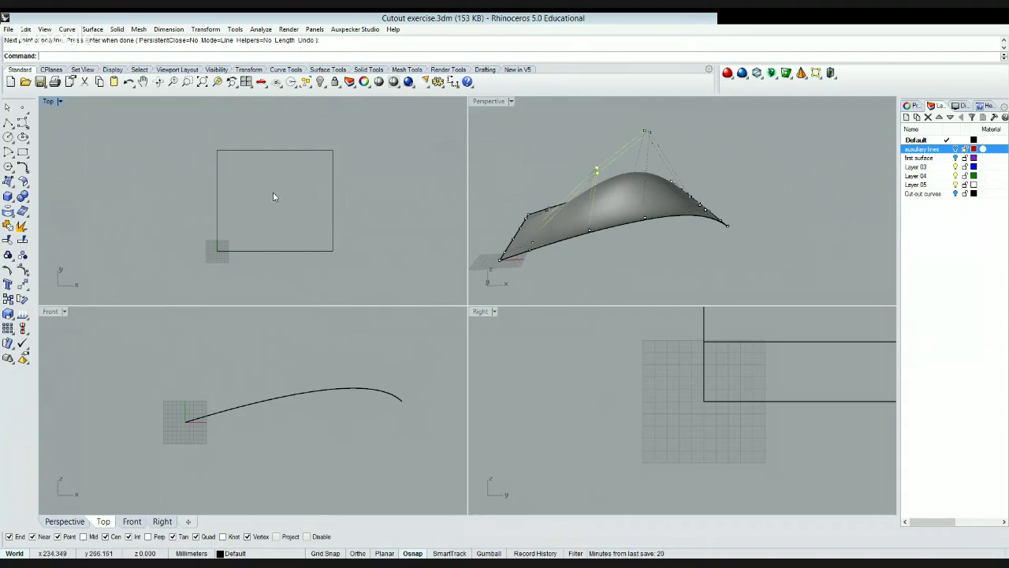
- Enable the Mid snap and draw a degree 3 control-point curve between the two offset intersections via the midpoint of the origin-side edge
click(23, 124)
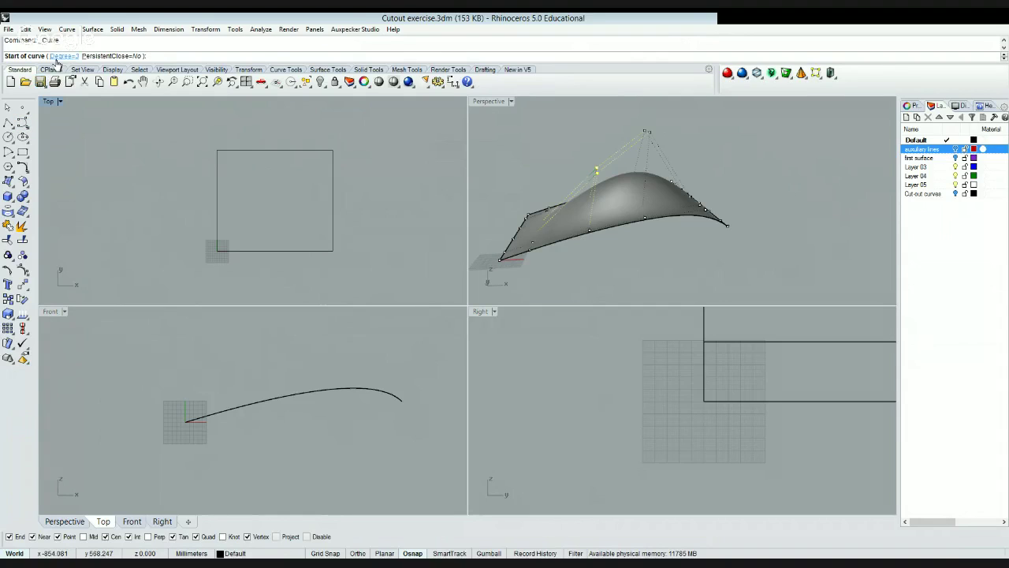
click(240, 235)
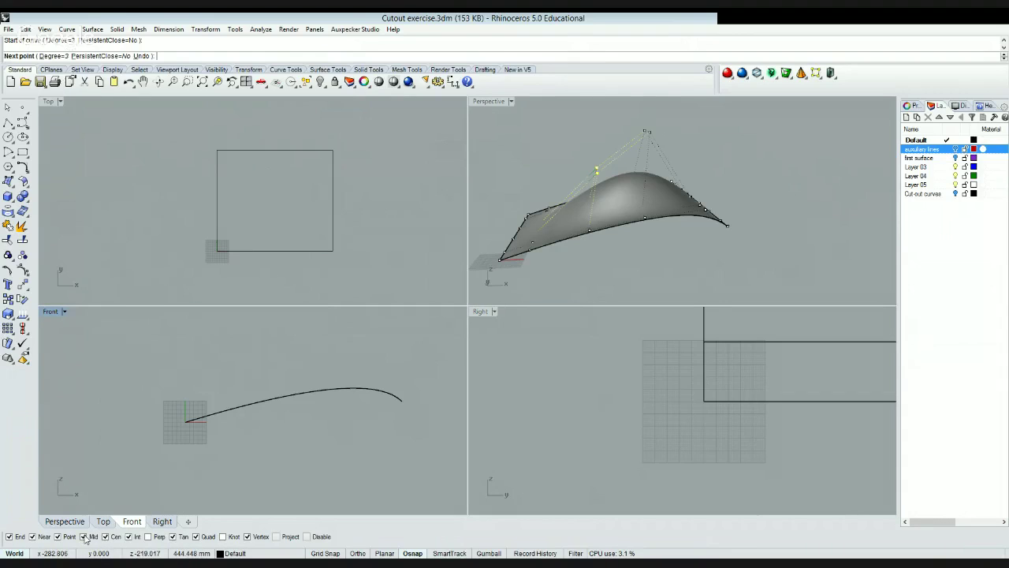
click(212, 196)
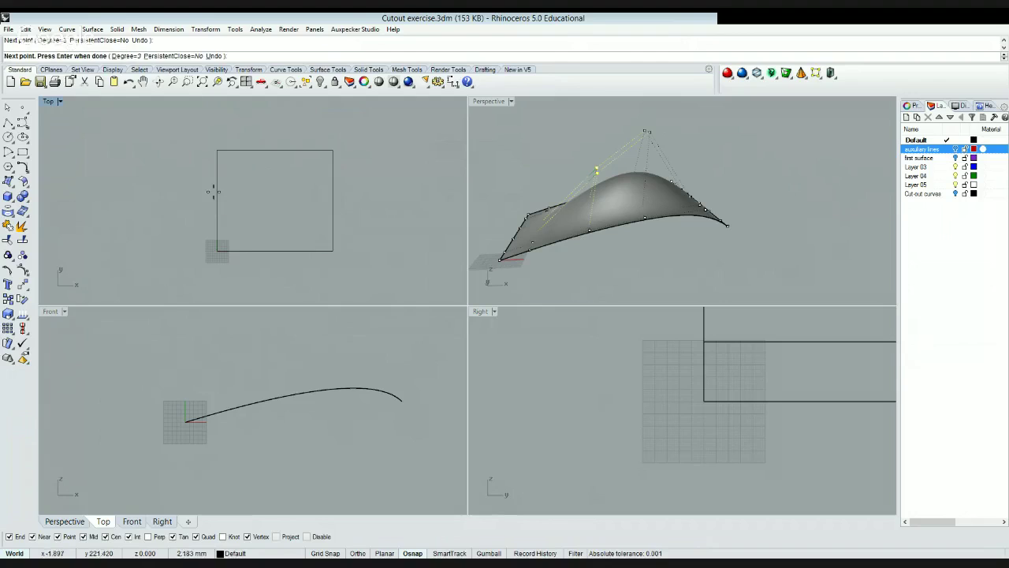
click(241, 163)
key(Return)
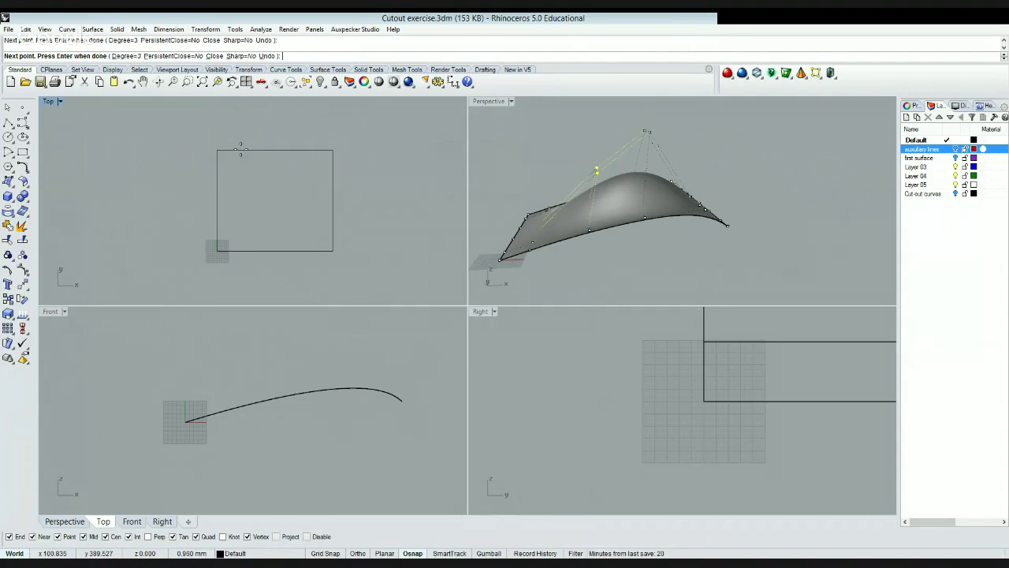
- Redraw the degree 3 curve between the offset intersections, with extra control points 55 mm inward from each end and the middle one at the edge's midpoint
click(296, 250)
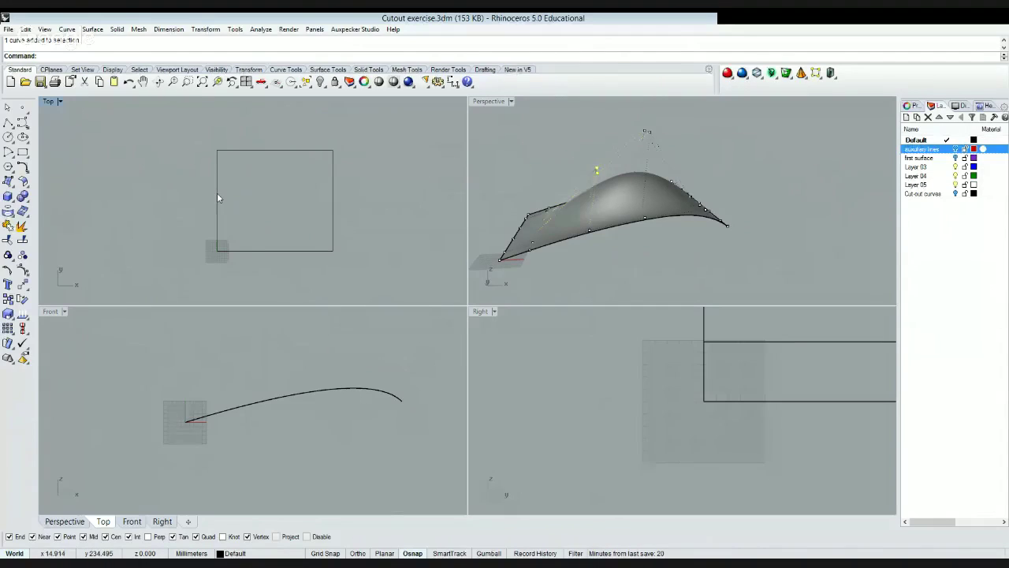
click(22, 123)
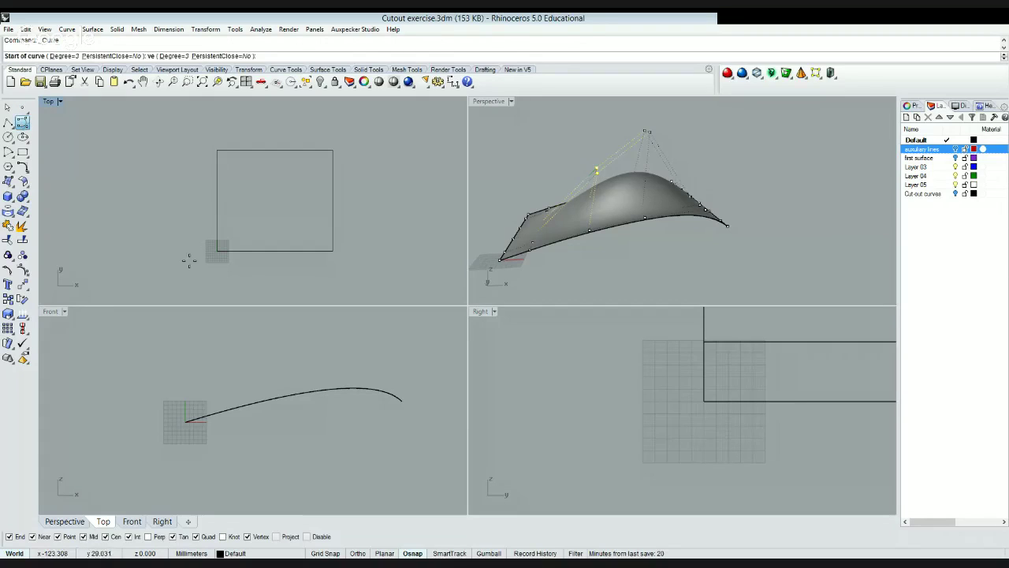
click(241, 225)
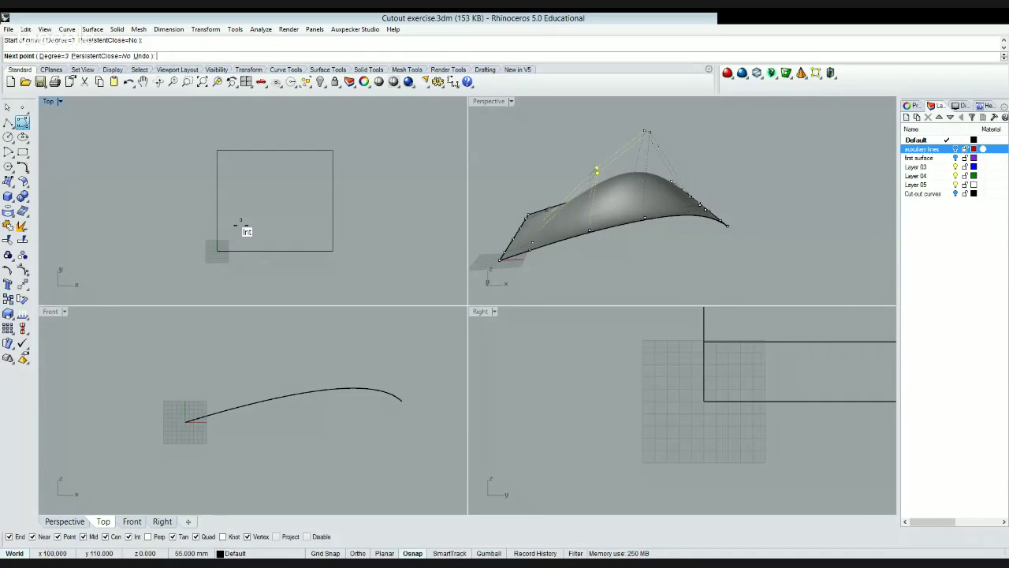
click(241, 224)
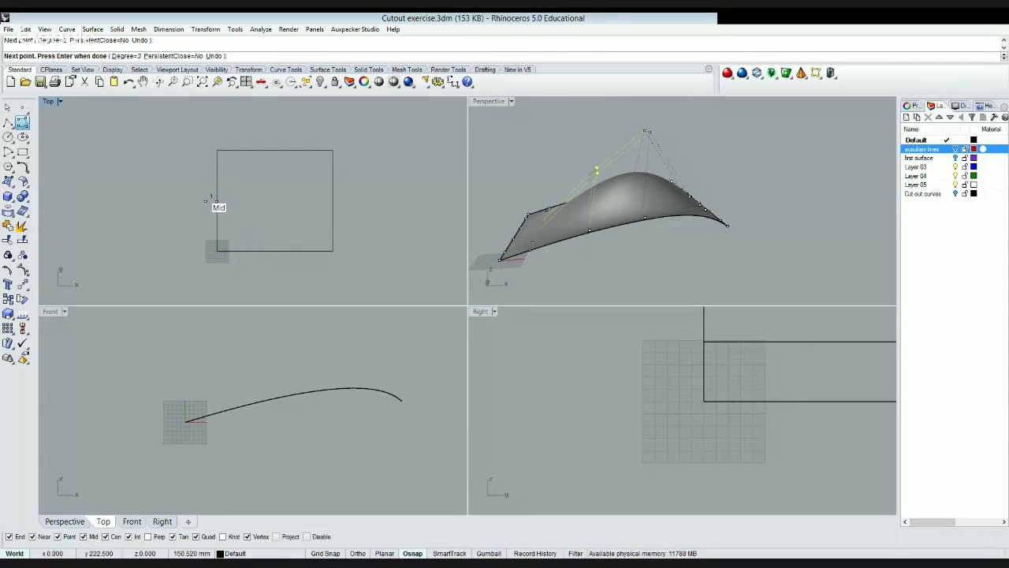
click(216, 203)
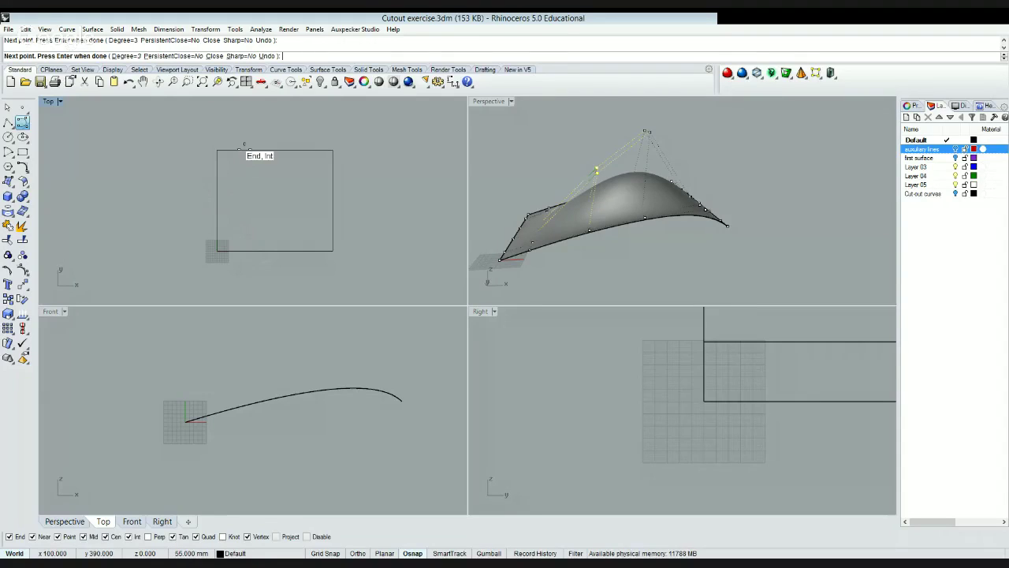
key(Return)
- Show the new curve's control points and move its middle control point horizontally away from the outline with Ortho on
click(238, 199)
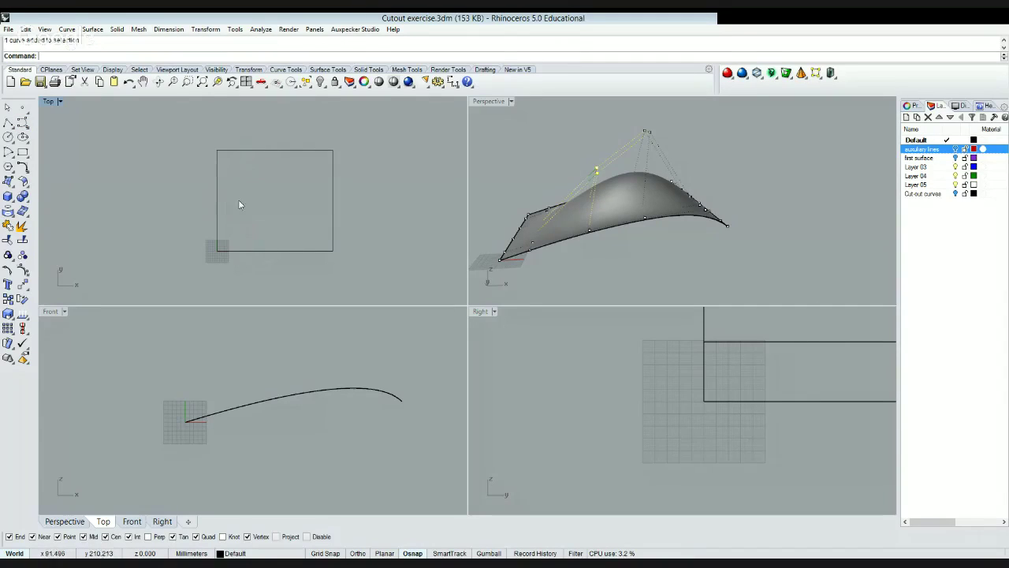
click(23, 271)
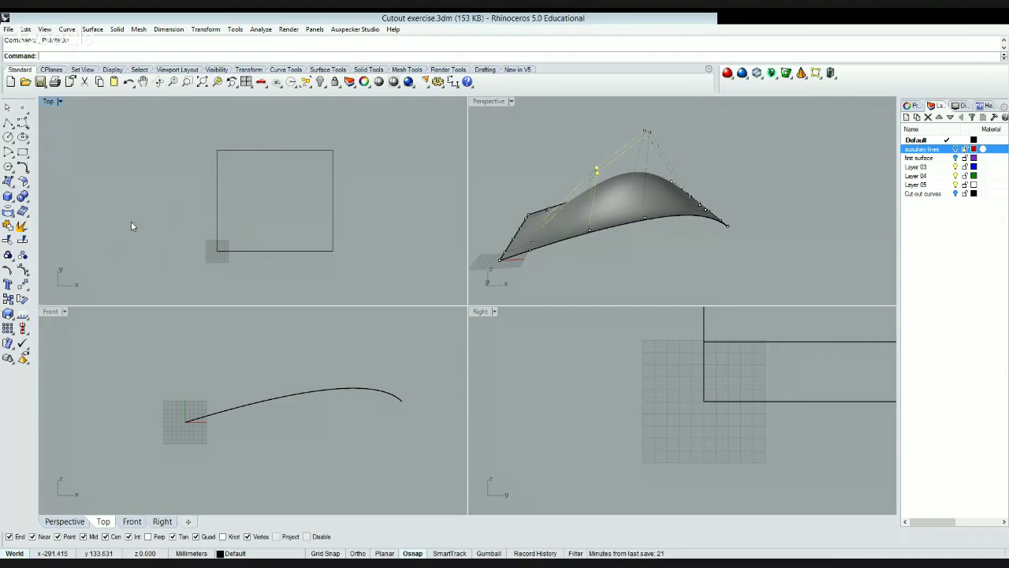
text(ve)
key(Return)
click(131, 218)
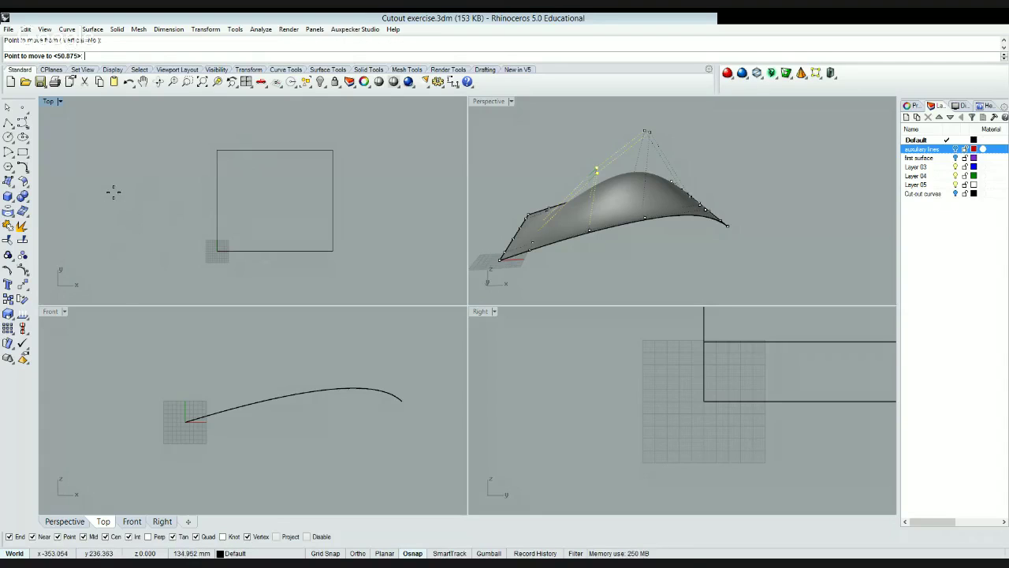
key(F8)
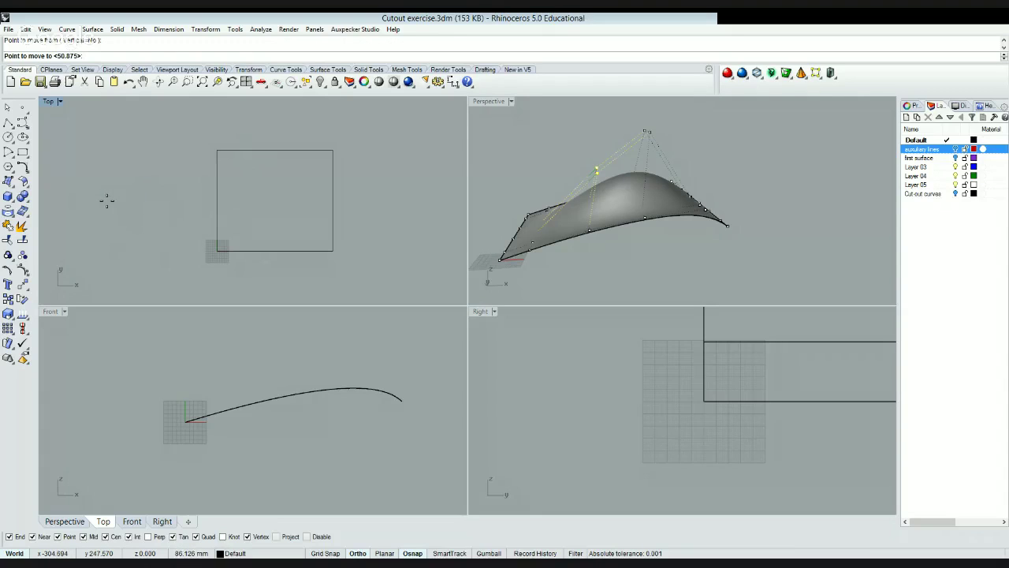
key(Escape)
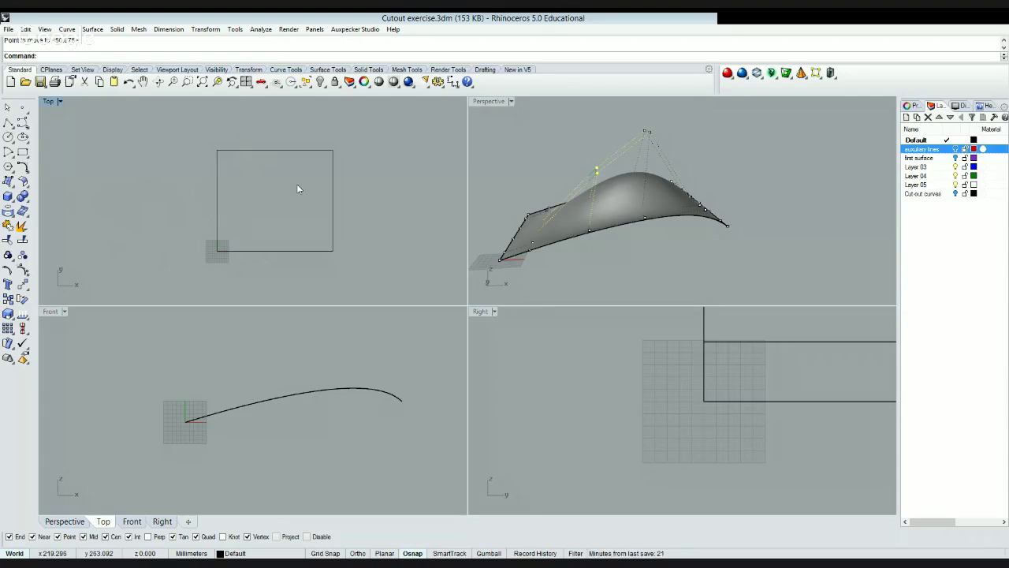
- Join the two slanted lines, the control-point curve and the remaining straight edge into one closed cutout curve
click(288, 150)
click(8, 227)
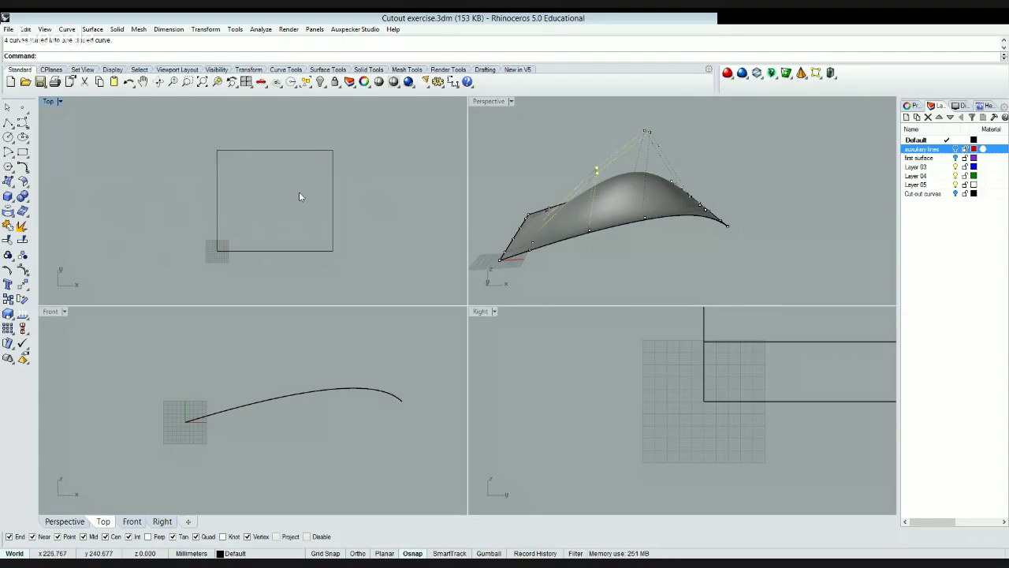
click(253, 173)
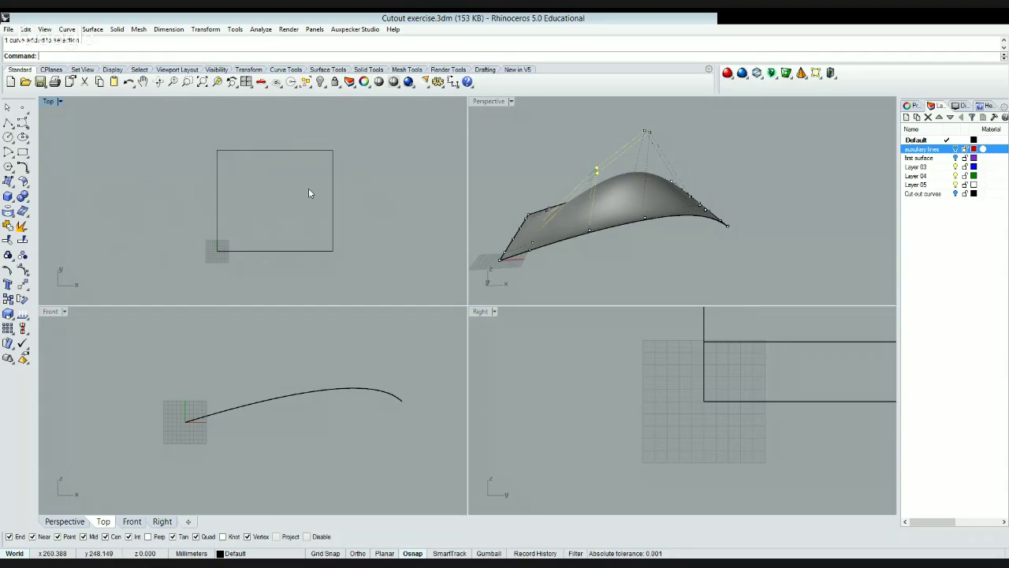
- Make the first surface layer visible again and activate the Top view
click(954, 158)
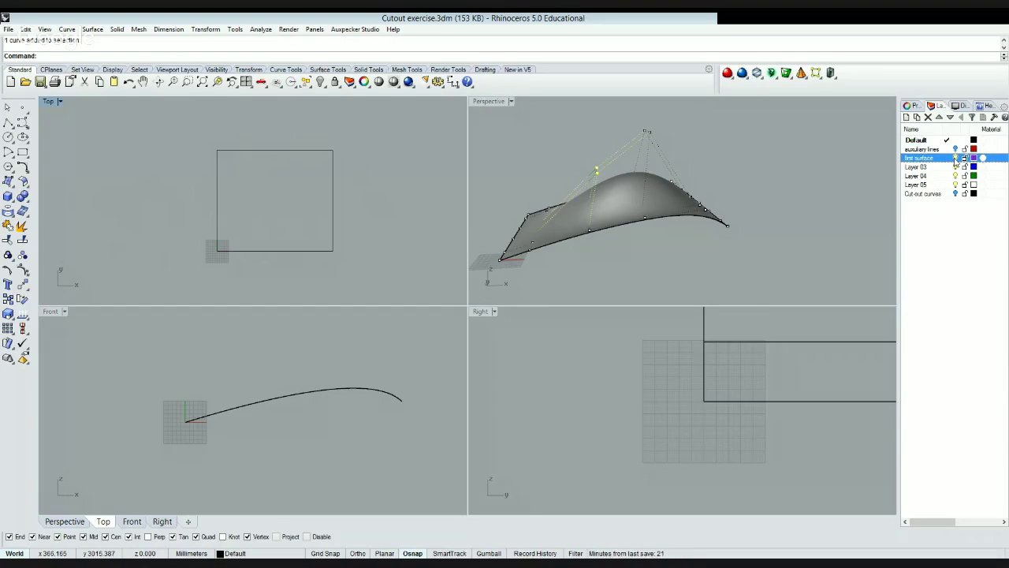
click(669, 178)
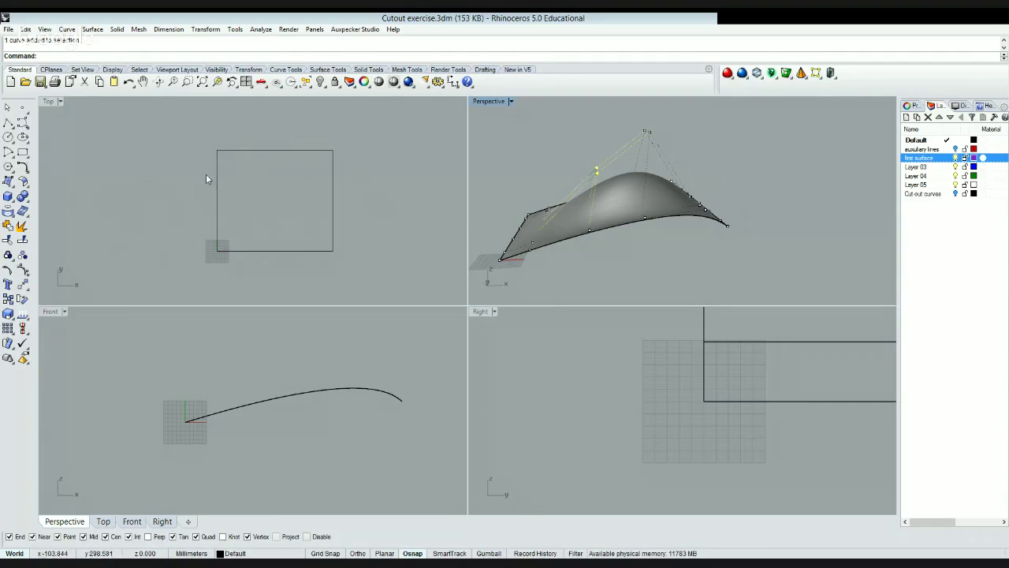
click(402, 218)
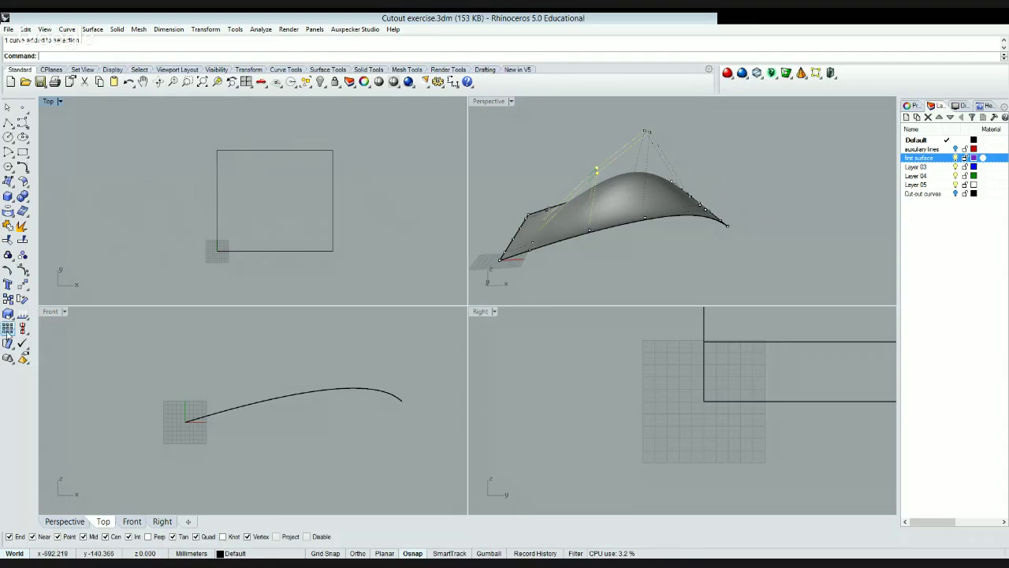
- Project the closed cutout curve onto the first surface, keeping the original curve
click(7, 212)
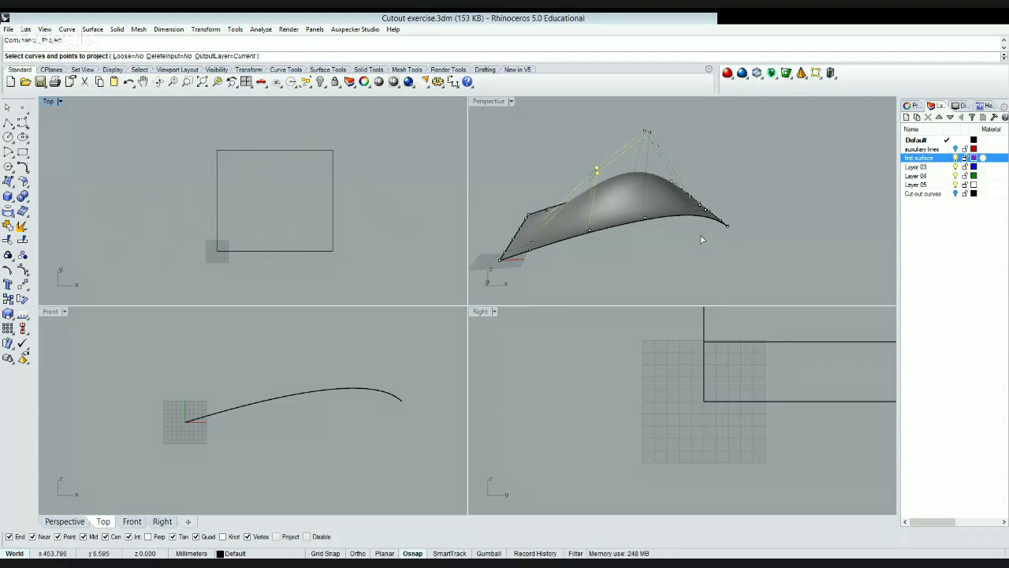
click(687, 213)
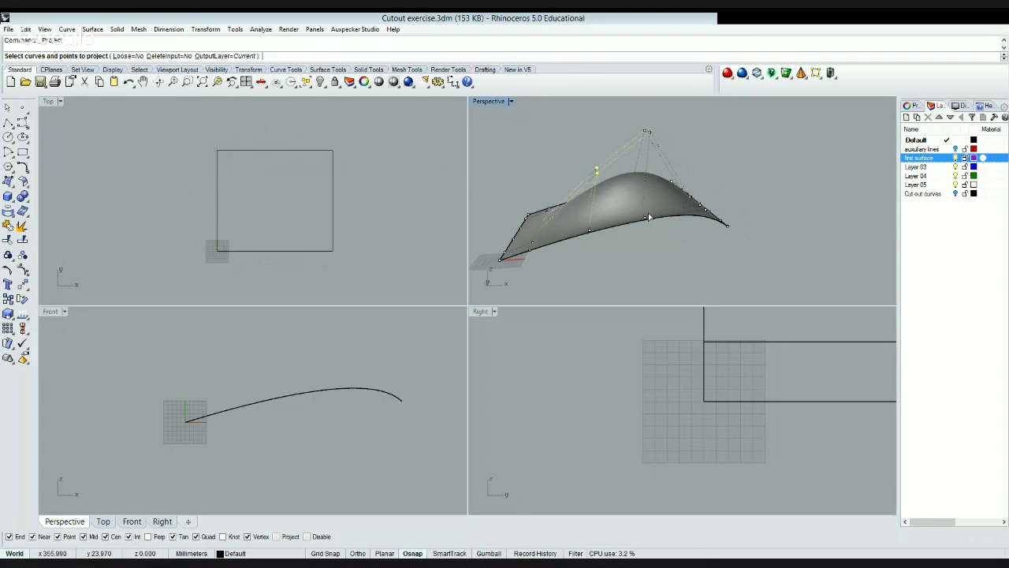
click(648, 219)
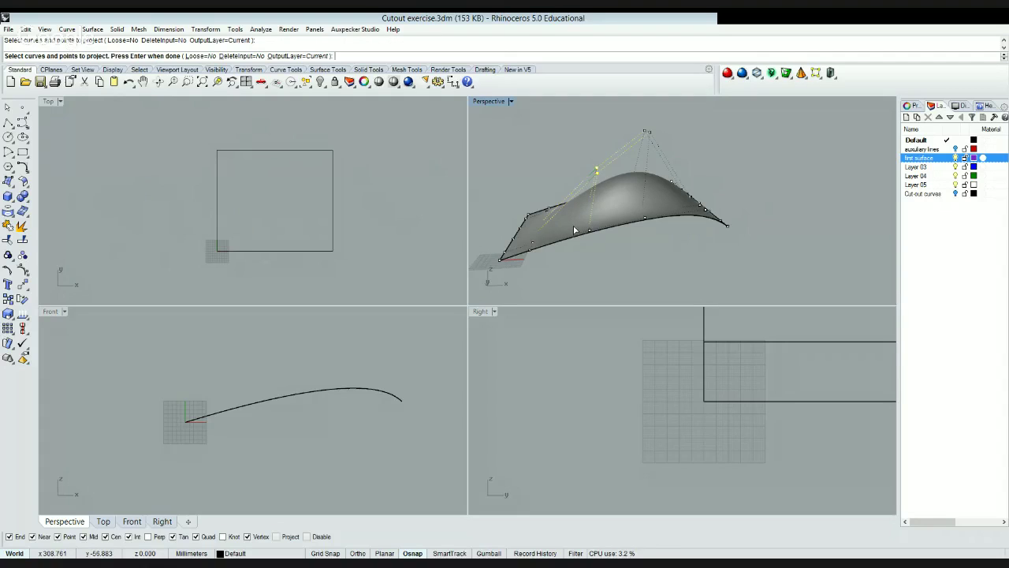
key(Return)
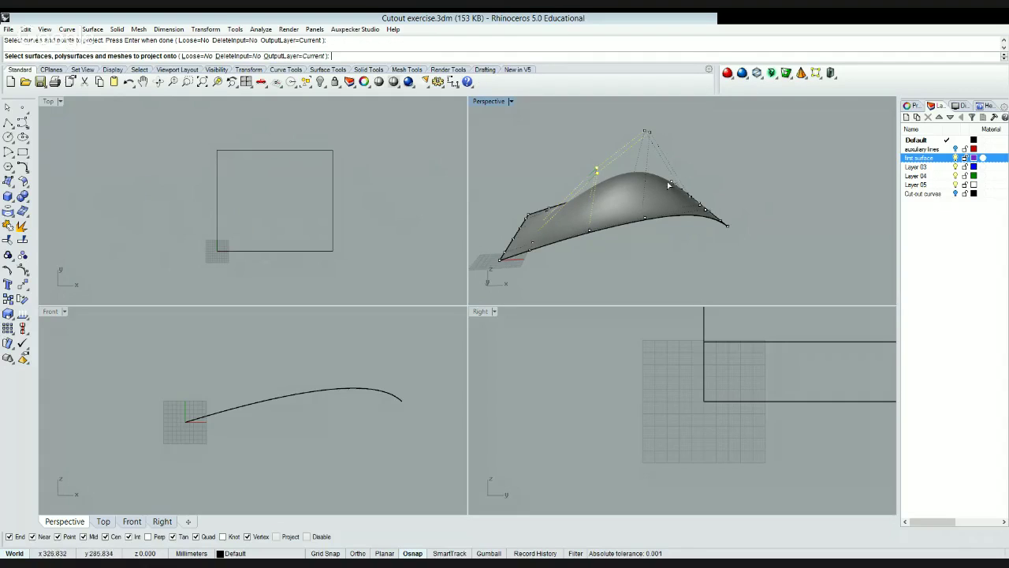
click(669, 182)
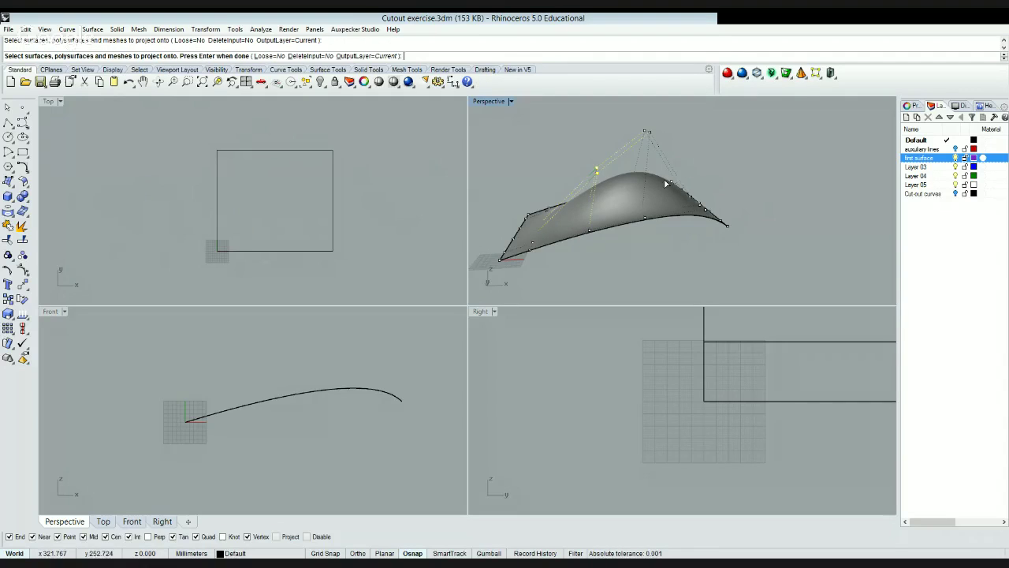
right_click(753, 228)
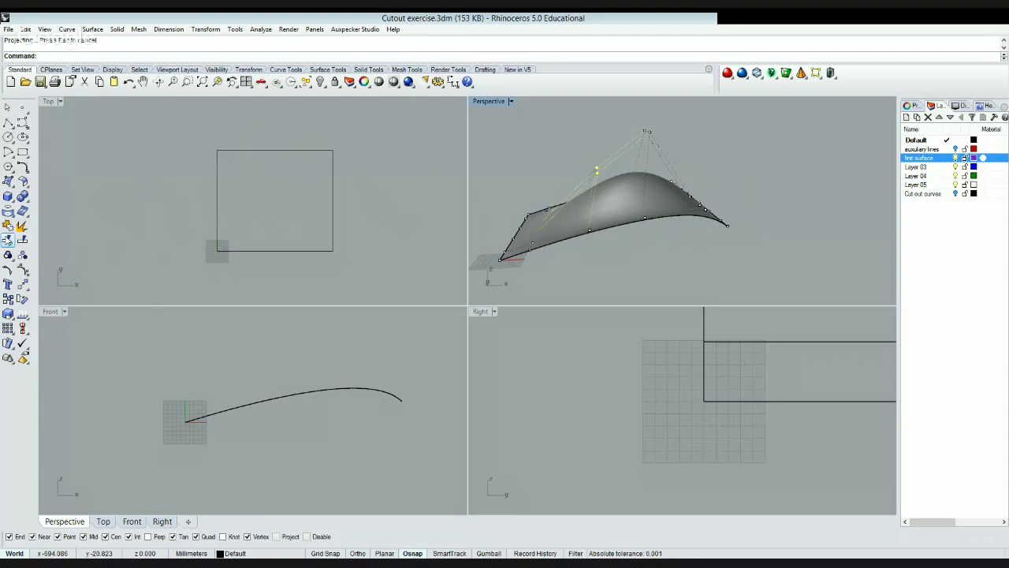
click(8, 241)
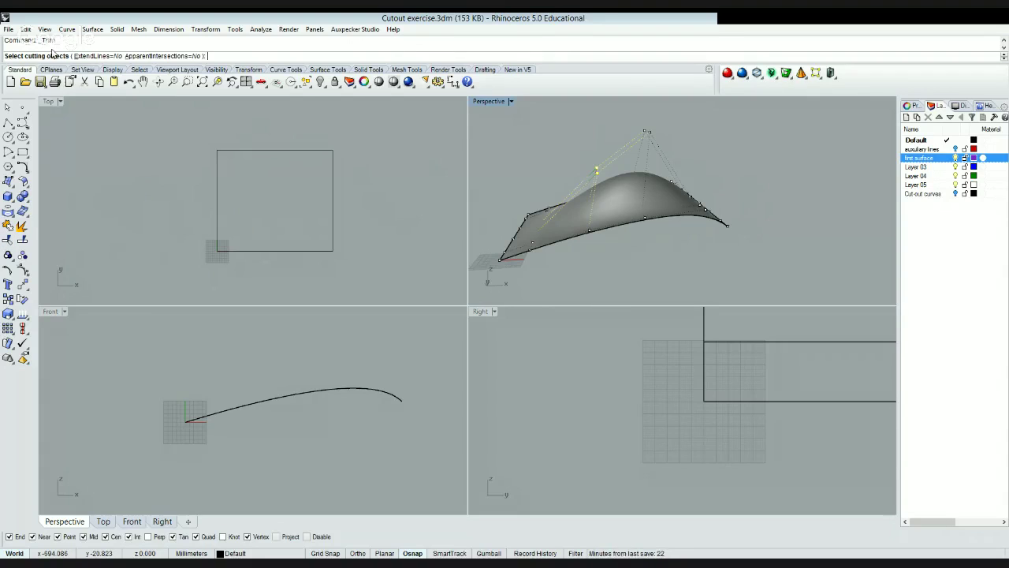
click(601, 221)
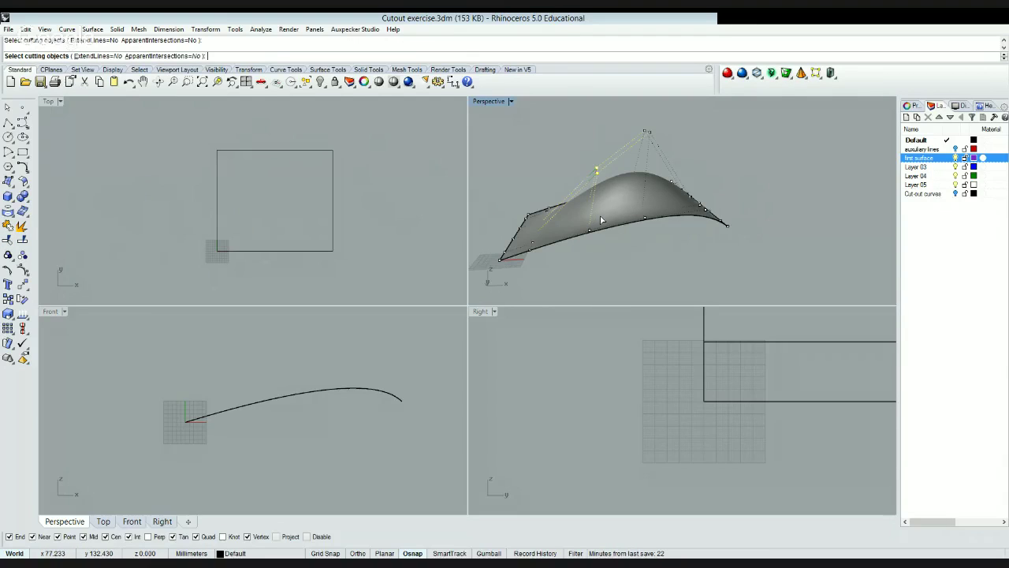
click(599, 218)
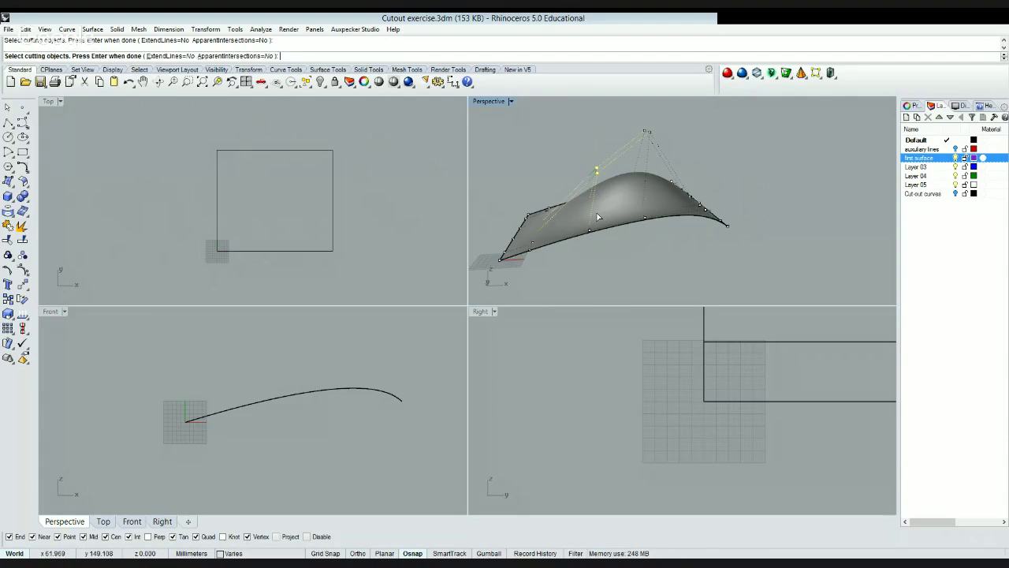
key(Escape)
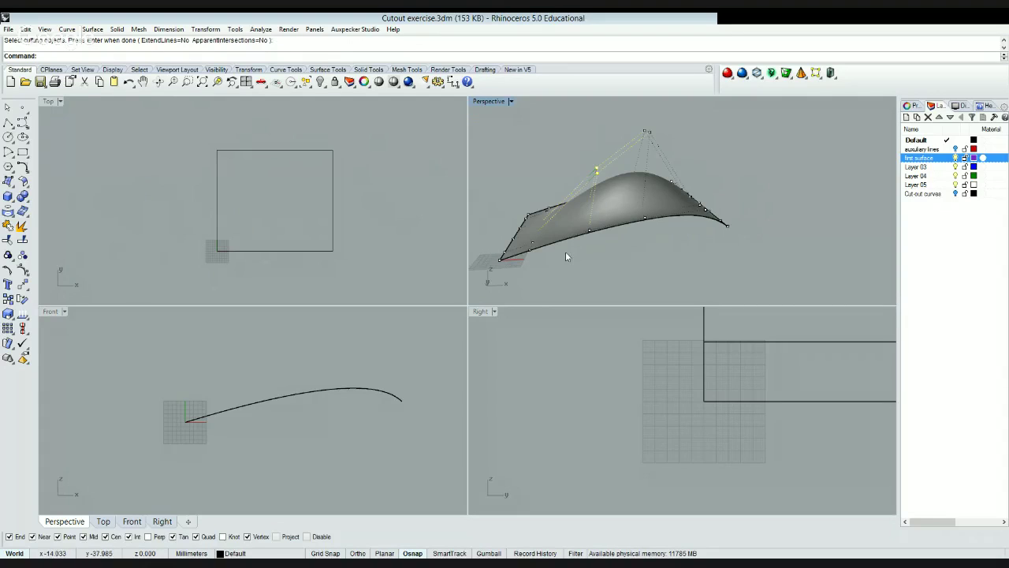
- Trim the first surface with the projected cutout curve, removing the area outside the curve
key(Return)
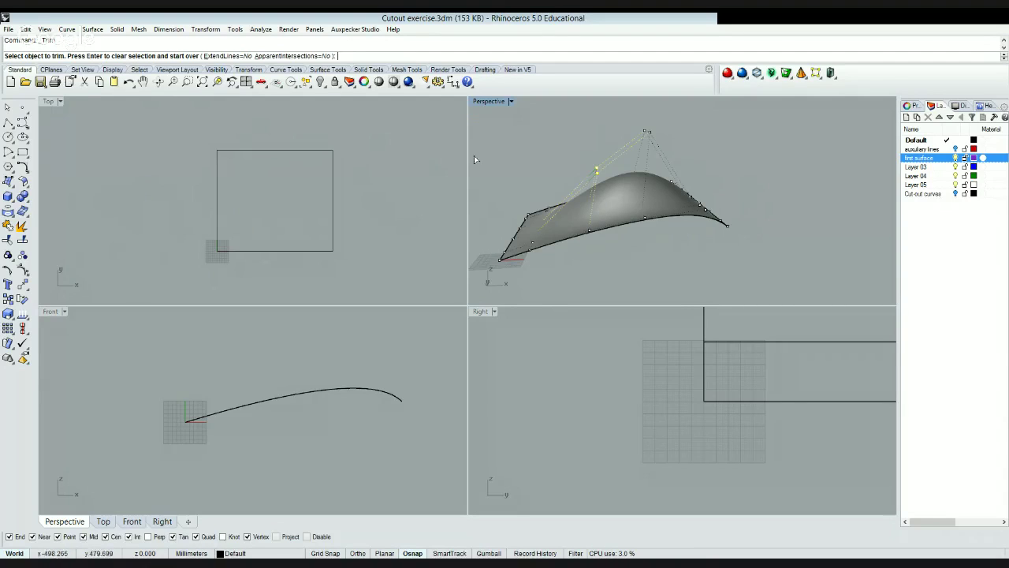
click(591, 233)
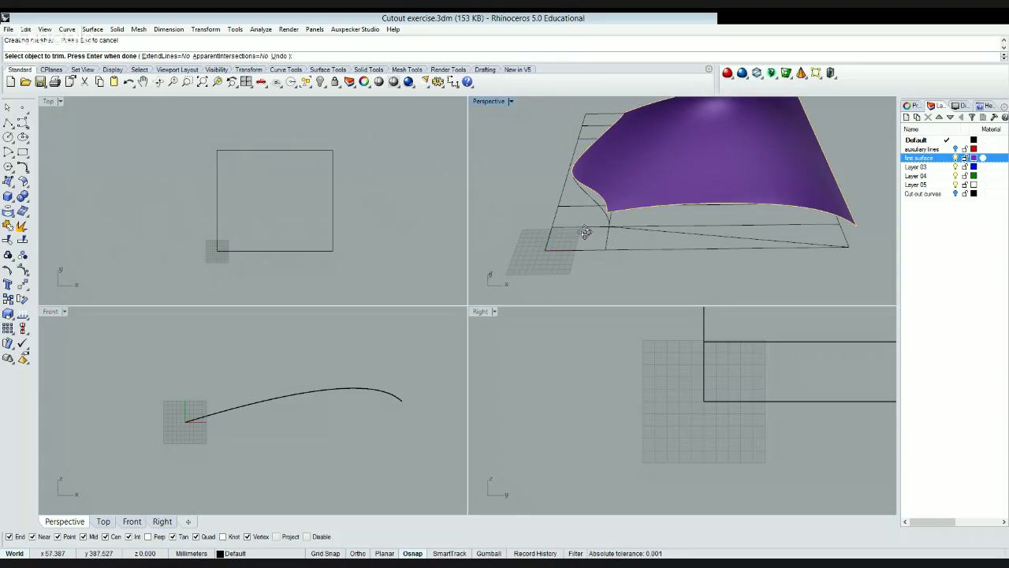
click(314, 454)
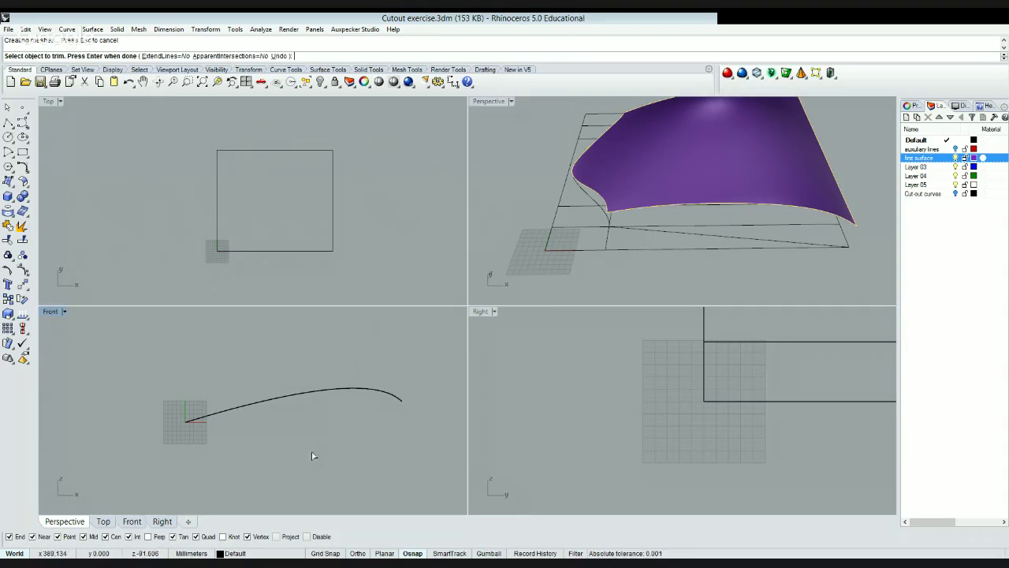
right_click(154, 415)
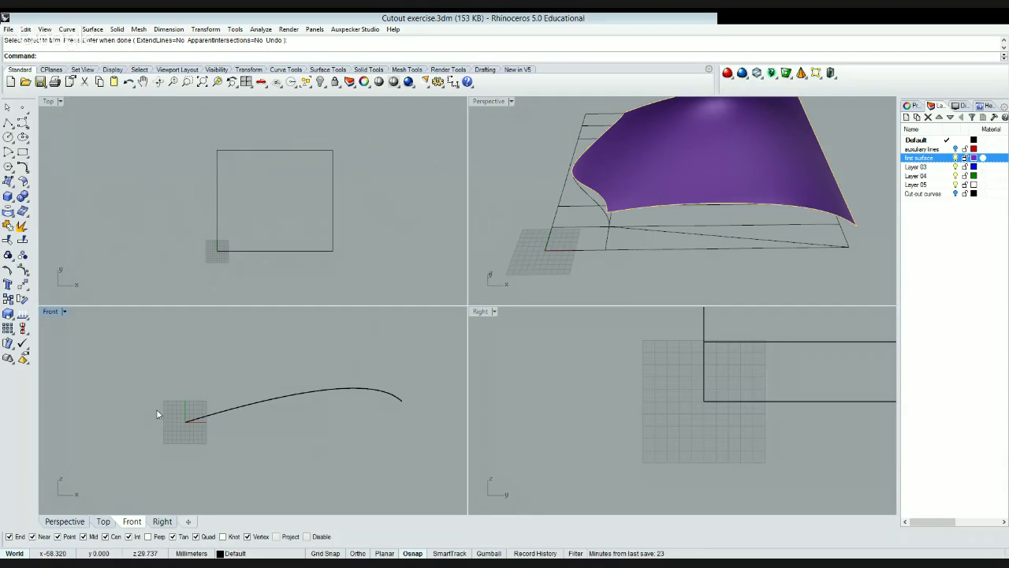
- Move all the visible construction curves to the auxiliary lines layer, leaving the trimmed surface on its own layer
key(ctrl+a)
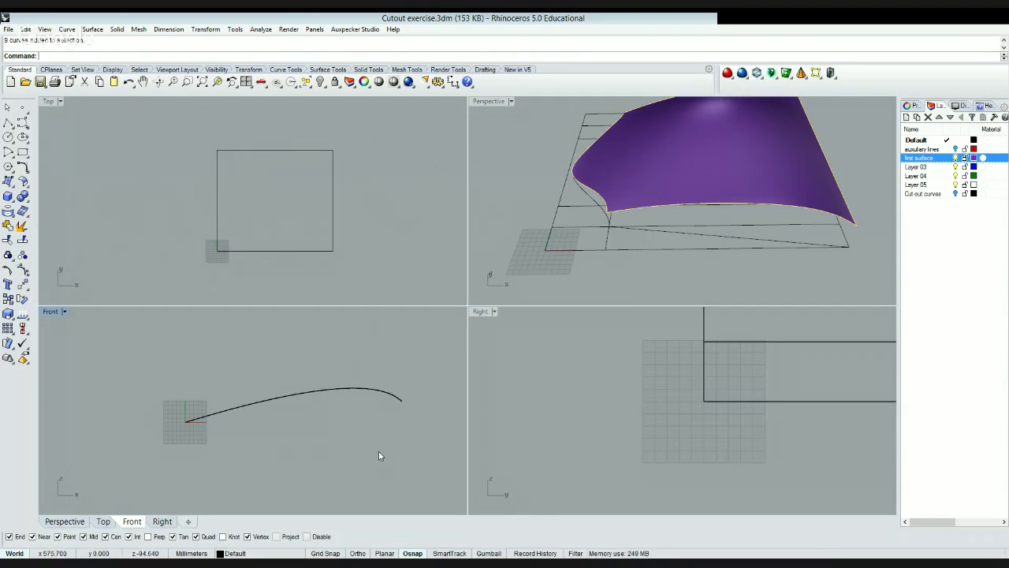
click(926, 150)
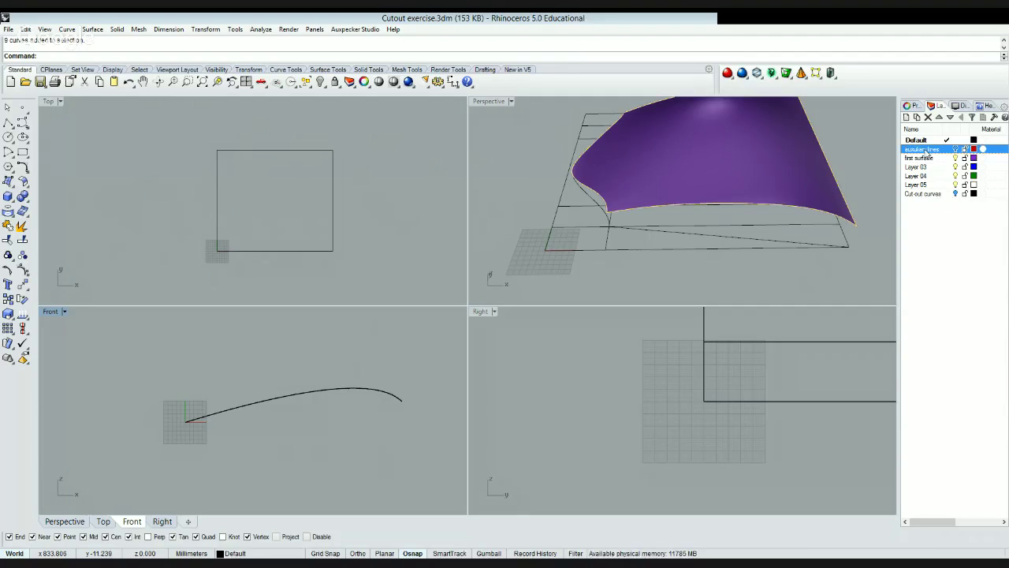
click(928, 340)
click(813, 216)
right_drag(717, 257, 721, 232)
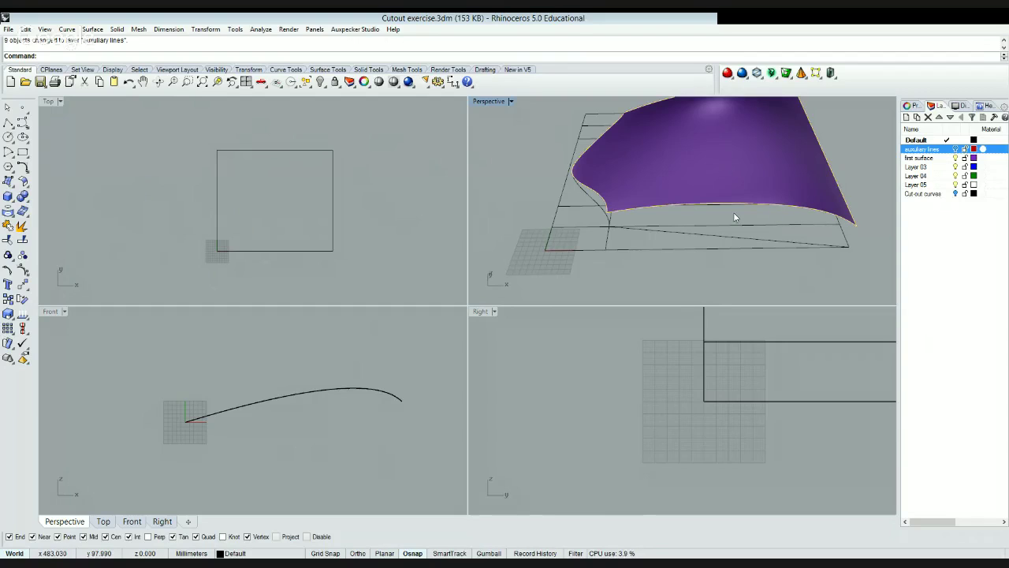
- Show the Cut-out curves layer and inspect its curves against the trimmed surface in the Top and Perspective views
double_click(487, 101)
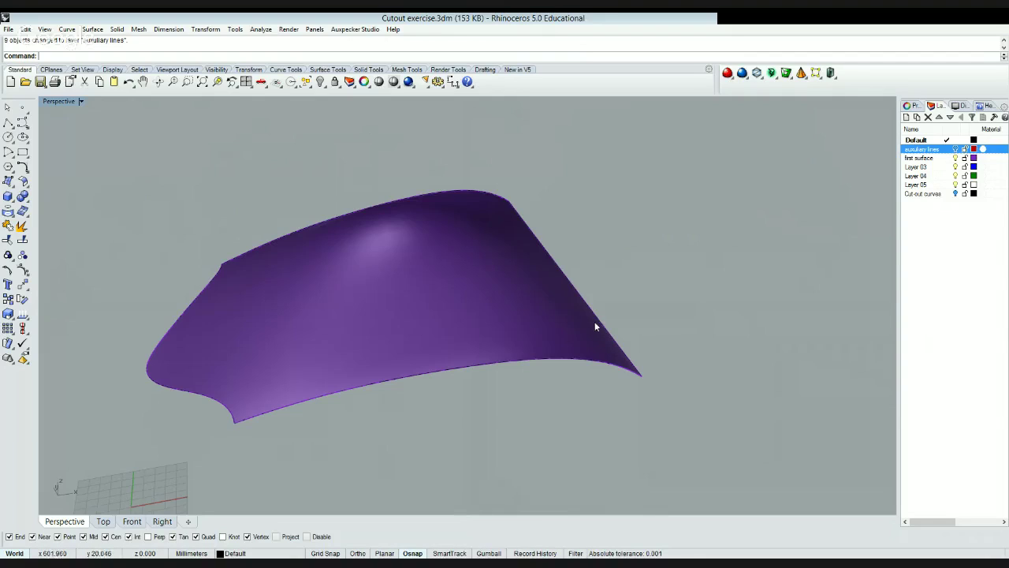
click(956, 194)
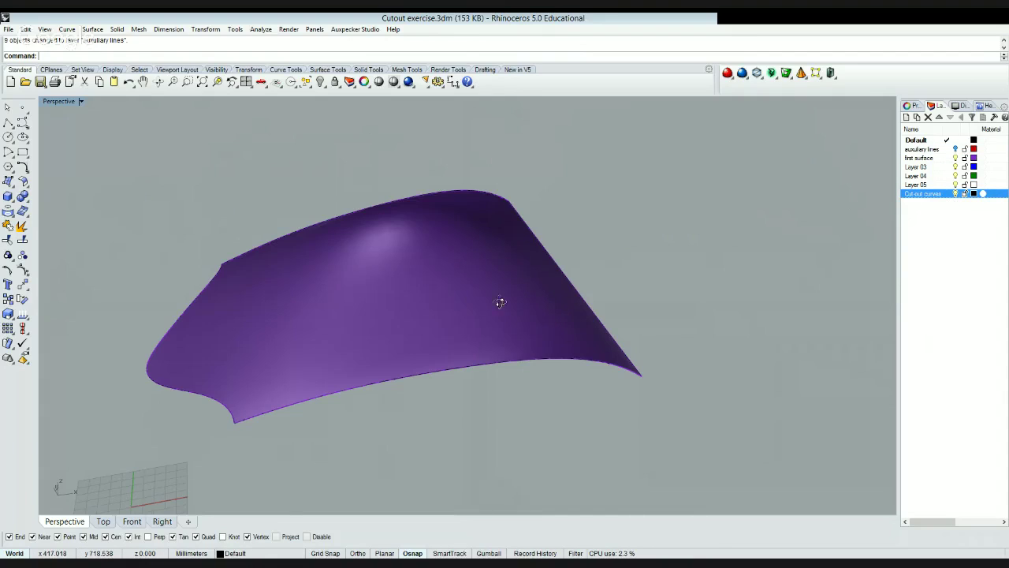
double_click(59, 102)
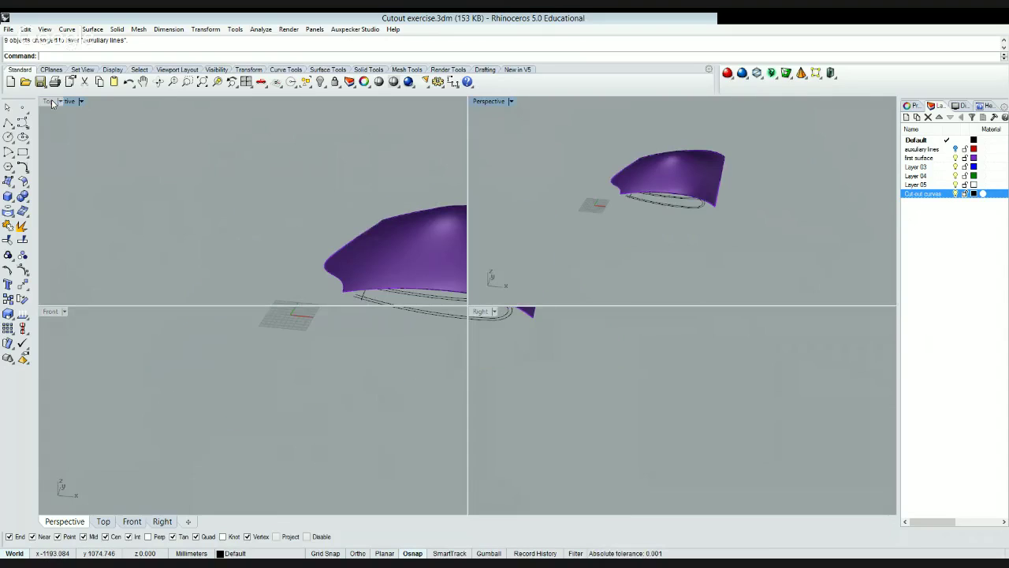
click(368, 243)
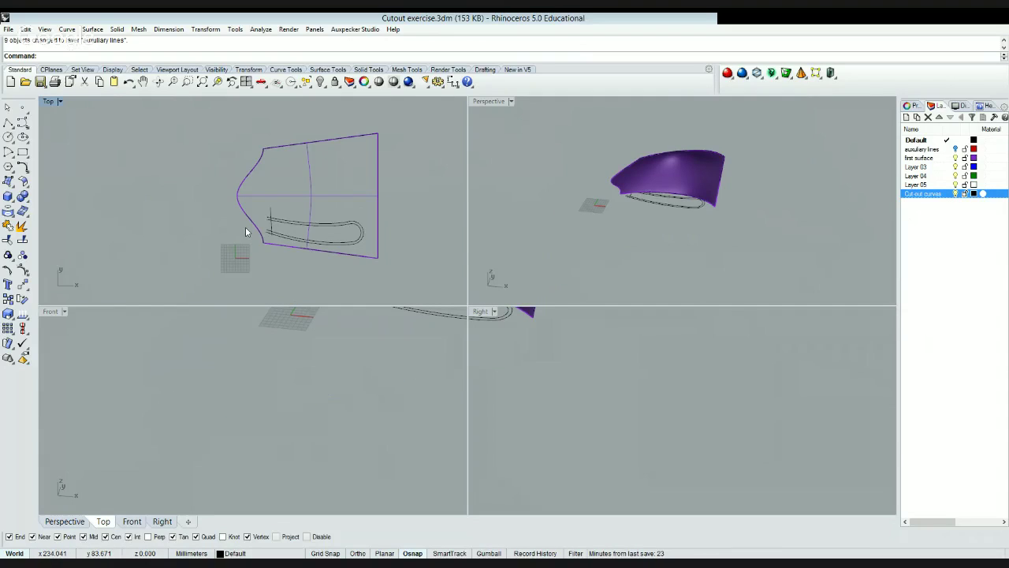
click(219, 236)
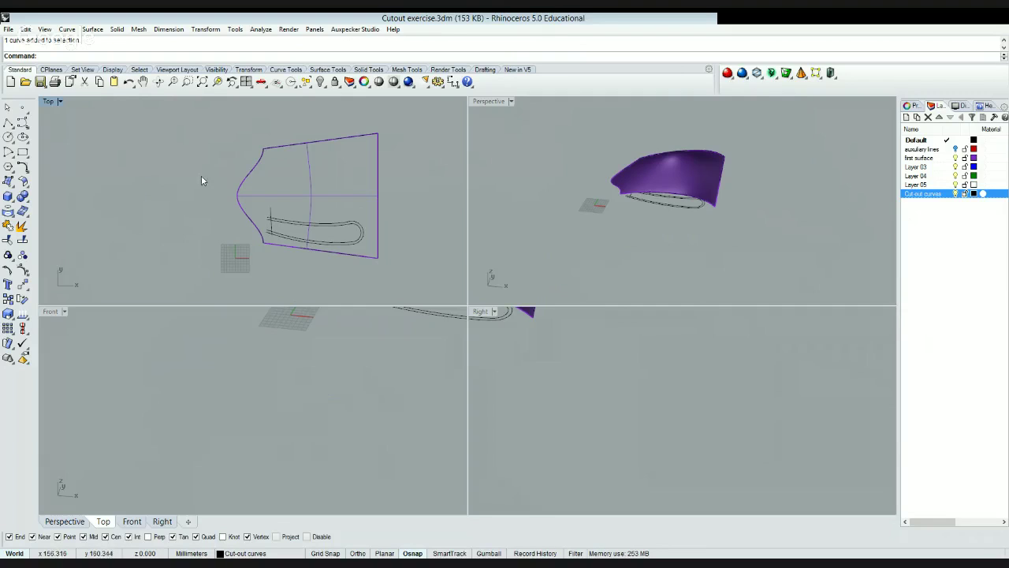
click(187, 225)
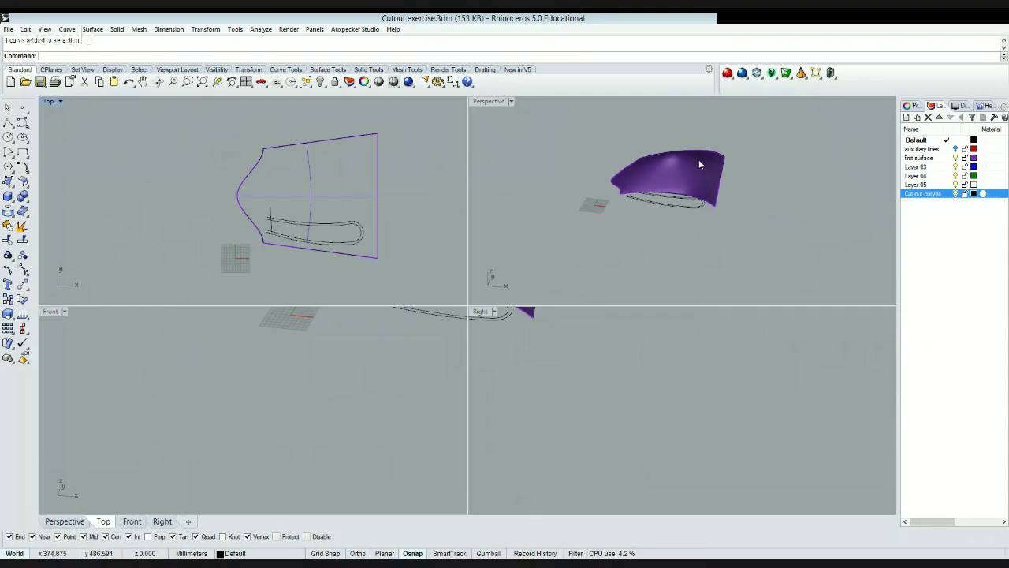
click(638, 237)
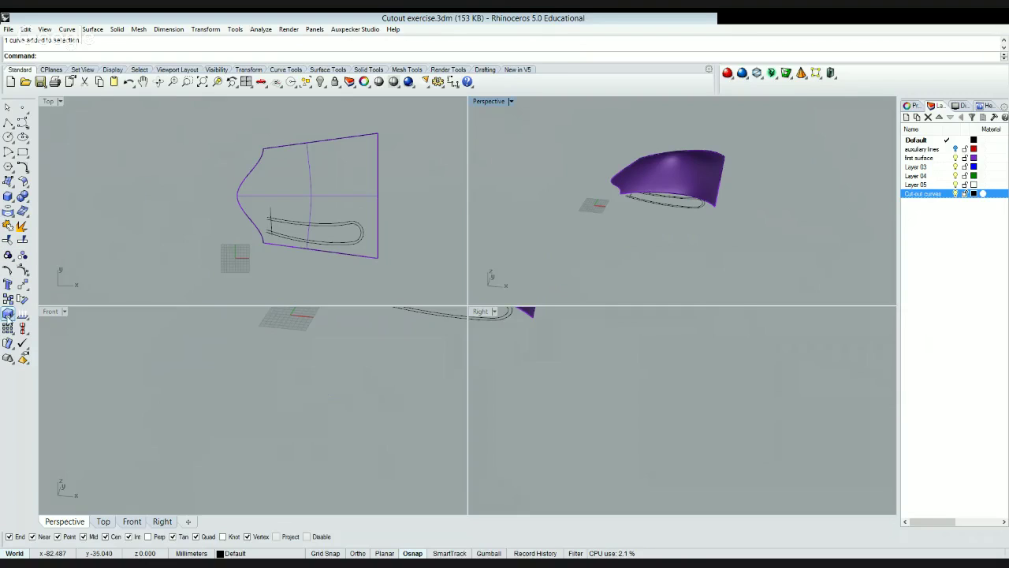
- Project all the curves of the Cut-out curves layer onto the trimmed surface
click(8, 212)
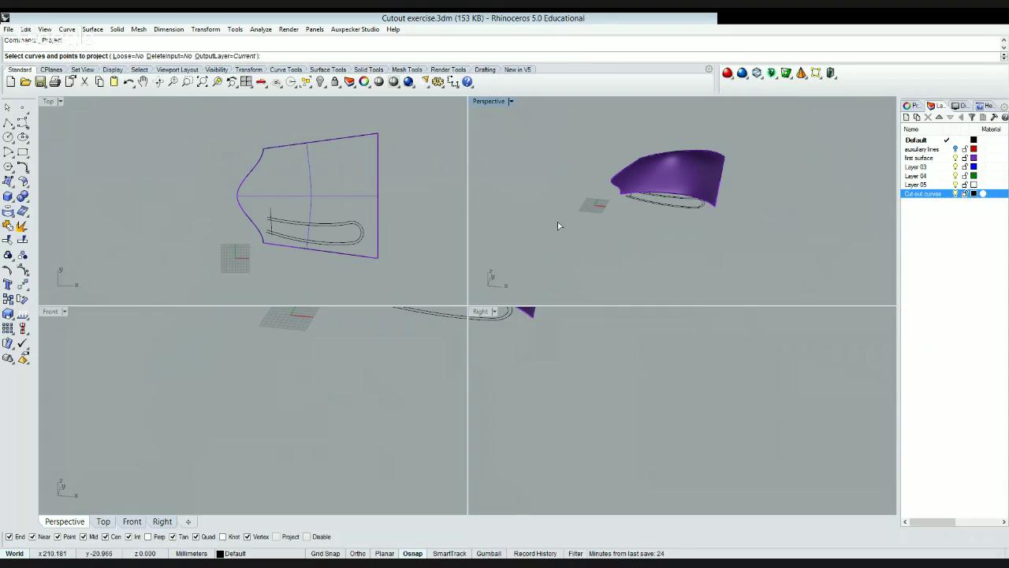
drag(559, 225, 717, 188)
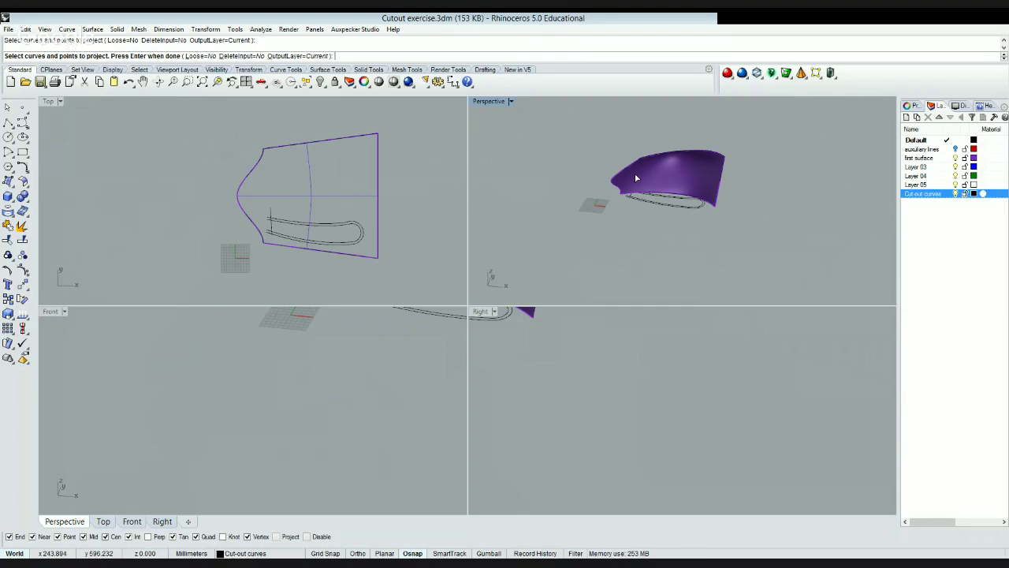
key(Return)
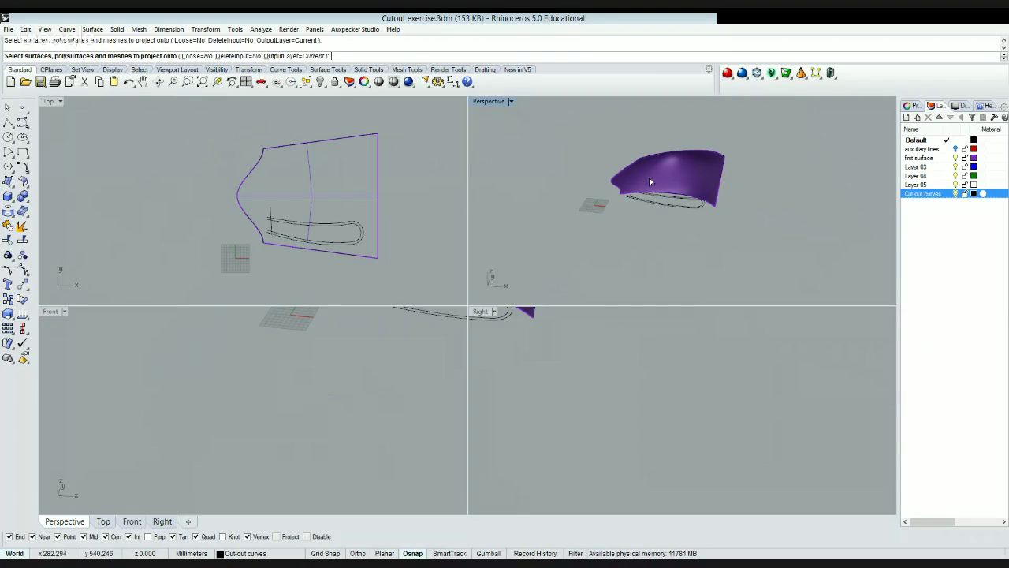
click(649, 182)
key(Return)
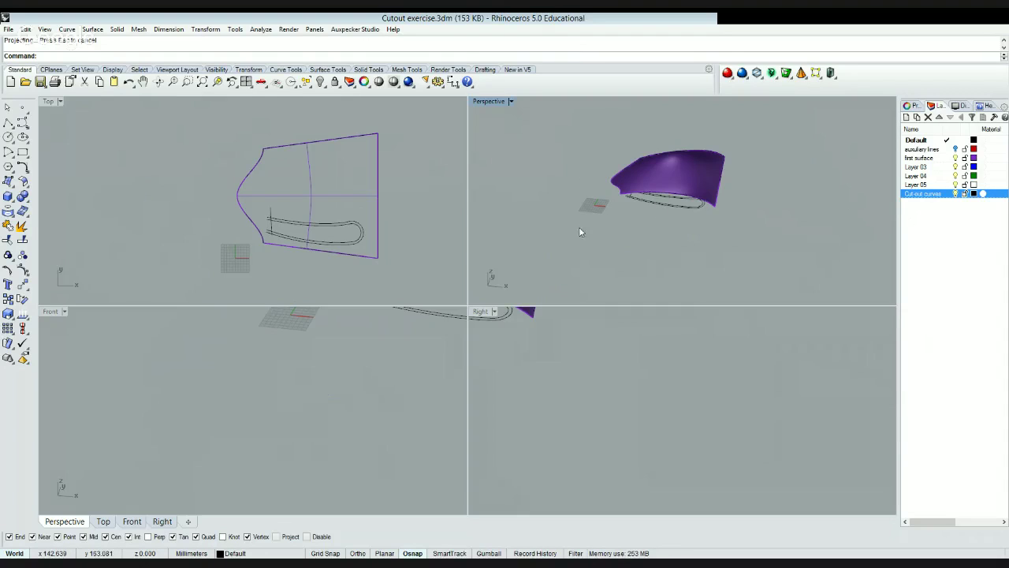
- Extend the projected cut-out curves along the trimmed surface with Extend Curve on Surface
double_click(485, 107)
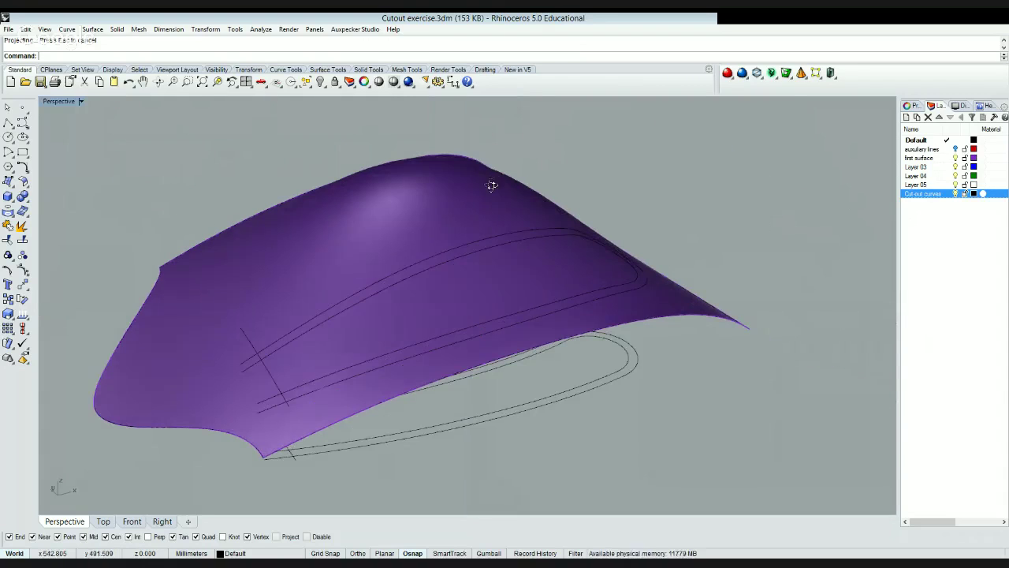
click(424, 298)
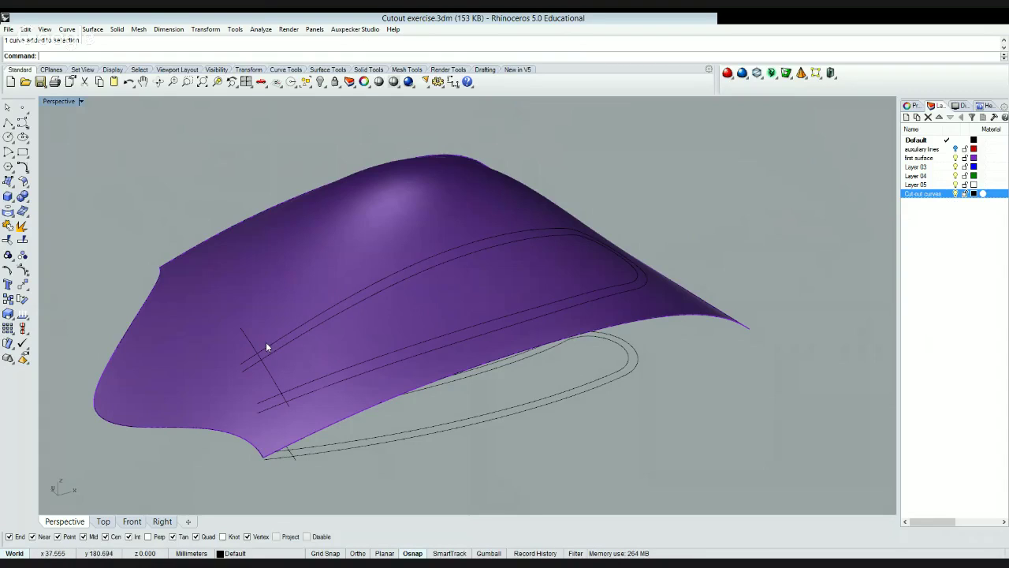
click(68, 33)
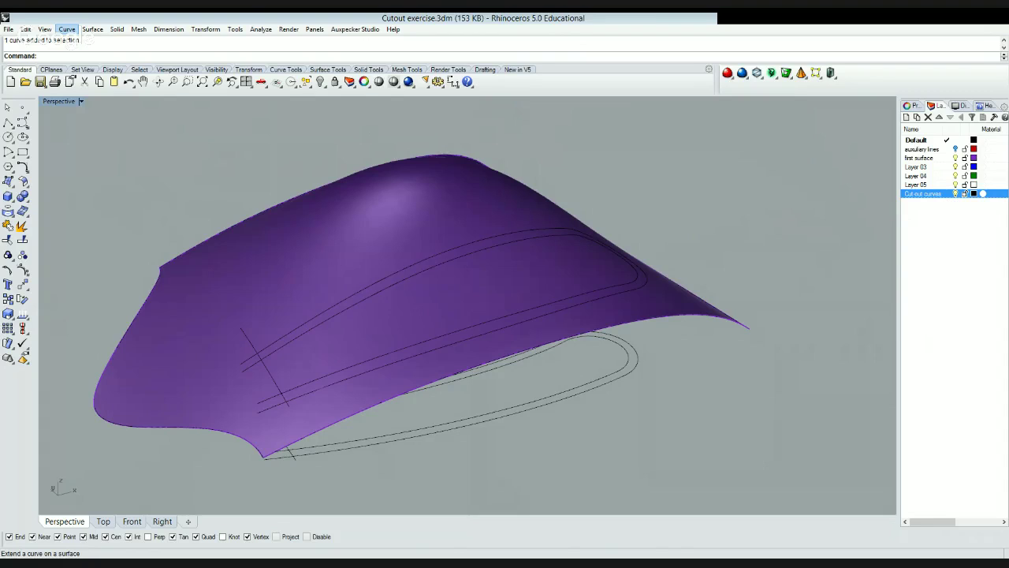
click(213, 283)
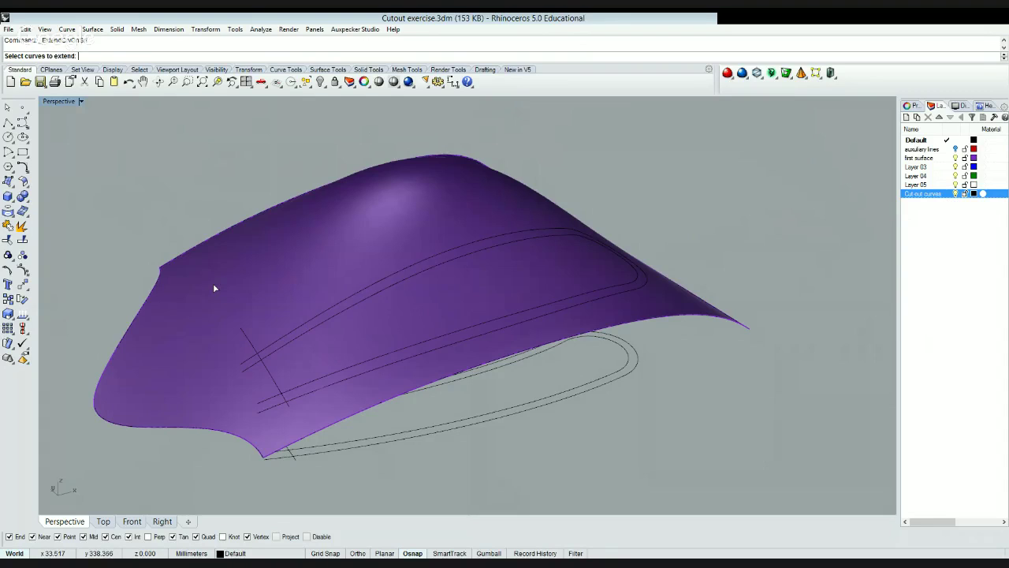
click(374, 316)
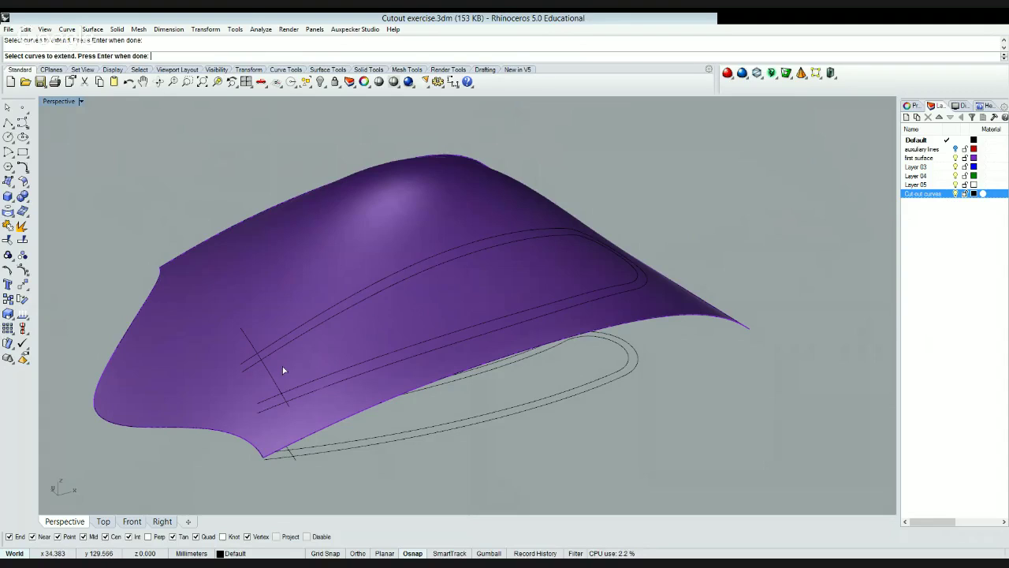
key(Return)
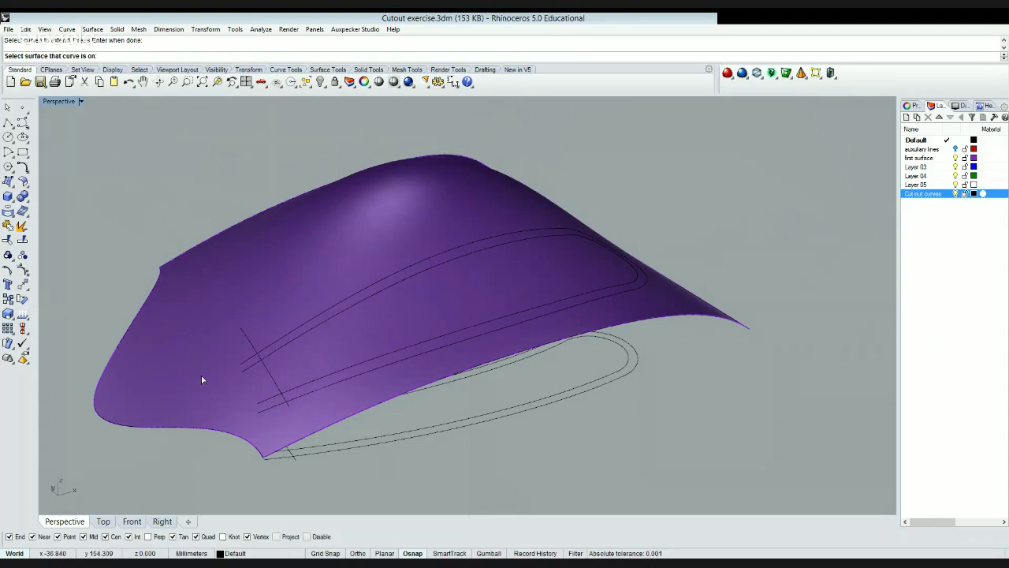
click(299, 326)
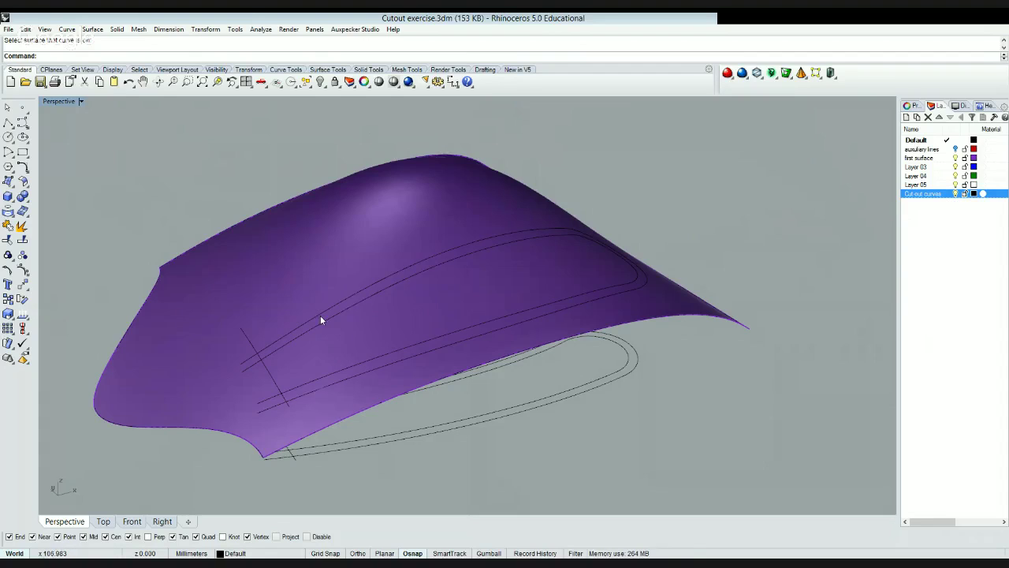
- Trim the overlapping projected cut-out curves on the surface, using one of the projected curves as the cutting object
click(8, 254)
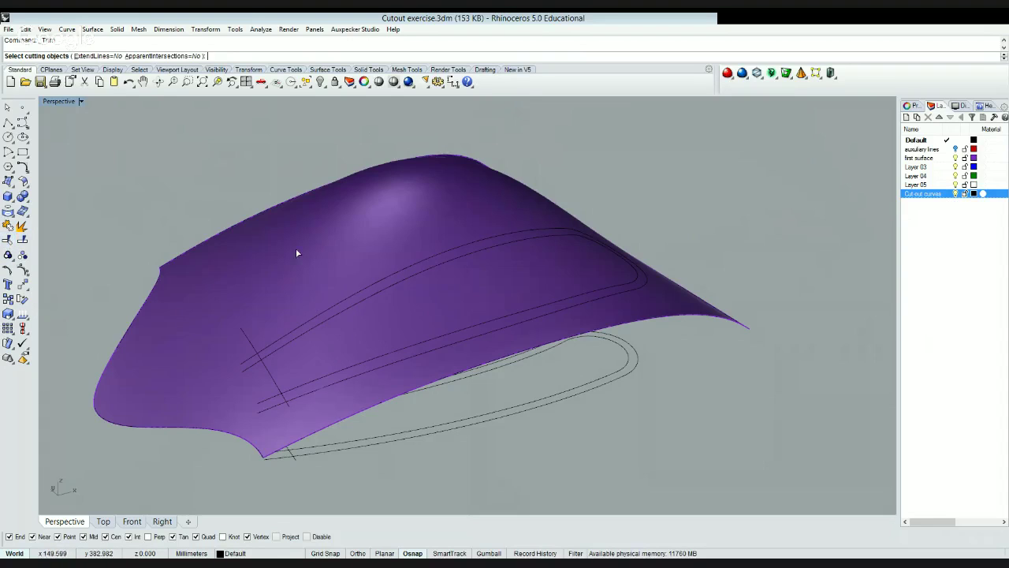
click(348, 270)
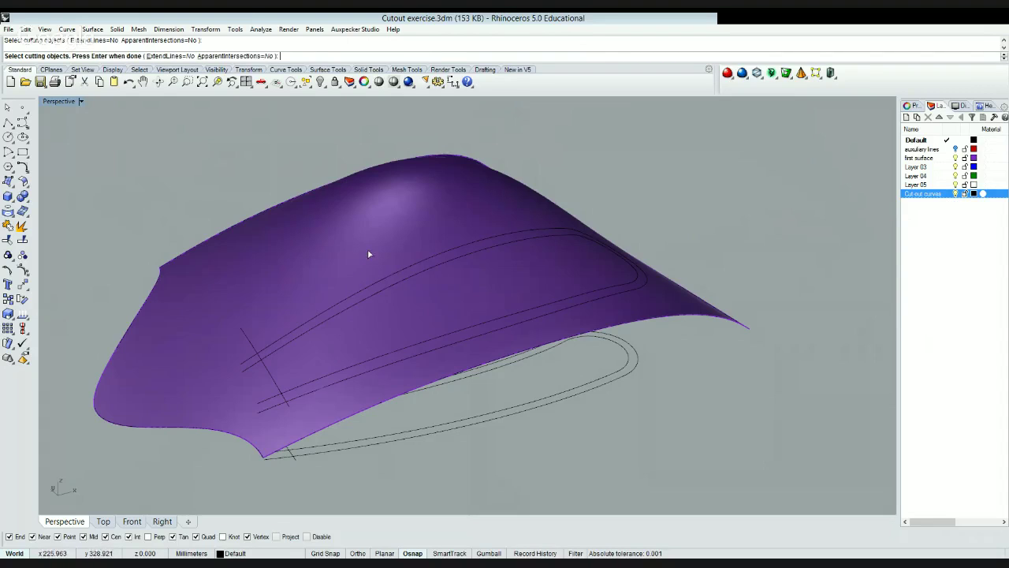
key(Return)
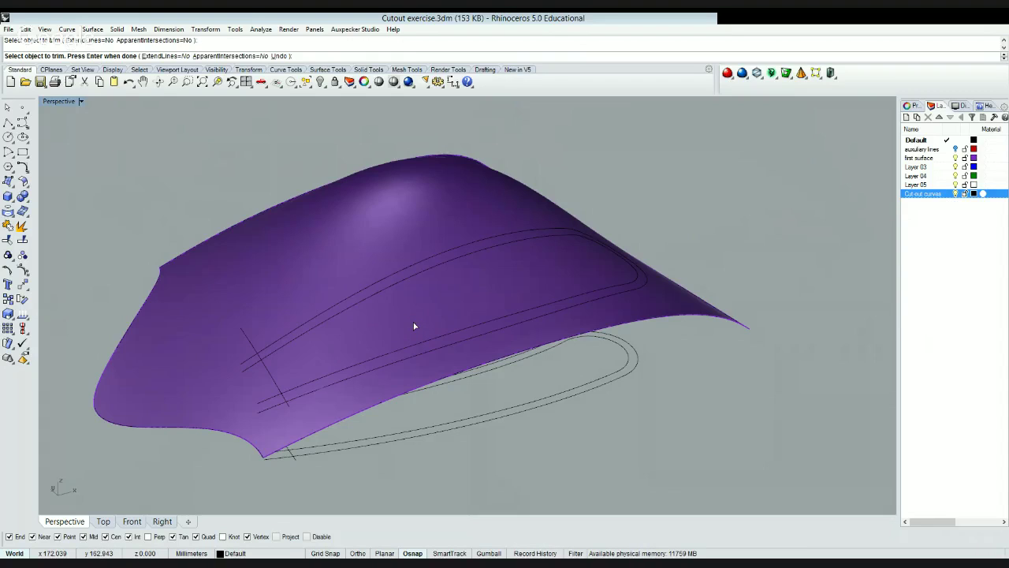
key(Return)
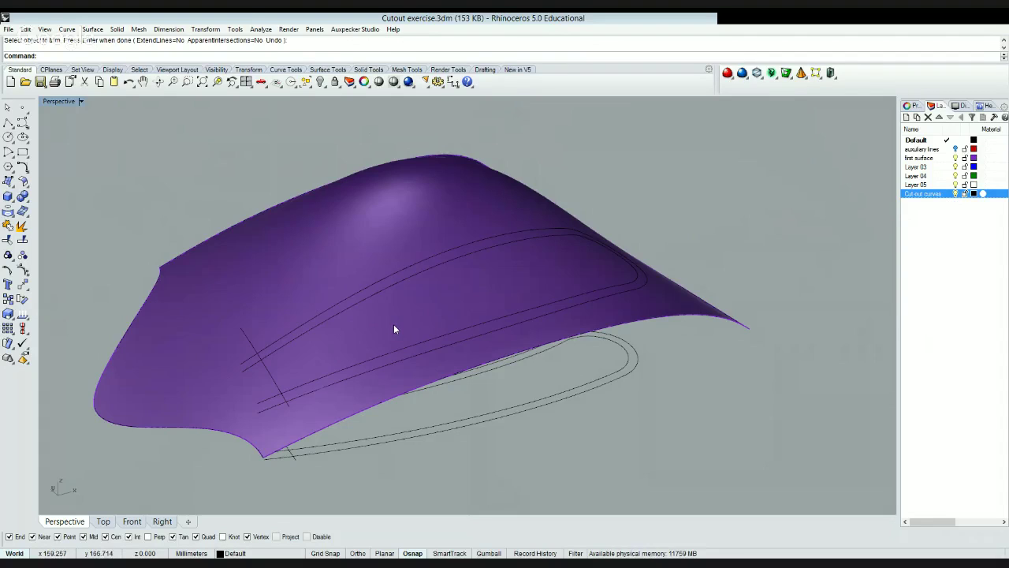
- Trim the remaining excess with a preselected projected cut-out curve and join the trimmed pieces into one open curve
click(394, 325)
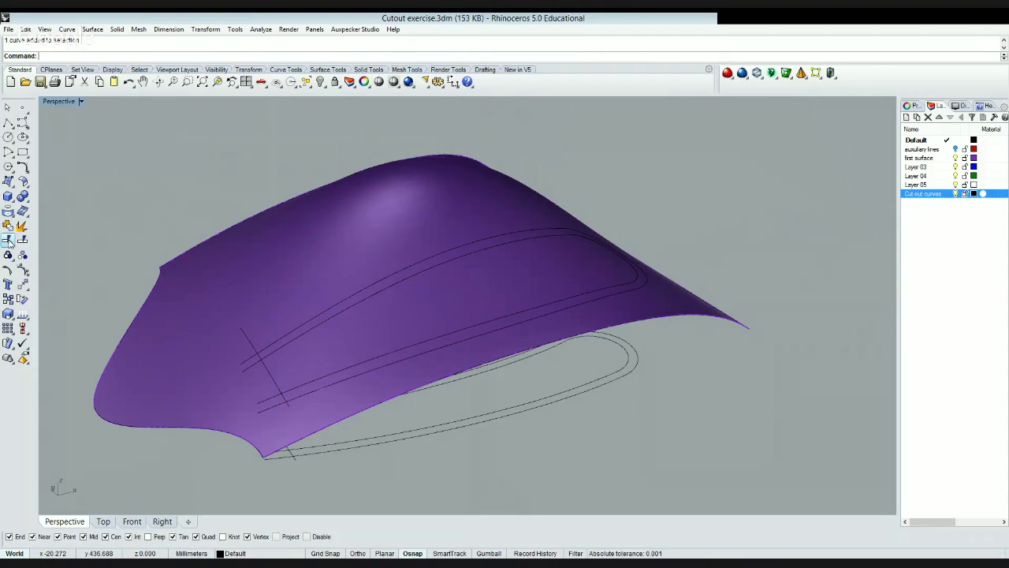
click(8, 240)
click(335, 246)
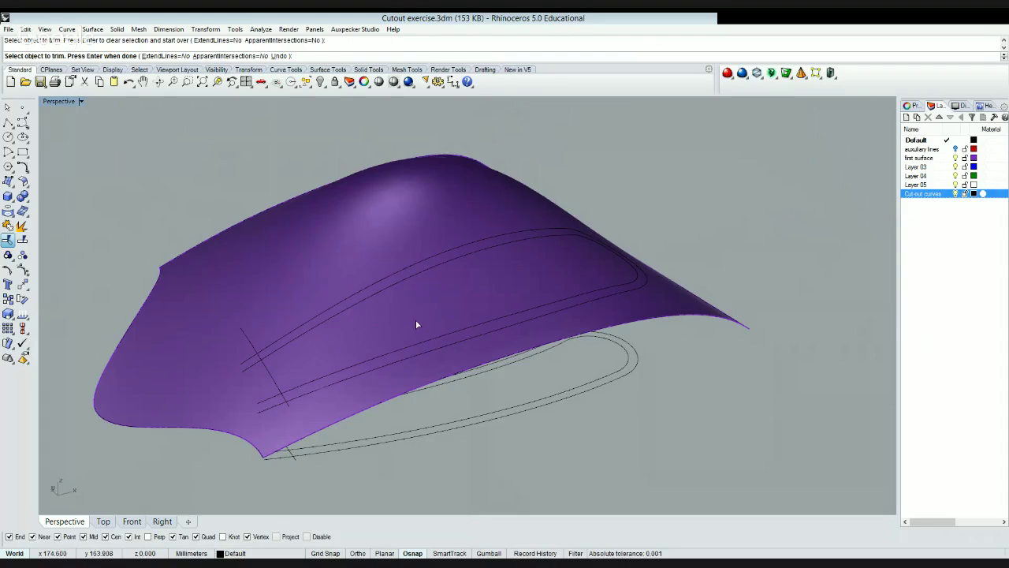
key(Return)
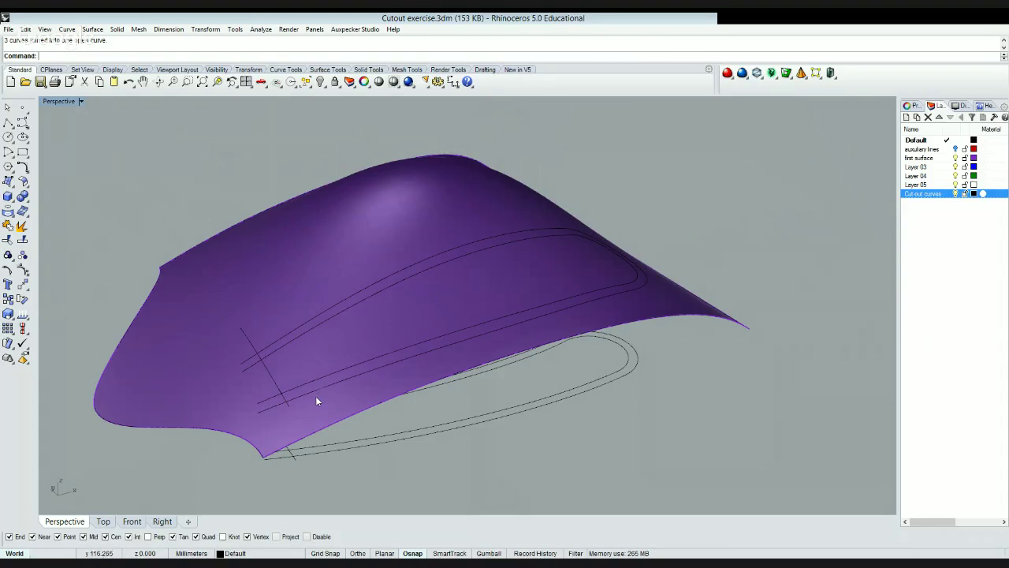
key(ctrl+j)
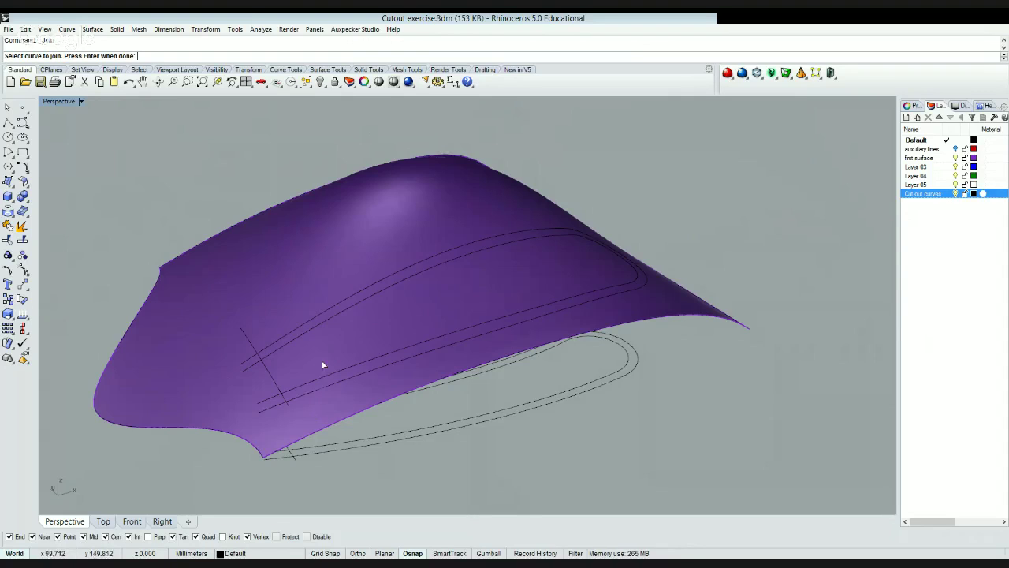
key(Escape)
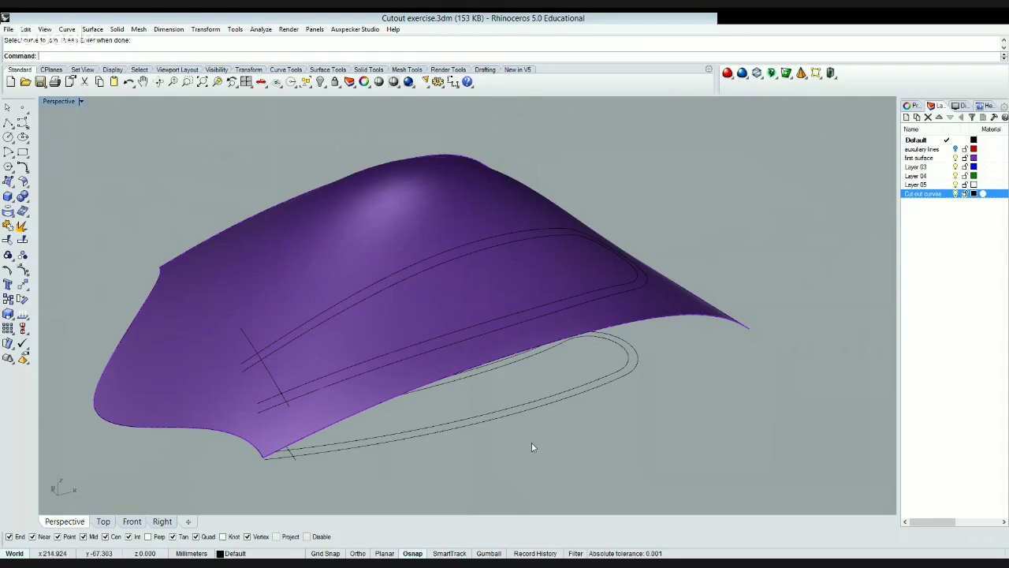
- Make Layer 03 the current layer and rename it to "dummy surface"
double_click(916, 168)
drag(929, 168, 904, 169)
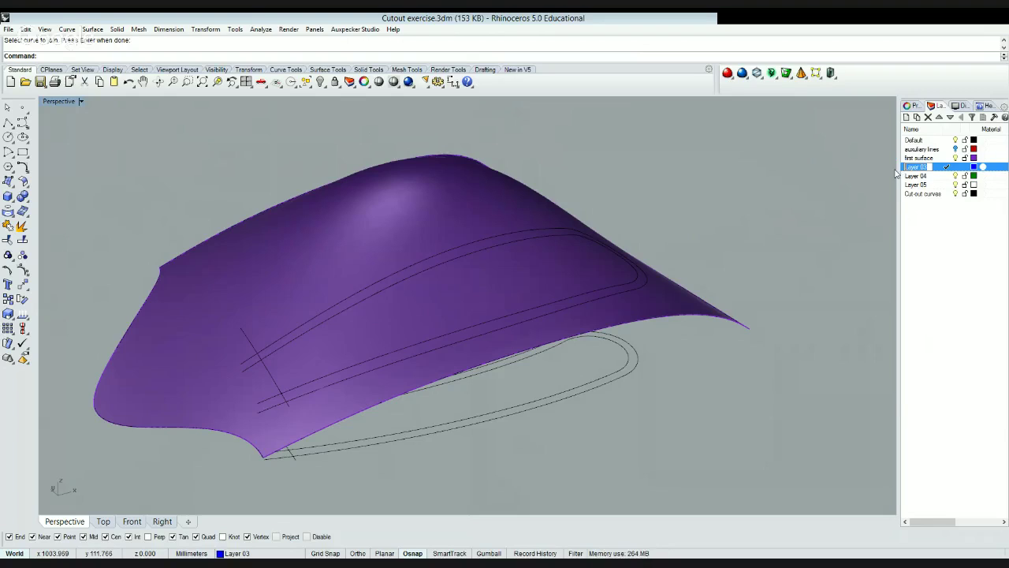
text(dummy)
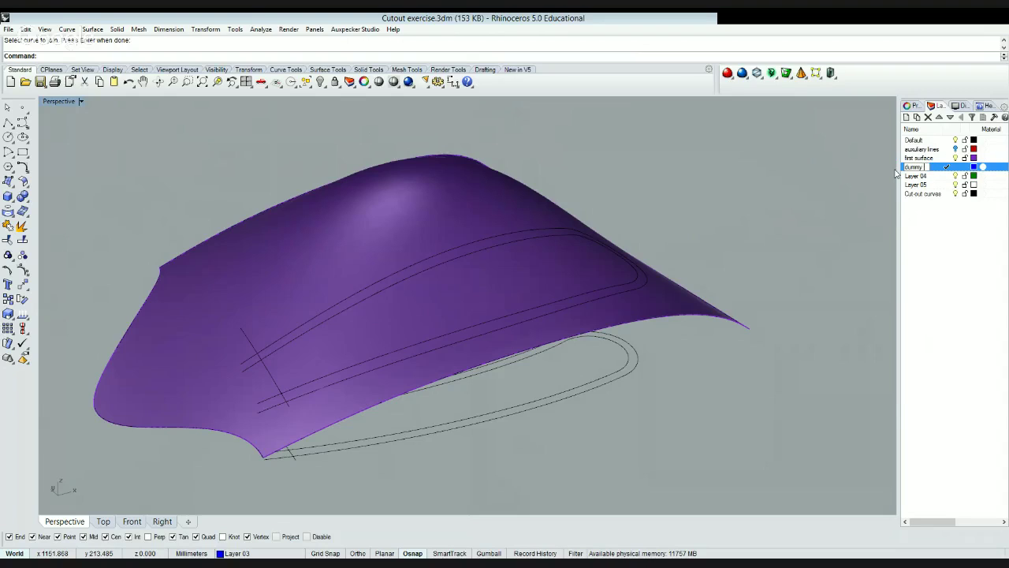
text( surface)
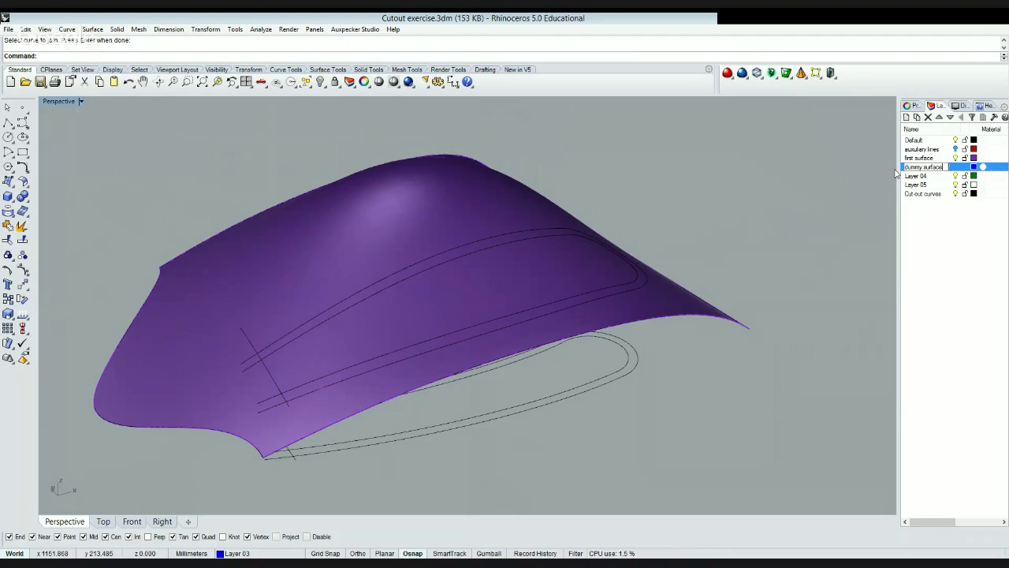
key(Return)
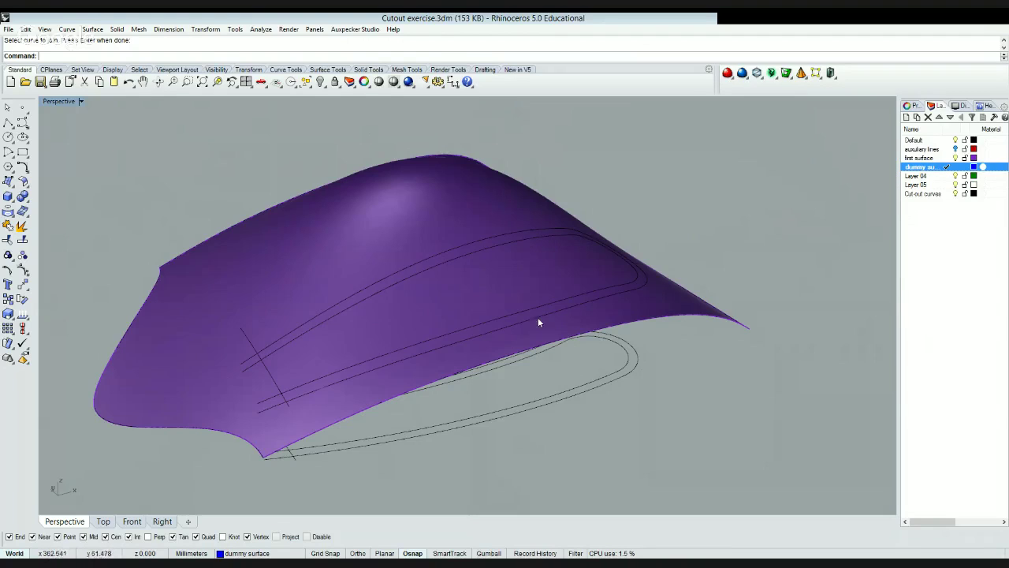
- Put a copy of the trimmed sculpted surface on the dummy surface layer and hide the first surface layer
click(389, 233)
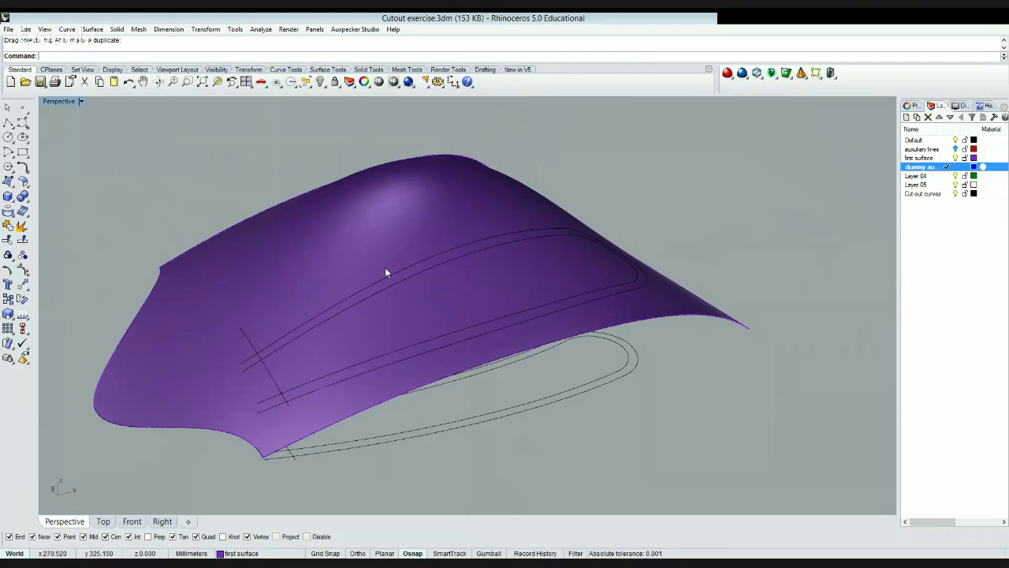
key(ctrl+z)
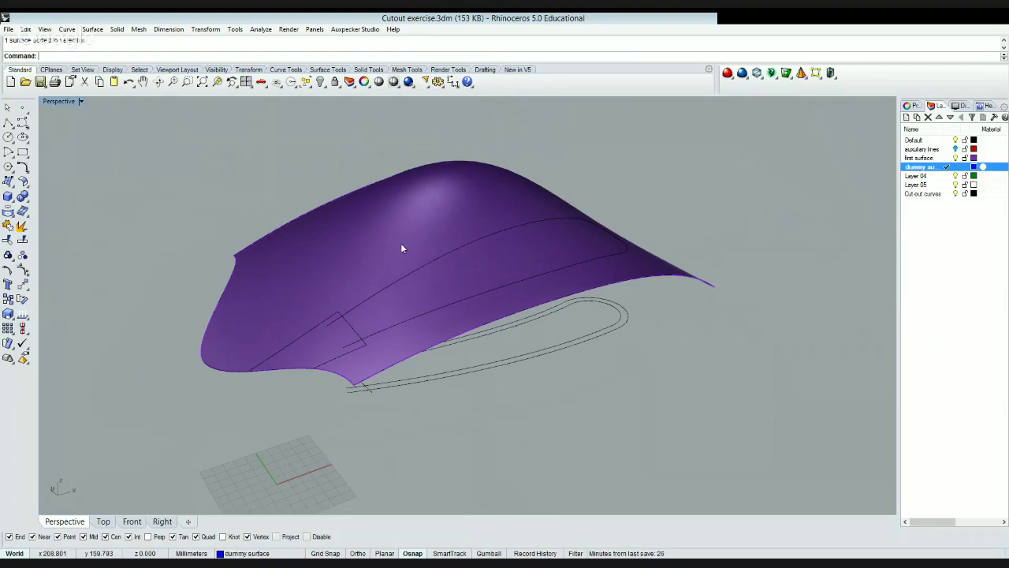
click(401, 244)
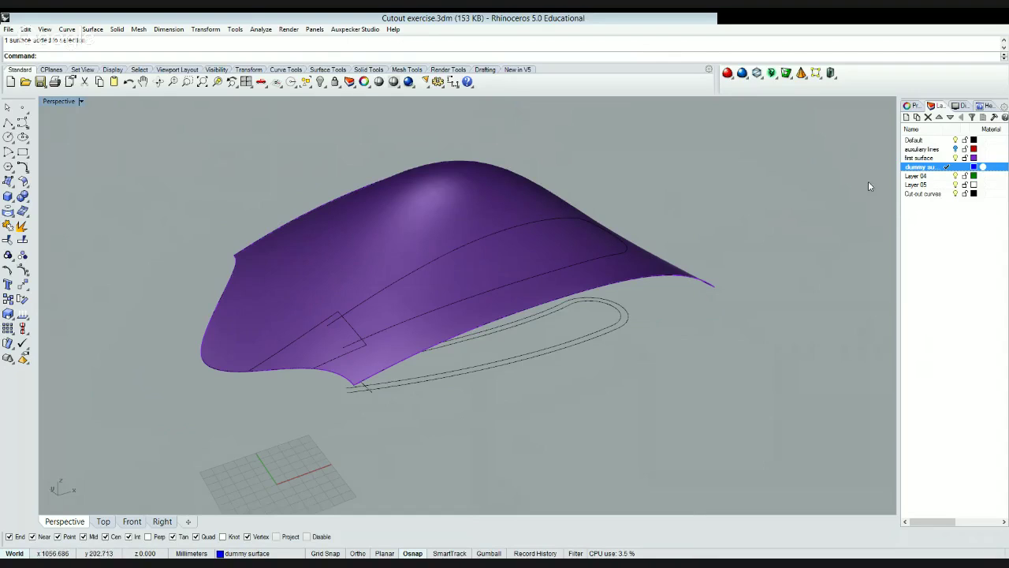
click(956, 158)
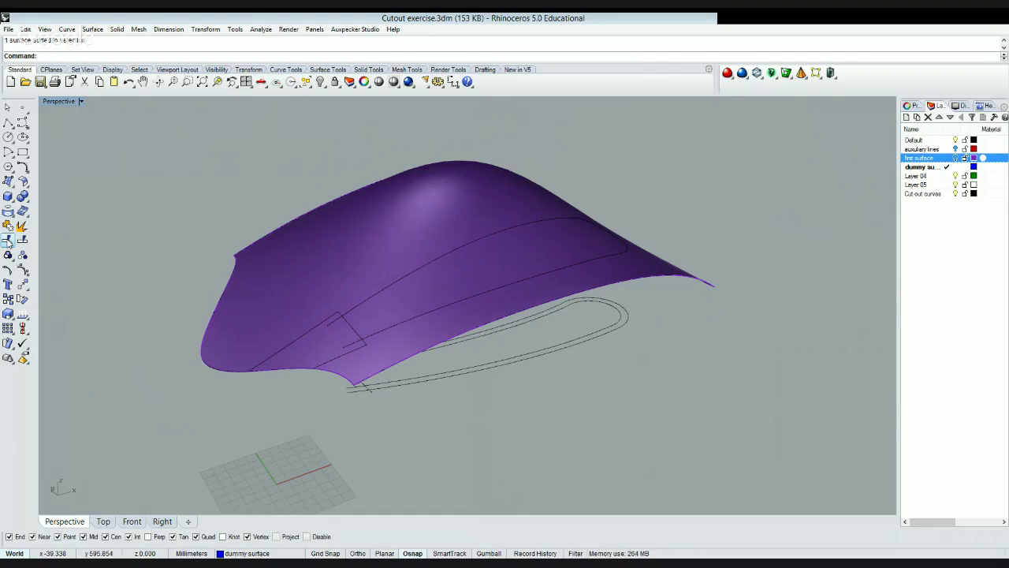
- Trim the dummy surface with the projected cut-out curves, keeping only the small pointed piece at the cut-out's open end
click(8, 241)
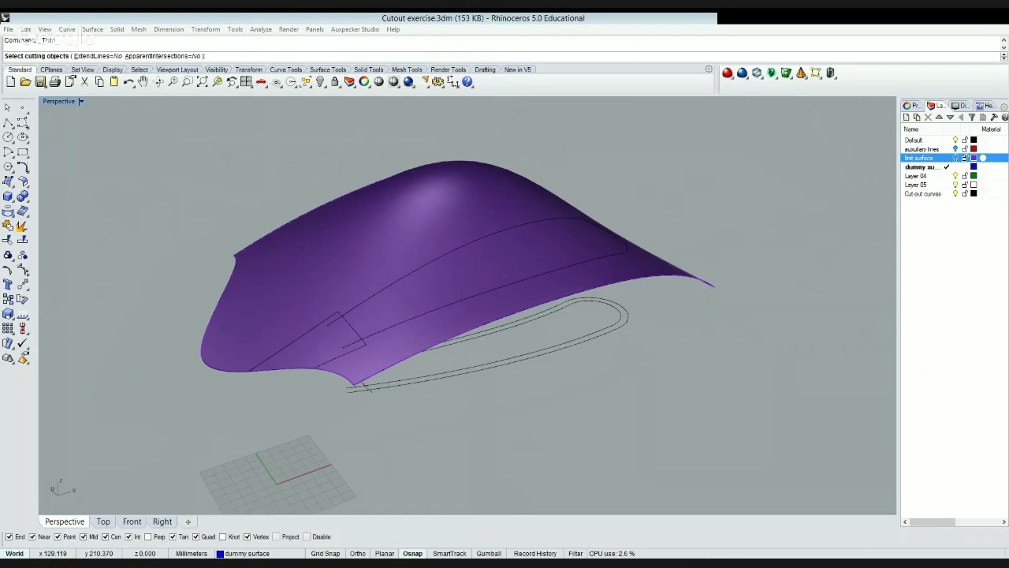
click(341, 382)
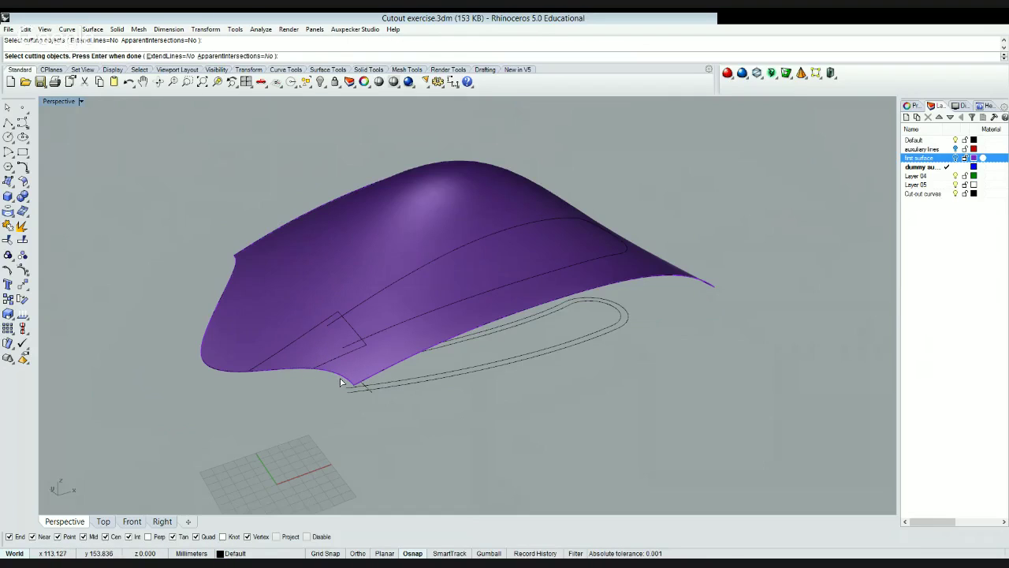
right_click(325, 414)
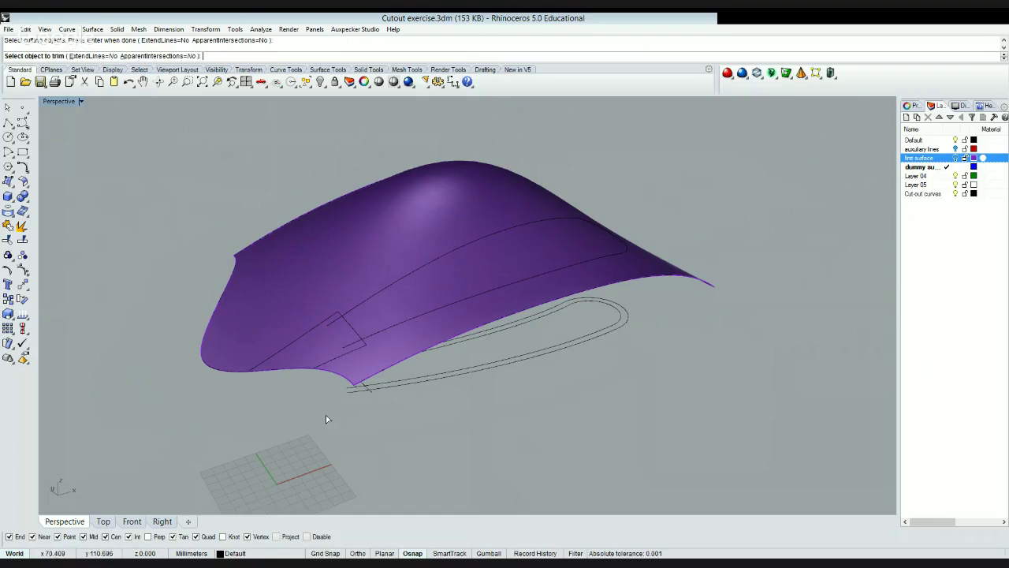
click(263, 313)
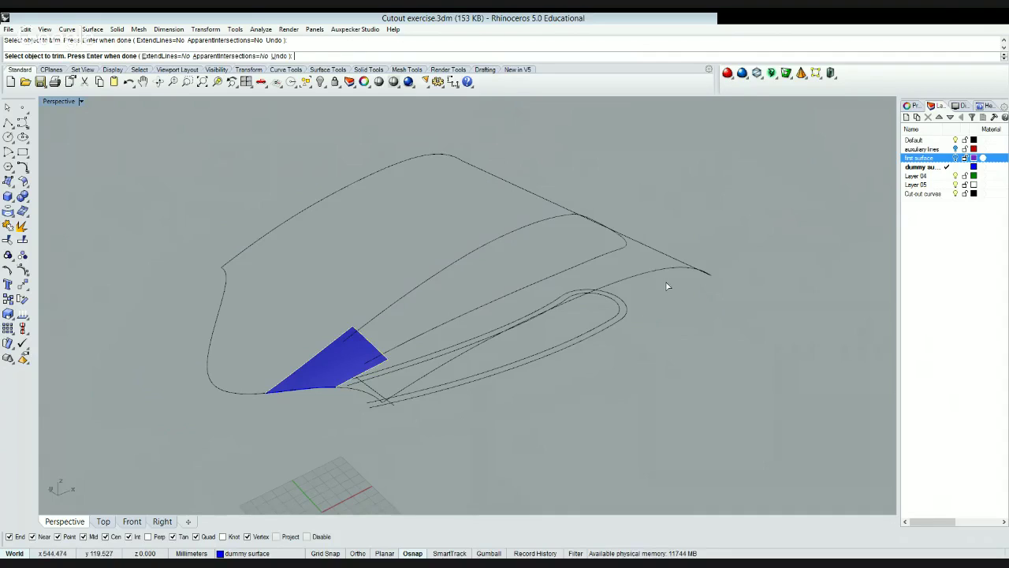
key(ctrl+z)
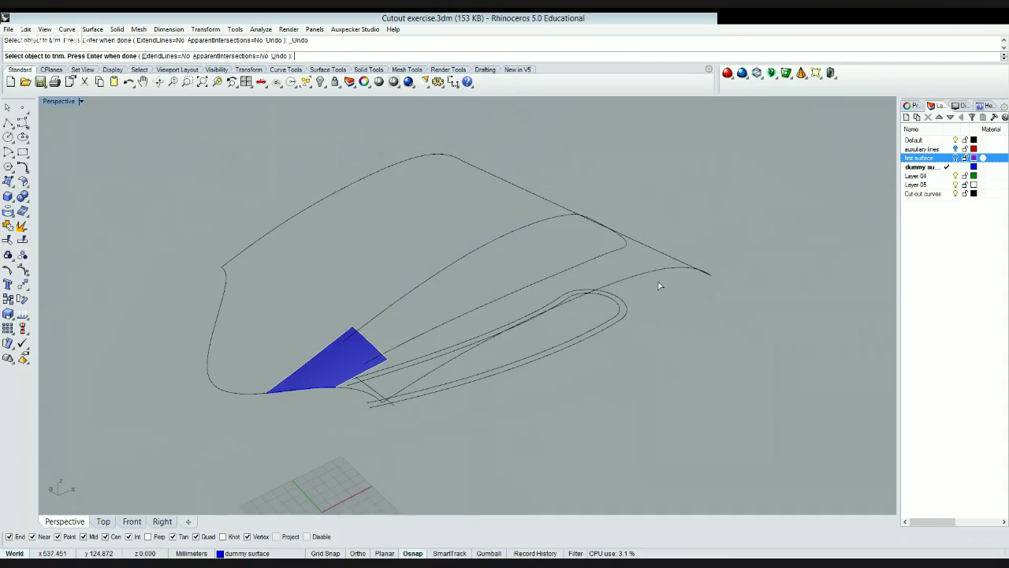
key(Return)
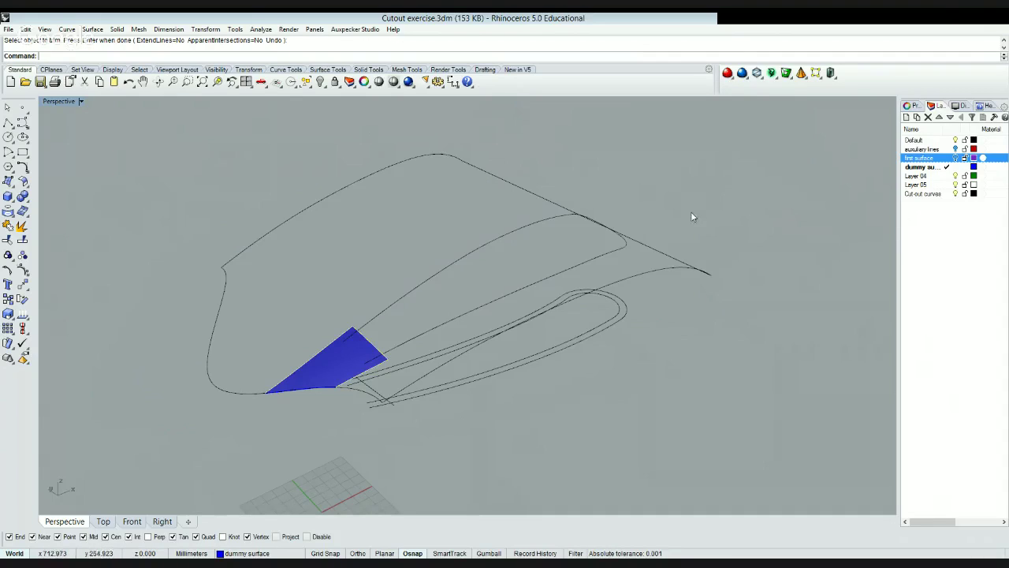
- Move the closed outer outline curve to the hidden auxiliary lines layer
click(658, 286)
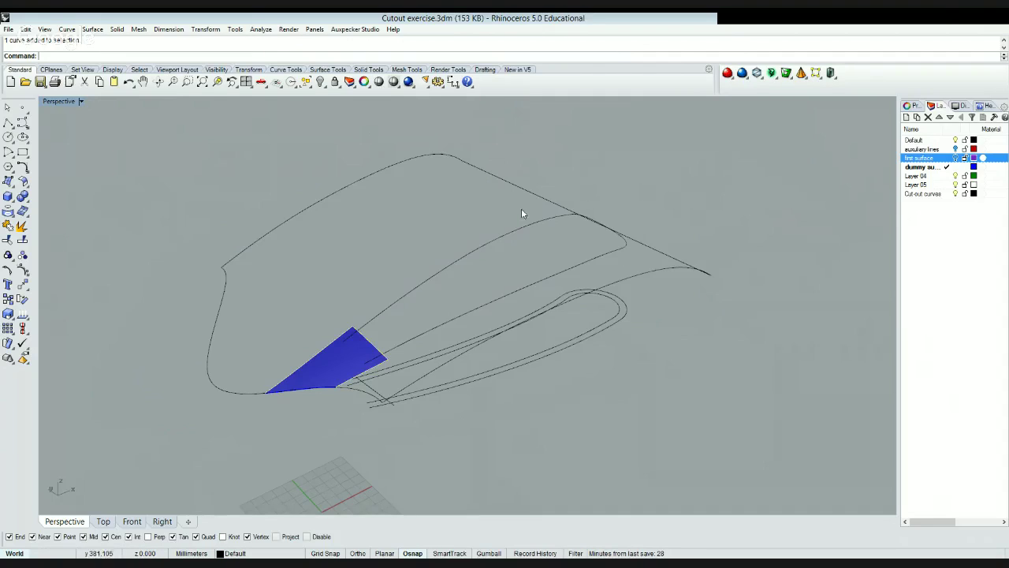
click(921, 149)
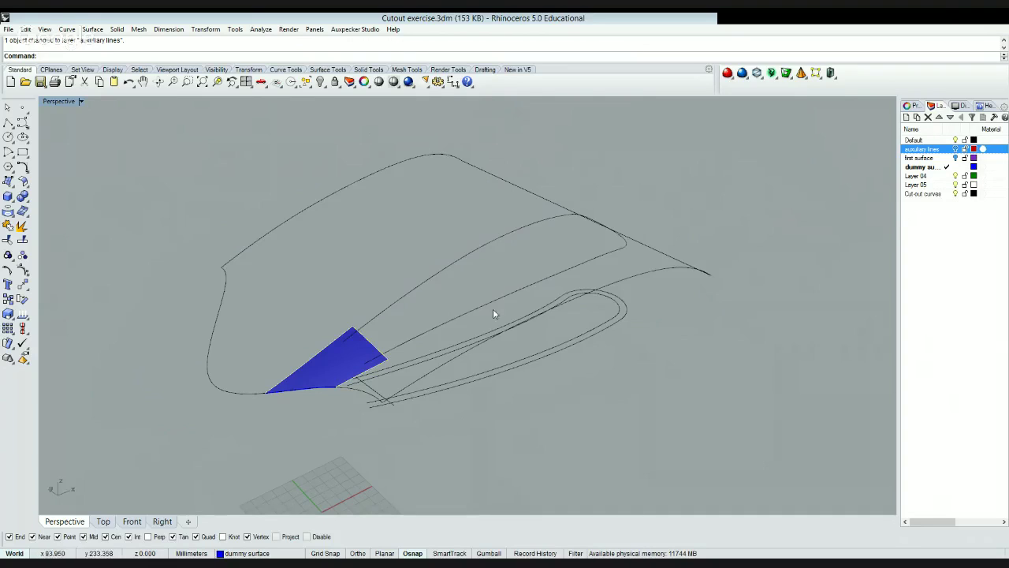
- Shrink the underlying surface of the trimmed dummy piece with Shrink Trimmed Surface and check its control points
click(512, 323)
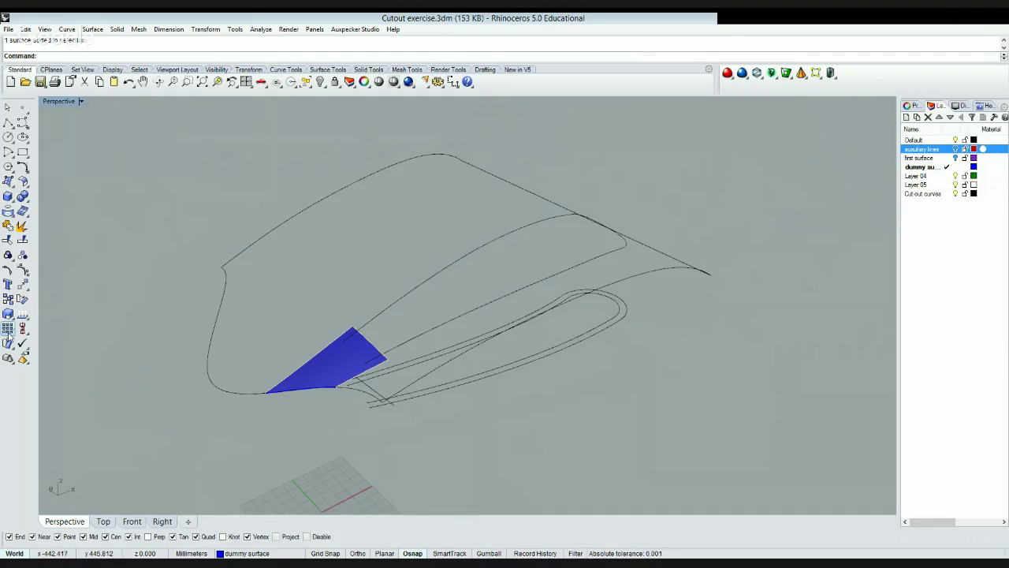
click(23, 271)
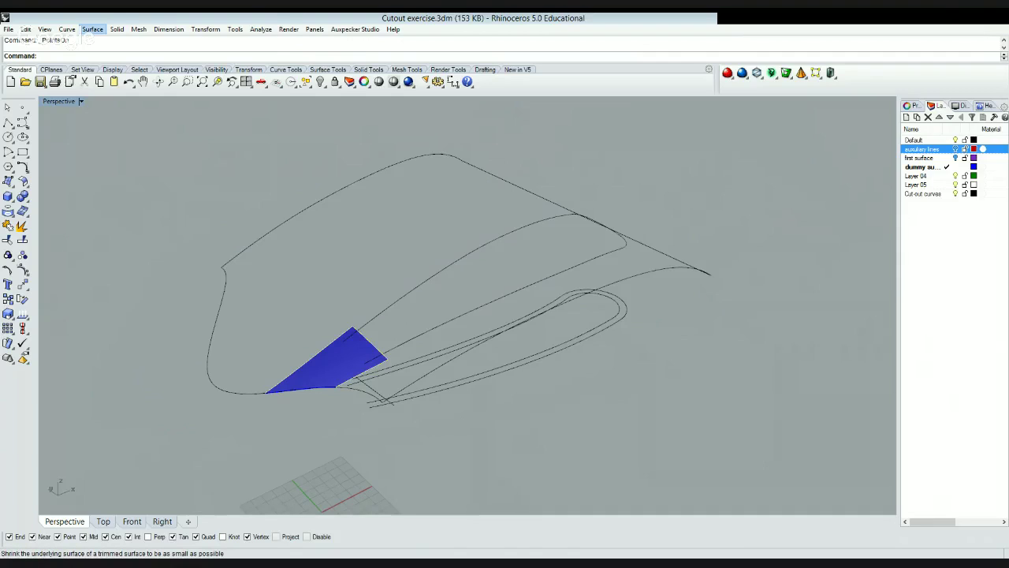
click(8, 226)
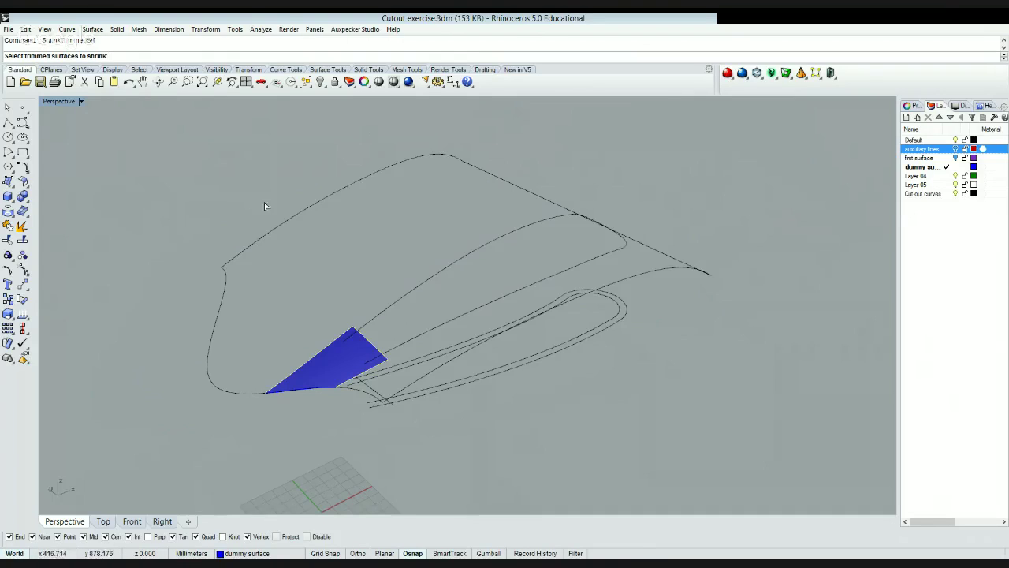
click(418, 340)
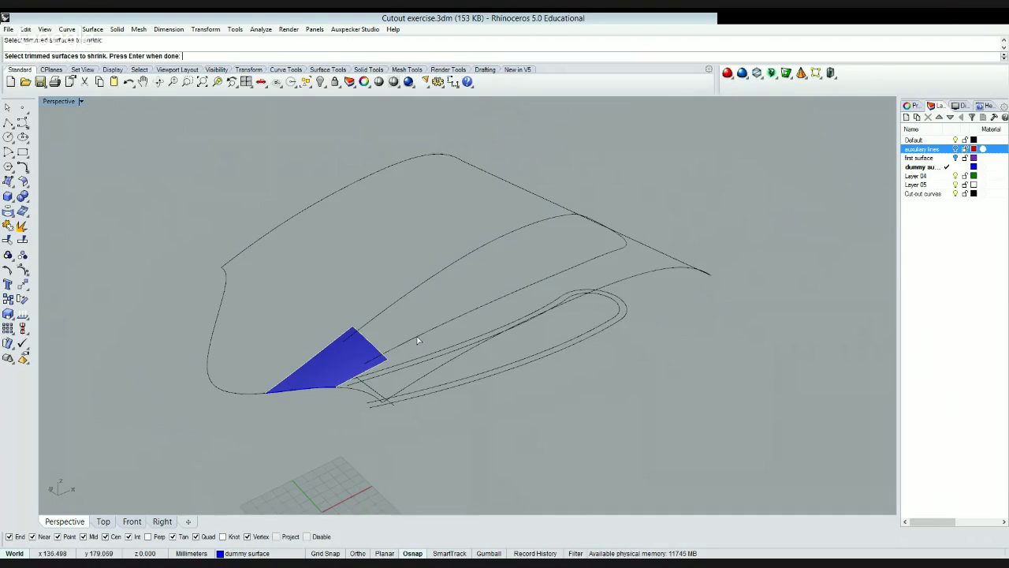
key(Return)
scroll(417, 335, down, 3)
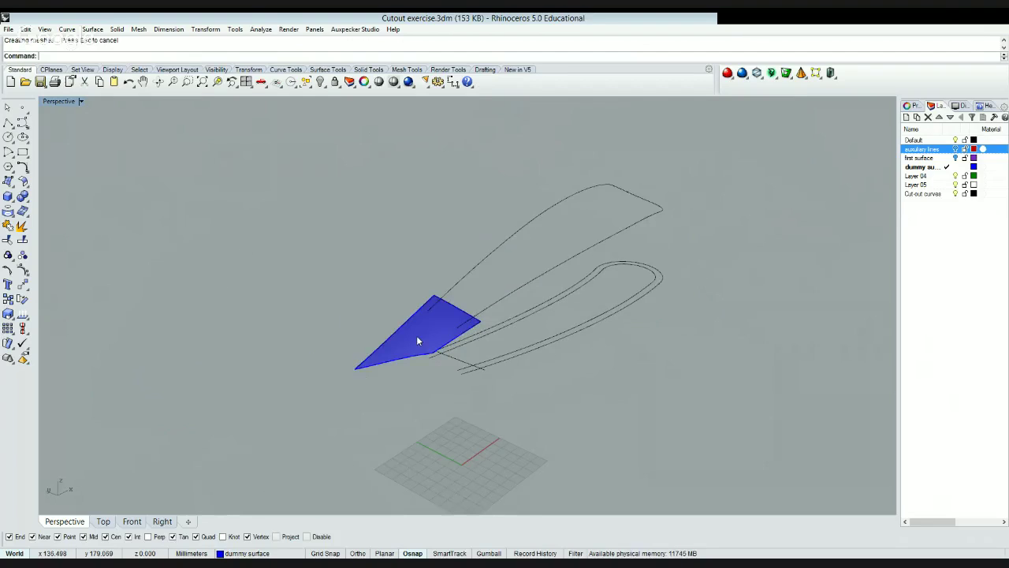
click(415, 333)
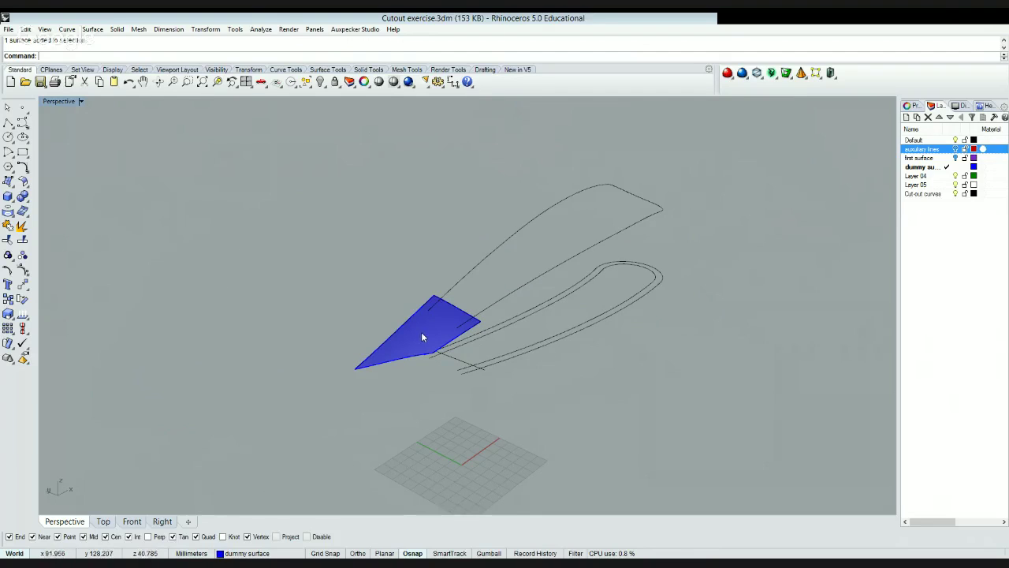
click(22, 270)
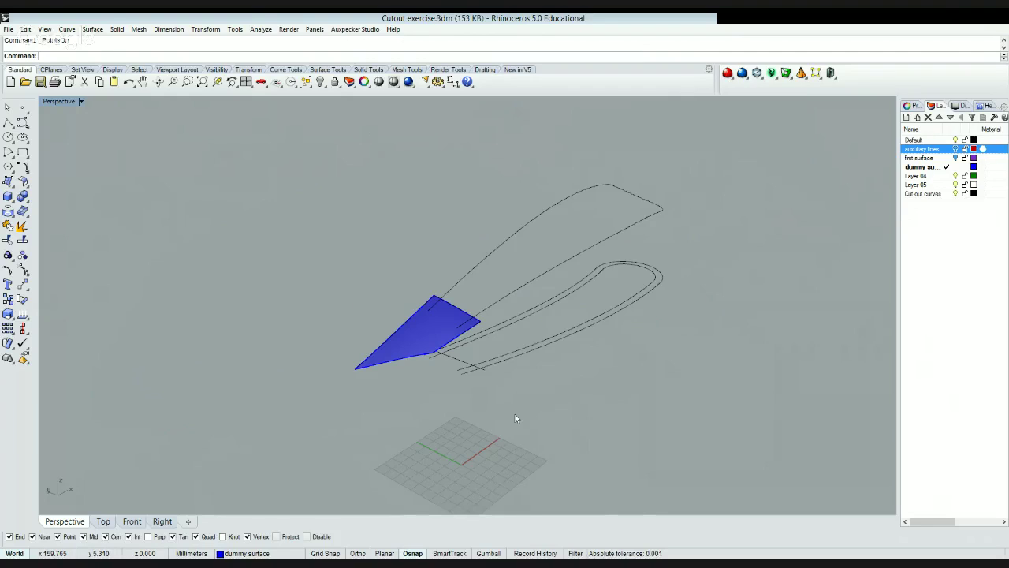
- Hide the Cut-out curves layer and restore the four-viewport layout
click(387, 344)
click(833, 252)
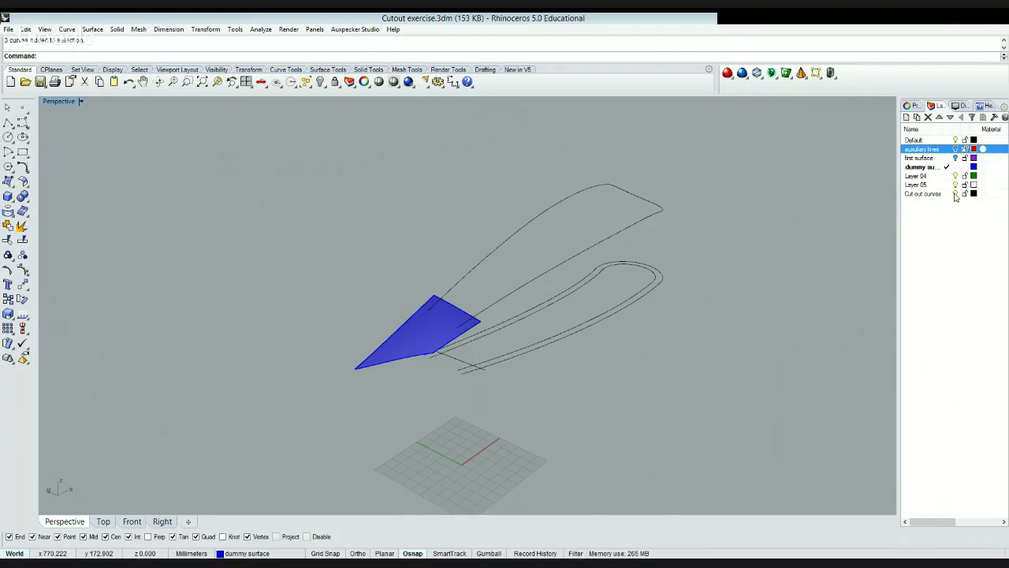
click(955, 196)
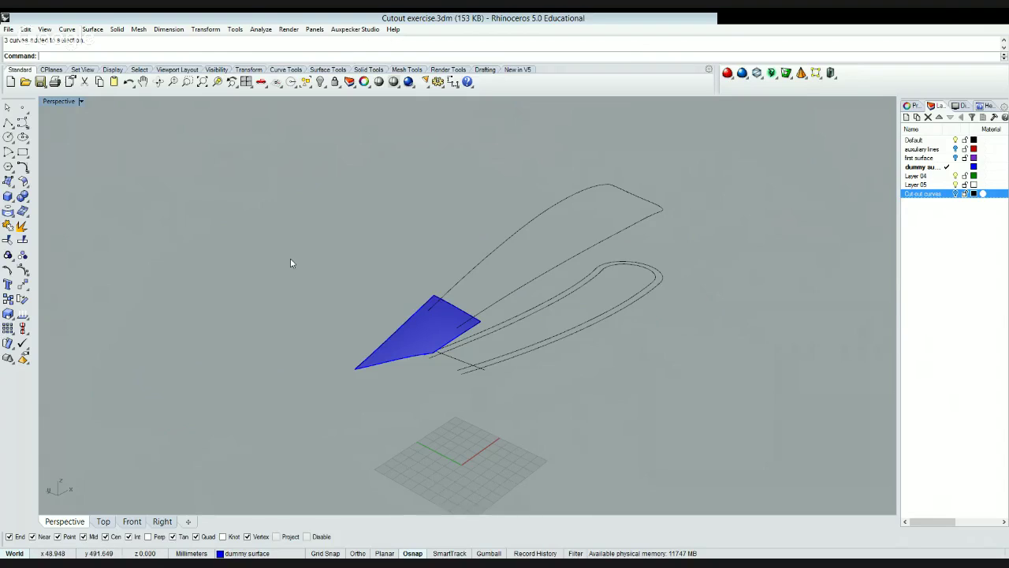
key(ctrl+m)
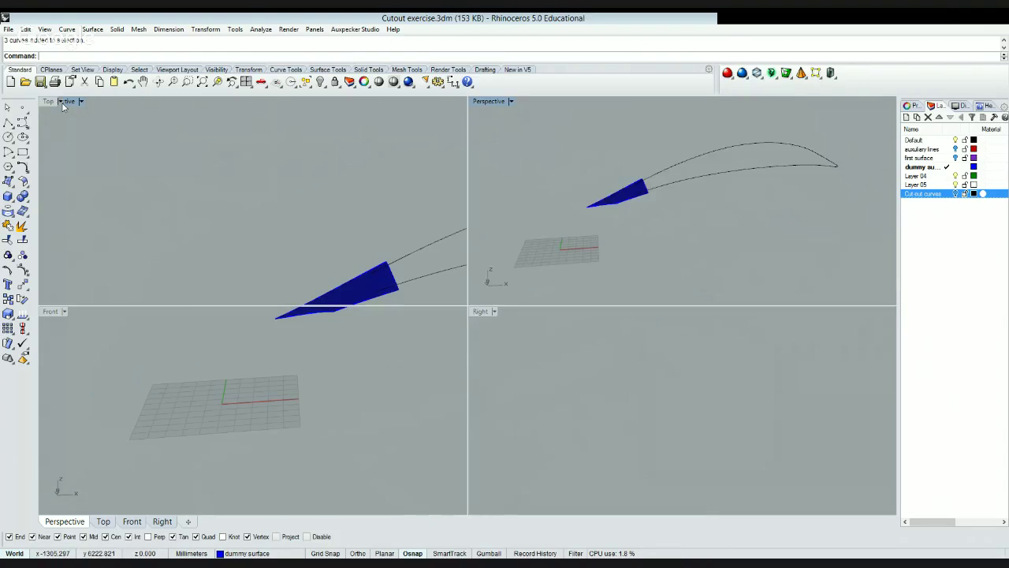
- Start a control point curve in the maximized Front view and set its degree to 5
click(229, 399)
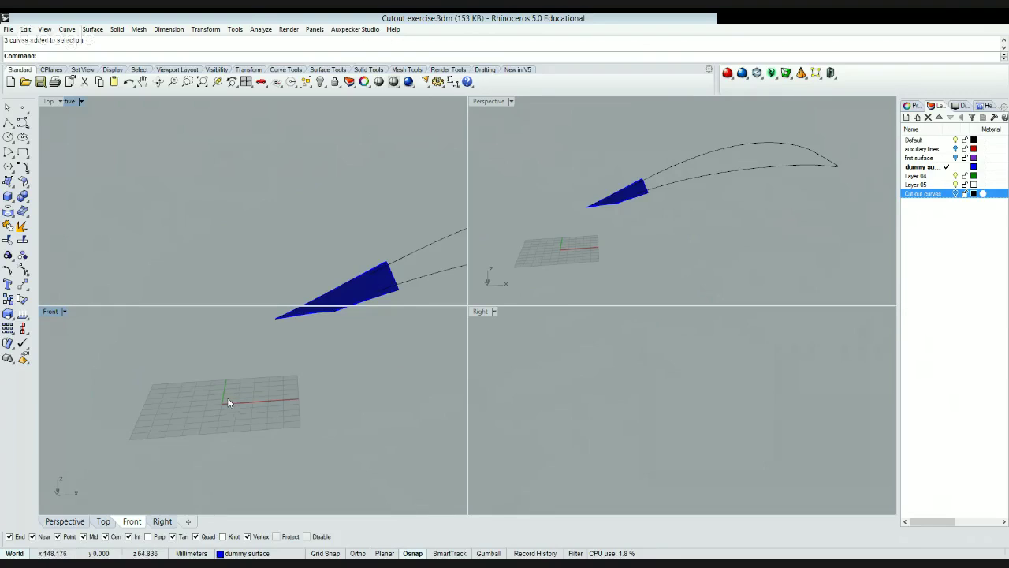
key(ctrl+m)
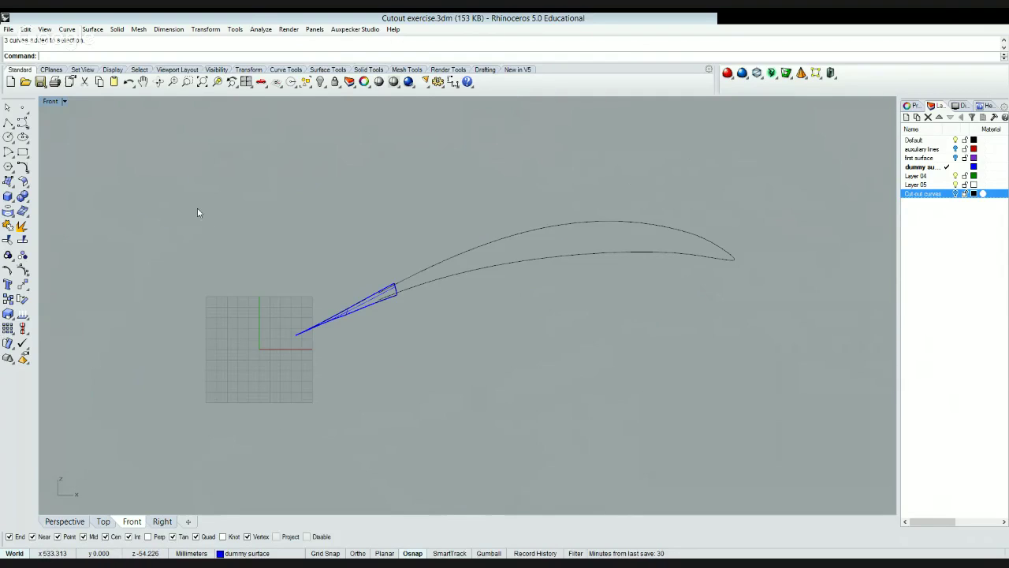
drag(198, 208, 195, 206)
click(559, 301)
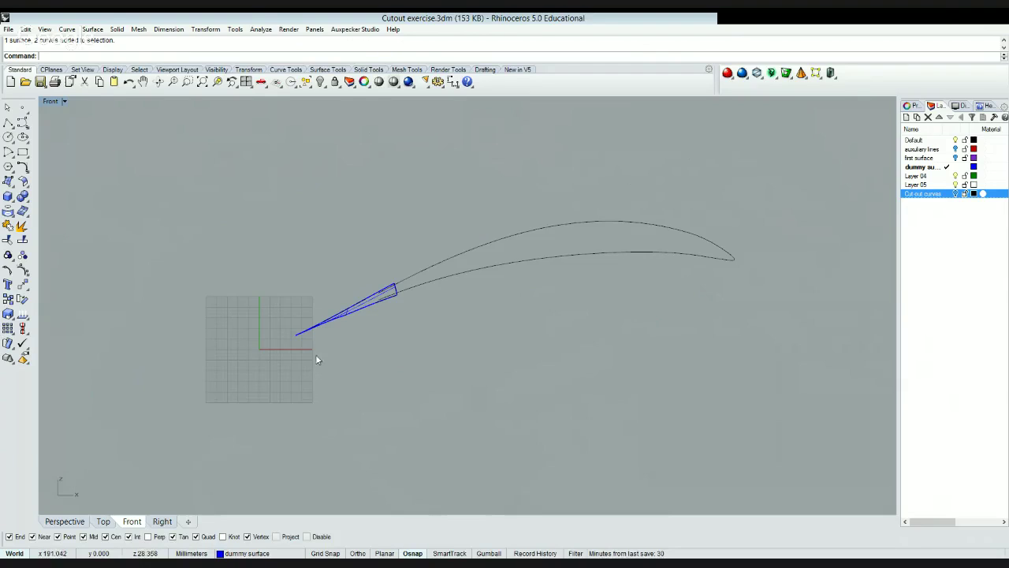
click(23, 123)
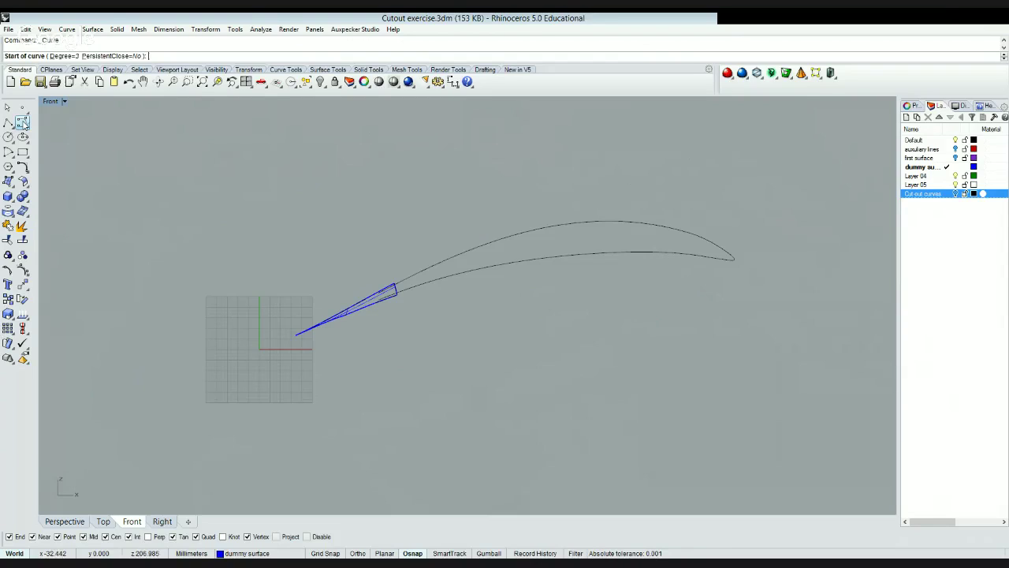
click(63, 56)
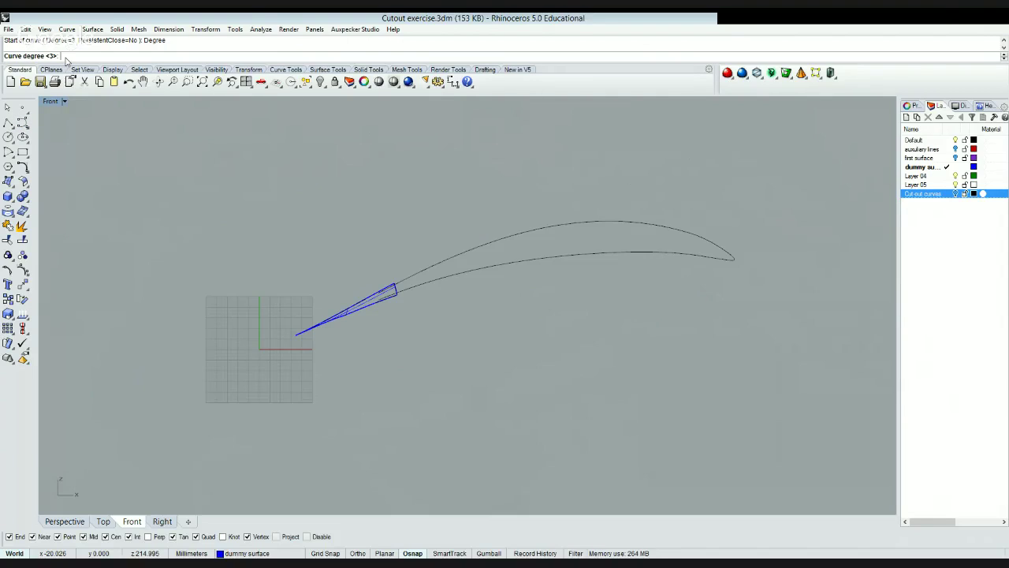
text(5)
key(Return)
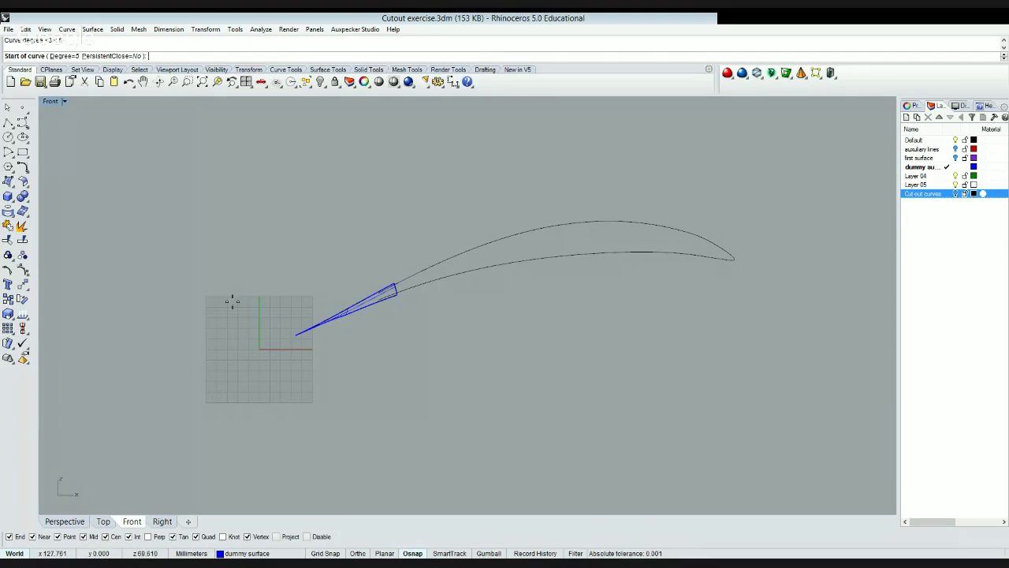
- Draw the degree-5 curve in the Front view from the dummy surface's upper corner over the cut-out curves, and restore the four-viewport layout
click(231, 304)
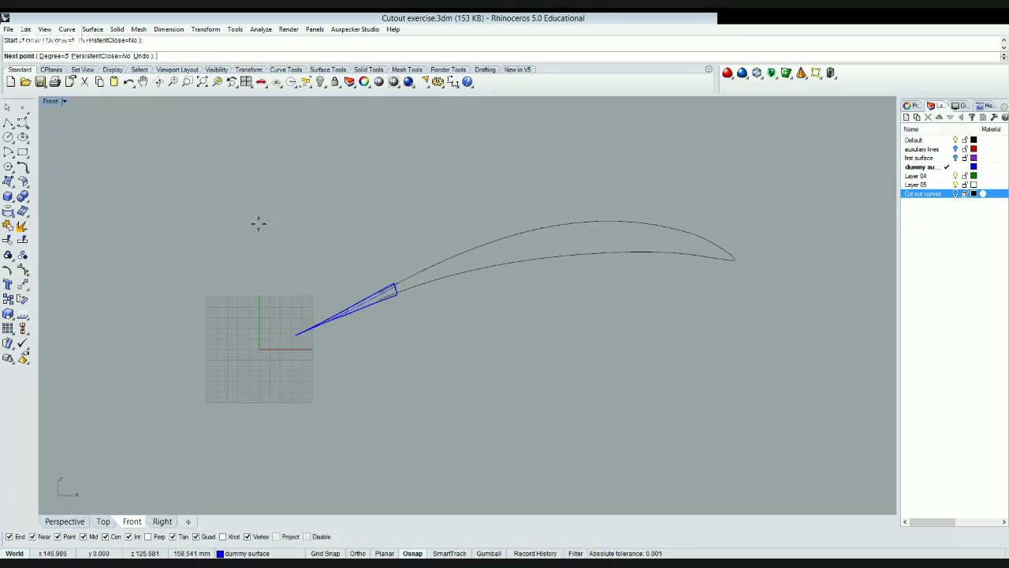
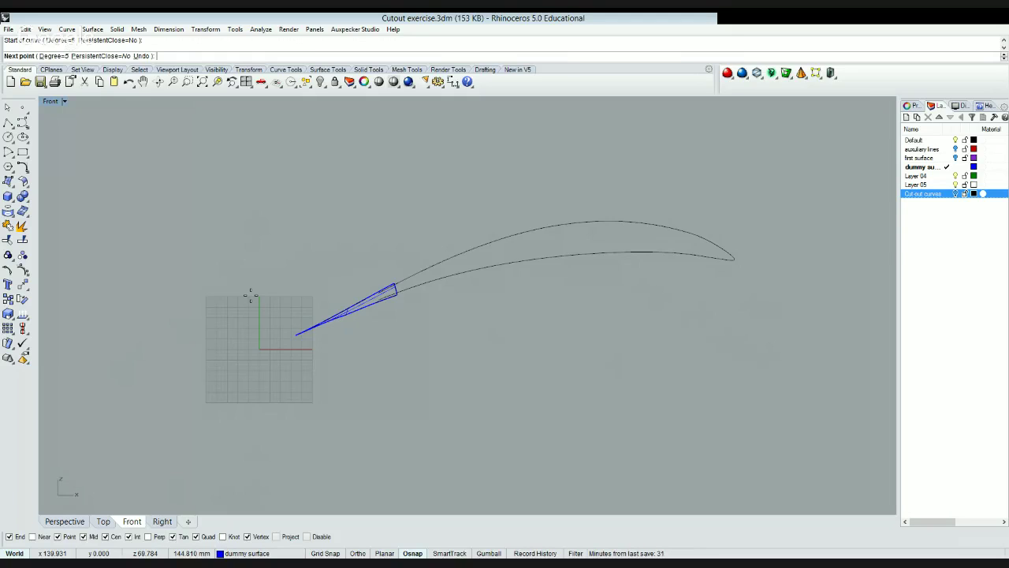
click(250, 296)
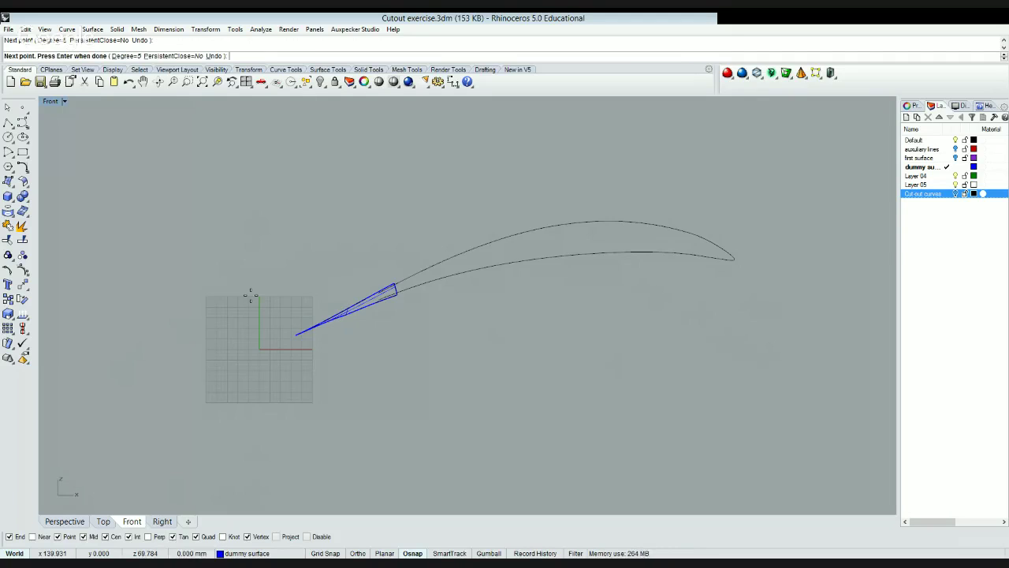
click(449, 204)
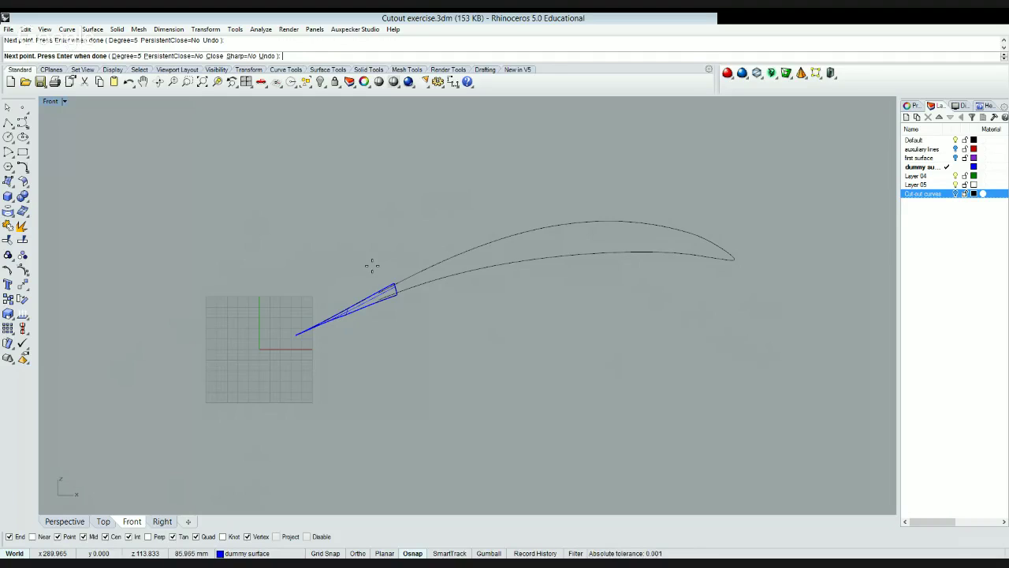
click(372, 266)
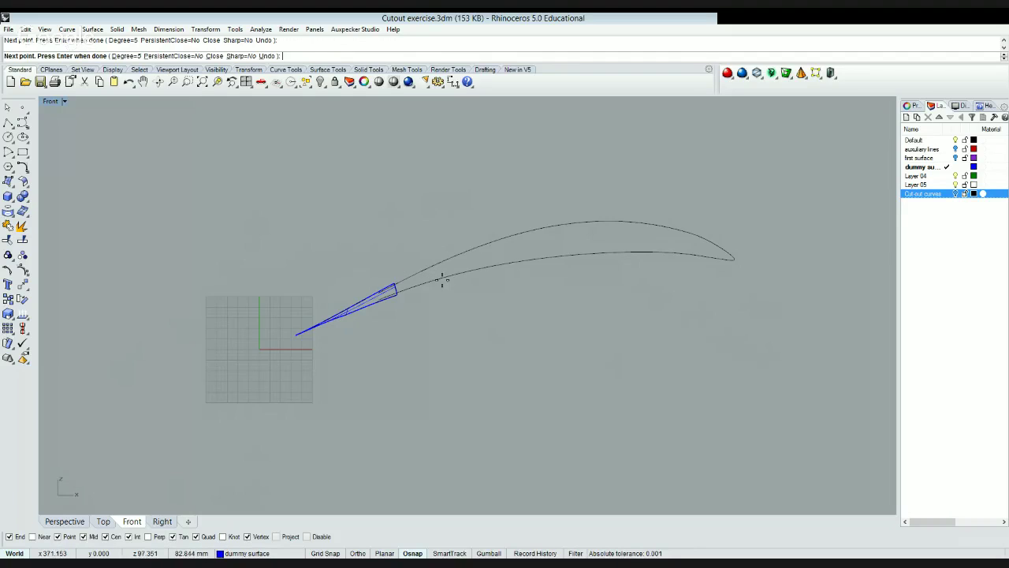
right_click(517, 329)
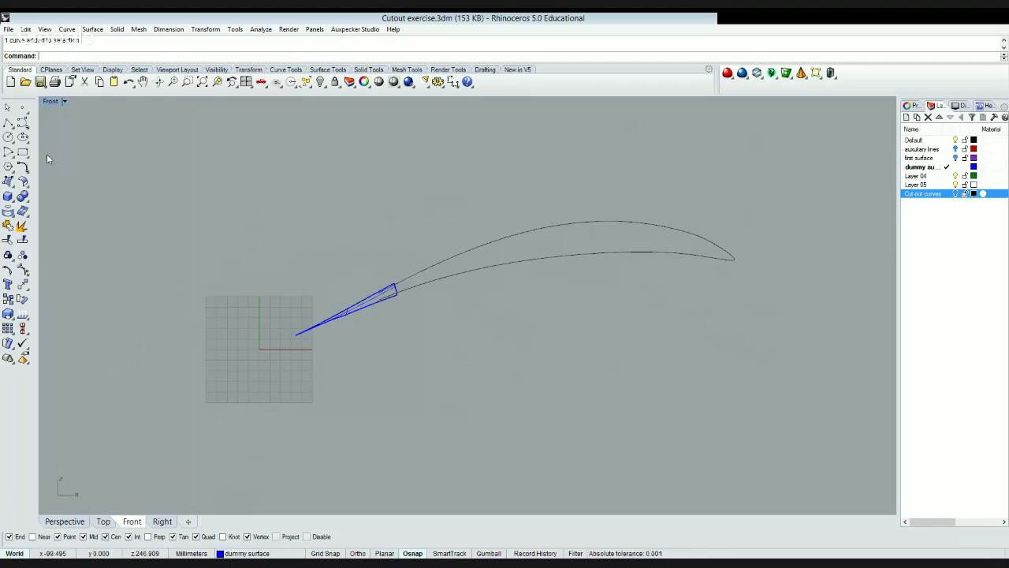
double_click(49, 102)
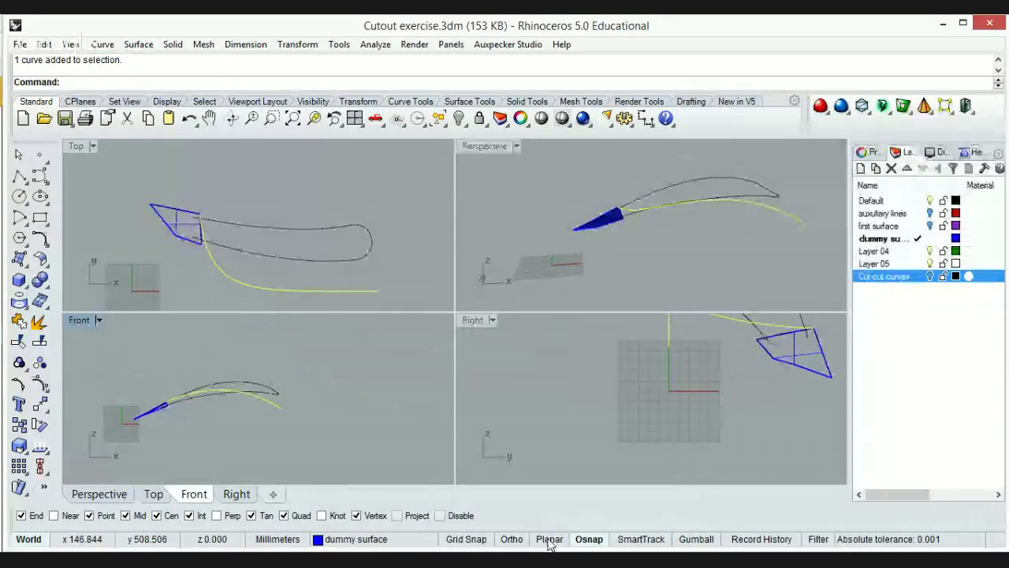
- Turn on Planar mode and delete the non-planar curve just drawn
click(549, 541)
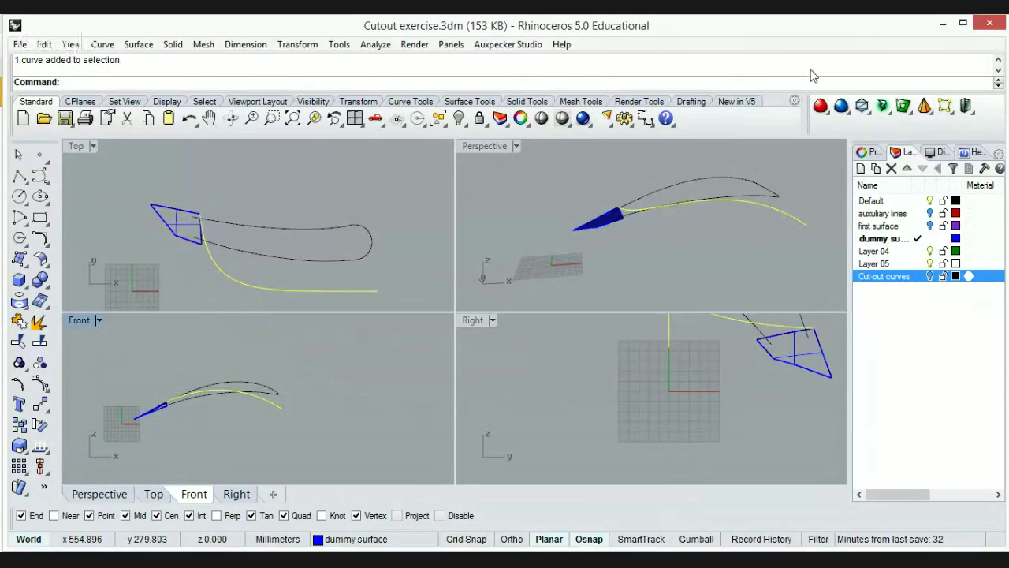
click(964, 25)
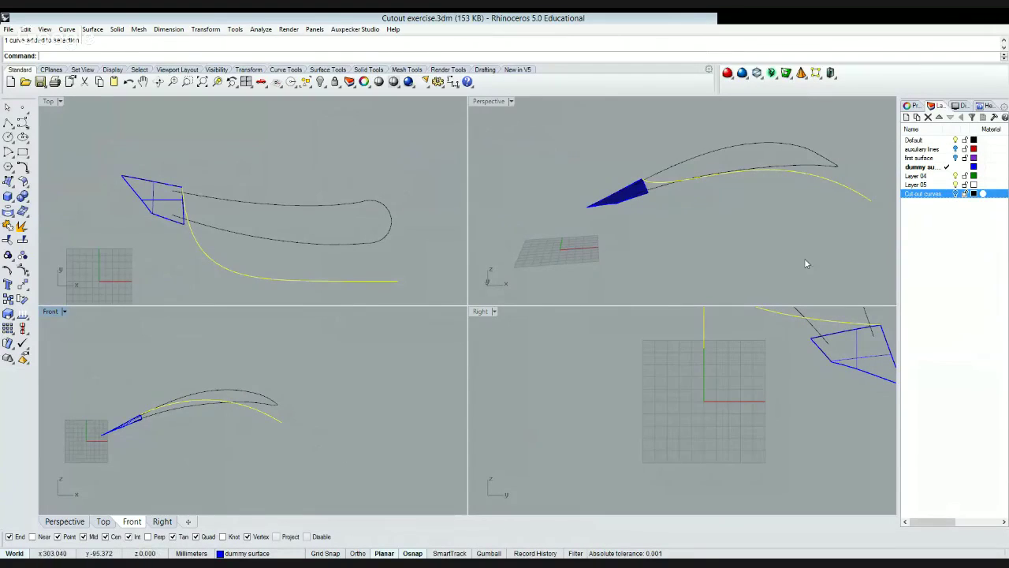
click(979, 18)
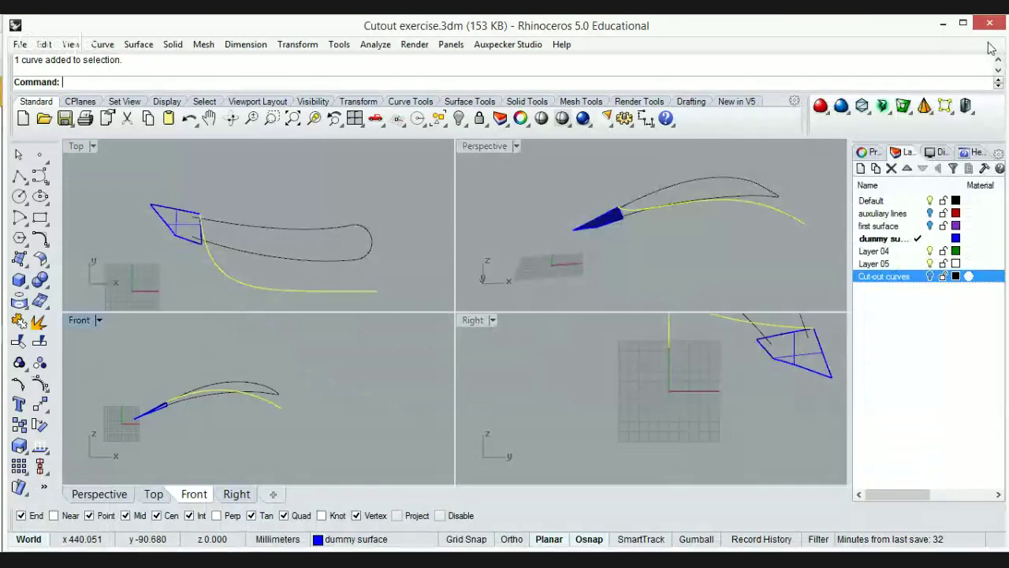
click(961, 27)
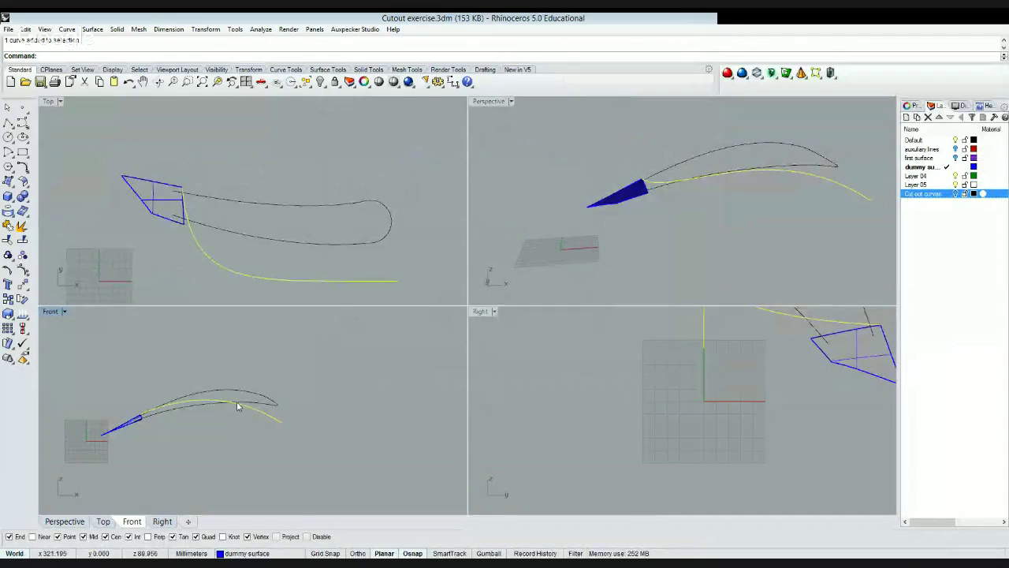
key(Delete)
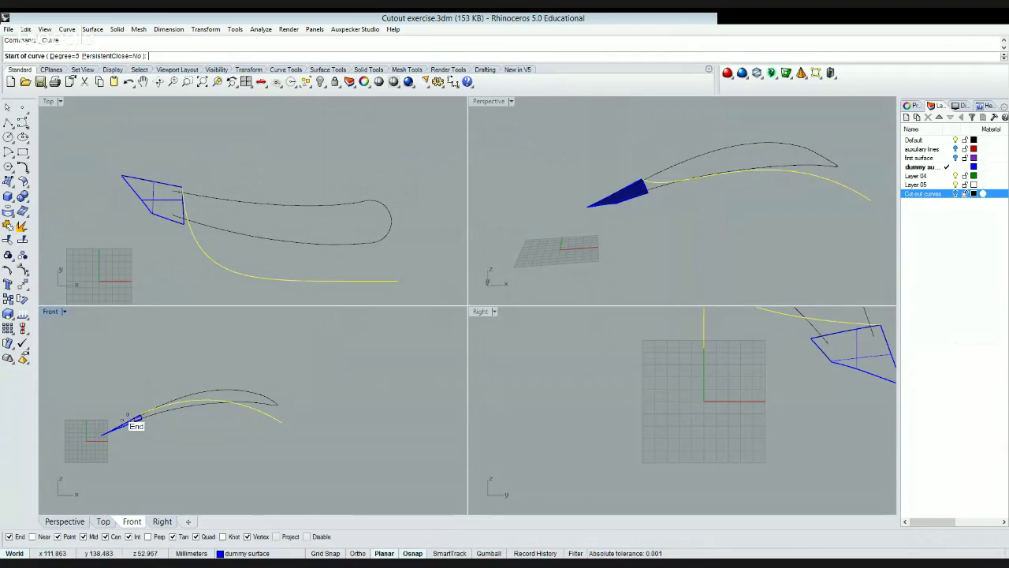
- Draw a planar degree-5 curve in the Front view, starting at the dummy surface's upper corner and arching over the cut-out curves
click(139, 407)
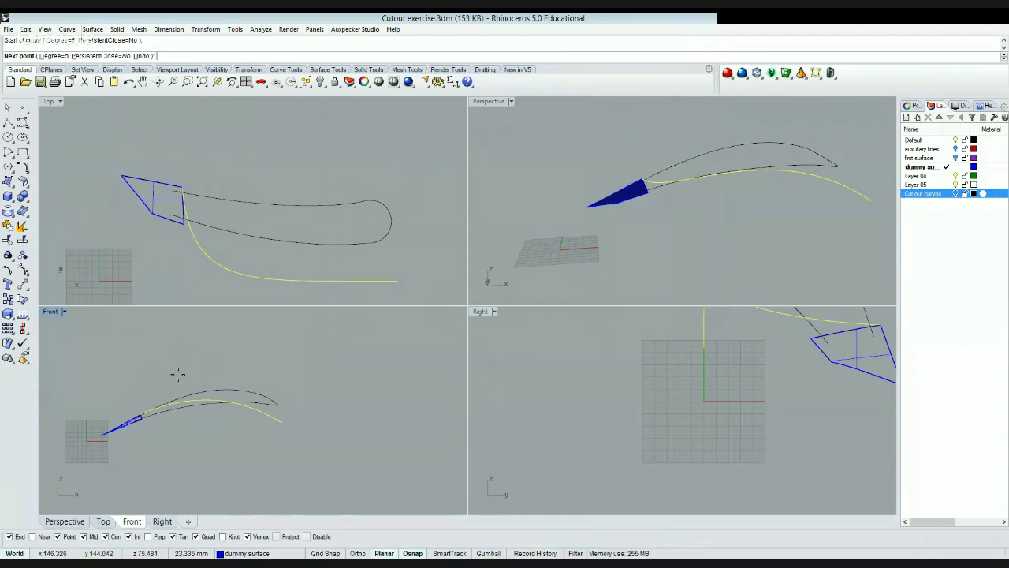
click(179, 379)
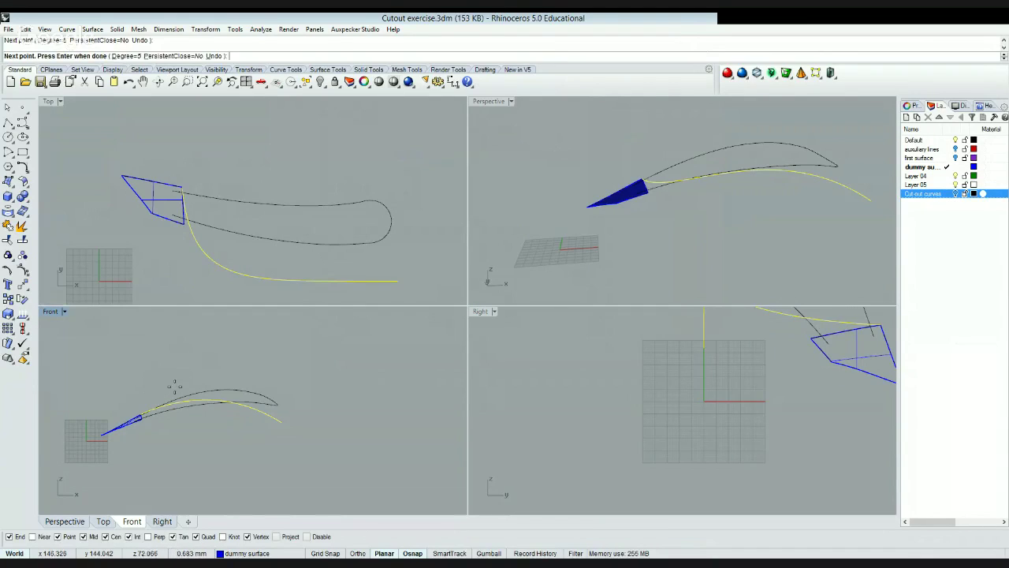
click(219, 373)
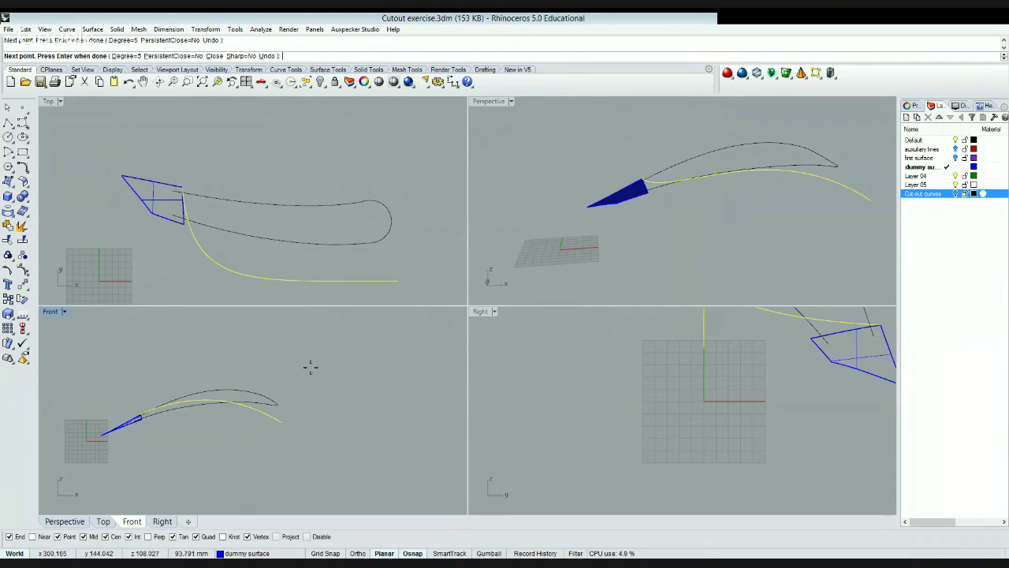
click(351, 378)
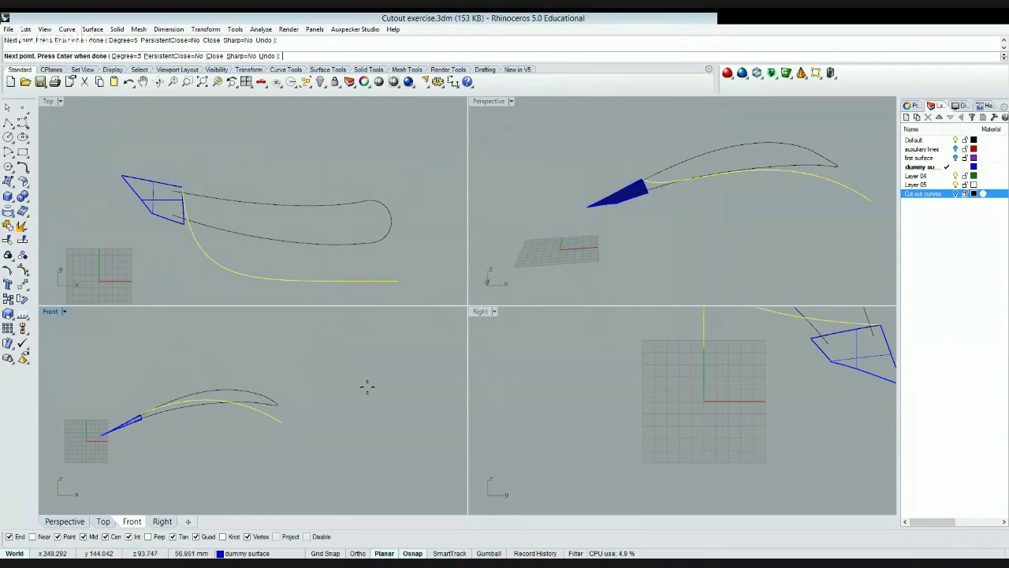
click(406, 440)
key(Return)
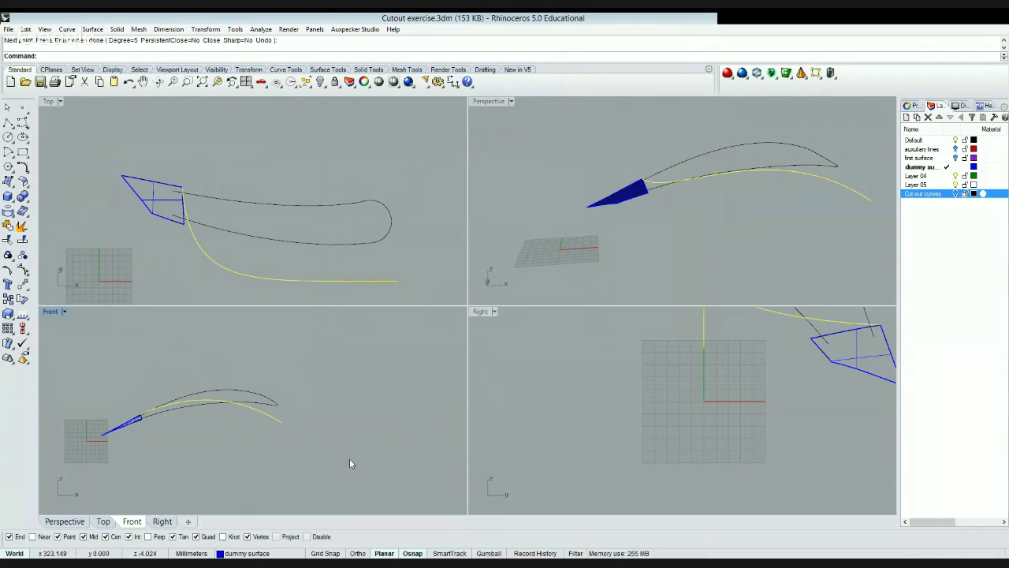
- Check the planar curve in the maximized Top view, turn on its edit points and restore the four-viewport layout
click(316, 194)
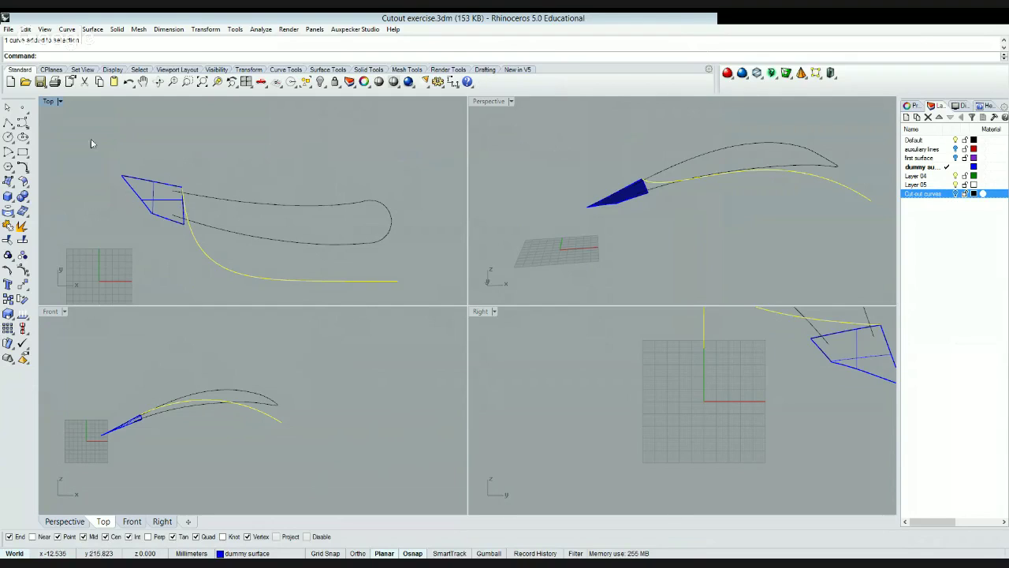
double_click(48, 101)
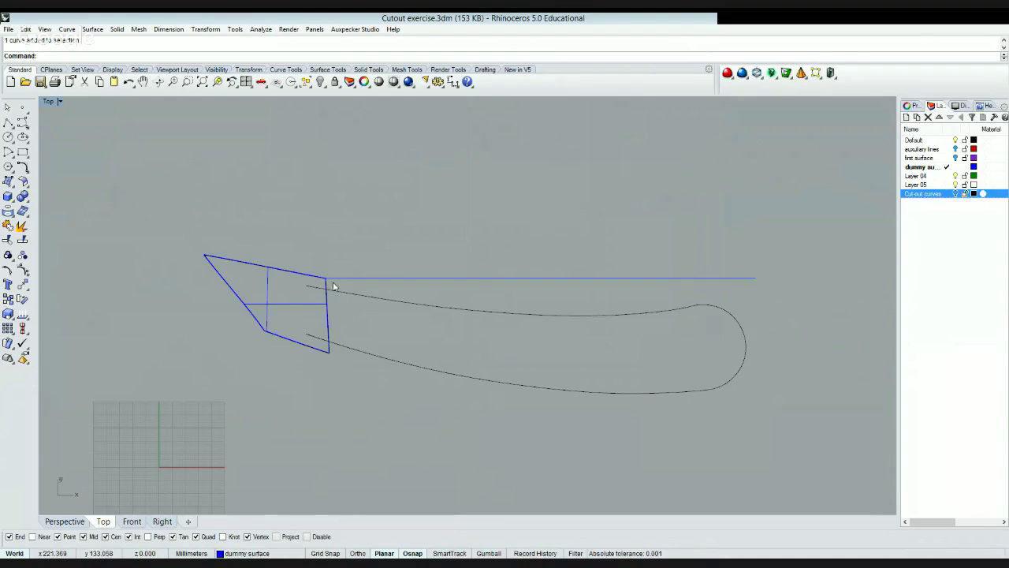
click(8, 271)
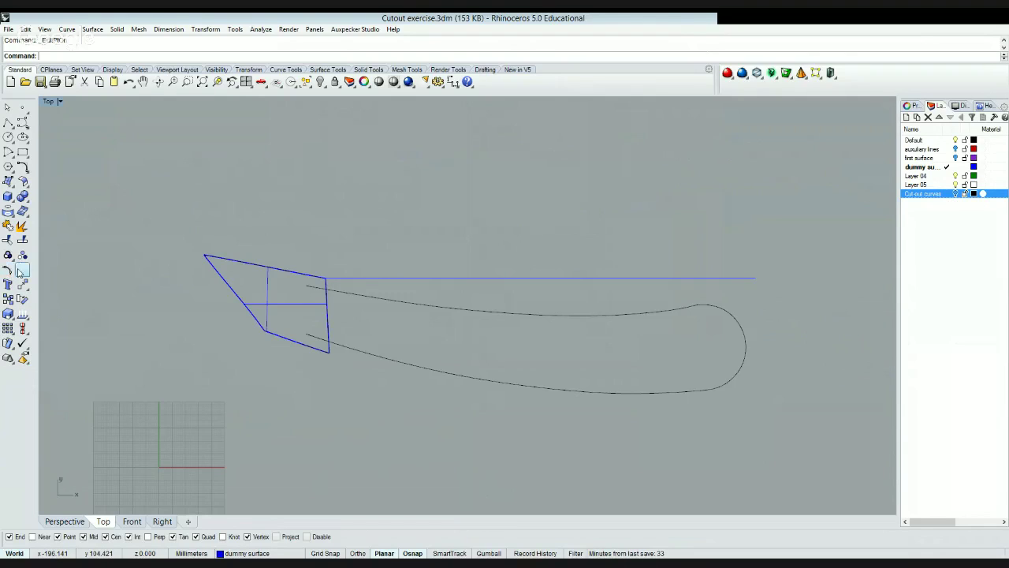
double_click(47, 102)
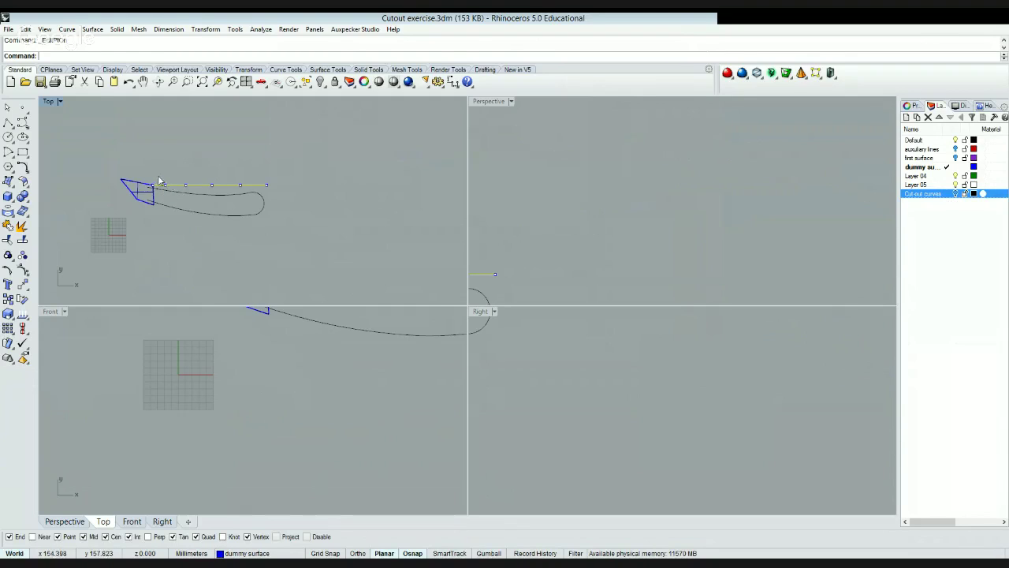
- Try to move the curve's second edit point sideways in the Top view to compare Planar mode off and on
click(22, 285)
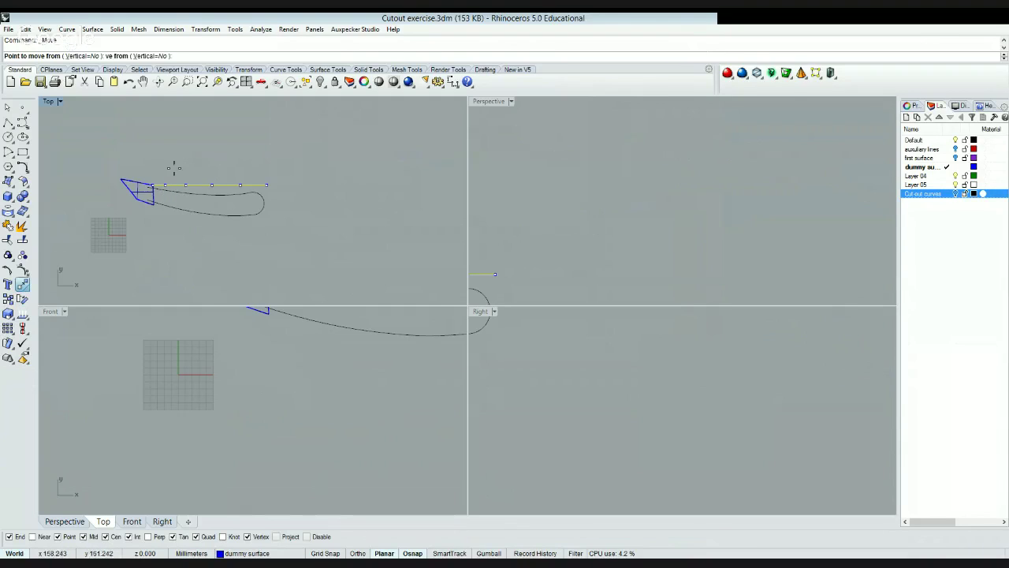
click(191, 140)
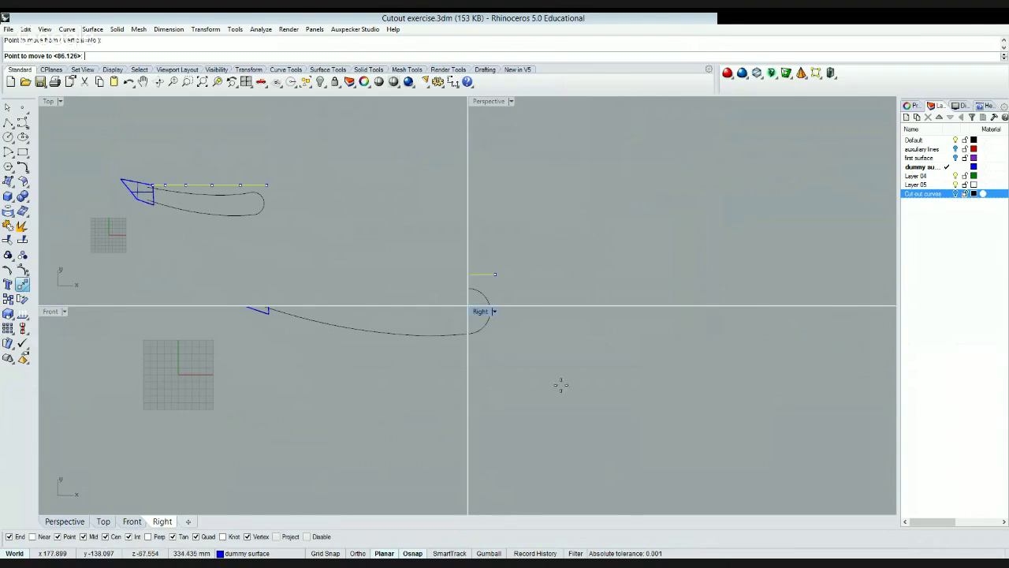
click(980, 18)
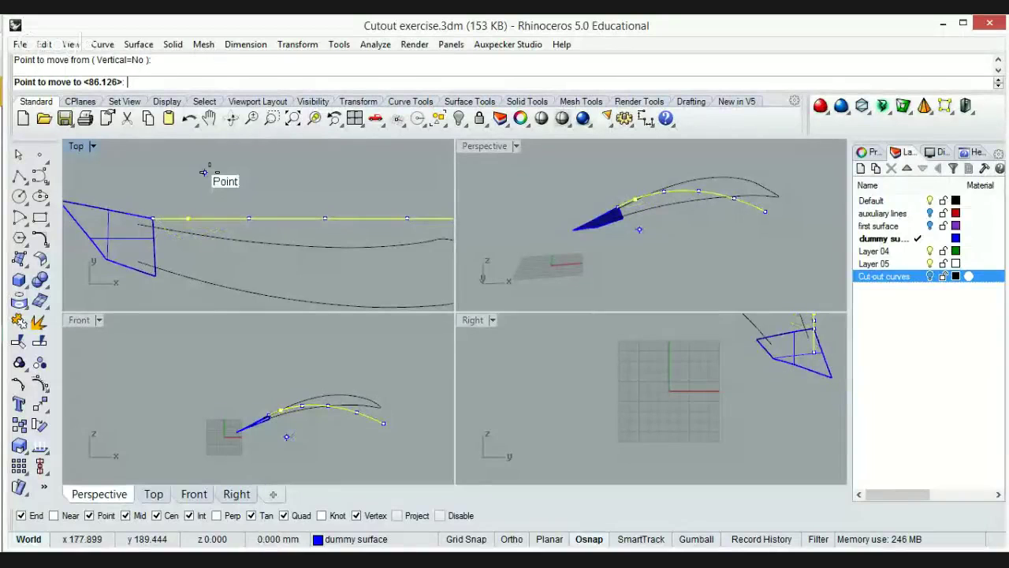
click(963, 25)
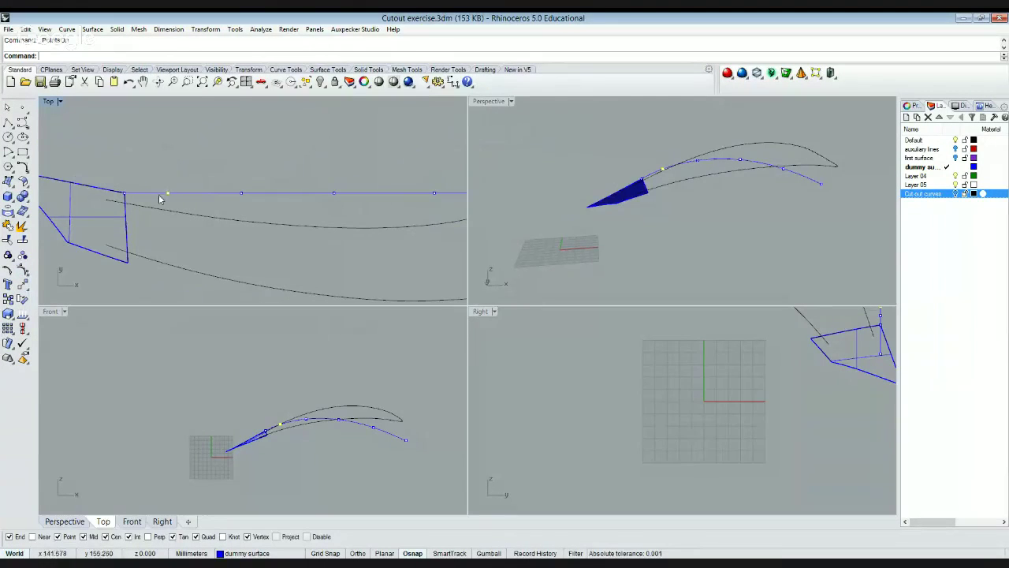
click(22, 286)
click(169, 144)
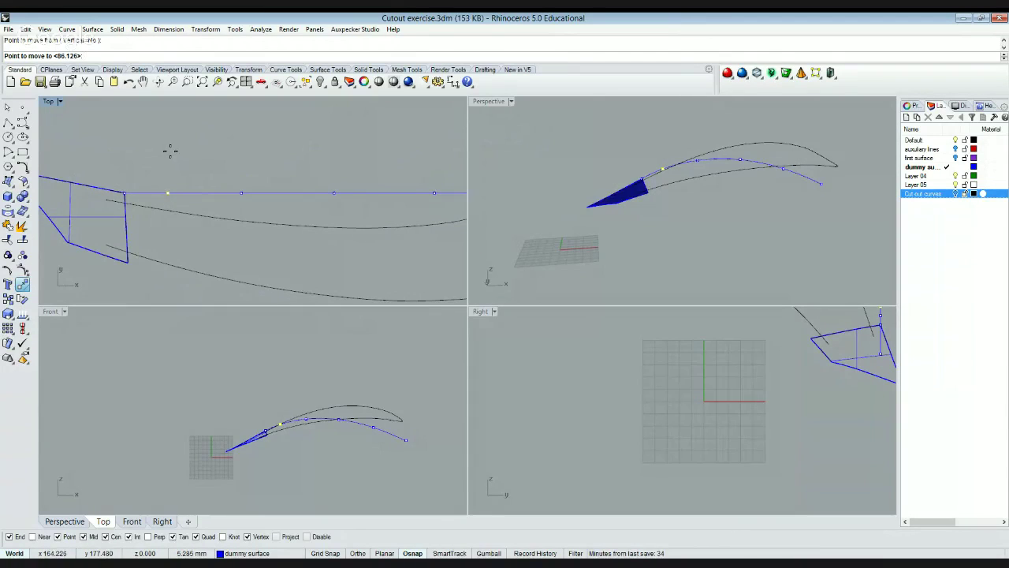
key(Escape)
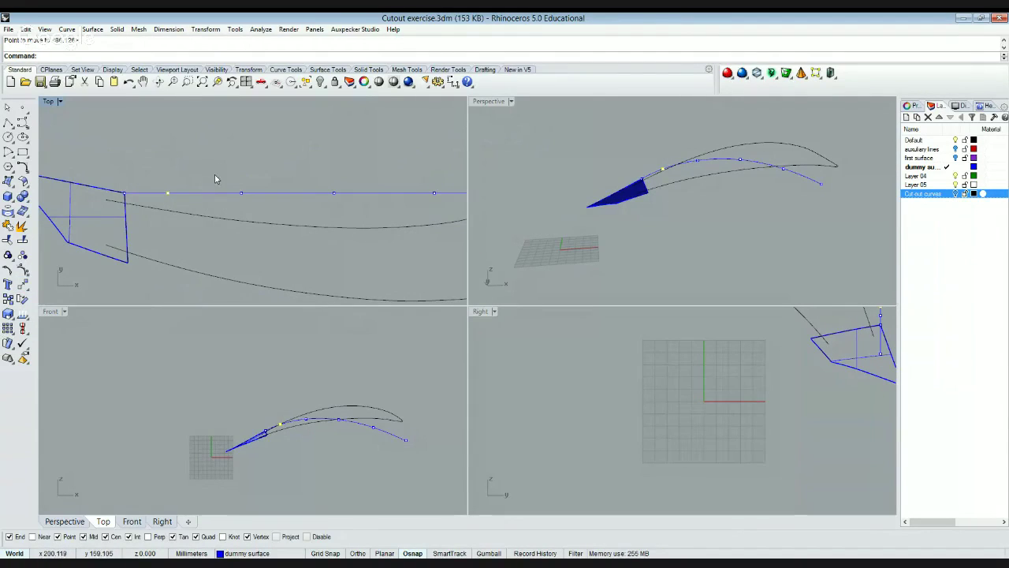
- Turn on Ortho and move the planar curve's third control point about 15.8 mm toward the cut-out curves in the Top view
click(168, 193)
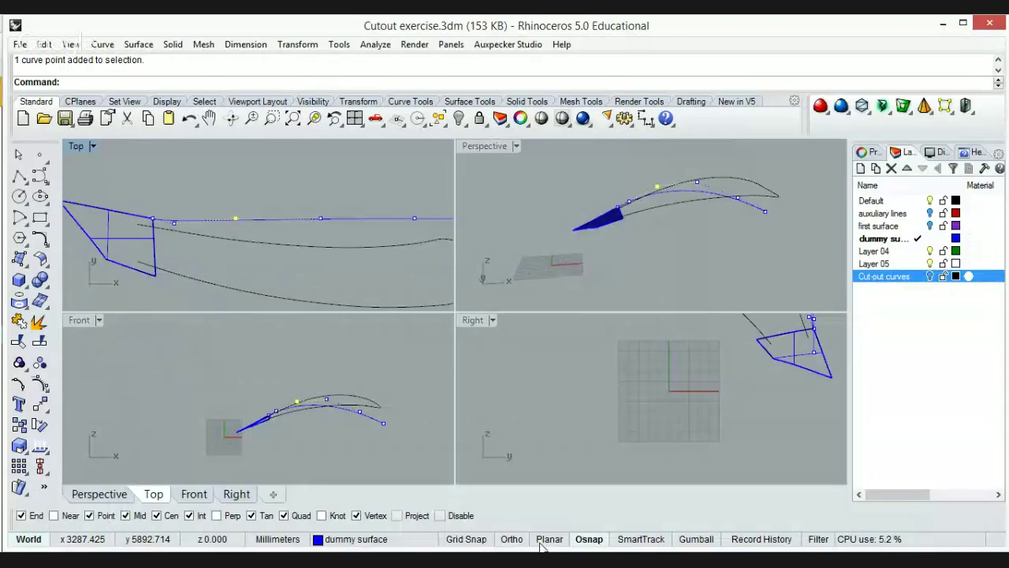
click(514, 541)
click(962, 25)
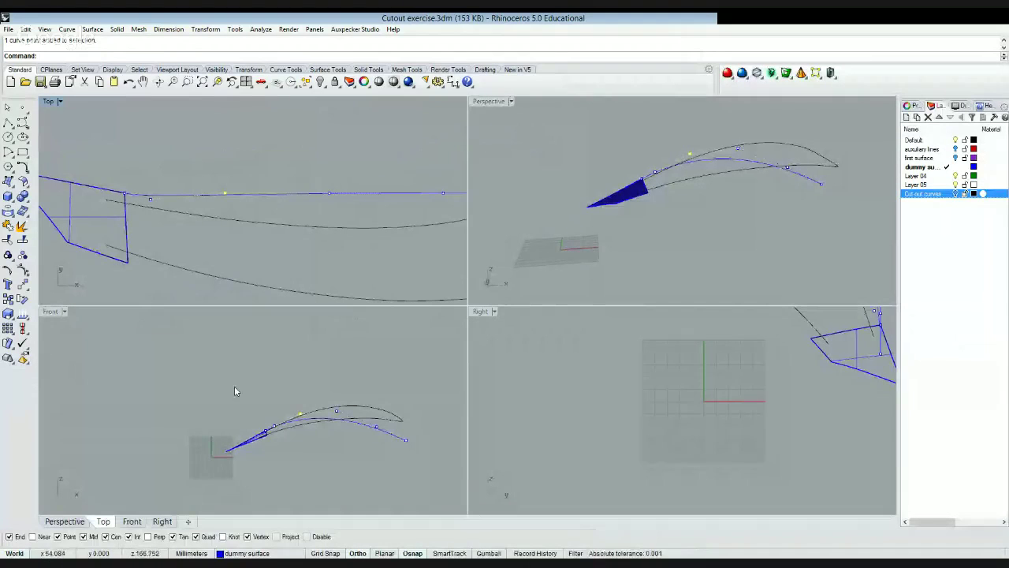
click(23, 284)
click(241, 136)
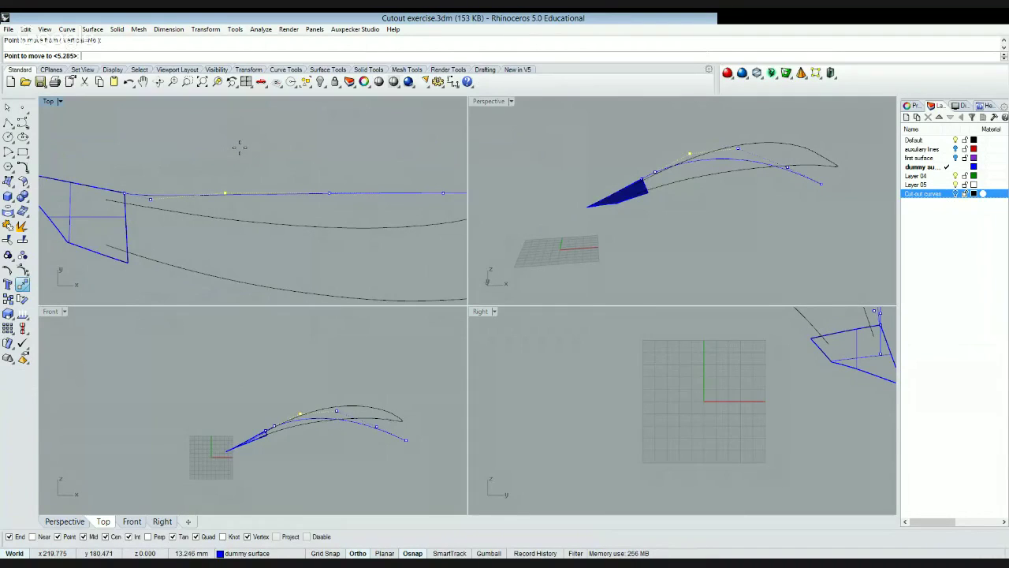
key(Escape)
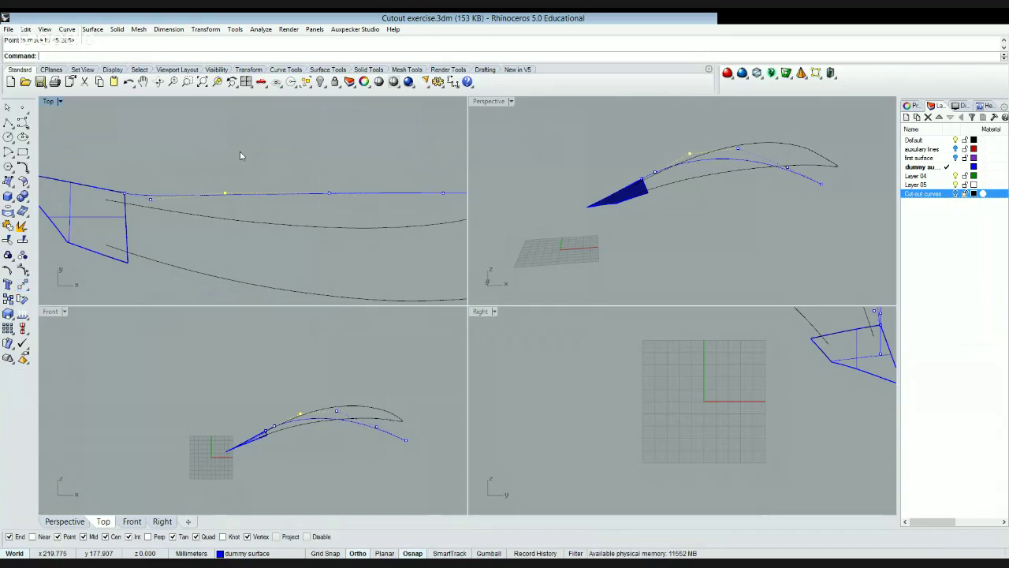
- Move the curve's fourth control point about 20.1 mm in the Top view, and the next one by about 20.5 and 7.3 mm
click(328, 194)
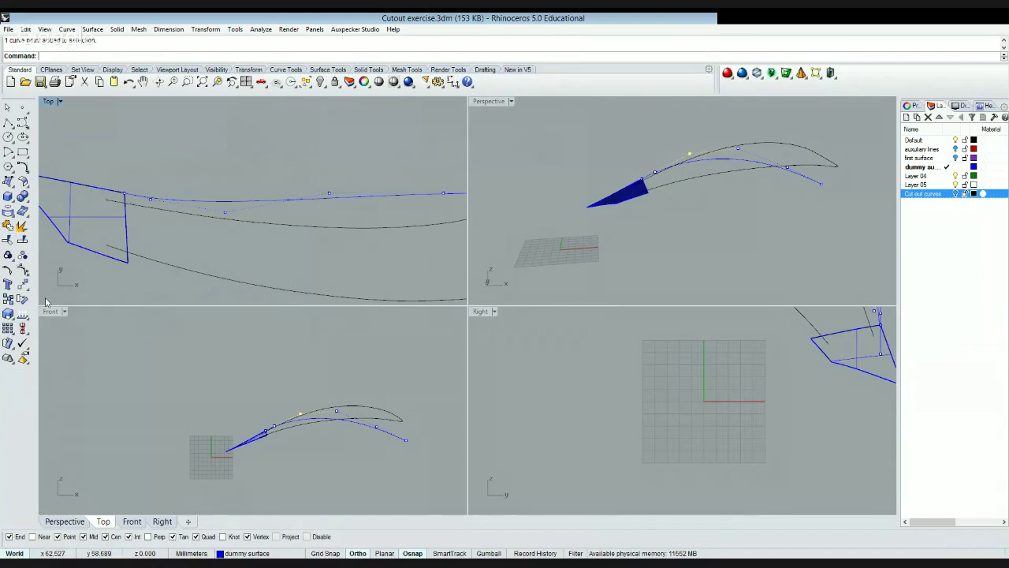
click(22, 284)
click(344, 147)
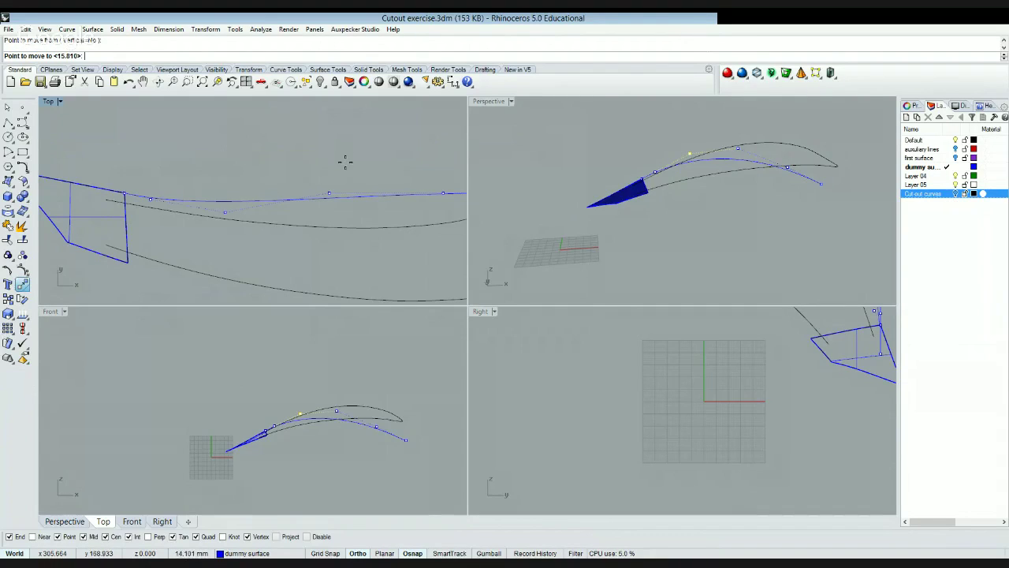
click(345, 168)
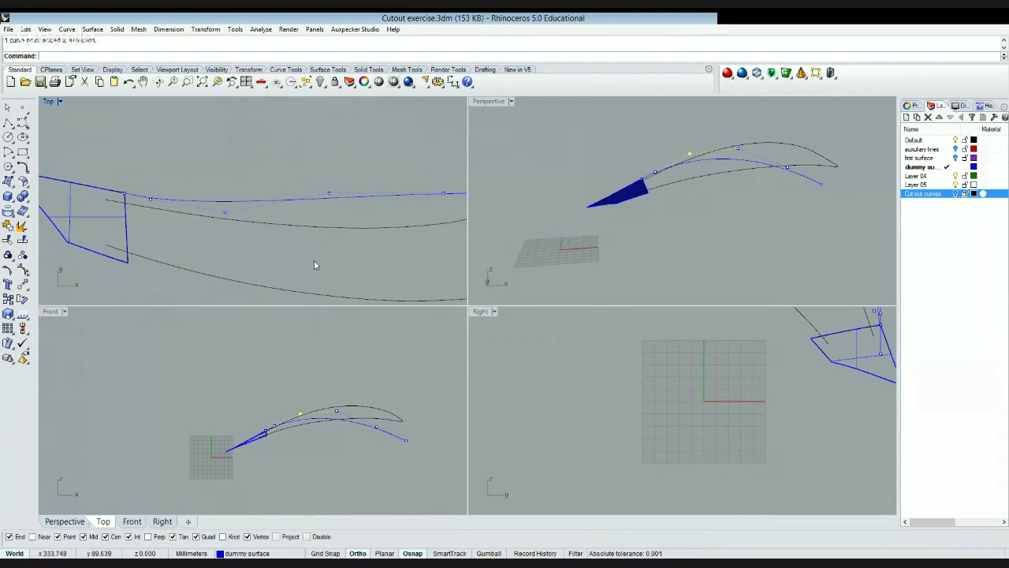
click(22, 285)
click(276, 184)
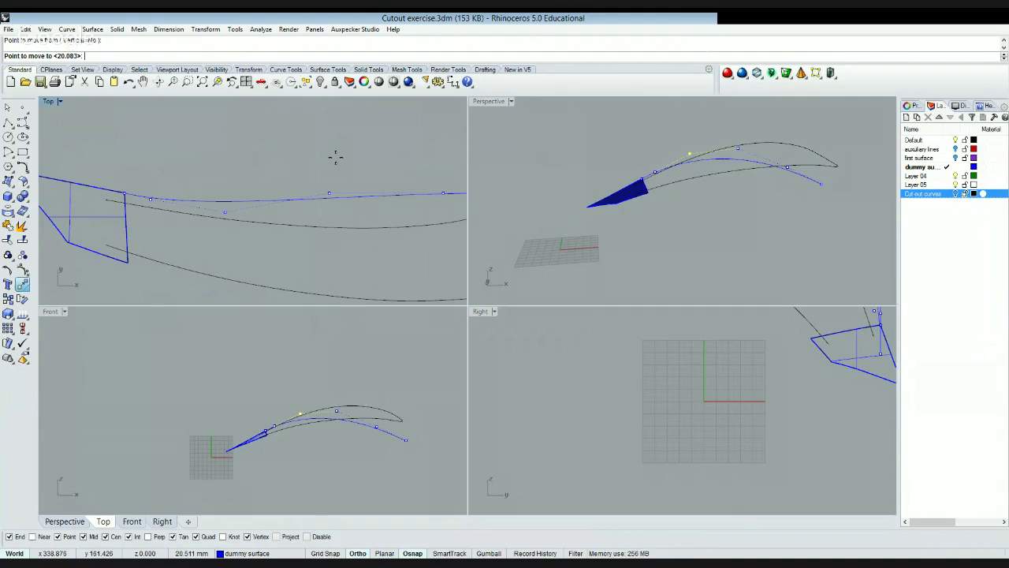
key(Escape)
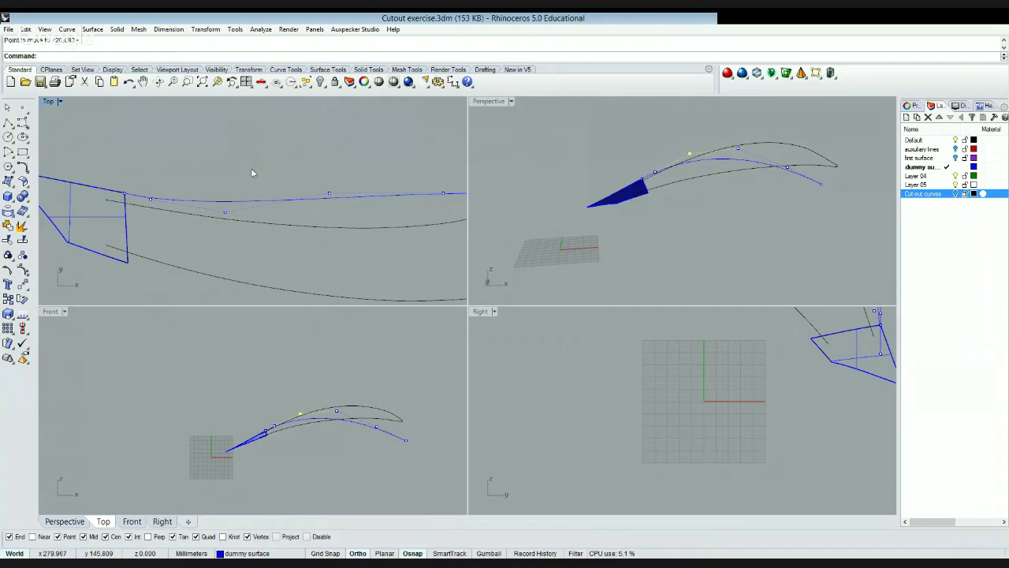
key(Return)
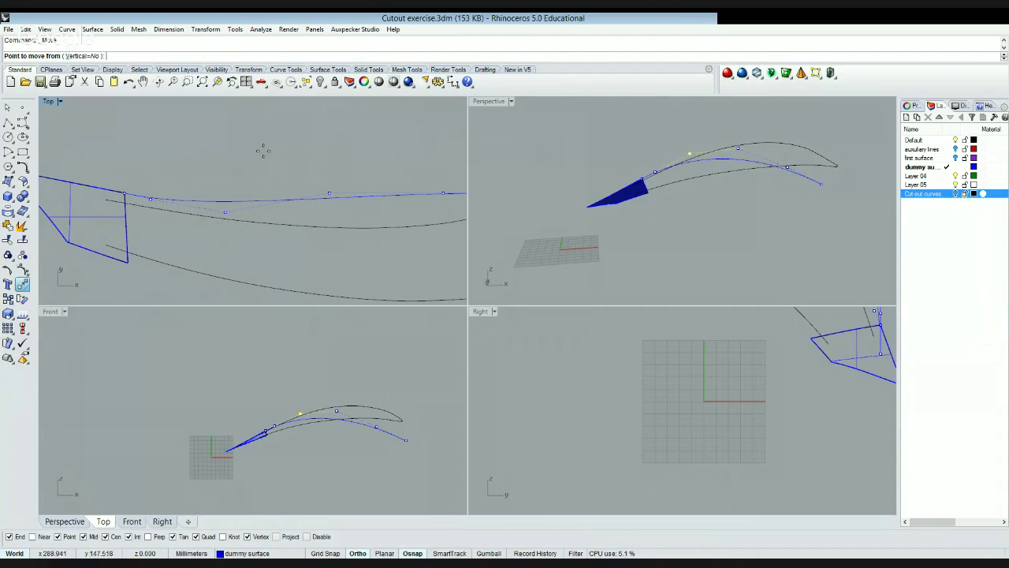
click(264, 147)
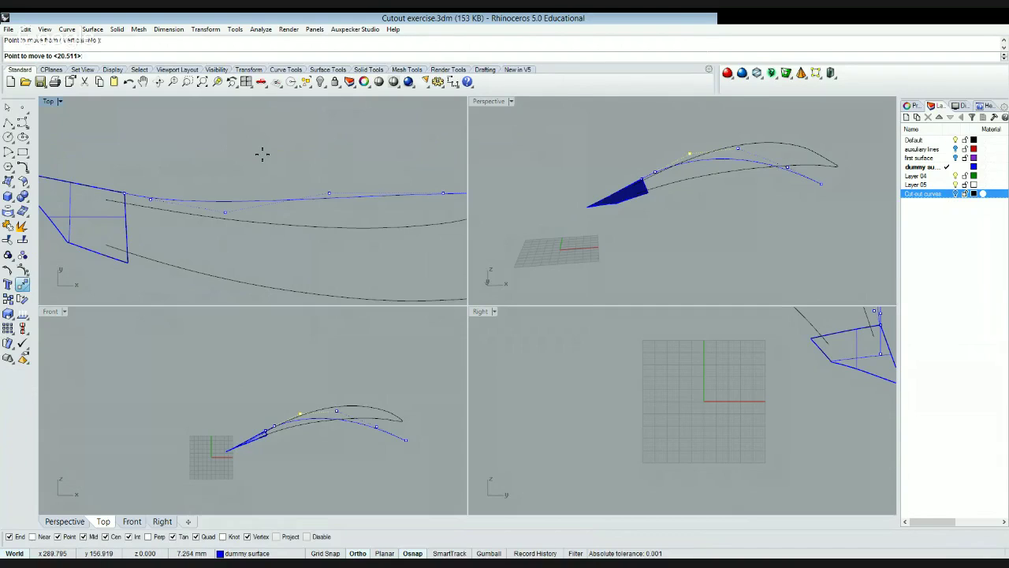
key(Escape)
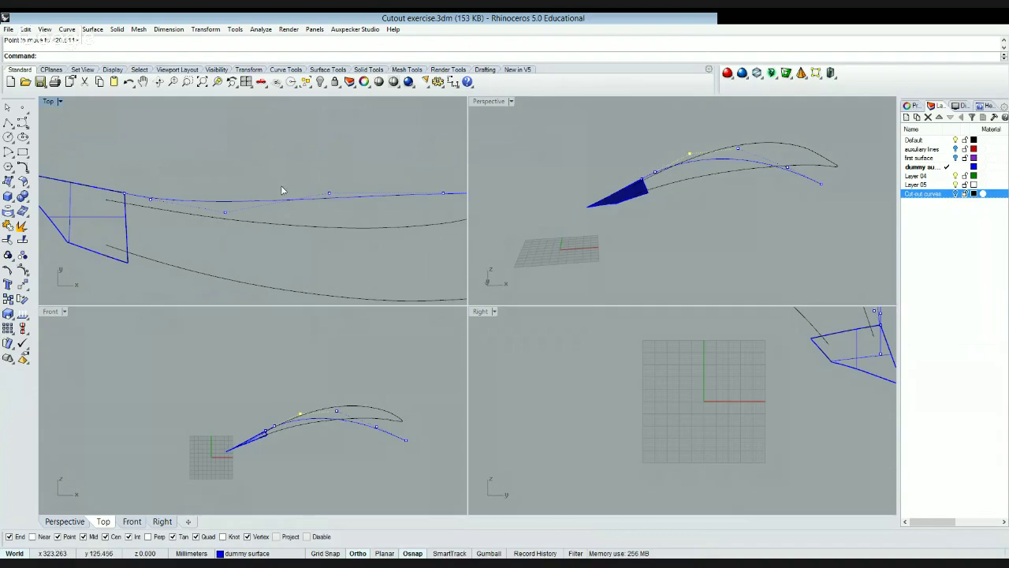
- Copy the shaped curve from the dummy surface's upper corner to its lower corner, snapping to the end points in the Perspective view
click(363, 180)
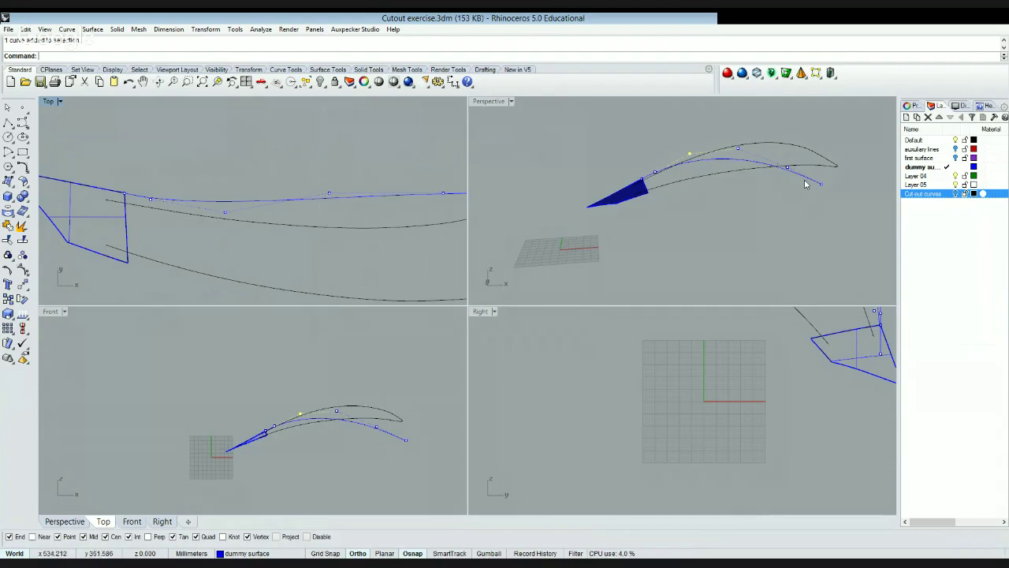
click(727, 197)
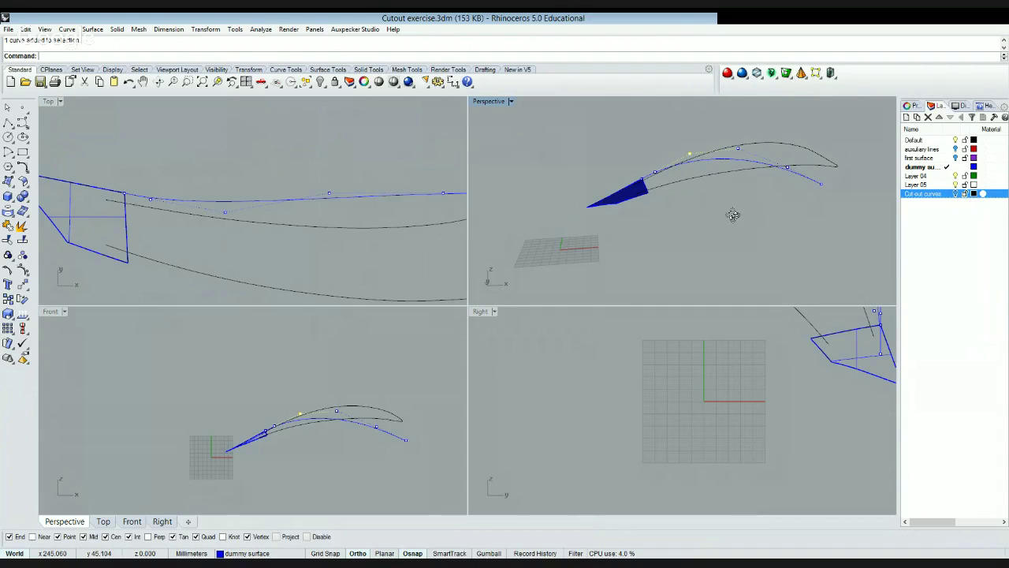
click(349, 175)
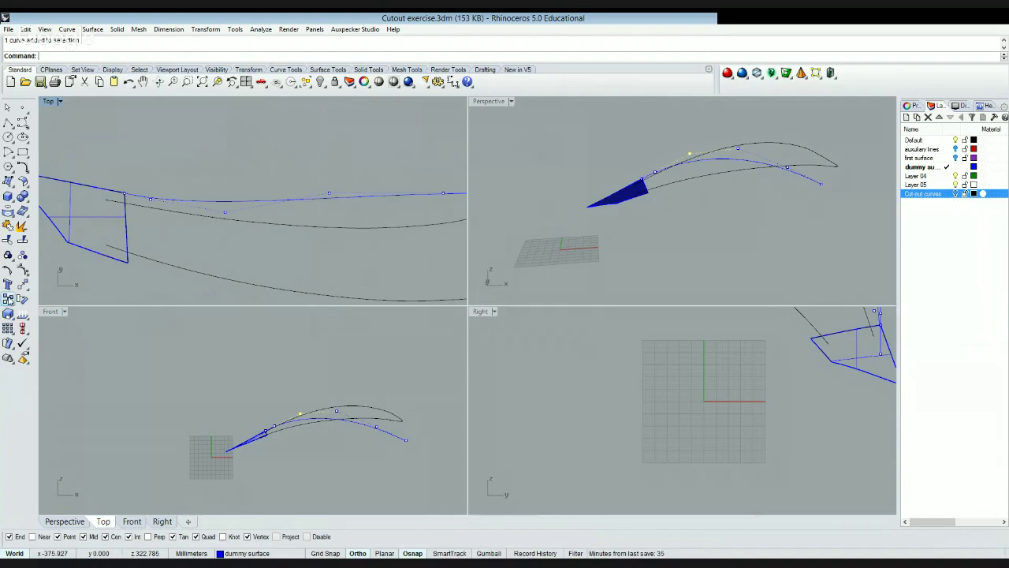
click(8, 299)
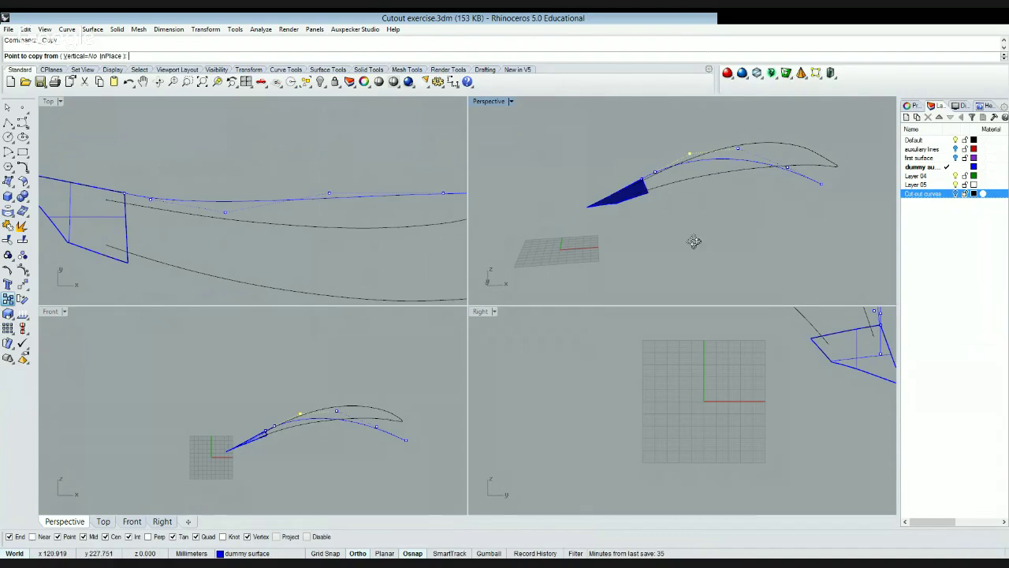
click(649, 186)
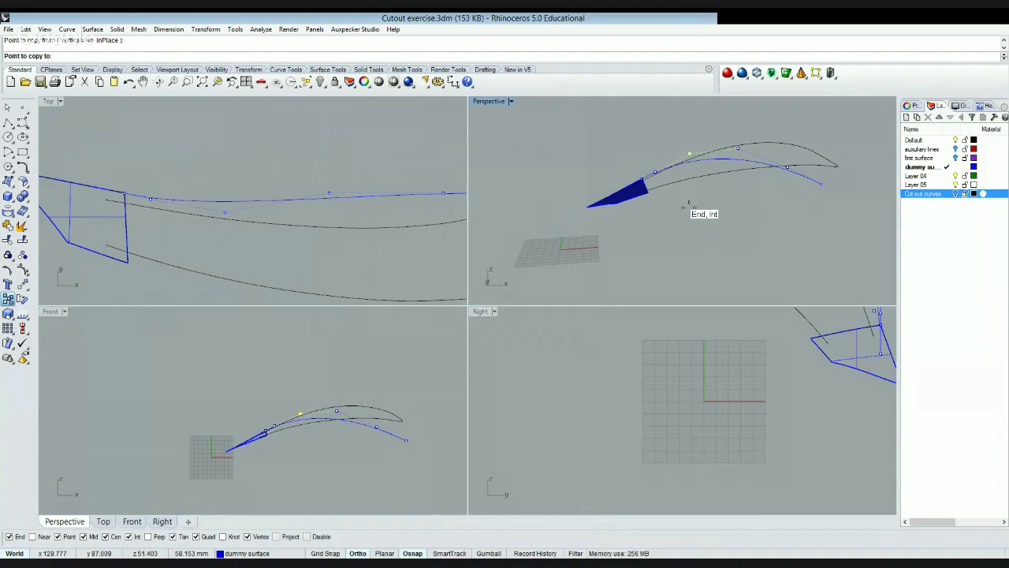
click(685, 207)
key(Return)
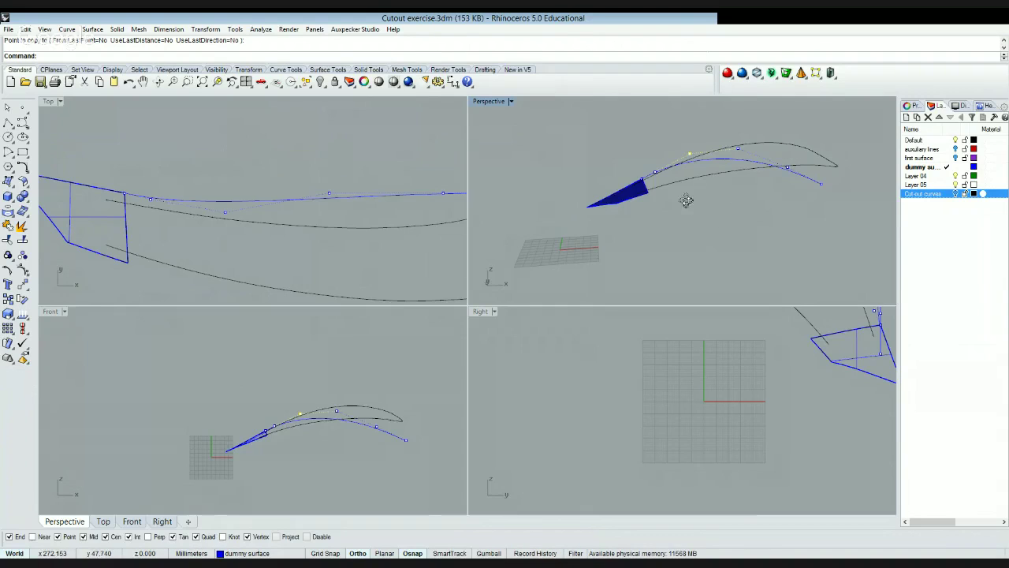
- Turn on the copied curve's control points and move one near the dummy surface about 16.9 mm in the Top view
click(315, 224)
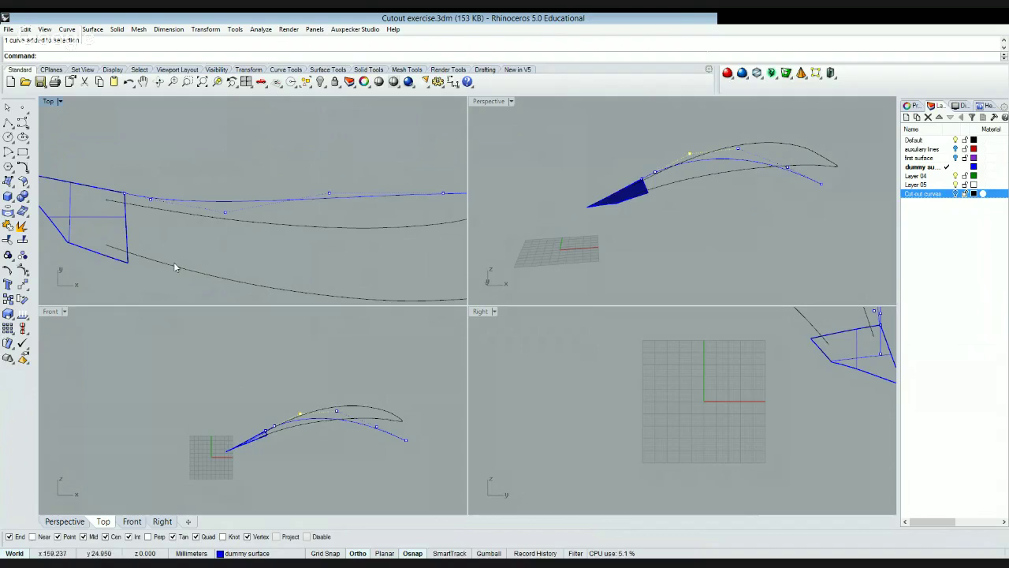
click(23, 270)
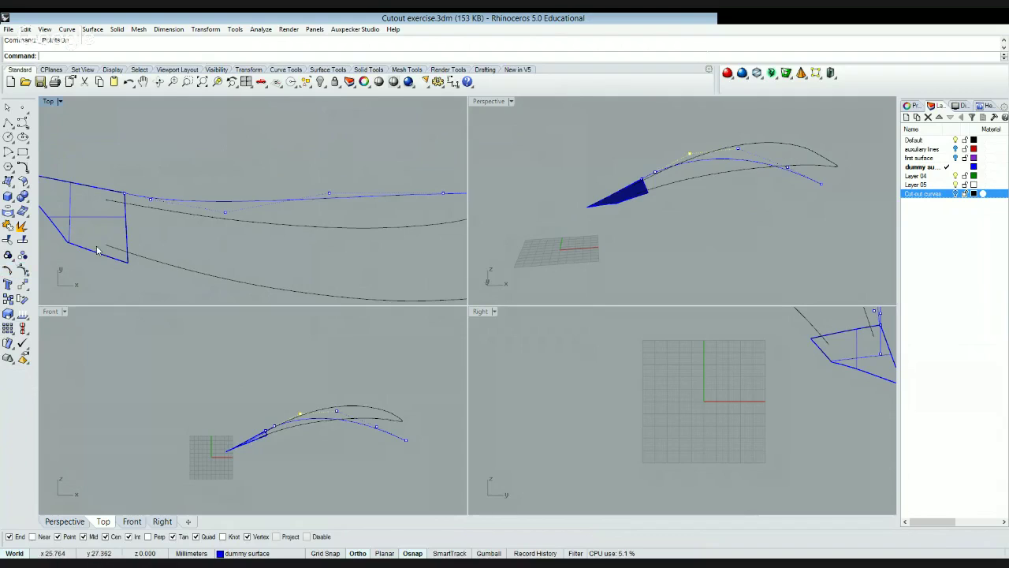
click(23, 284)
click(178, 232)
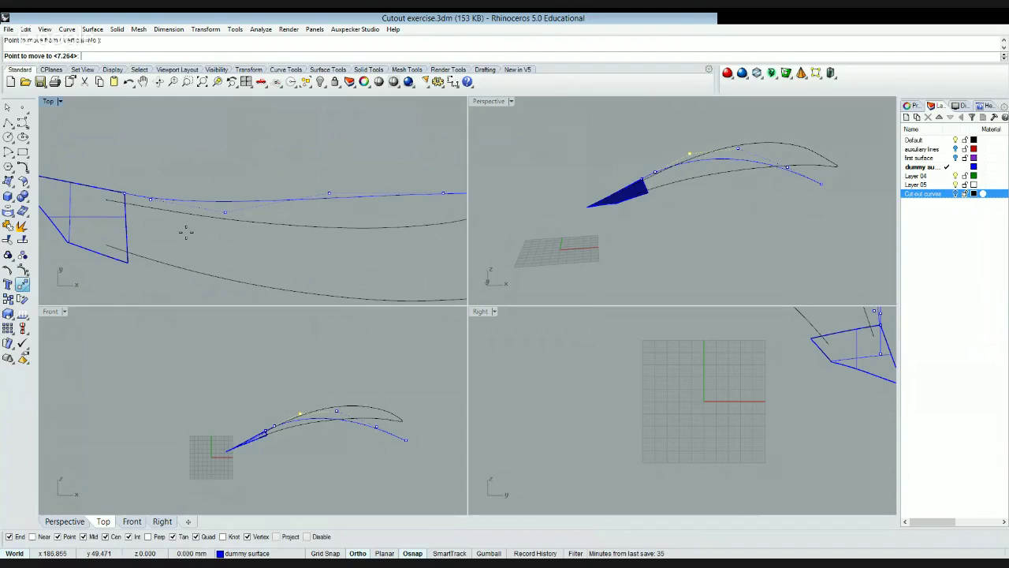
key(Escape)
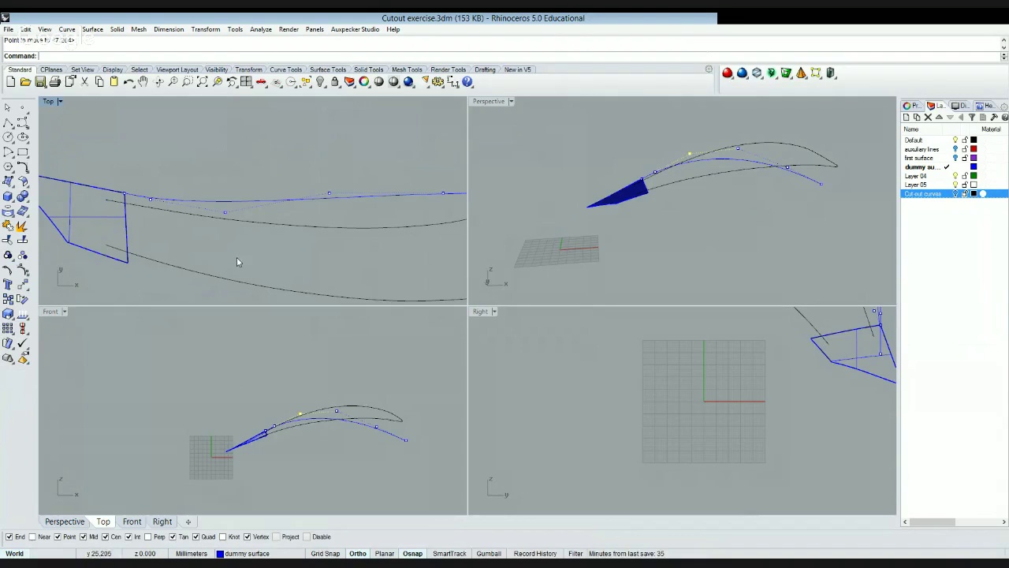
- Move the copied curve's further control points in the Top view to follow the lower cut-out curve, starting with about 20 mm
click(23, 284)
click(235, 196)
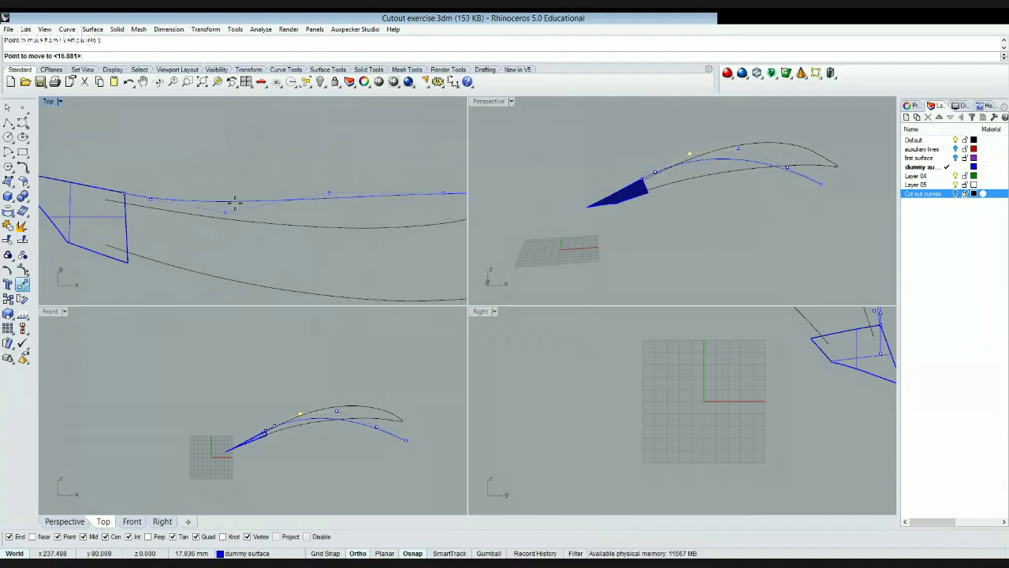
key(Escape)
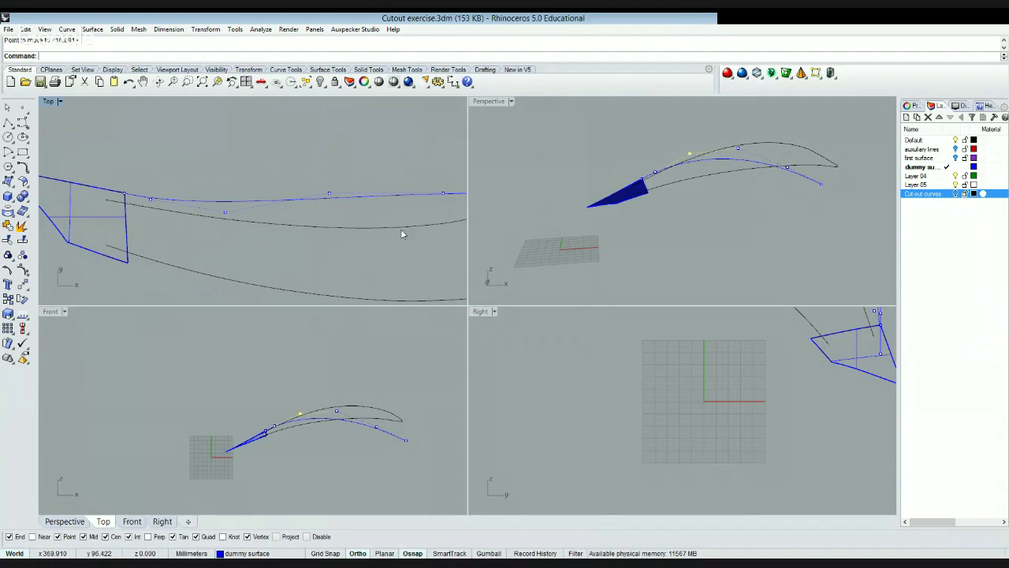
click(23, 284)
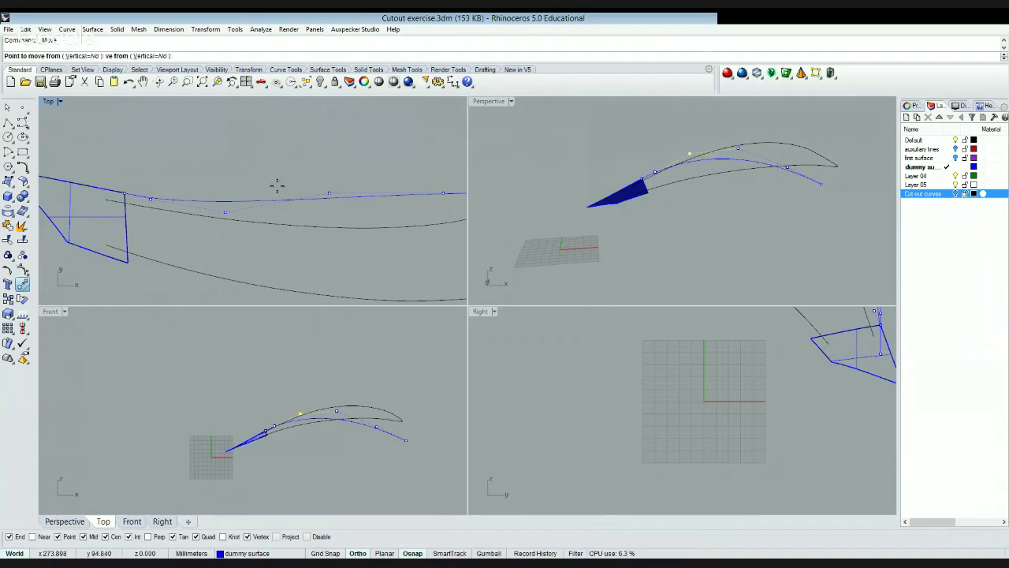
click(327, 193)
key(Escape)
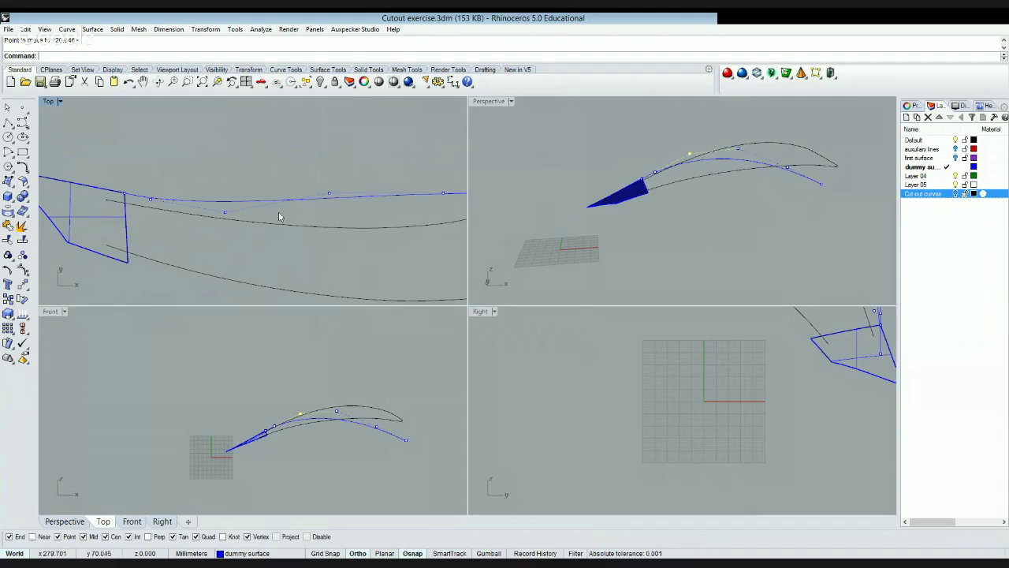
click(432, 226)
click(22, 285)
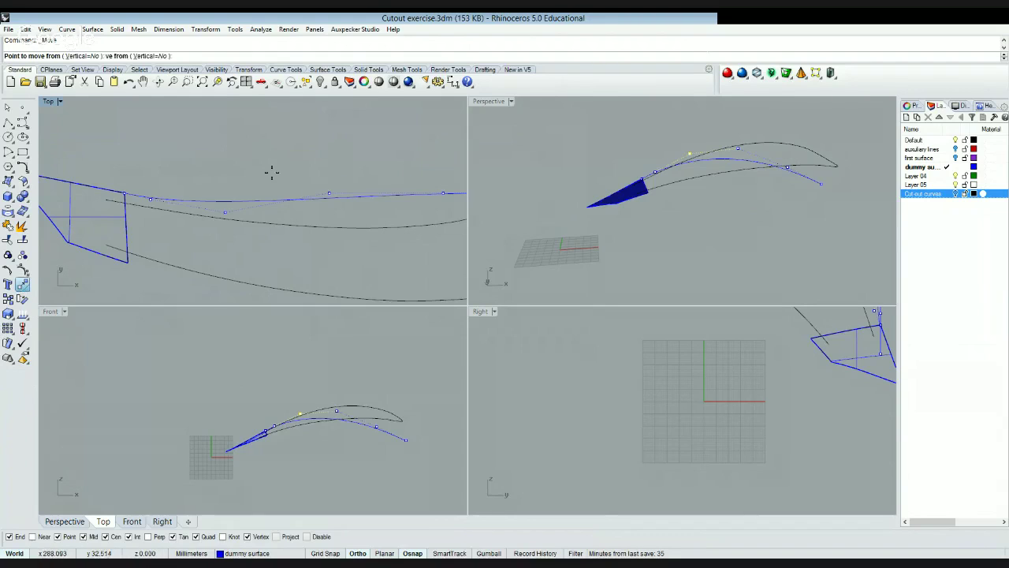
click(344, 190)
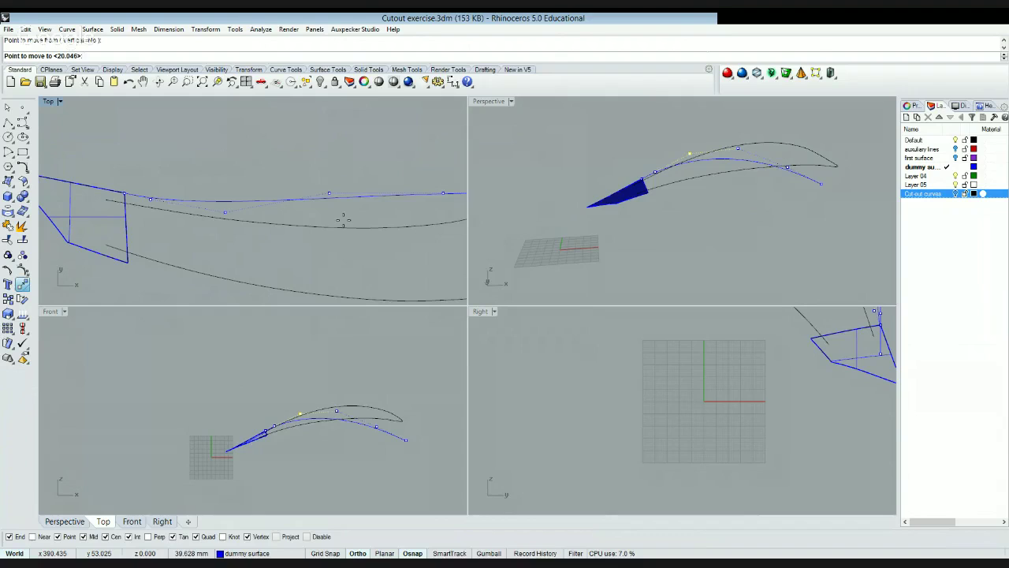
key(Escape)
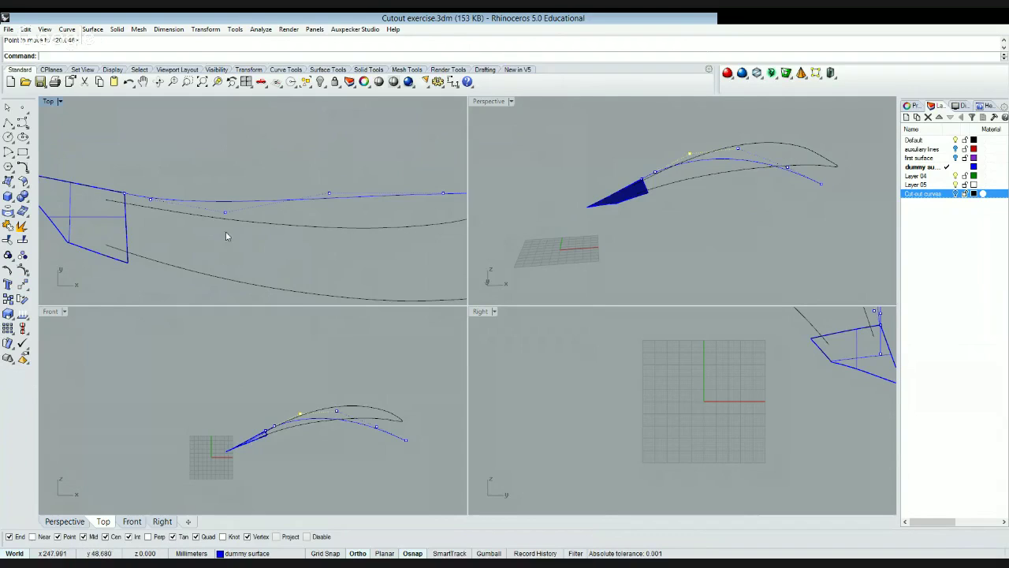
- Inspect the two shaped curves and the dummy surface in the Perspective and Front views, selecting them to compare their shapes
click(756, 185)
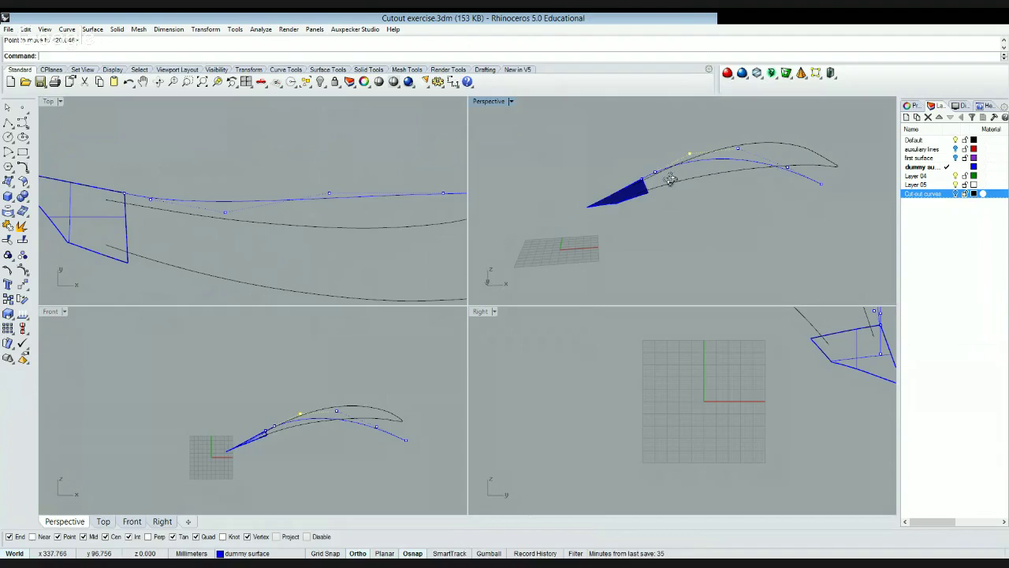
click(819, 191)
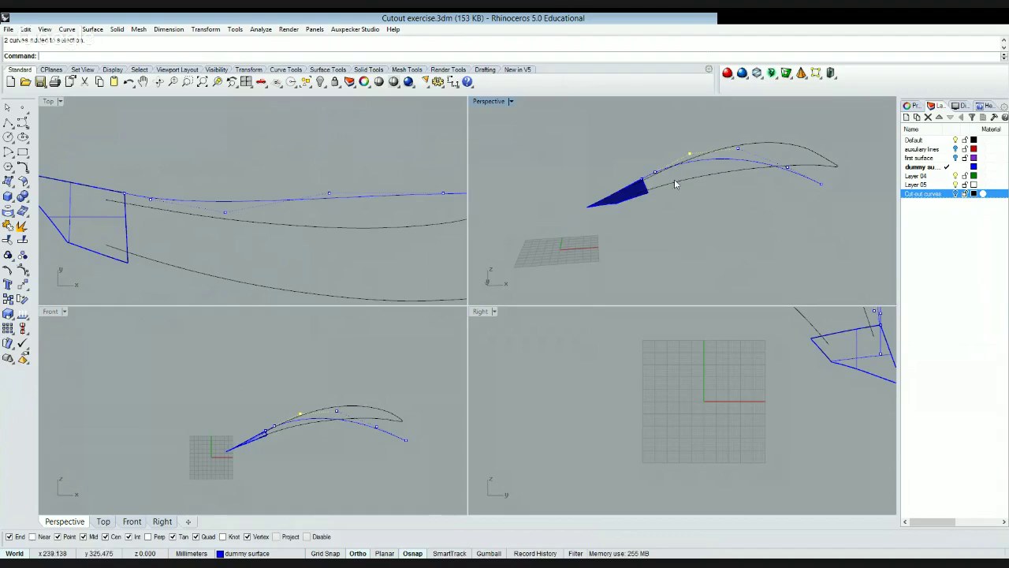
click(614, 207)
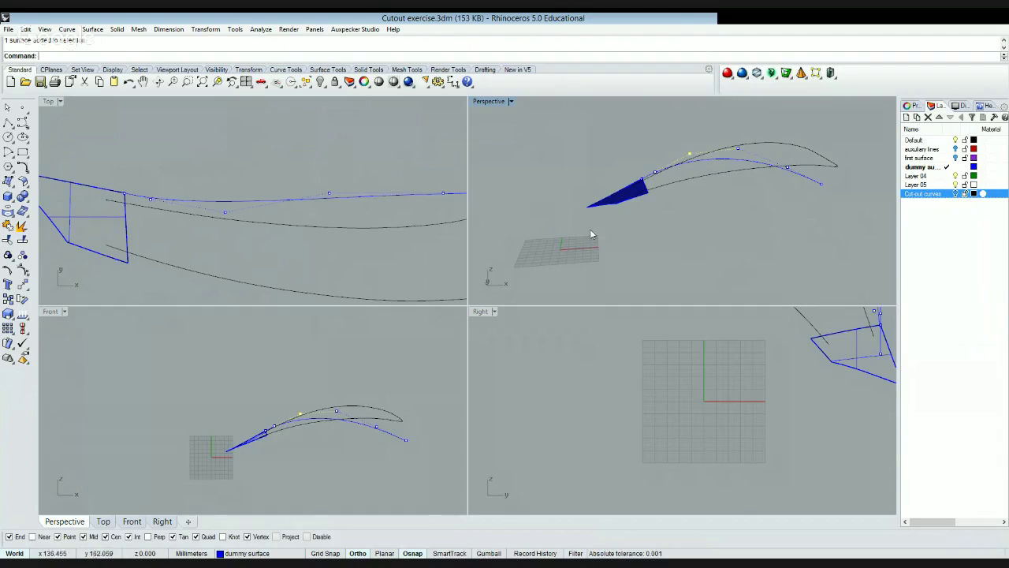
click(322, 426)
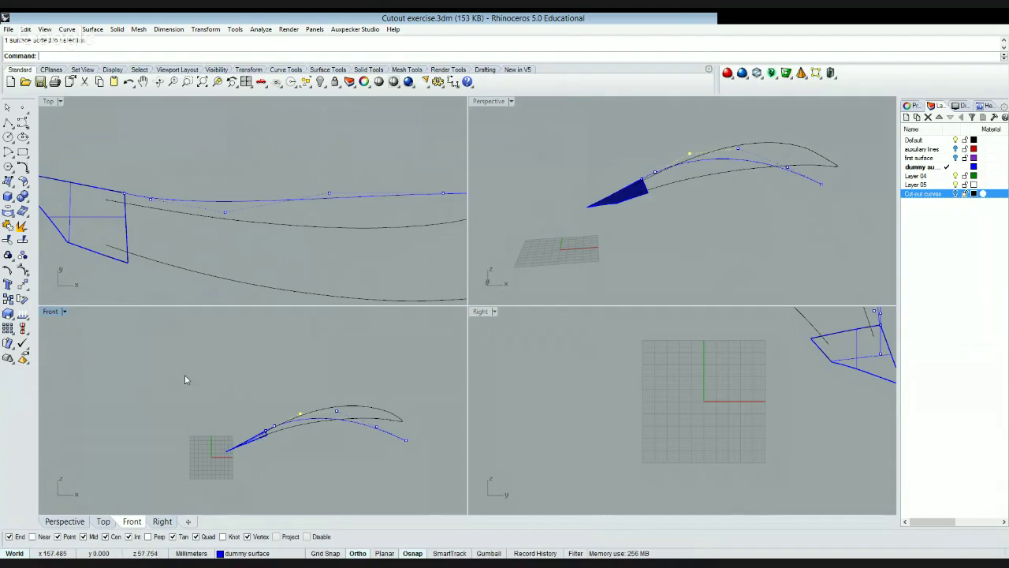
click(341, 421)
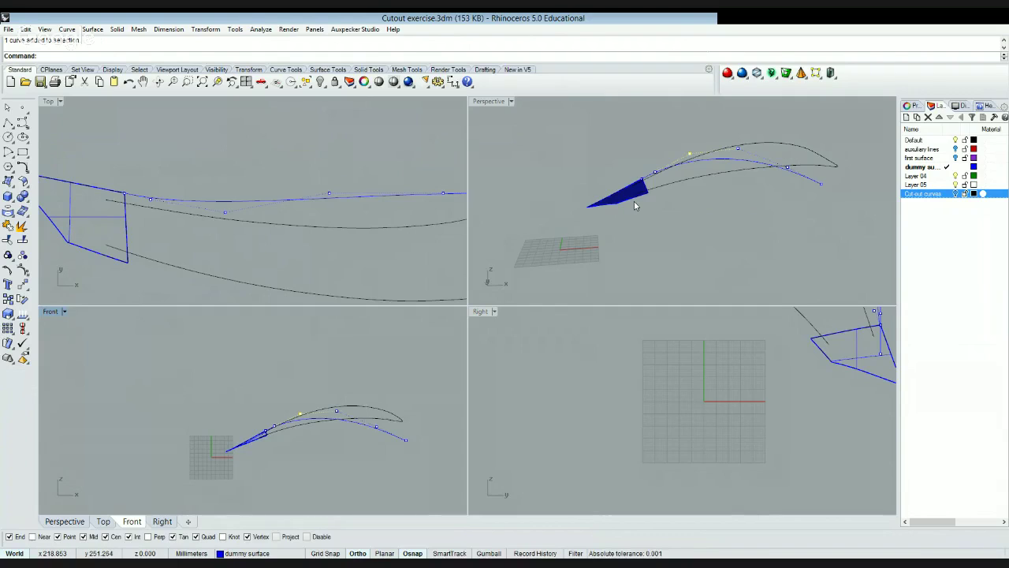
click(612, 239)
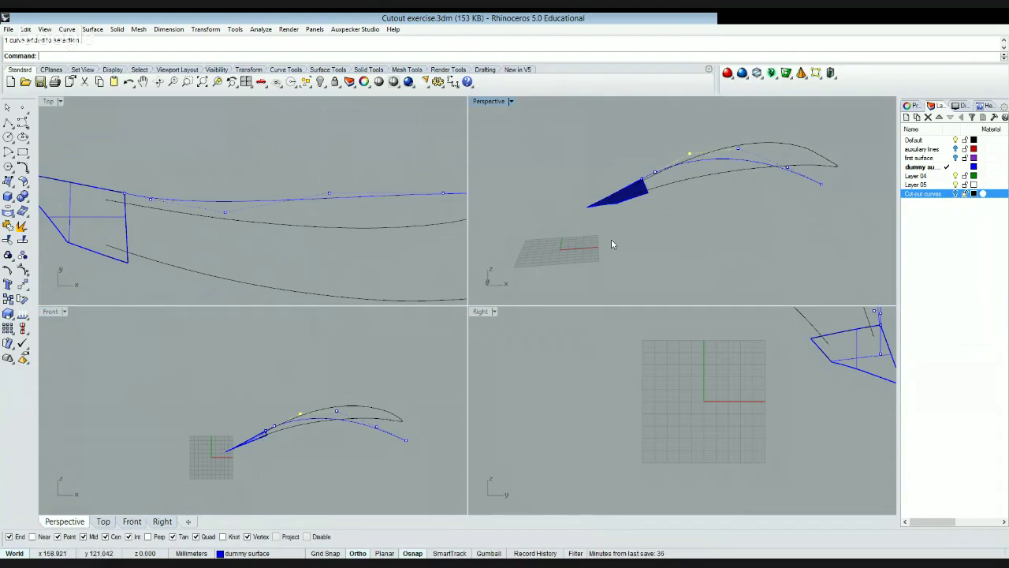
- Explode the selected curve into its separate segments
click(272, 273)
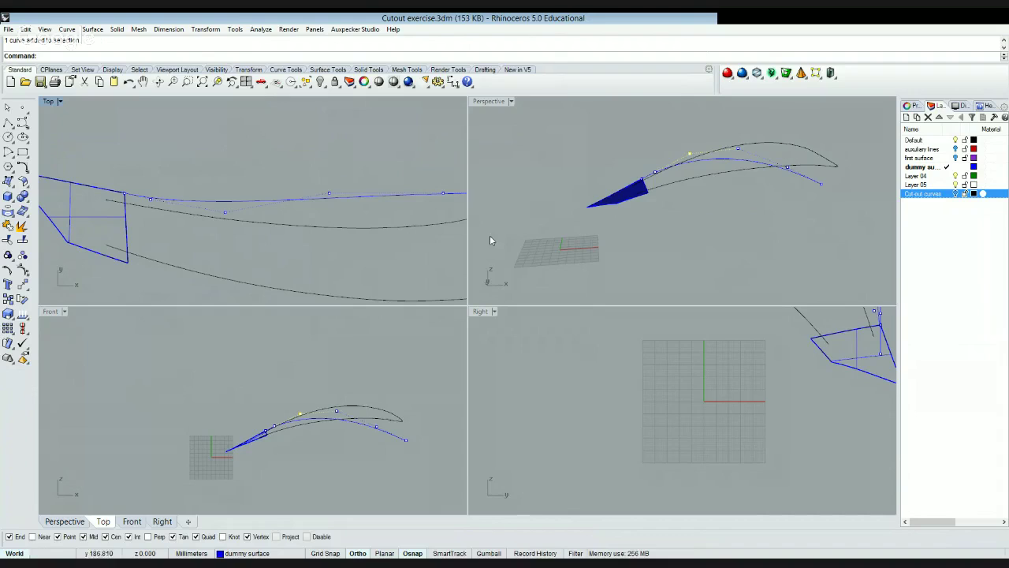
click(640, 234)
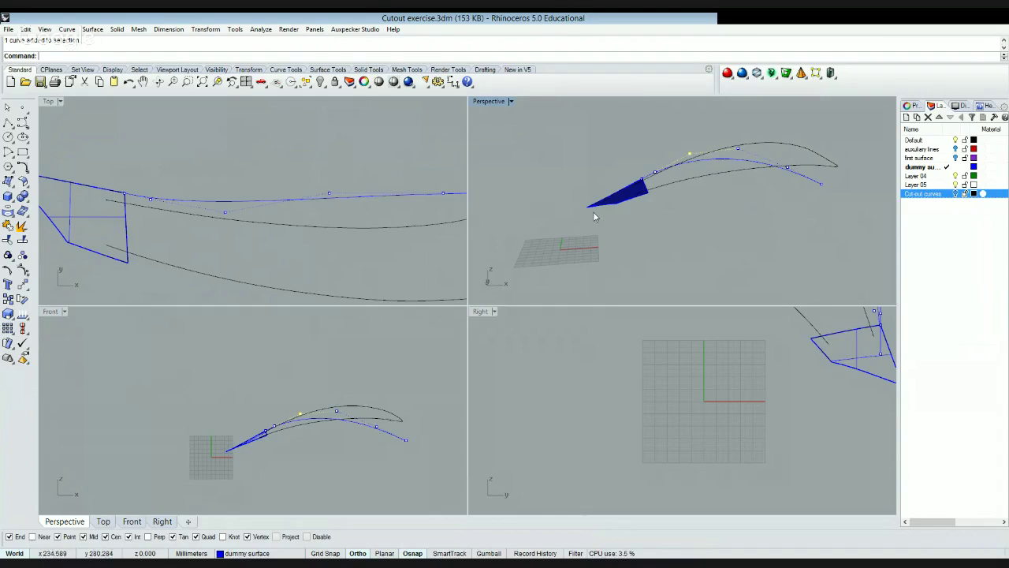
click(22, 228)
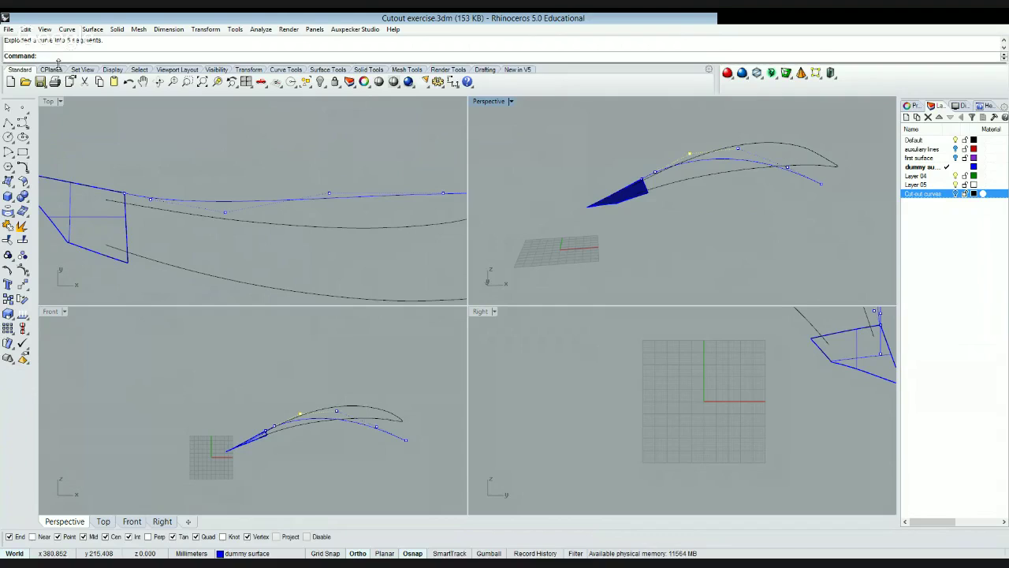
- Match the lower shaped curve's end to the dummy surface's edge in the maximized Perspective view
text(Matc)
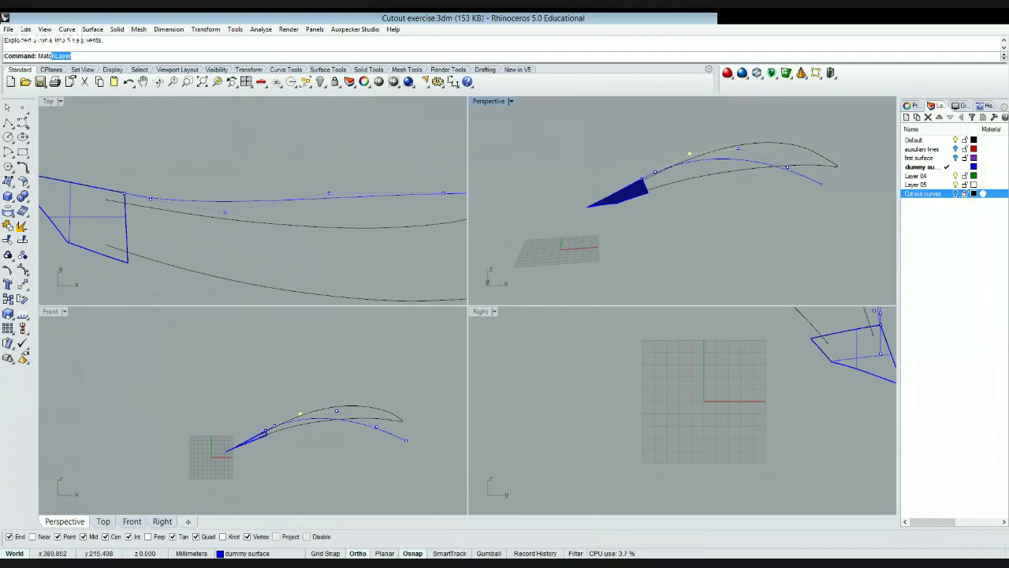
text(h)
key(Return)
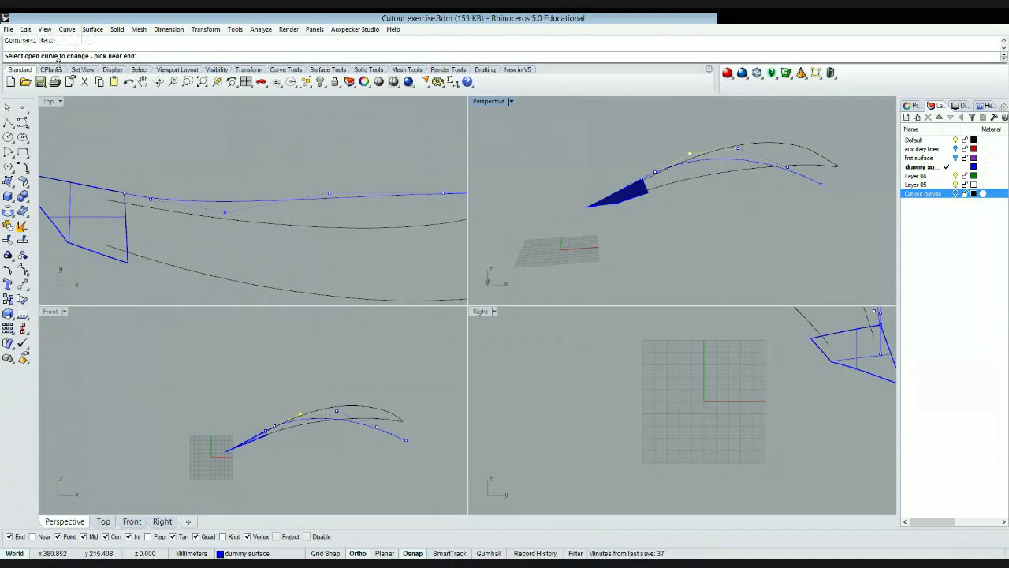
double_click(485, 104)
mouse_move(263, 309)
right_down()
mouse_move(231, 273)
mouse_move(255, 317)
right_up()
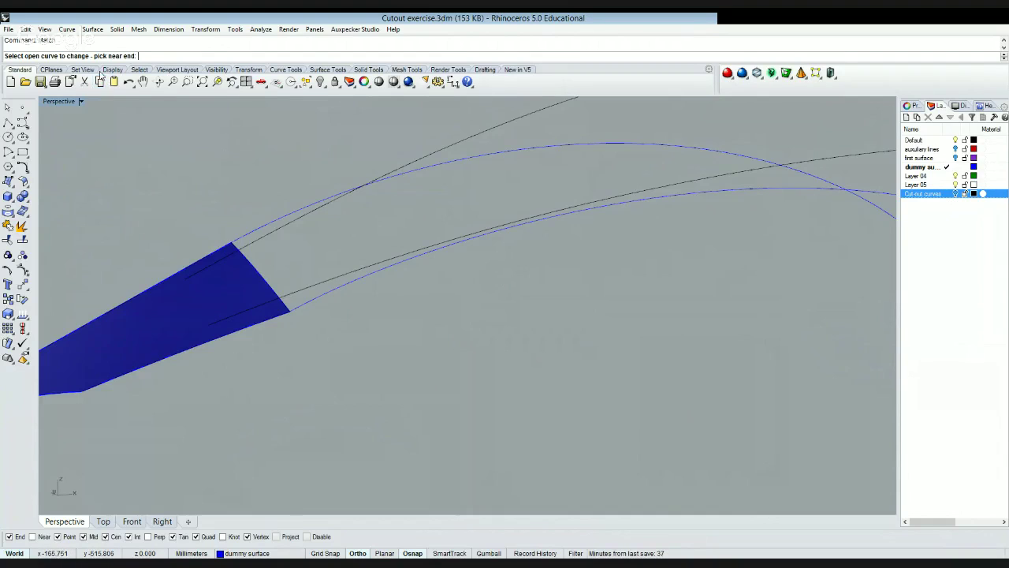
click(332, 298)
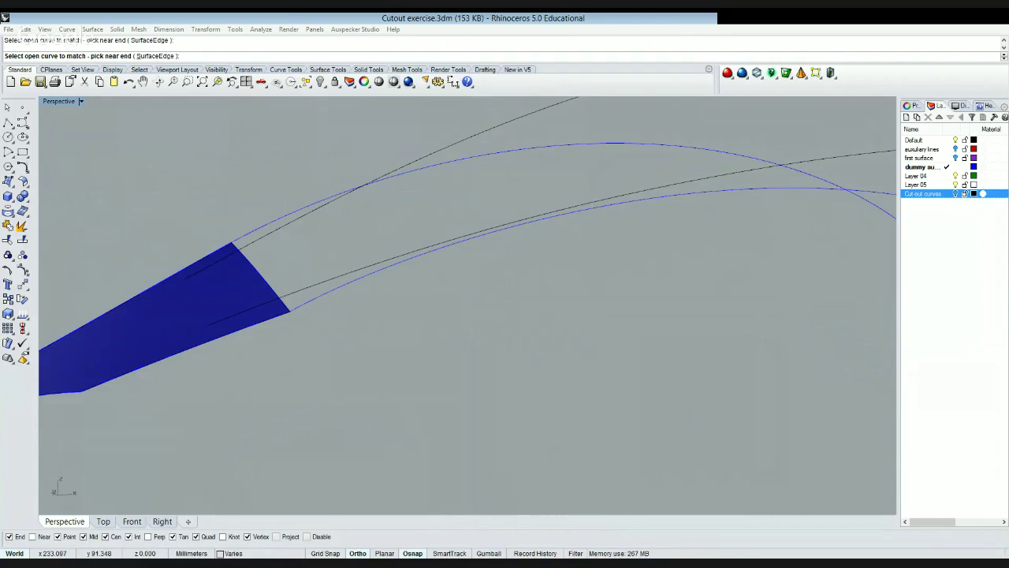
key(Escape)
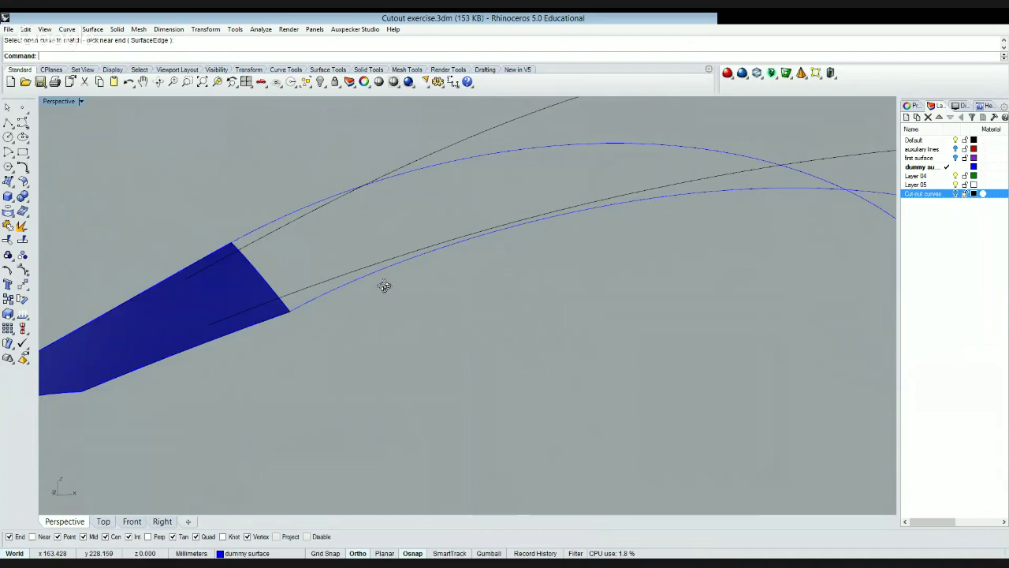
- Undo and redo the curve match to compare the curve's shape before and after matching
click(453, 266)
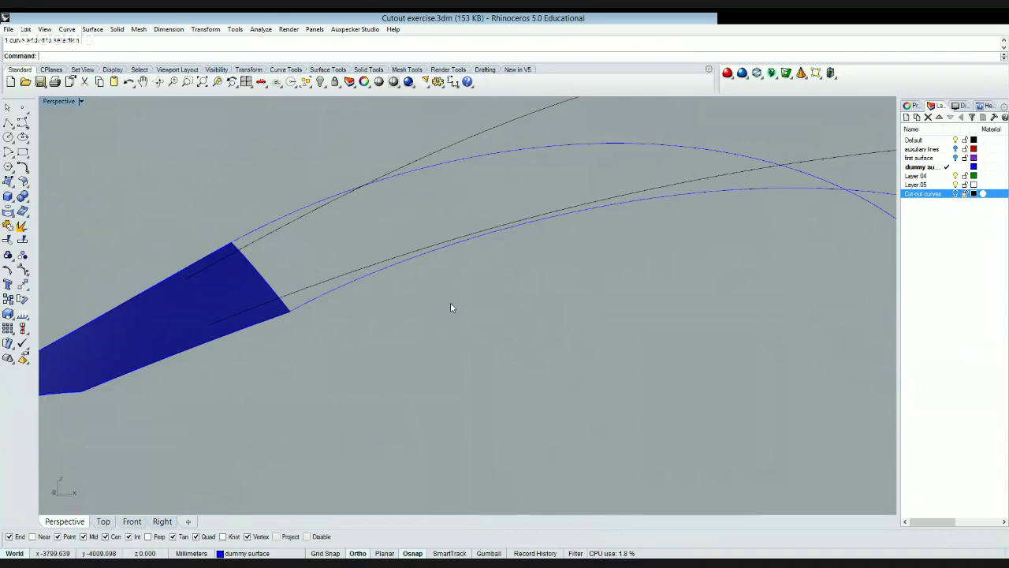
key(ctrl+z)
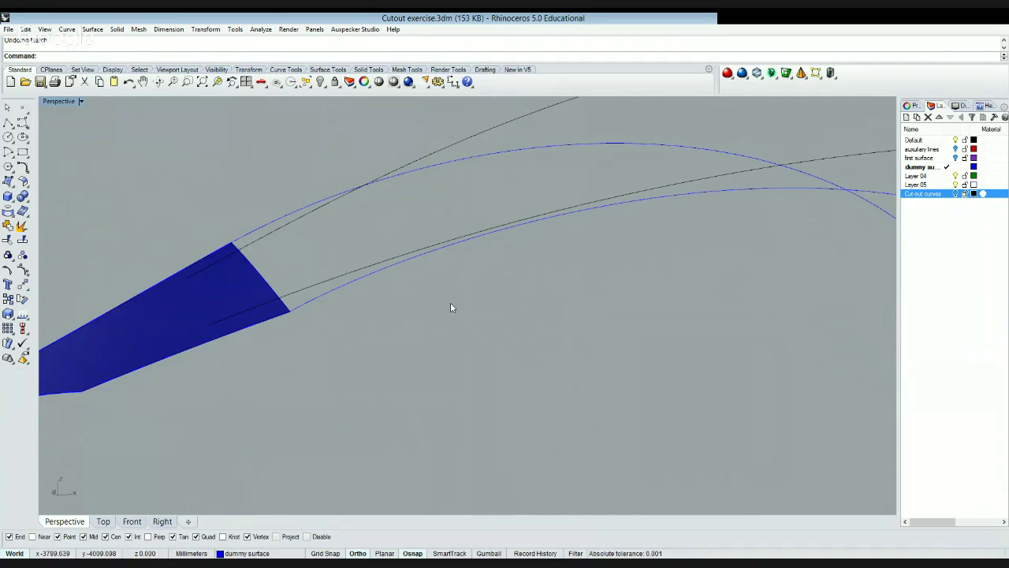
key(ctrl+y)
click(453, 262)
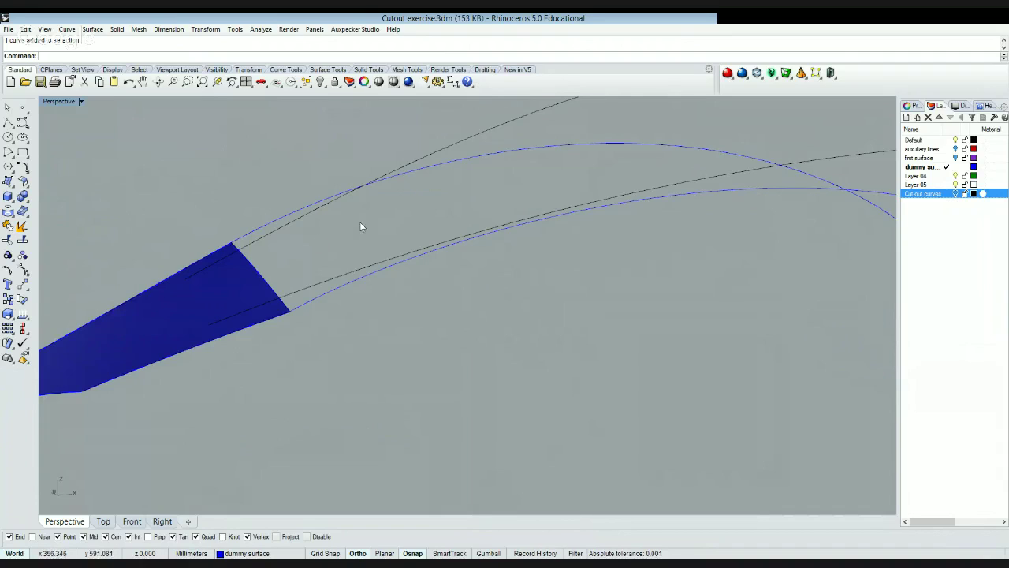
key(ctrl+y)
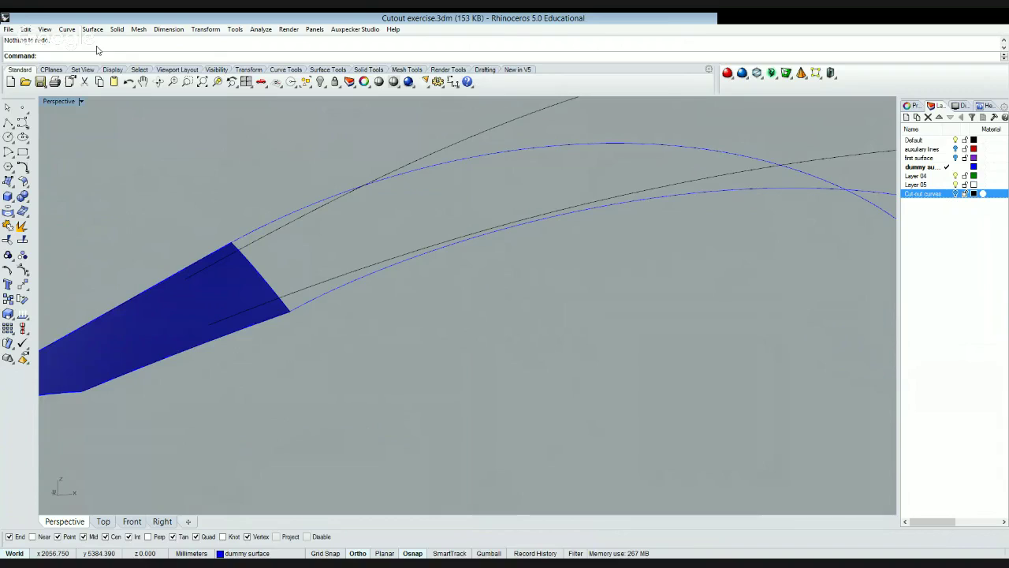
- Match the end of the other shaped curve to the dummy surface's edge
text(Match)
key(Return)
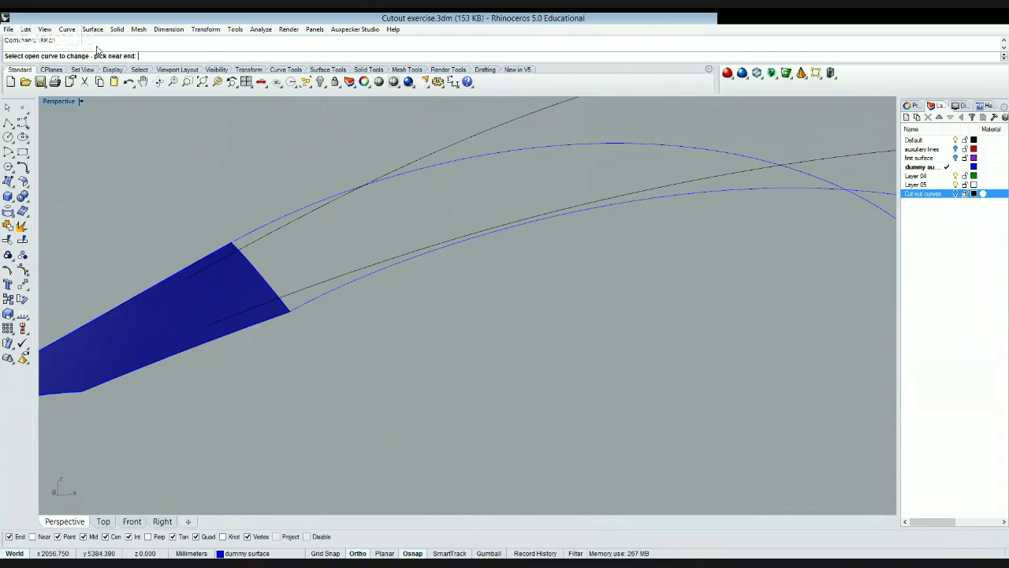
click(371, 249)
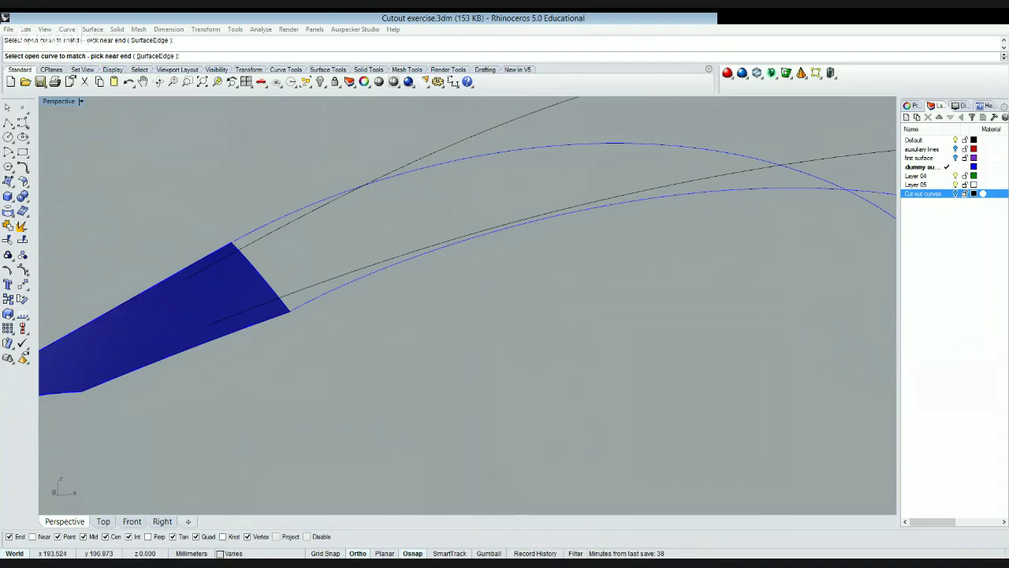
key(Escape)
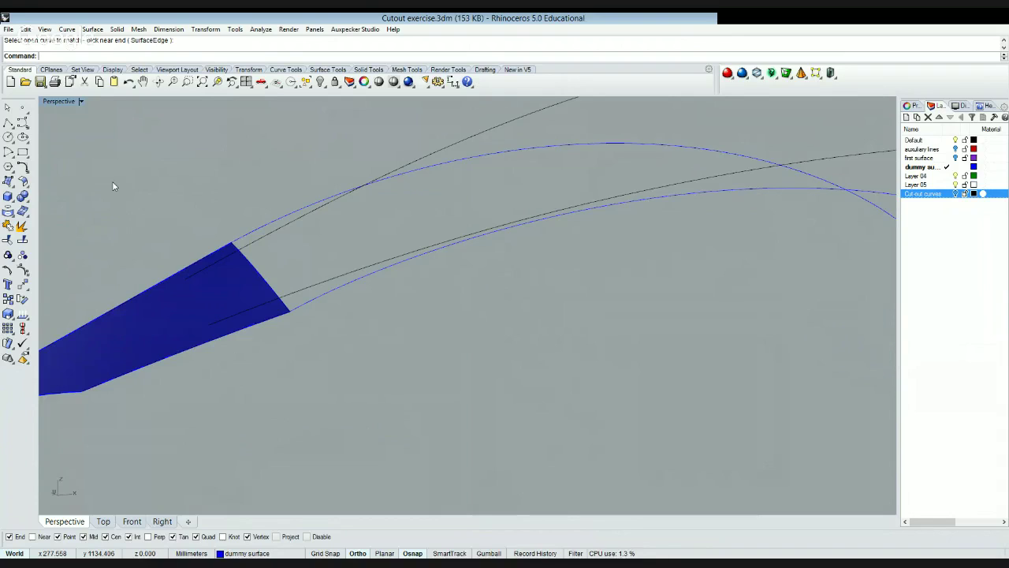
- Create a Sweep2 surface with the two shaped curves as rails and the dummy surface's end edge as cross section
text(Swee)
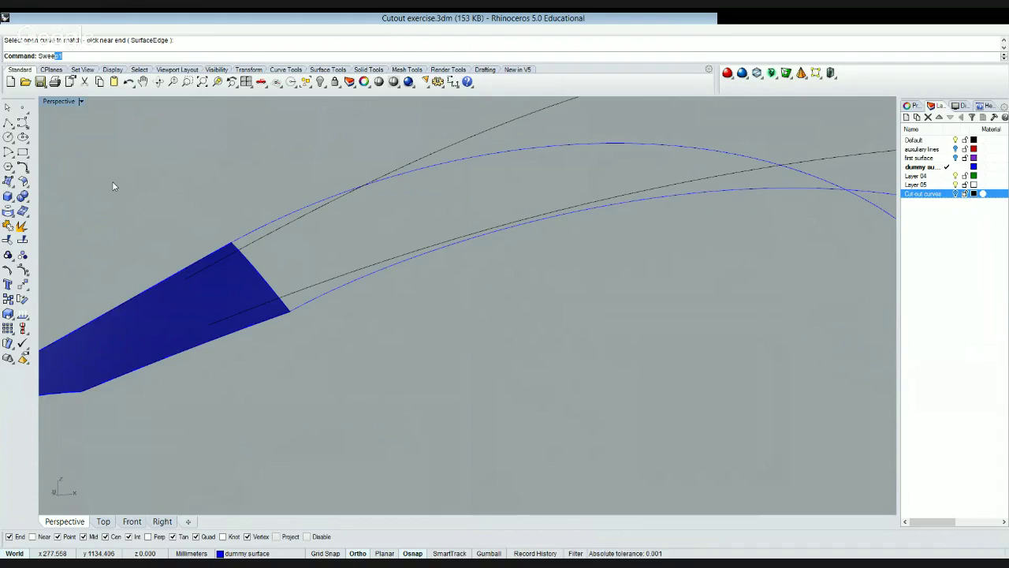
text(p2)
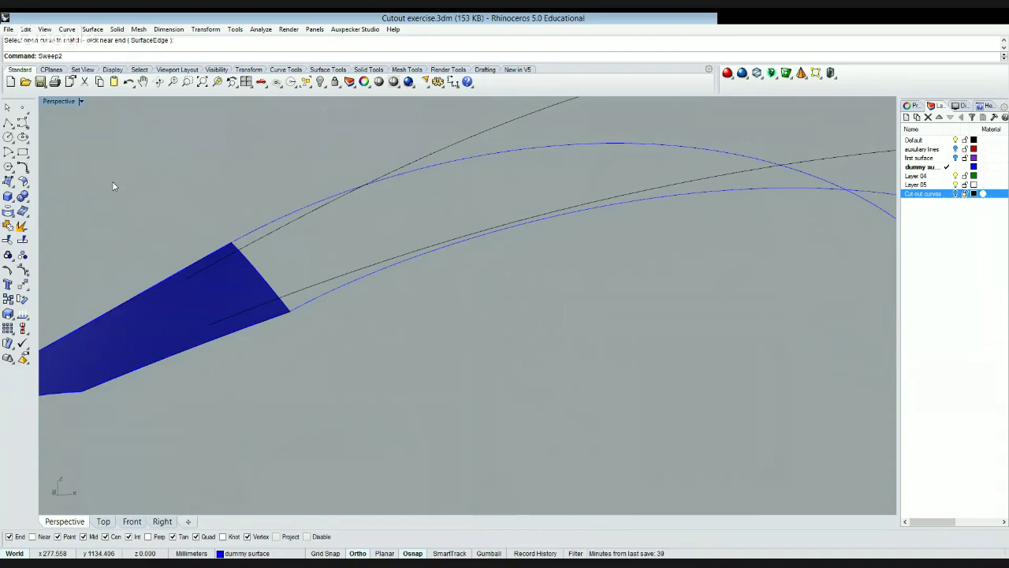
key(Return)
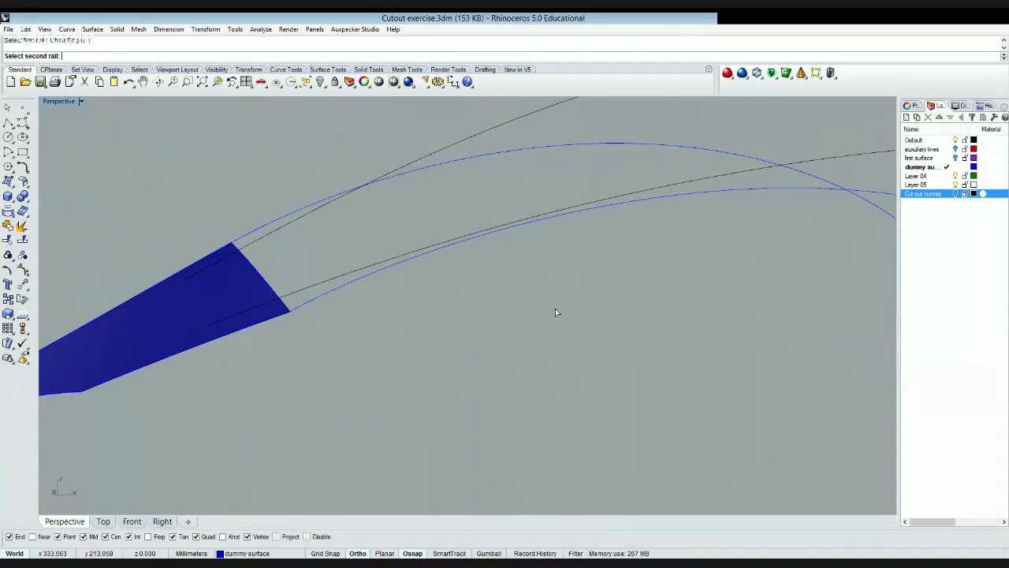
click(445, 290)
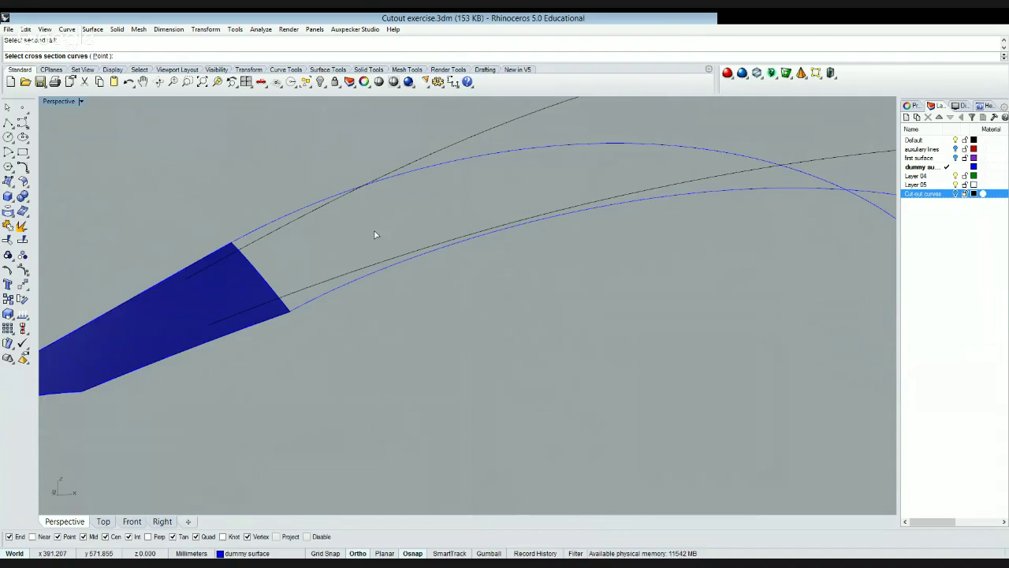
click(469, 322)
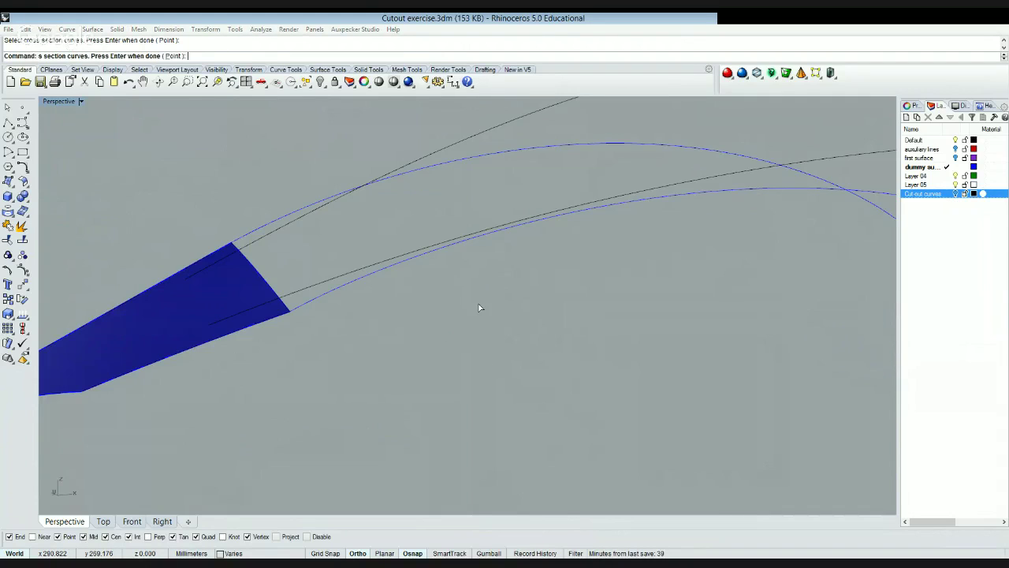
key(Return)
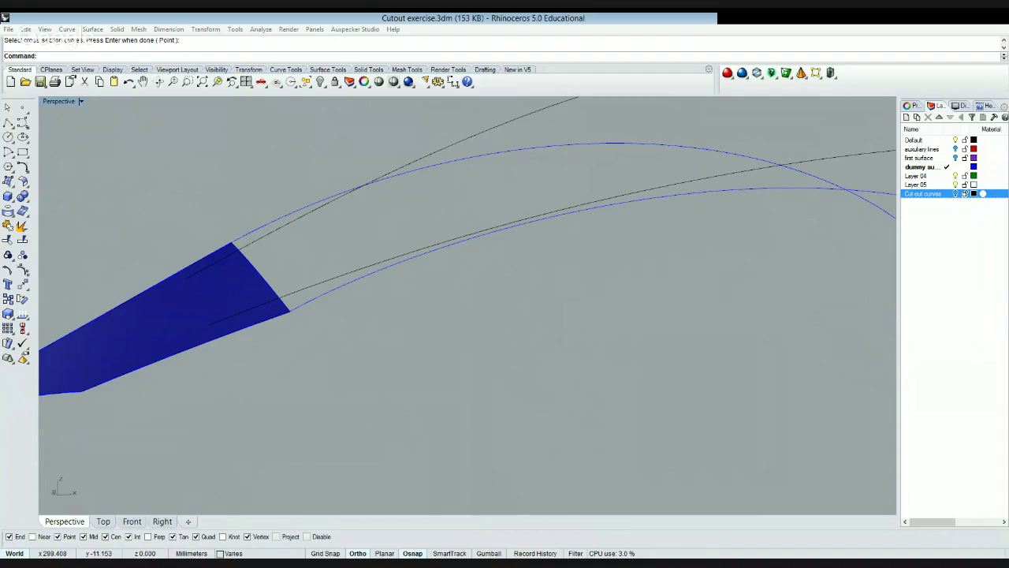
click(729, 387)
scroll(729, 386, down, 5)
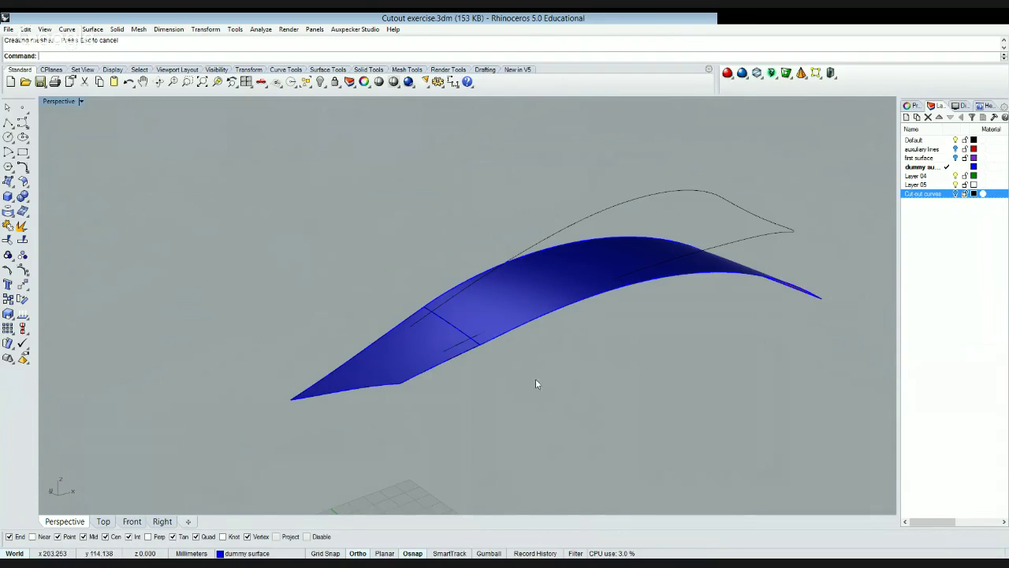
- Run a Zebra stripe analysis on the dummy surface and the swept surface to examine their transition
click(522, 299)
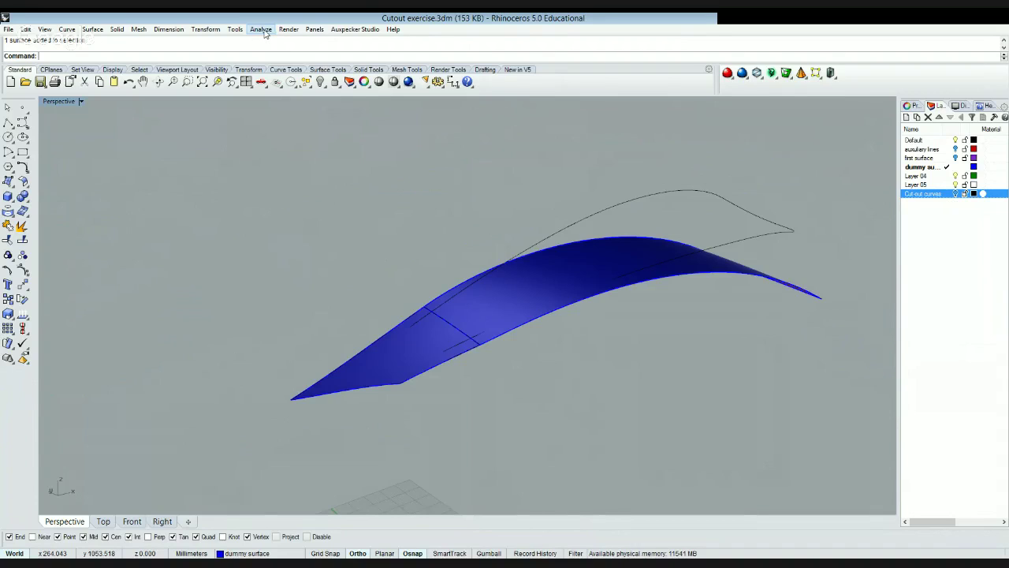
click(263, 30)
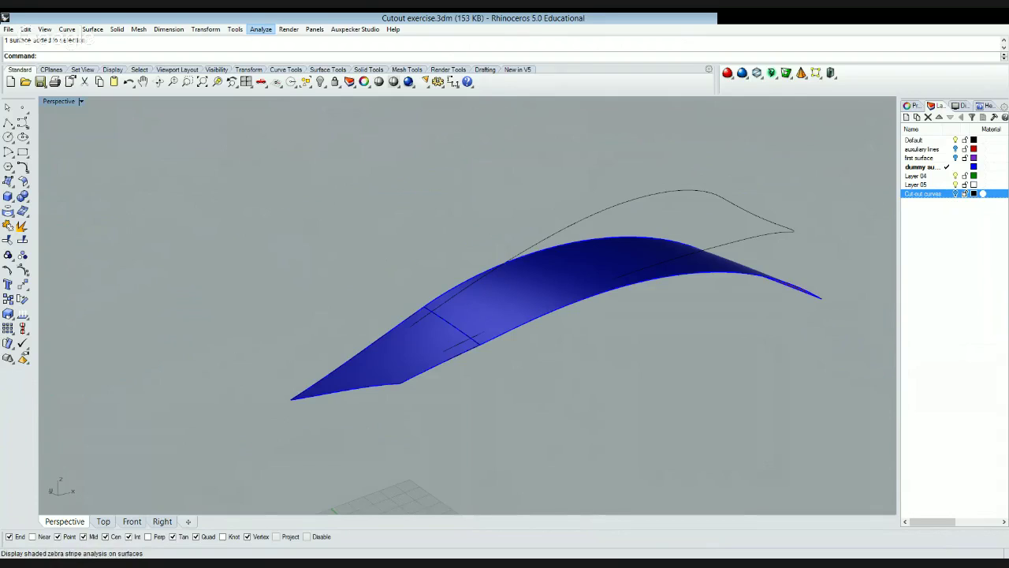
click(363, 100)
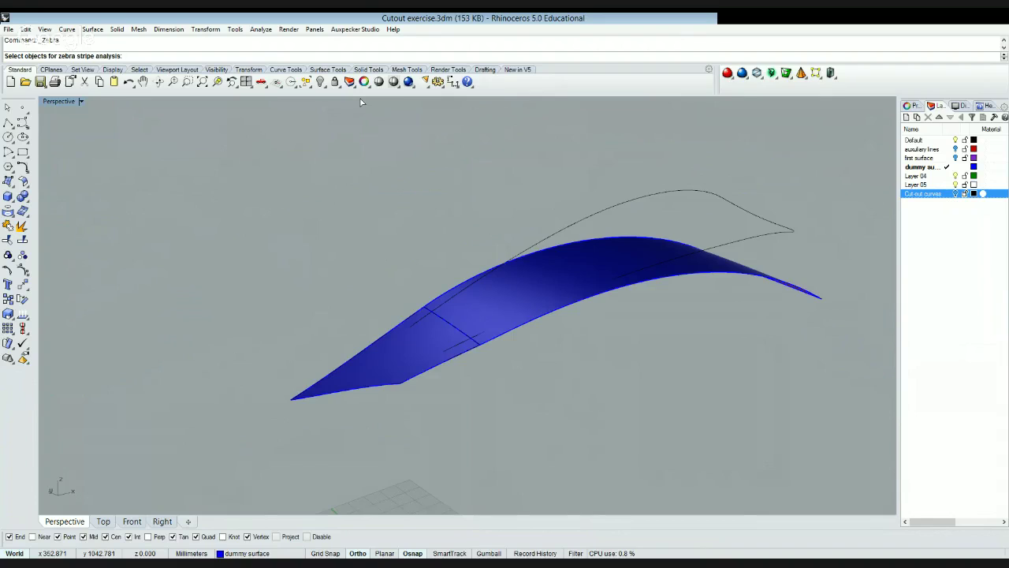
click(489, 284)
key(Return)
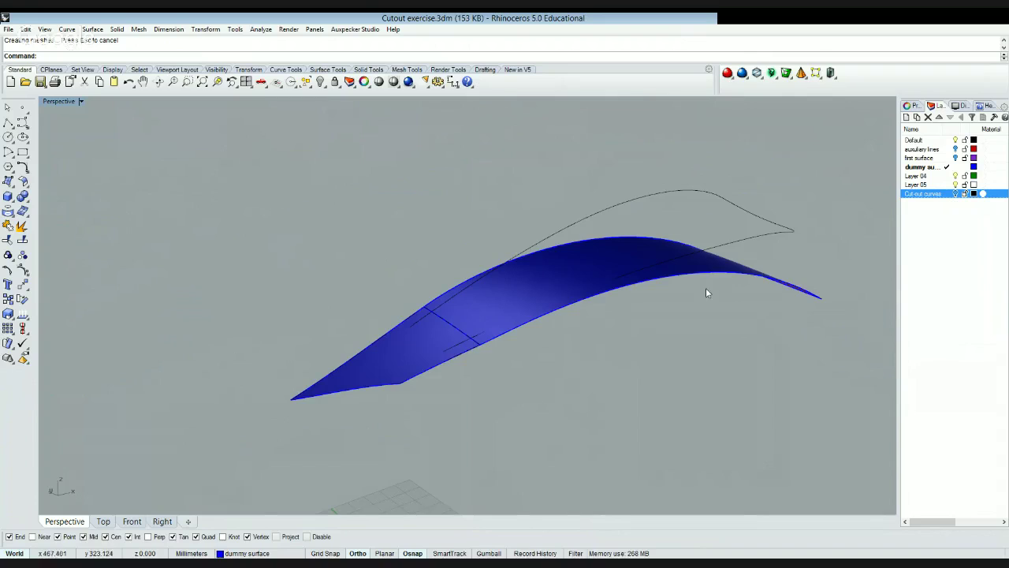
- Extrude the cut-out curve beside the swept surface with ExtrudeCrv
click(579, 252)
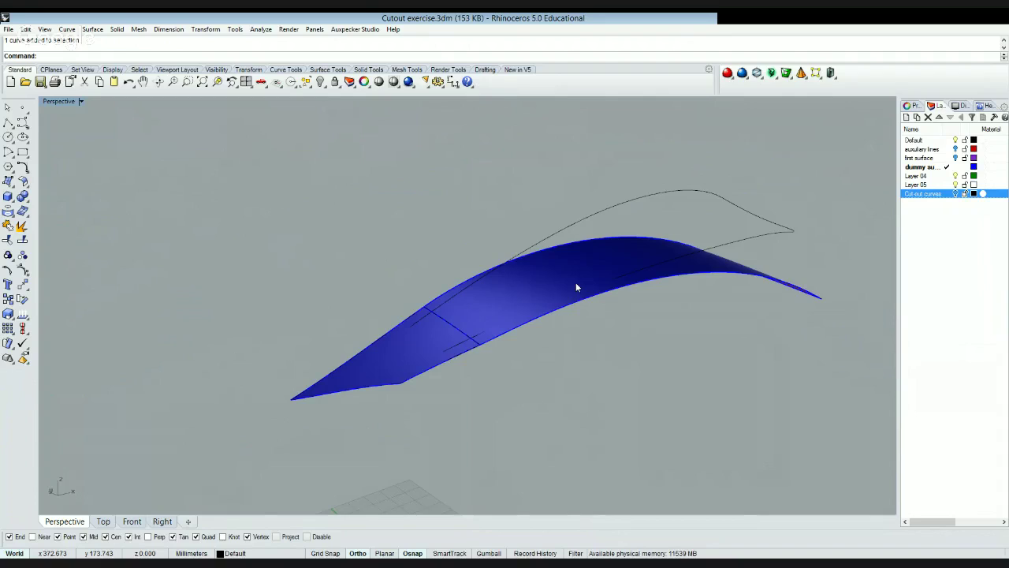
text(ExtrudeCrv)
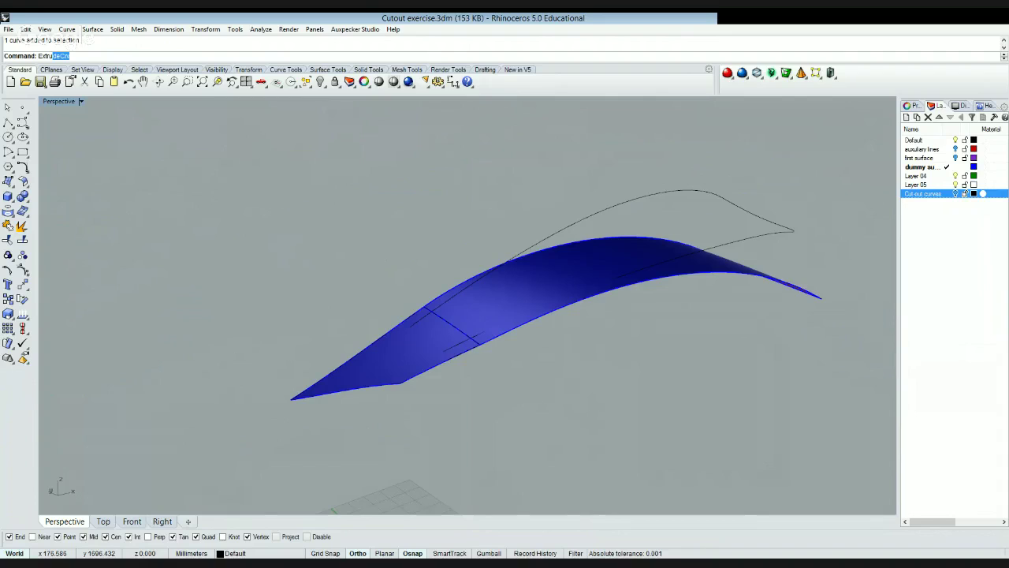
- Extrude the selected cut-out curve as a tapered surface with a 10-degree draft angle, crossing the curved surface
key(Return)
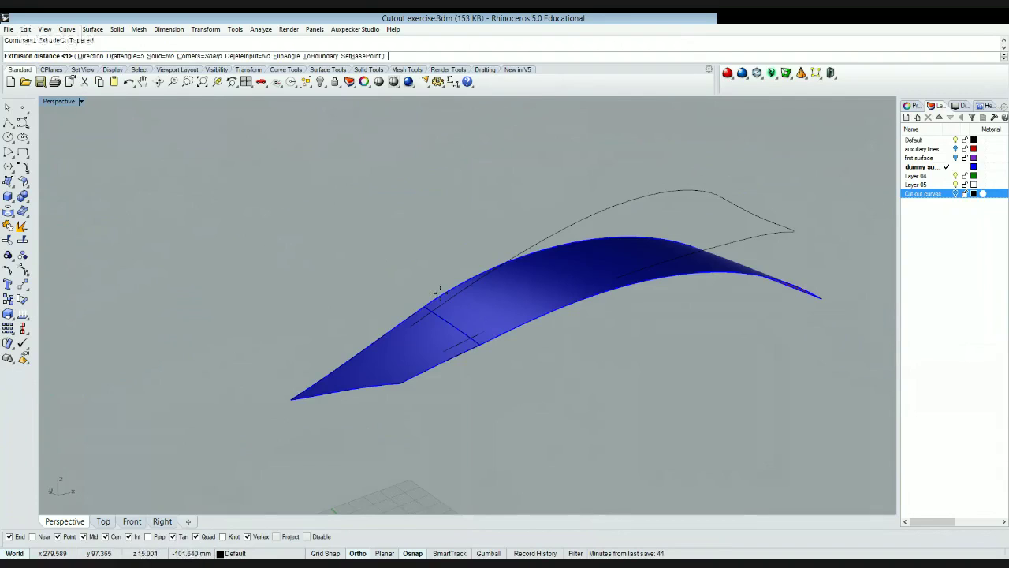
click(123, 56)
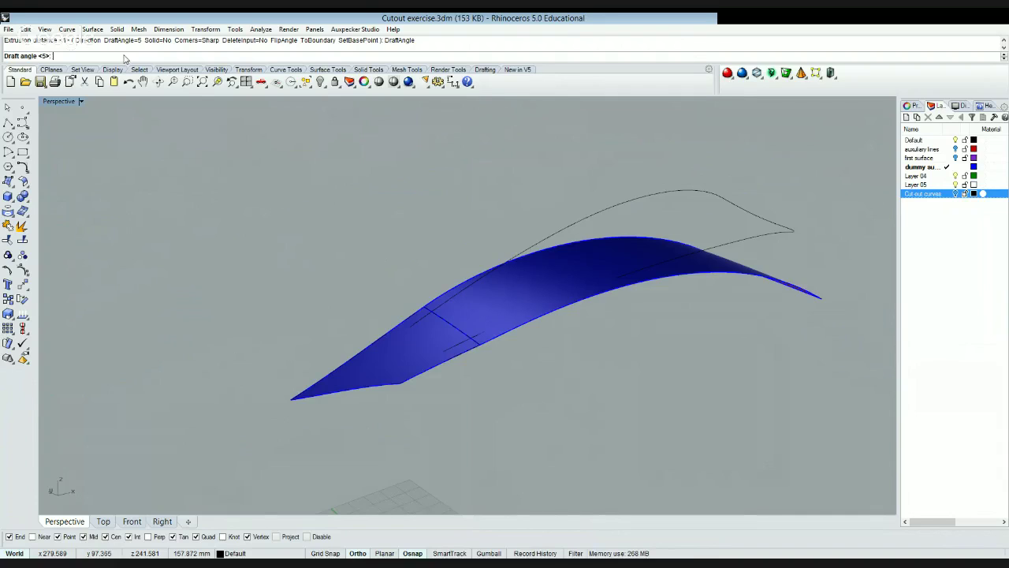
text(10)
key(Return)
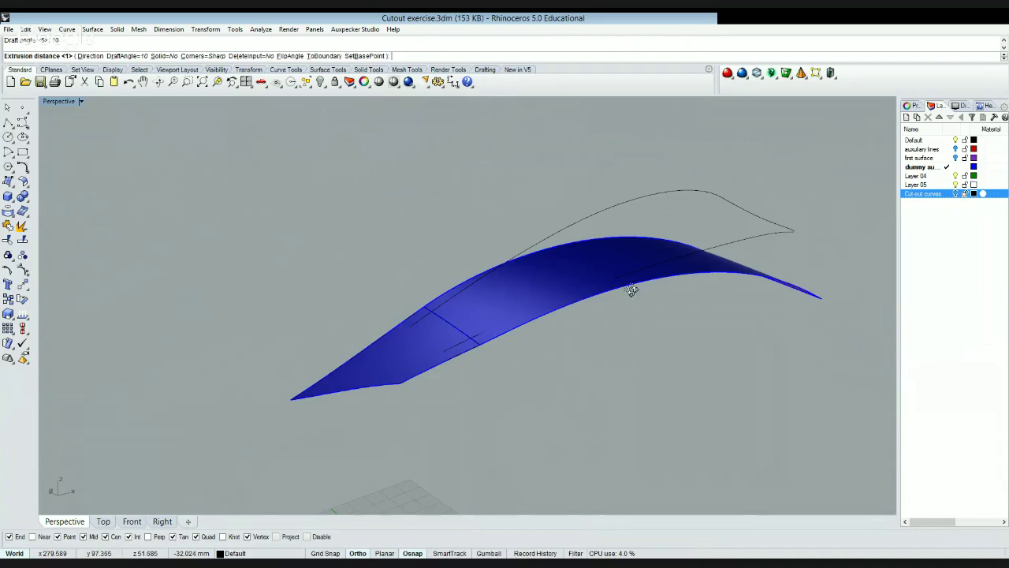
double_click(58, 102)
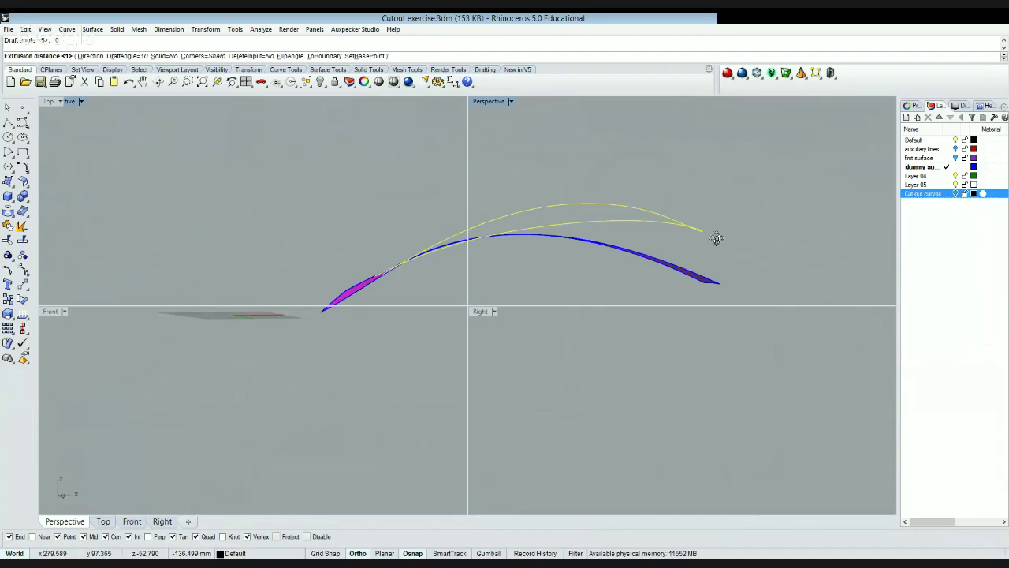
click(761, 186)
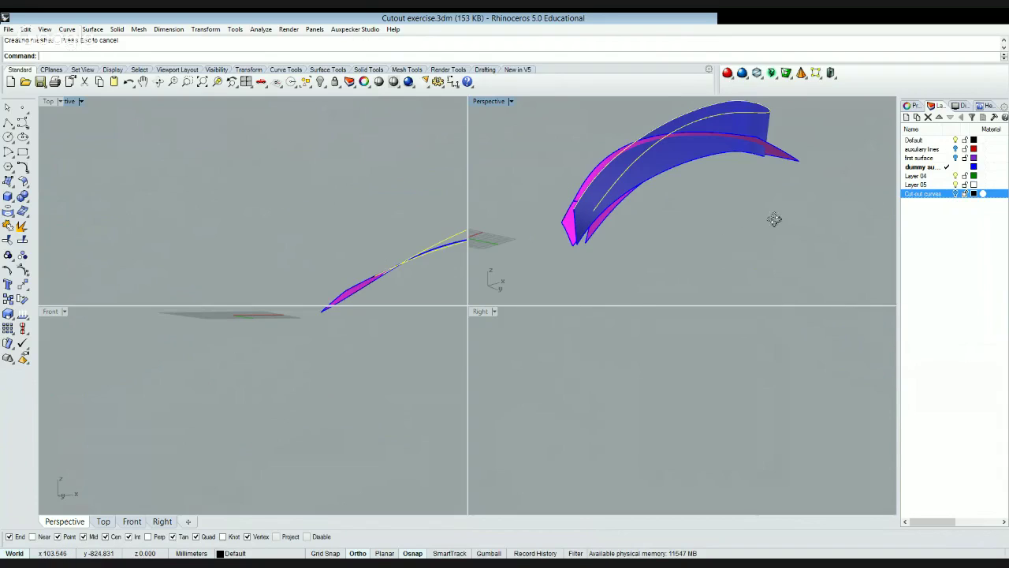
right_click(716, 260)
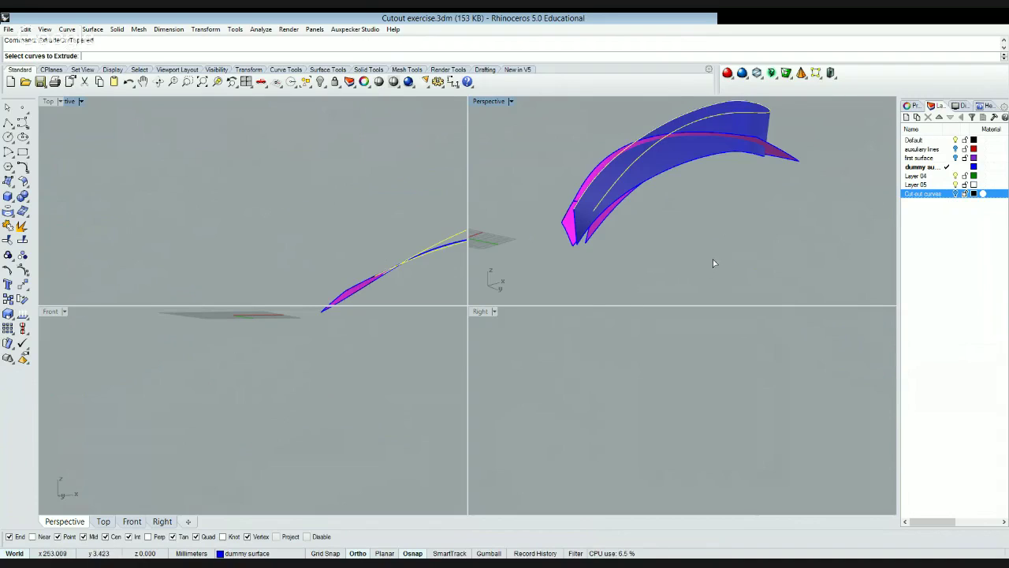
key(Escape)
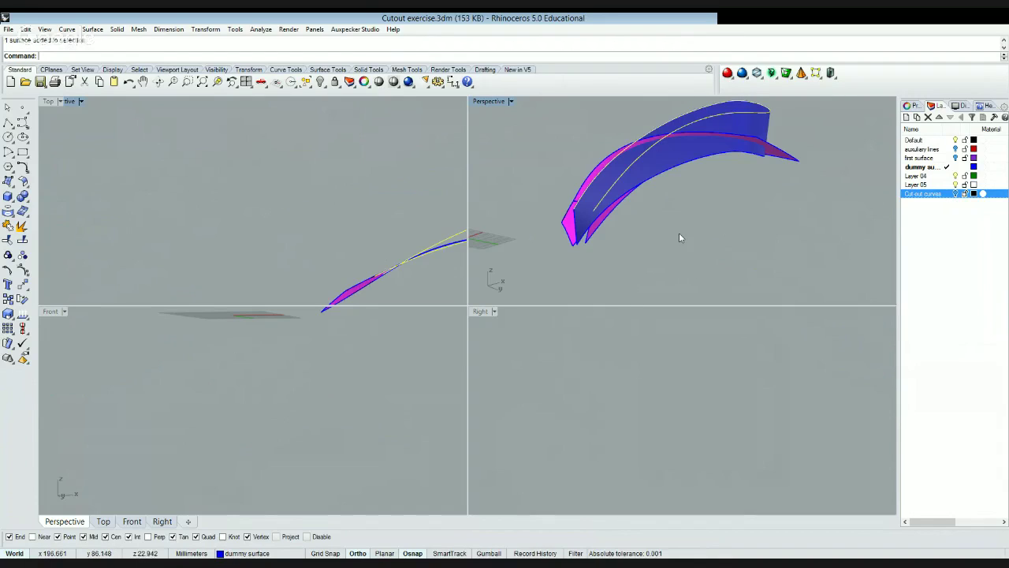
- Refit the tapered surface with a fitting tolerance of 0.001
right_drag(696, 259, 721, 245)
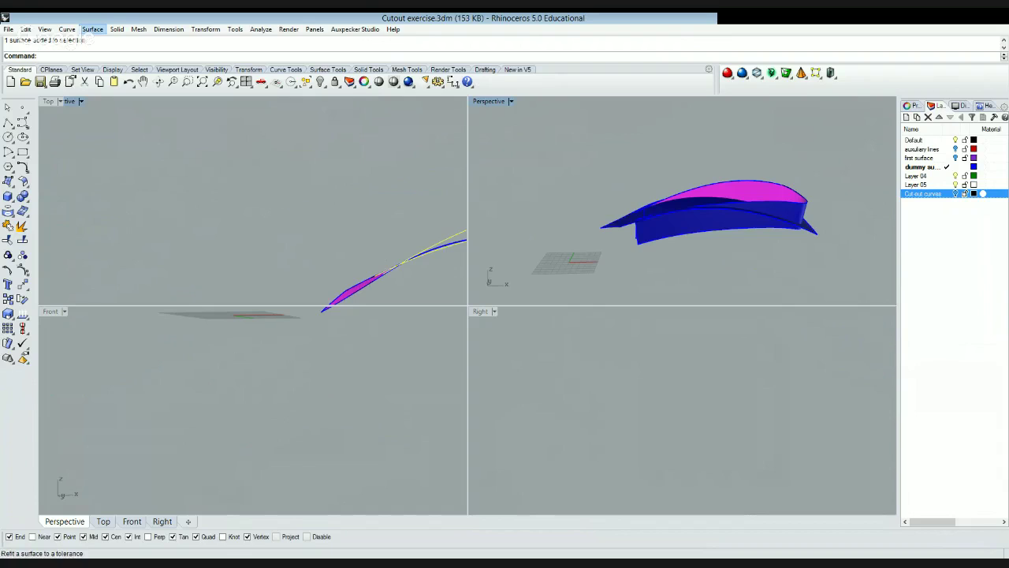
click(254, 386)
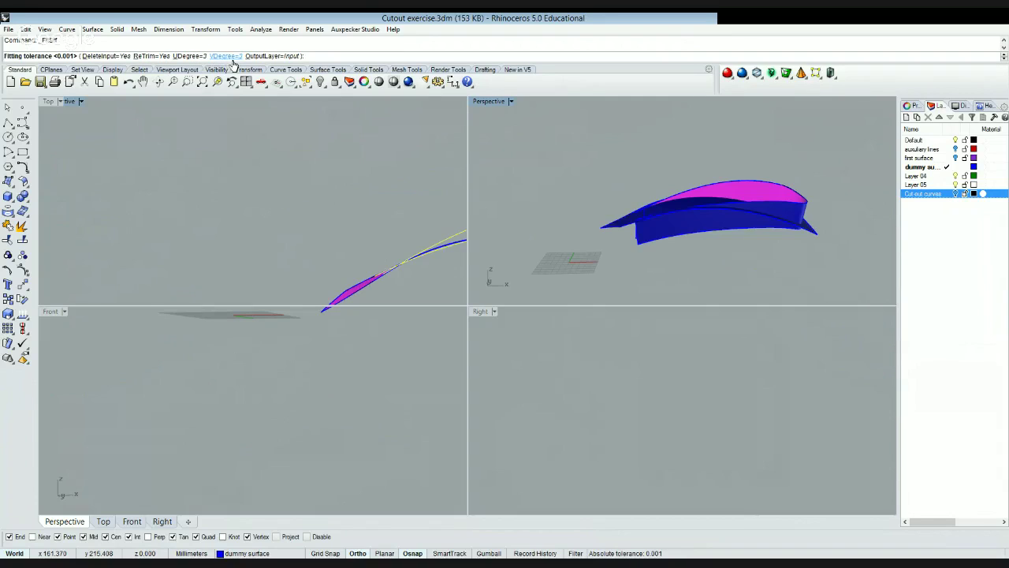
click(262, 126)
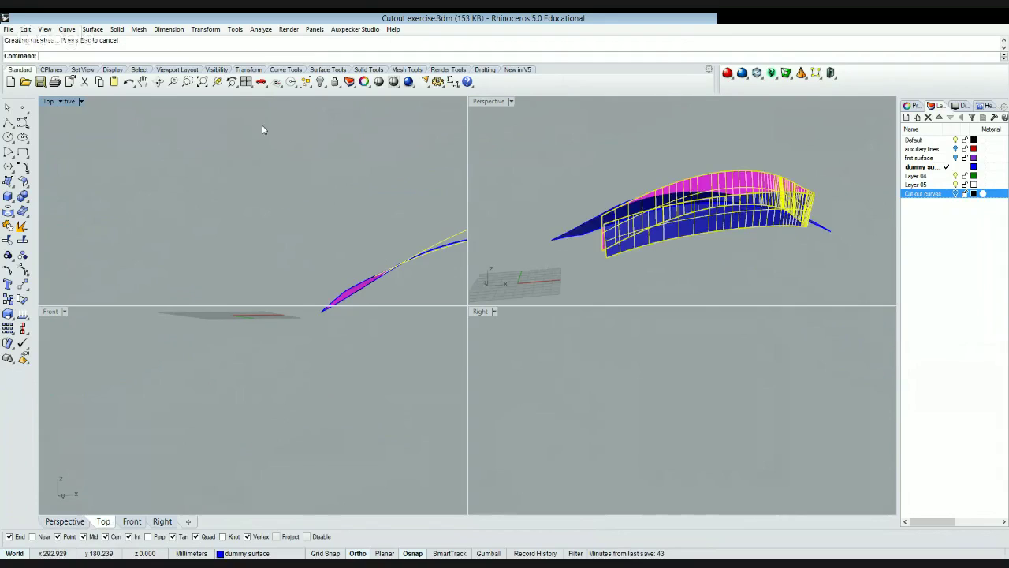
click(756, 251)
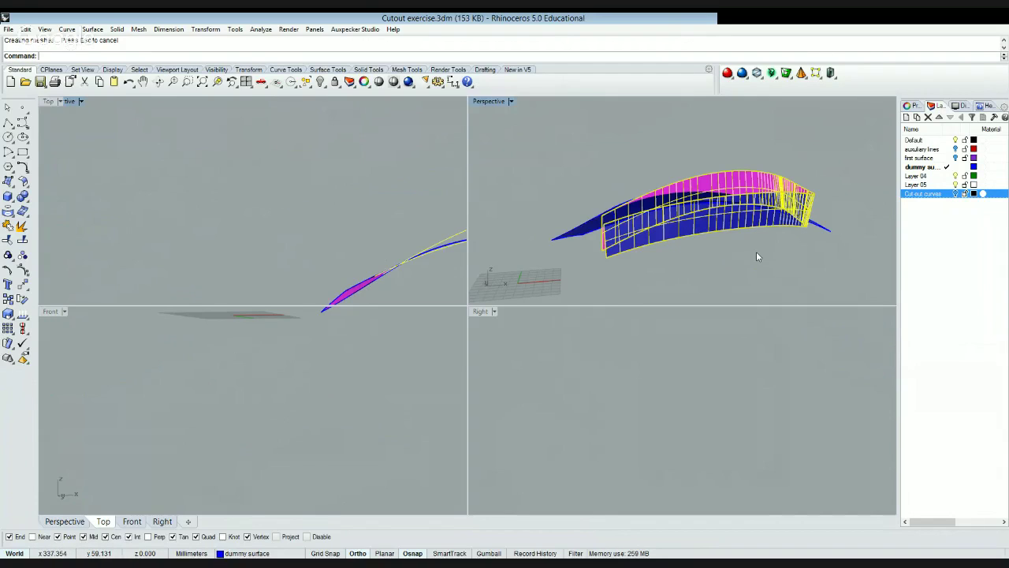
click(788, 194)
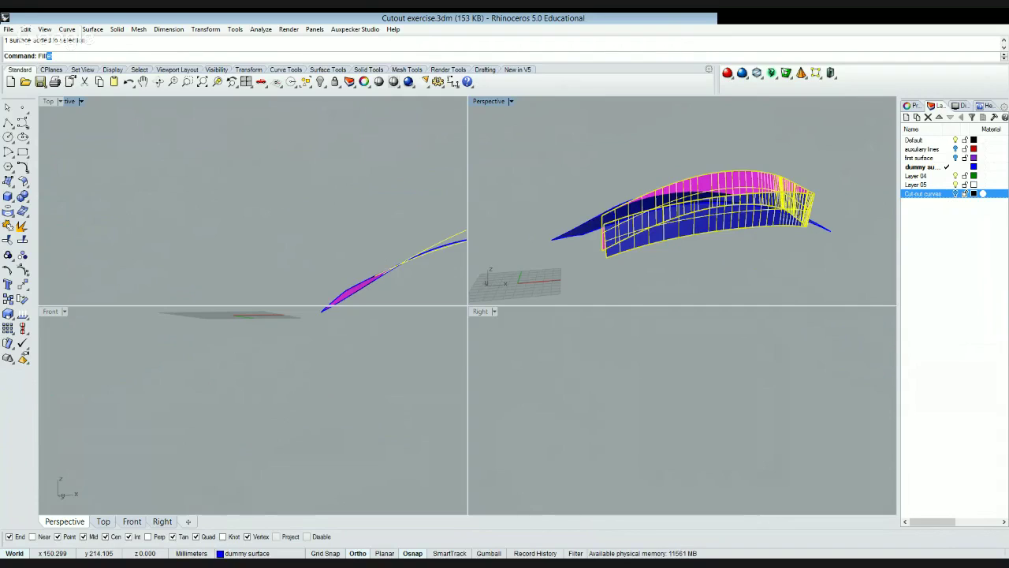
- Fillet the curved dummy surface and the tapered wall with radius 5, Extend set to No and Trim set to Yes
key(Return)
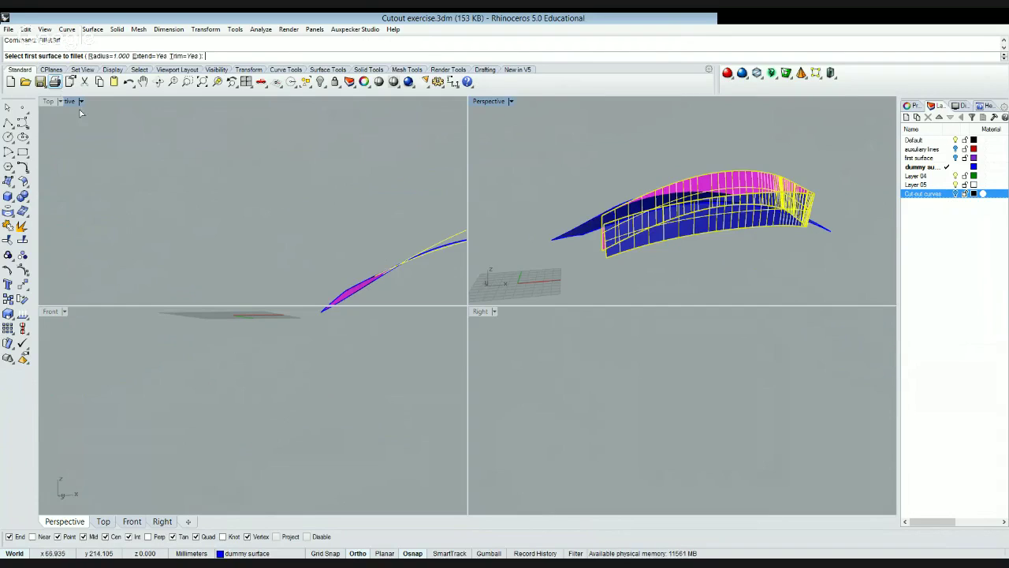
click(116, 57)
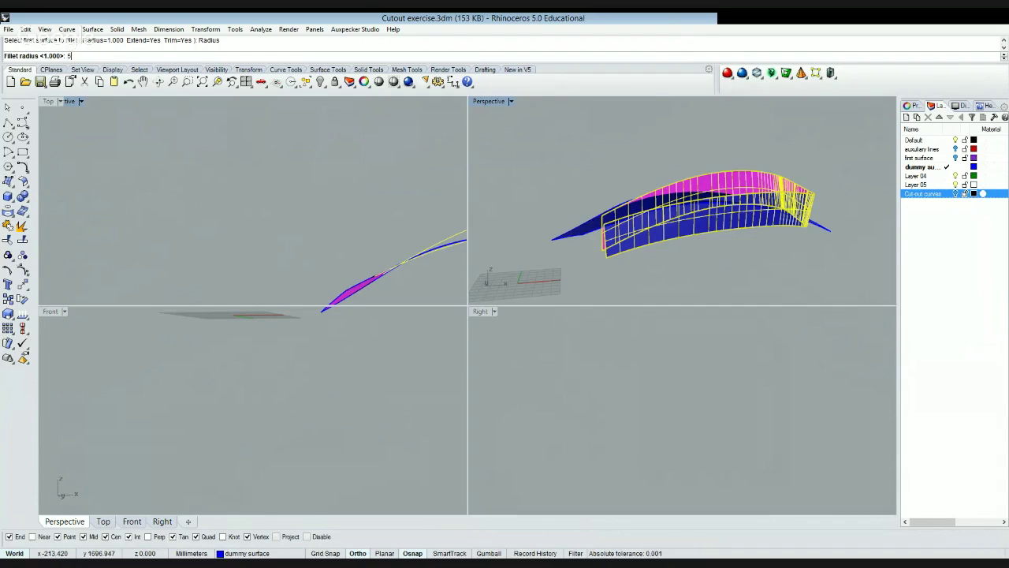
key(Return)
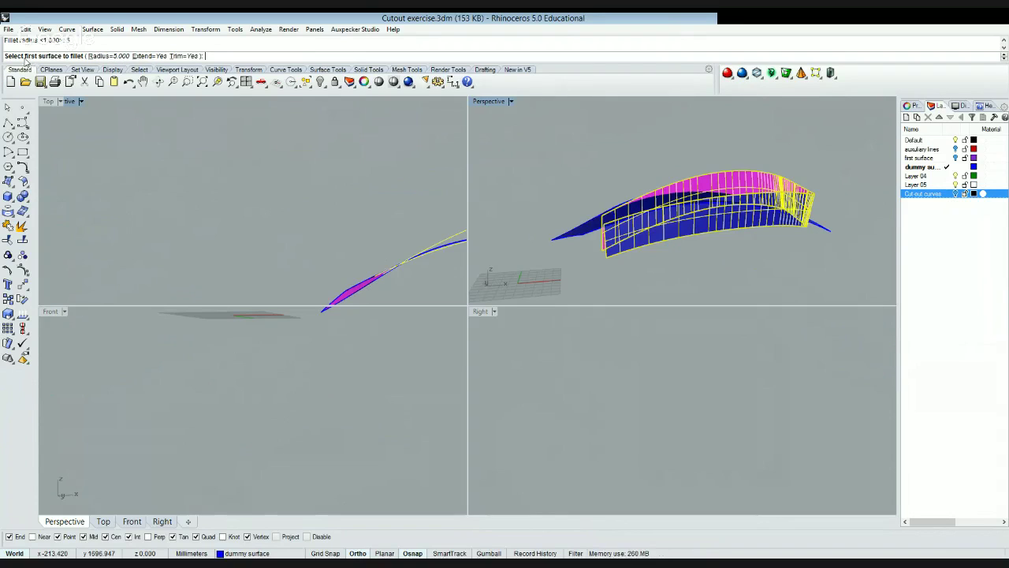
click(151, 56)
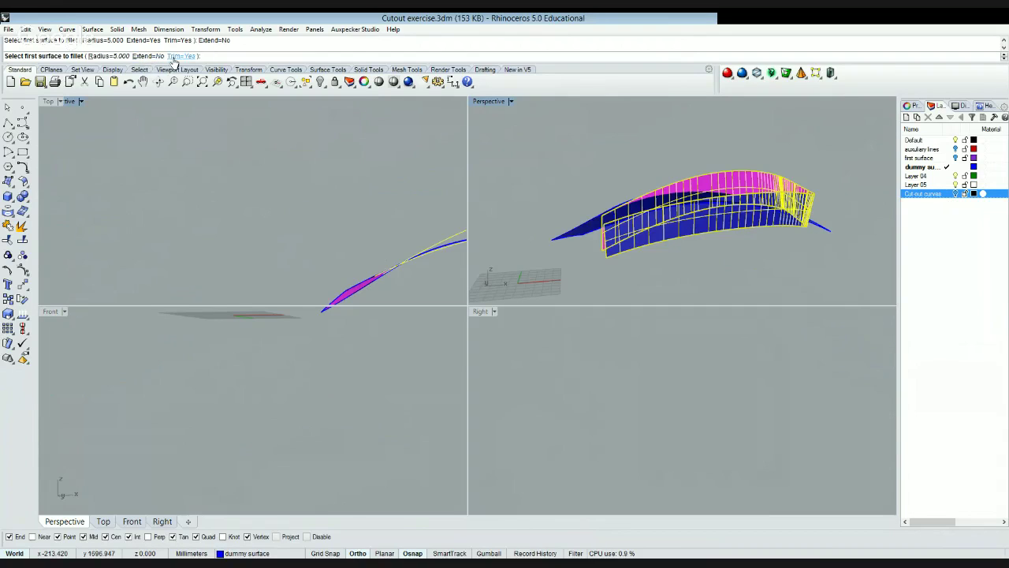
click(184, 57)
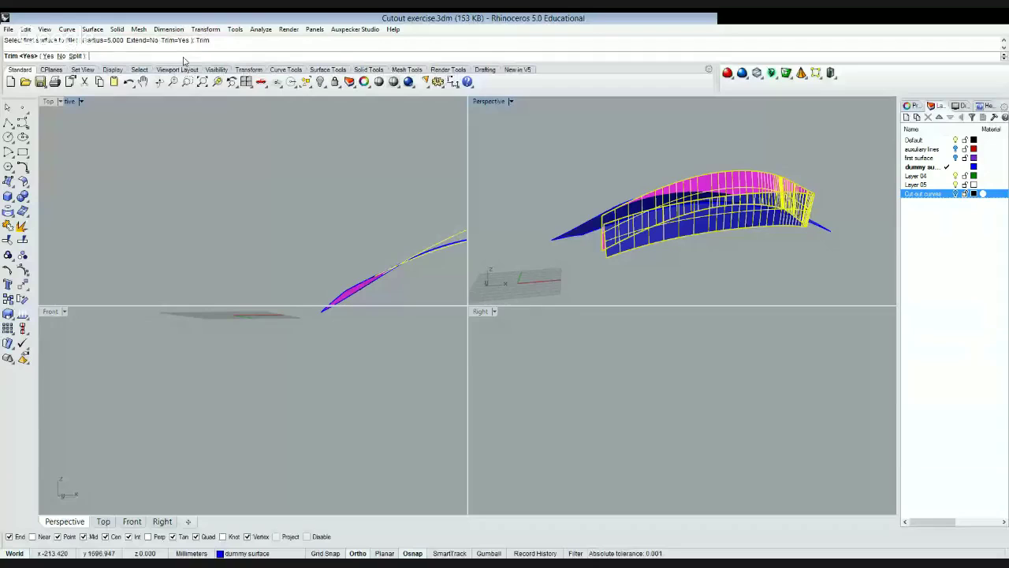
right_click(192, 118)
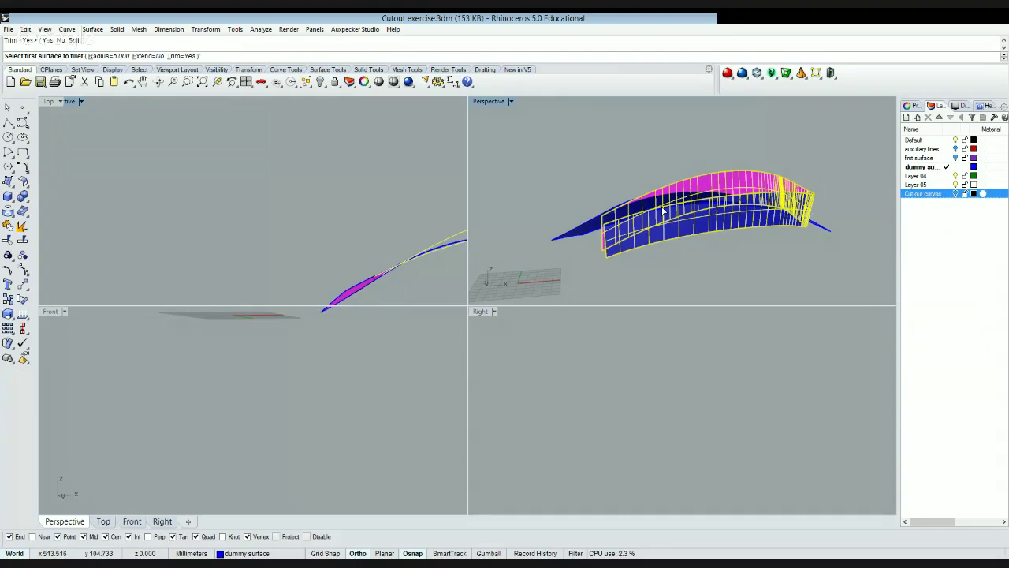
click(665, 211)
click(660, 215)
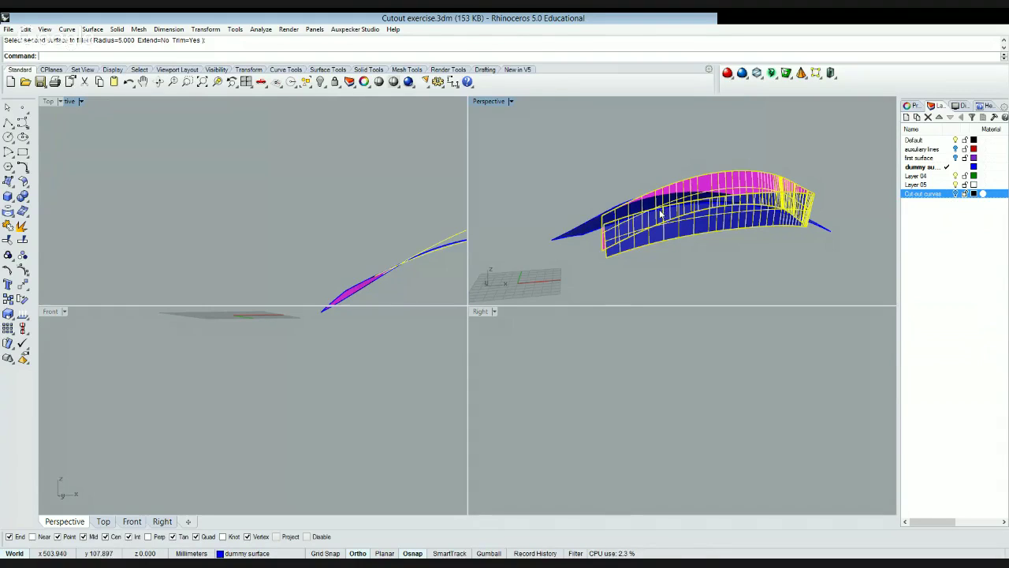
- Run the surface fillet again between the dummy surface and the tapered wall, keeping Trim set to Yes
key(Return)
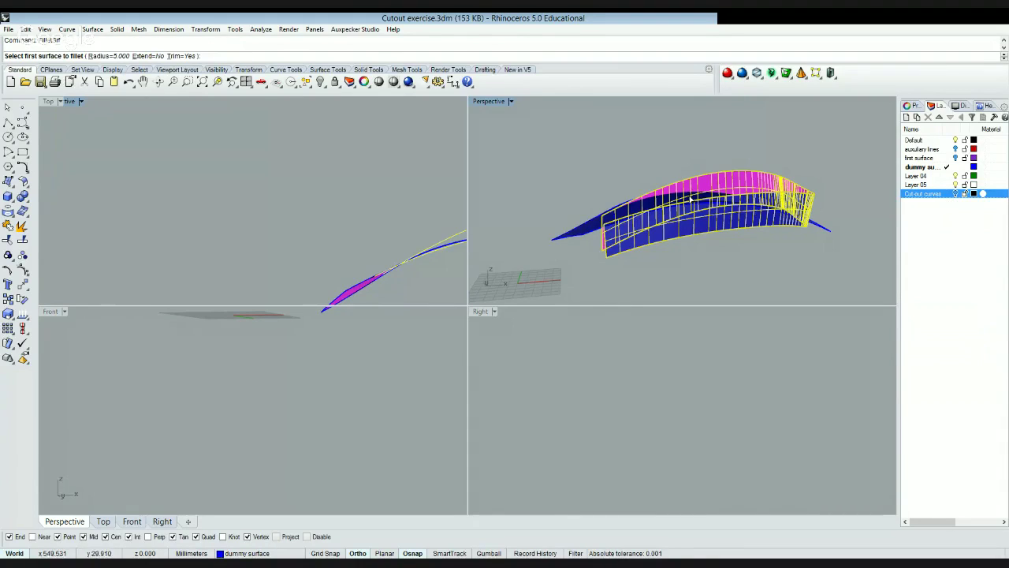
text(t)
key(Return)
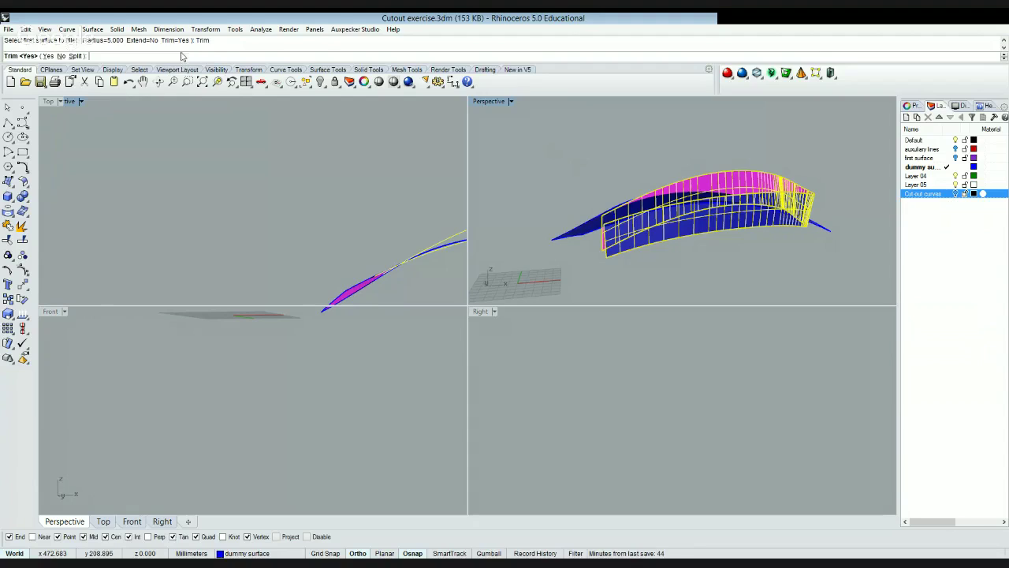
key(Return)
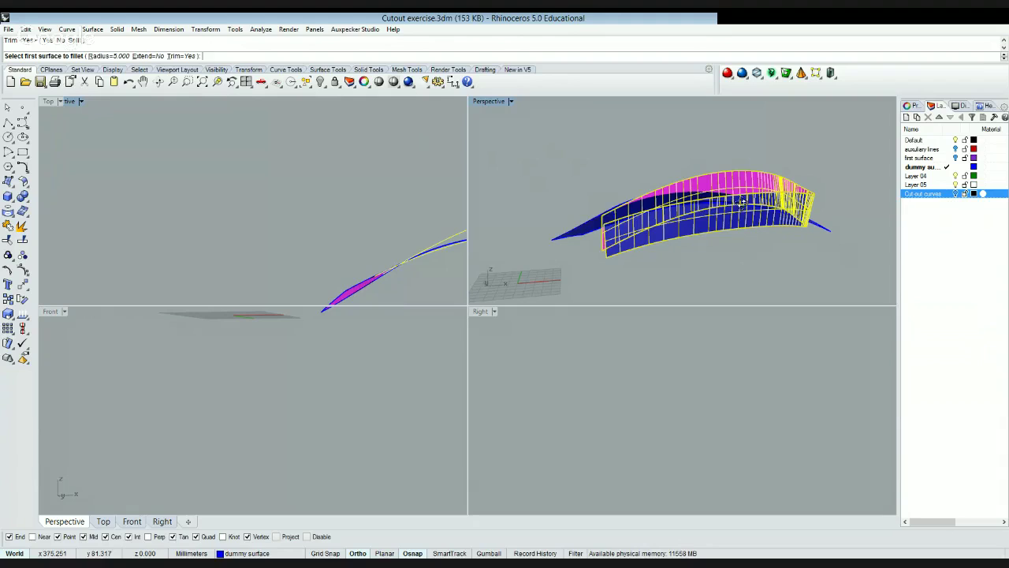
click(666, 186)
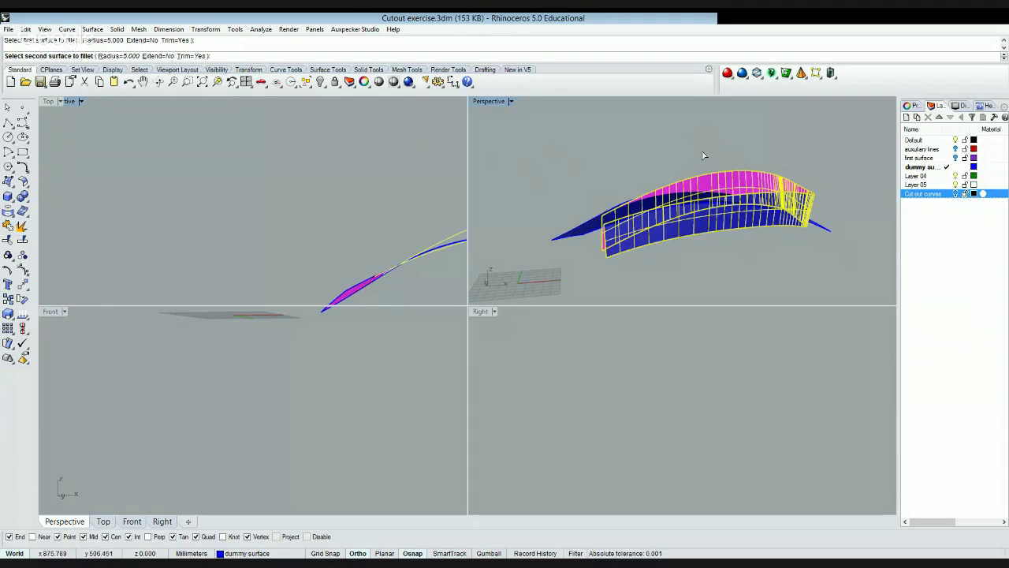
click(734, 220)
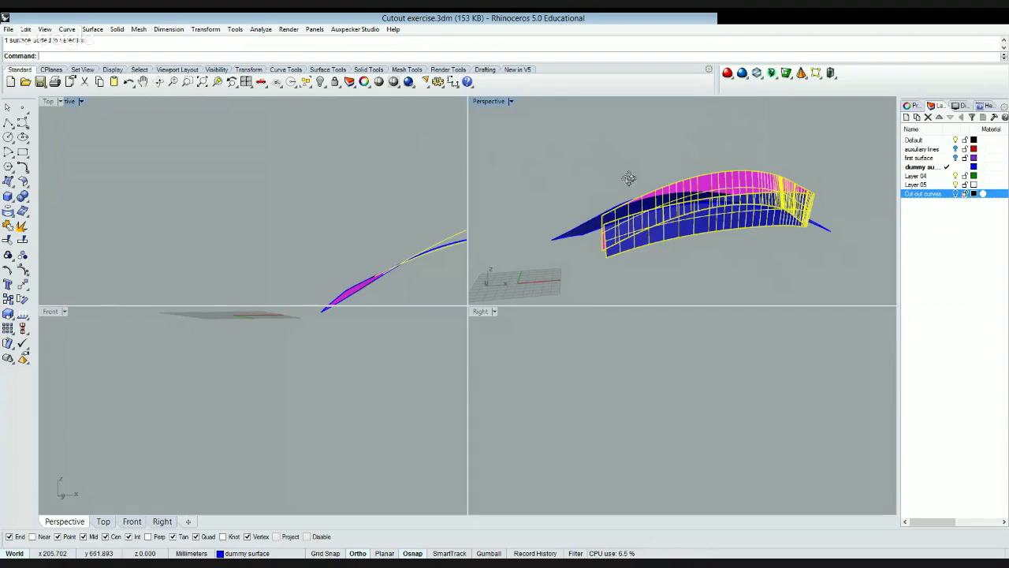
- Turn on the first surface layer and fillet its surface with the tapered wall at radius 5
click(955, 159)
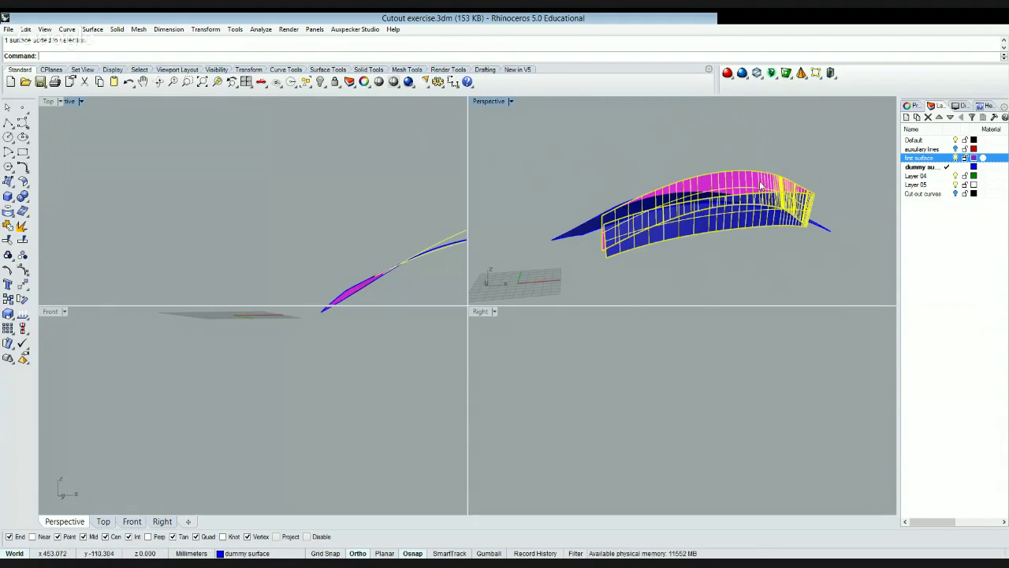
right_click(517, 139)
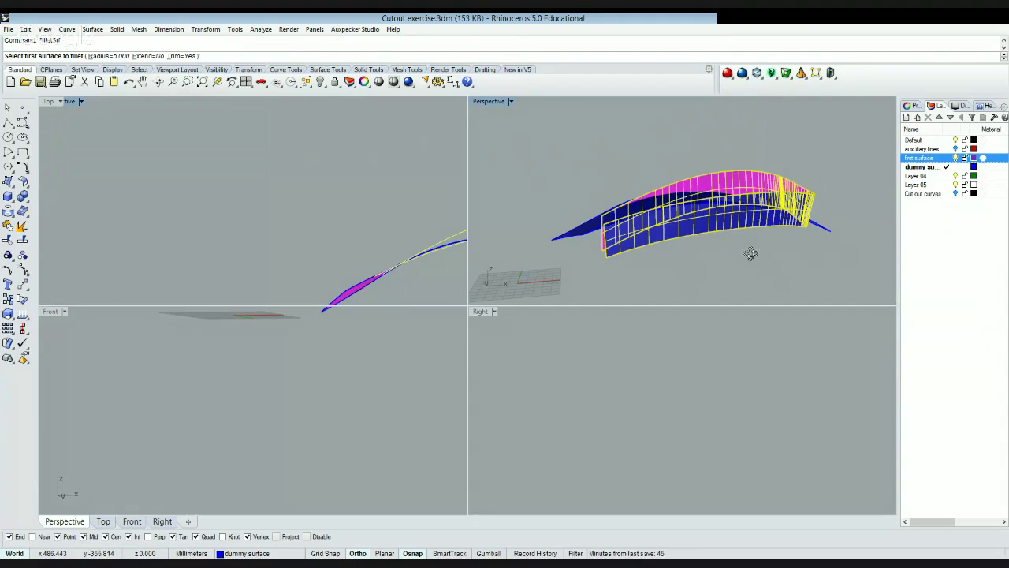
click(805, 197)
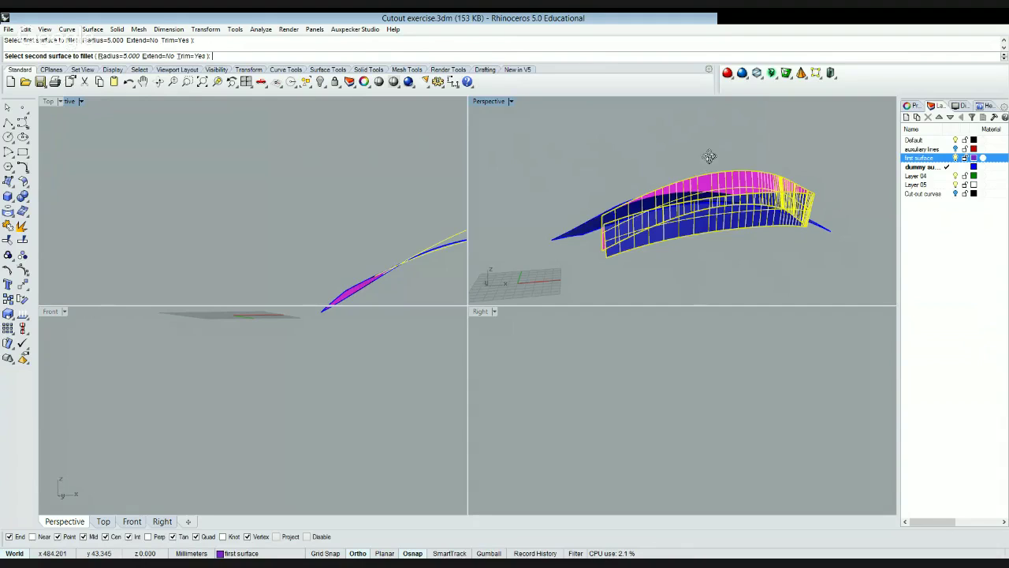
click(762, 223)
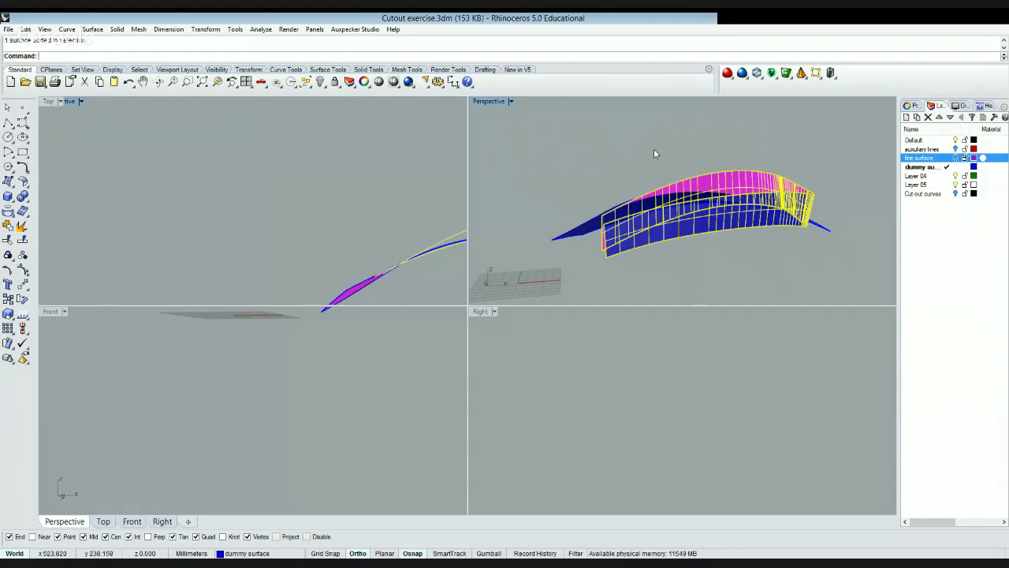
- Rename Layer 04 as wall and move the selected surface to that layer
click(919, 178)
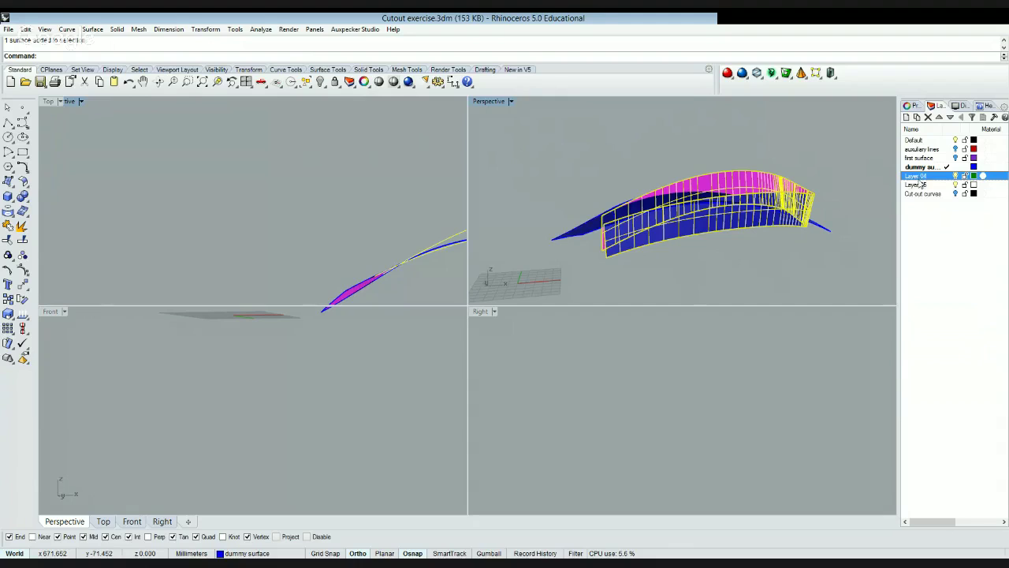
click(923, 178)
drag(927, 179, 903, 179)
text(w)
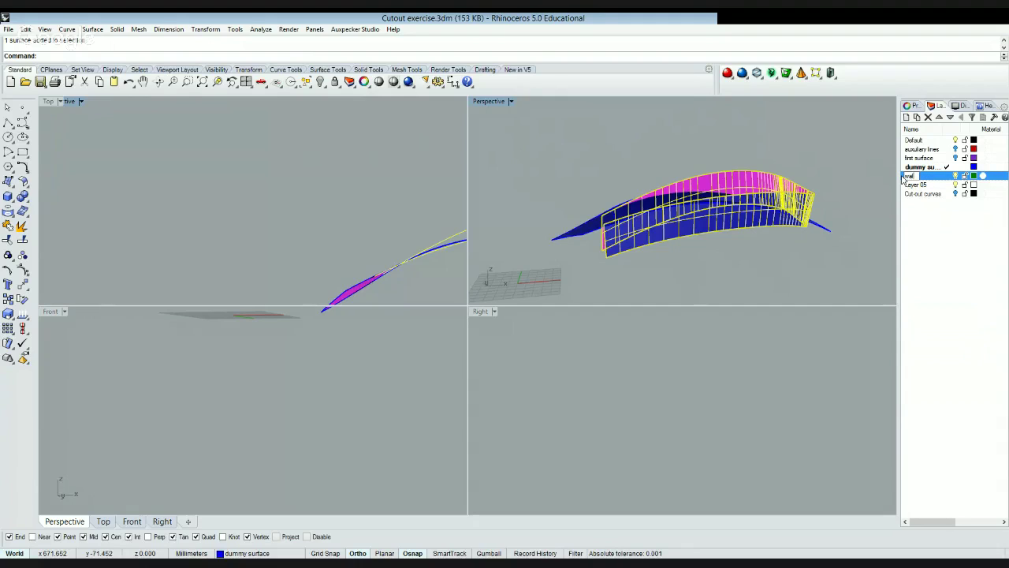
text(all)
key(Return)
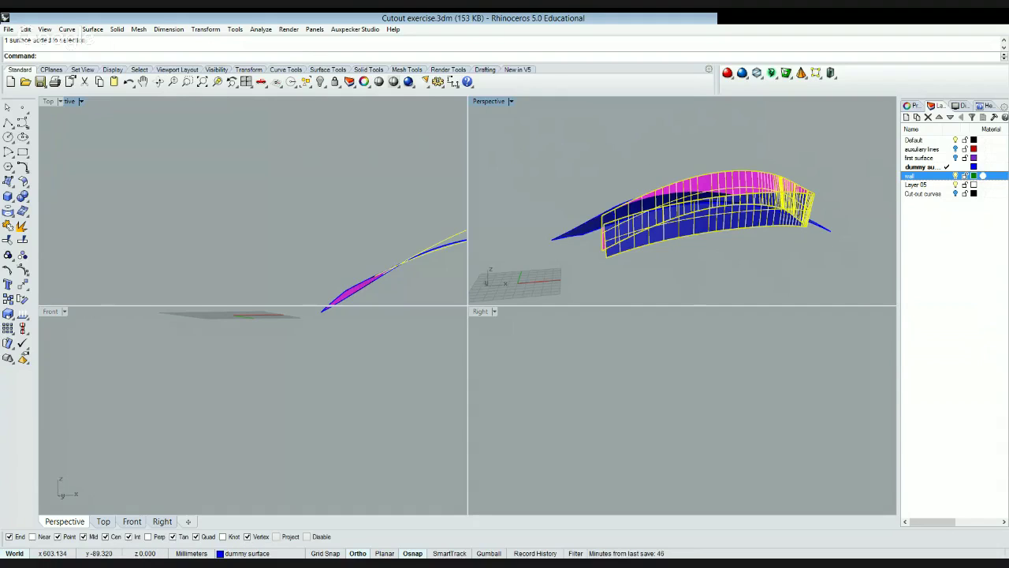
click(821, 235)
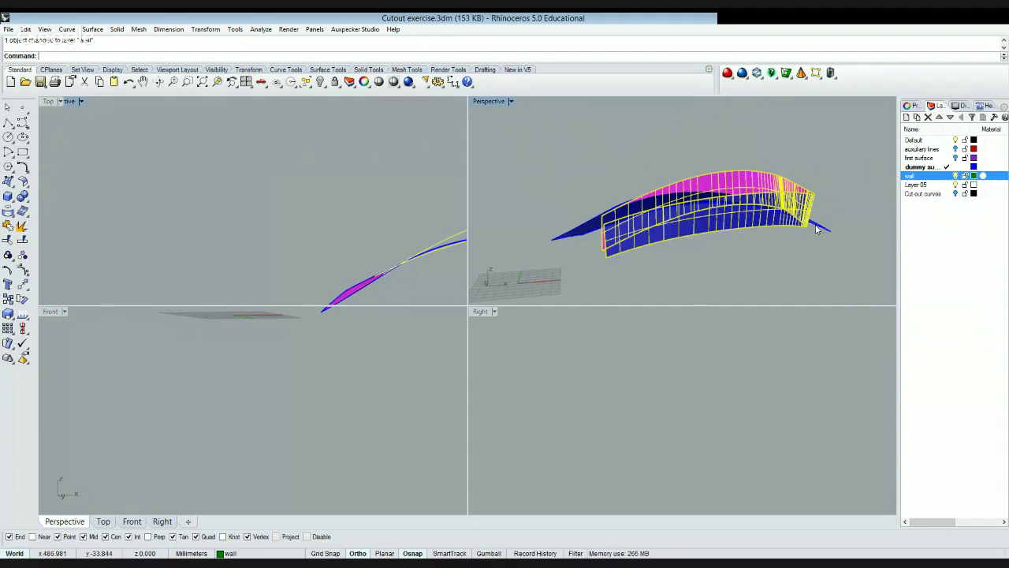
click(838, 244)
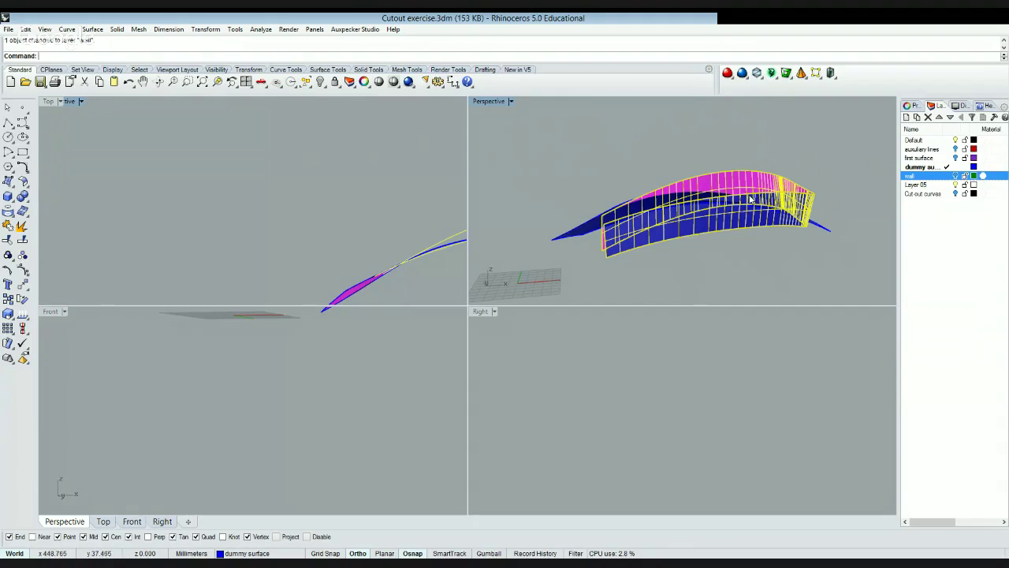
- Make Default the current layer and toggle the visibility of the dummy surface layer
double_click(930, 141)
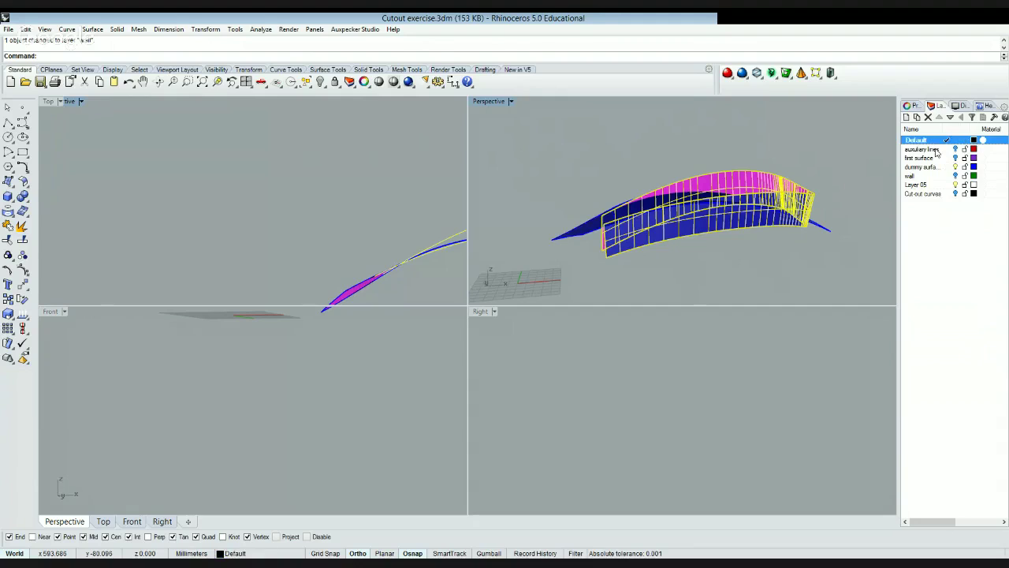
click(955, 168)
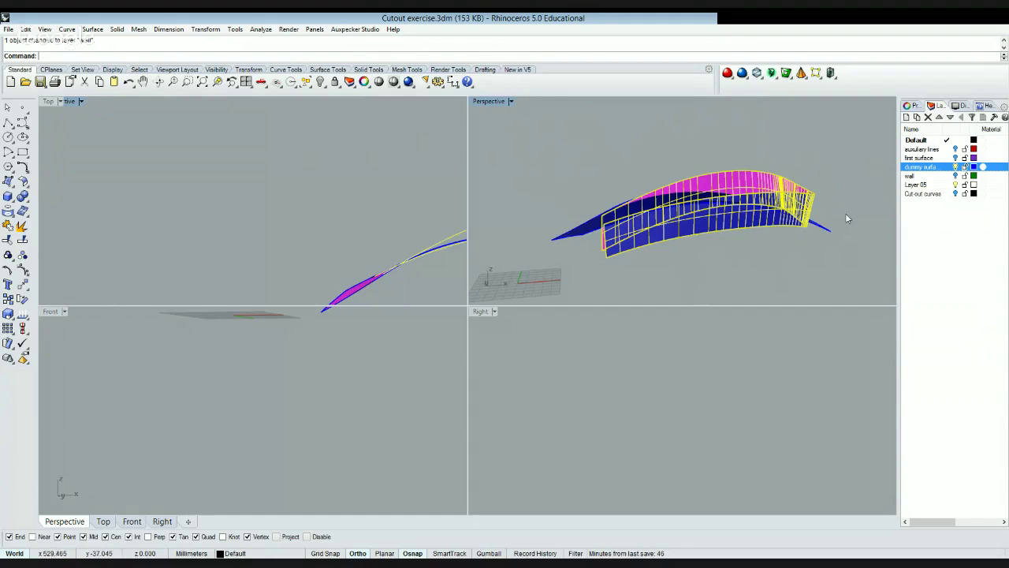
- Make Layer 05 current under the new name fillet and move the two fillet surfaces to that layer
double_click(919, 186)
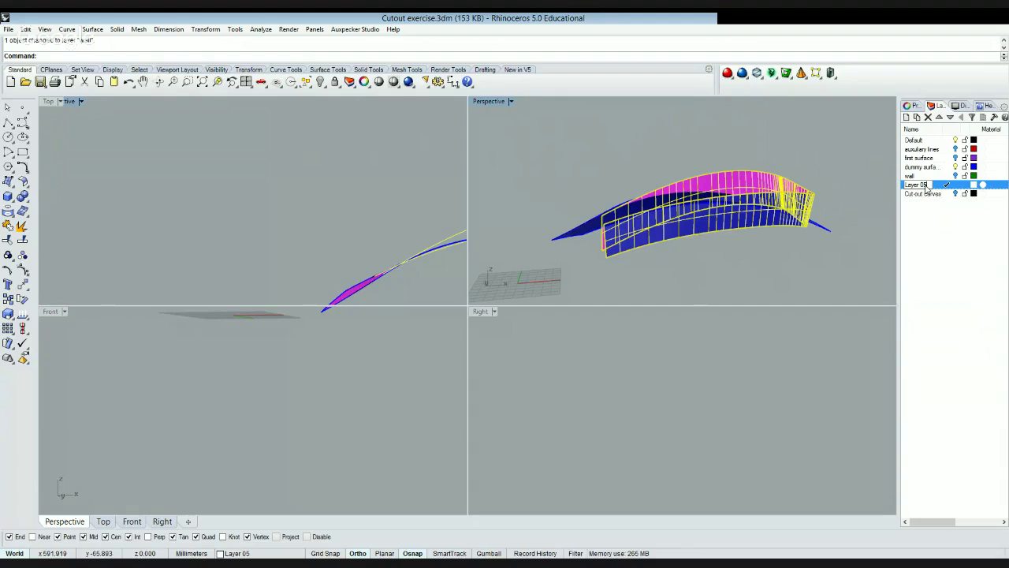
text(fillet)
key(Return)
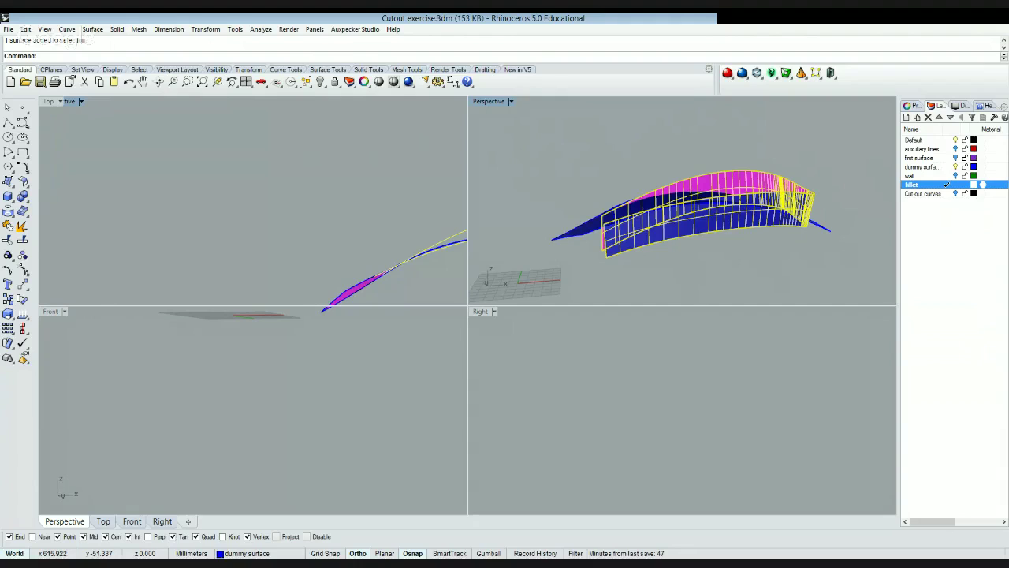
click(930, 365)
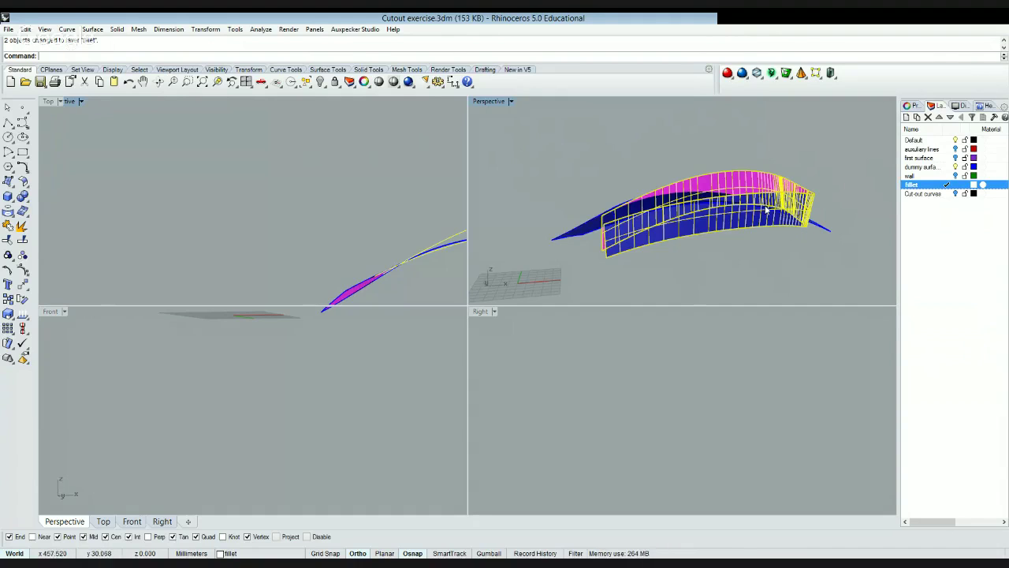
- Hide the dummy surface layer and move the six leftover curves to the auxiliary lines layer
click(954, 167)
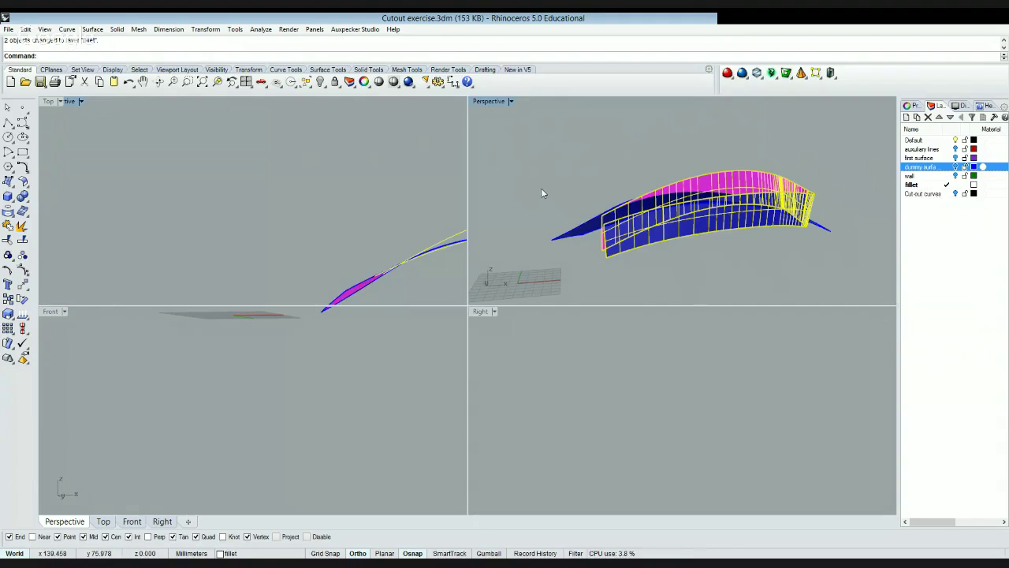
key(ctrl+a)
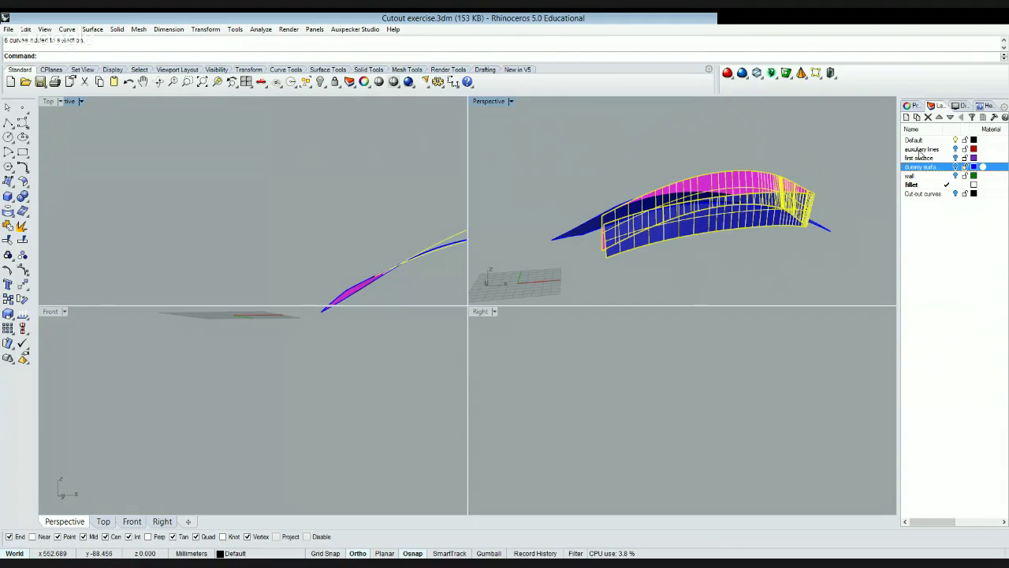
click(921, 149)
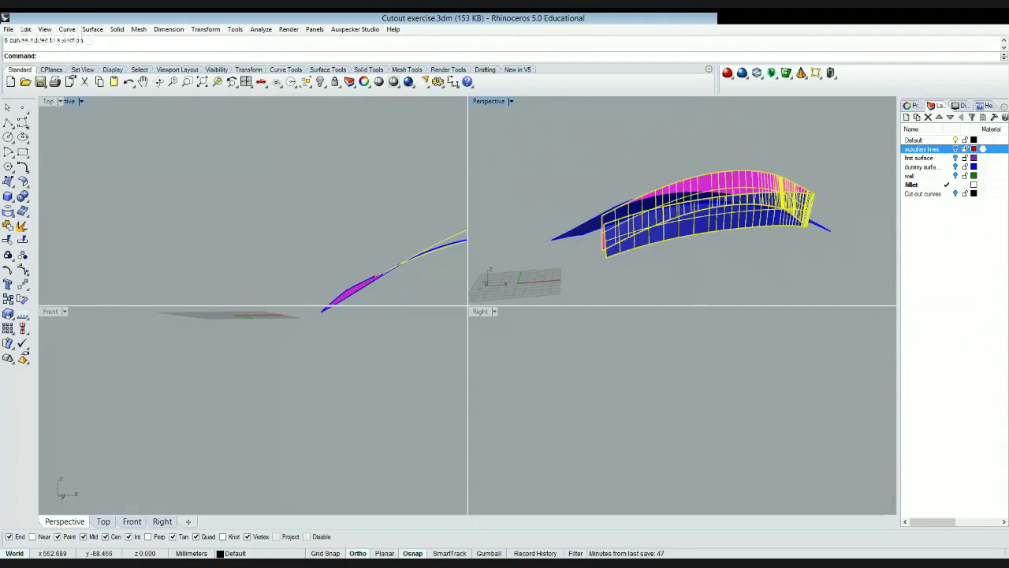
click(906, 320)
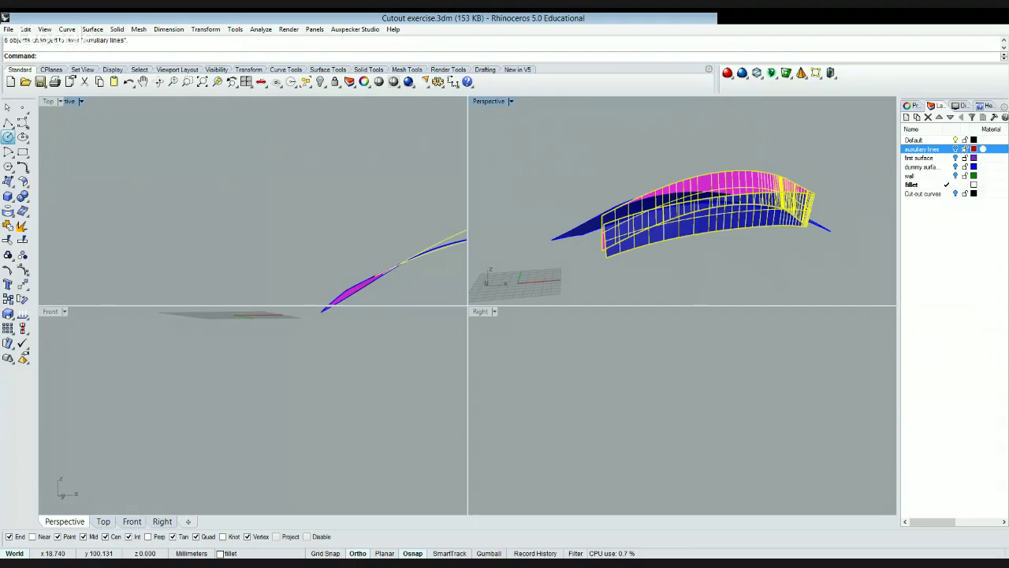
- Draw a circle of about 16.35 mm radius around the fillet edge curve, centred on the edge's end point
click(69, 145)
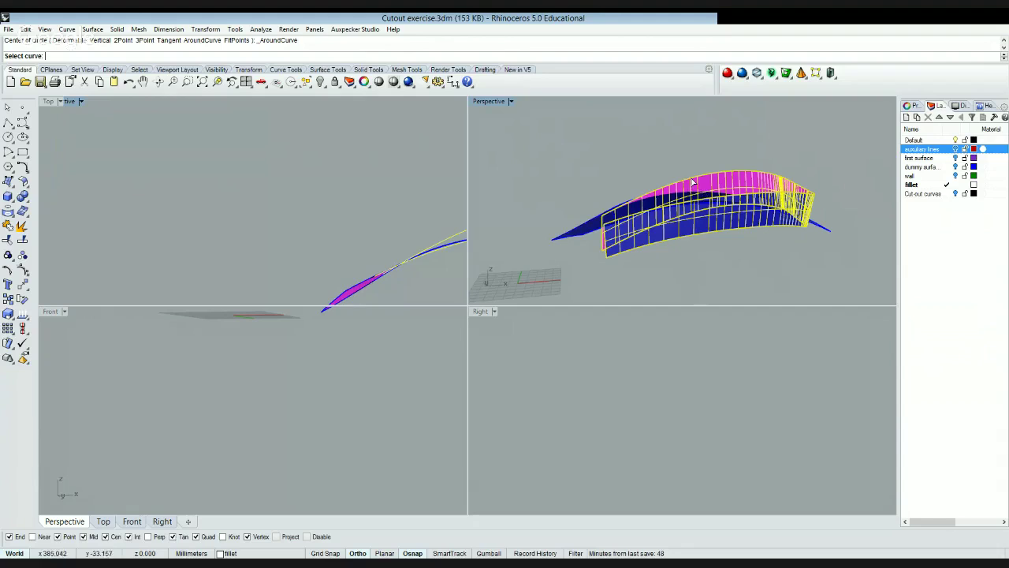
click(664, 181)
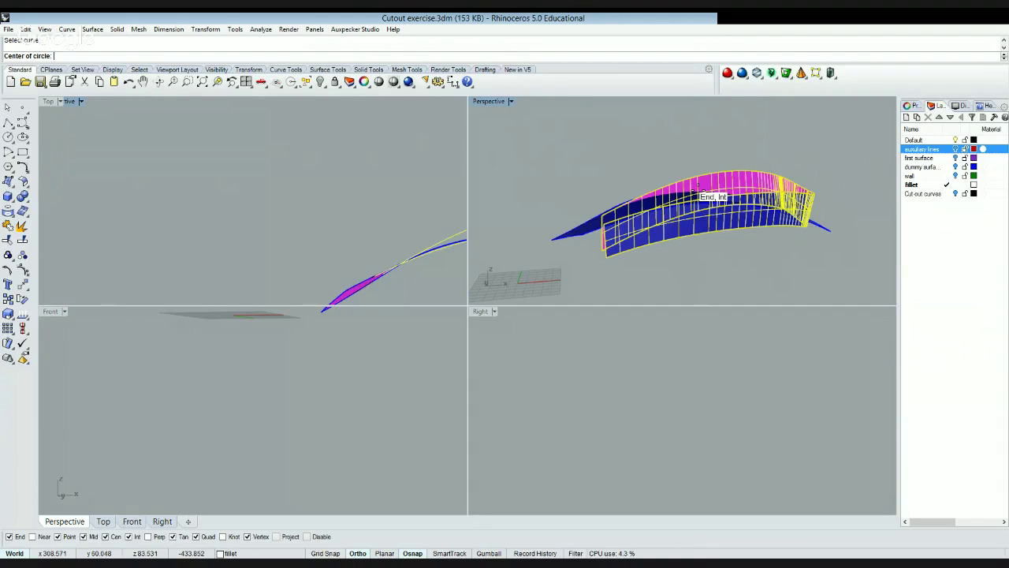
click(697, 190)
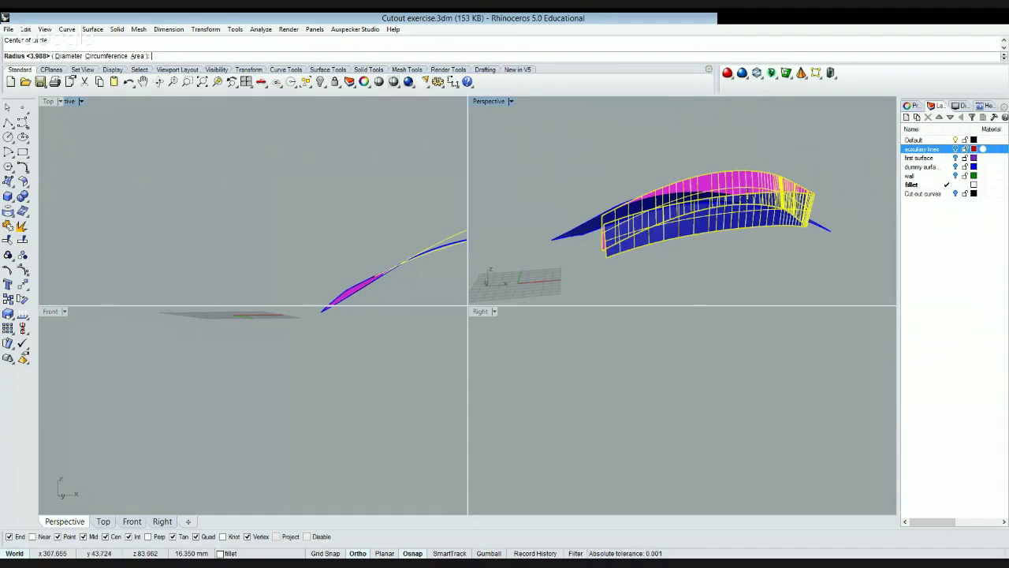
key(Escape)
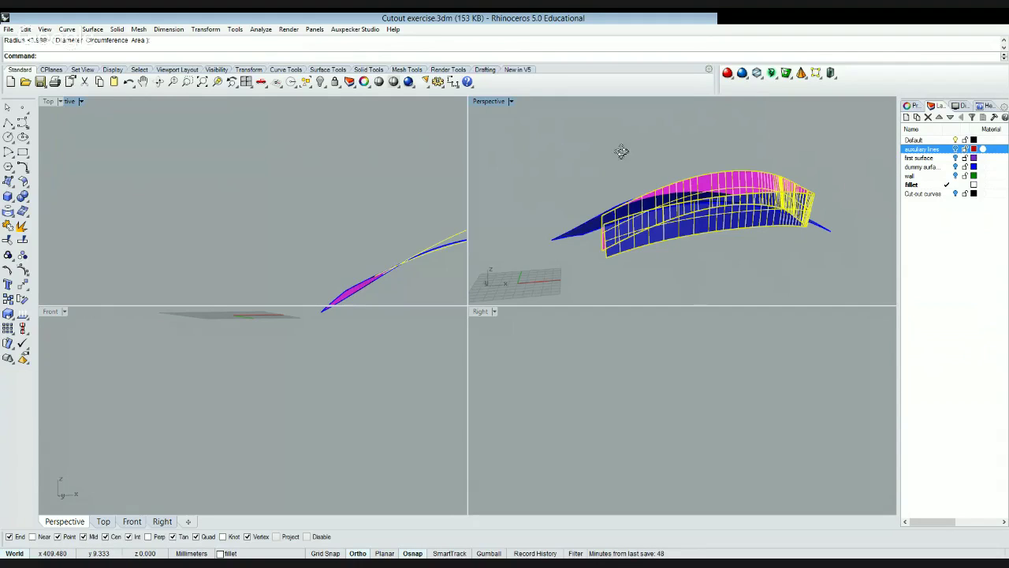
- Draw a second circle around the fillet edge curve, centred at the other open end of the fillets
right_click(659, 233)
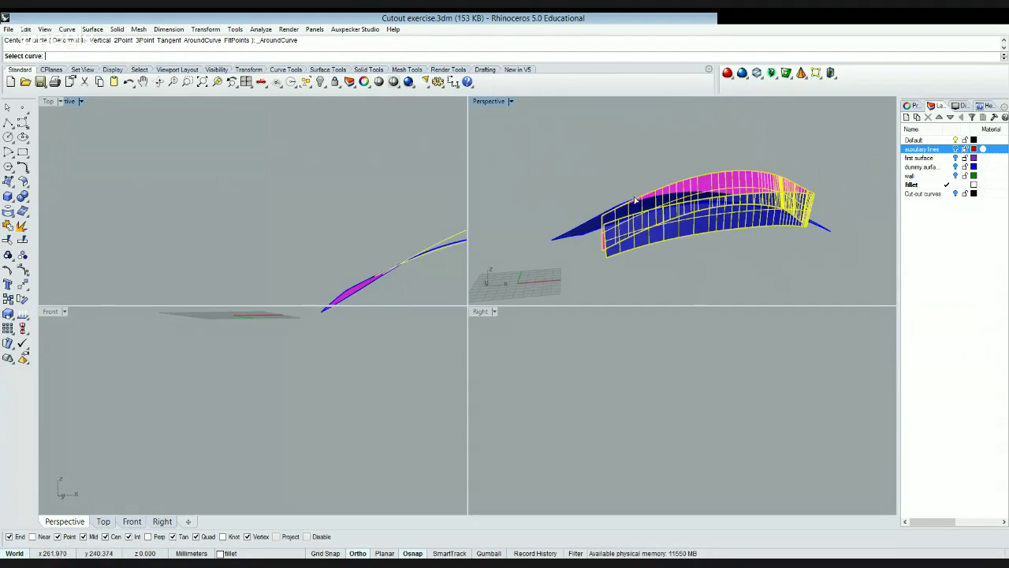
click(605, 211)
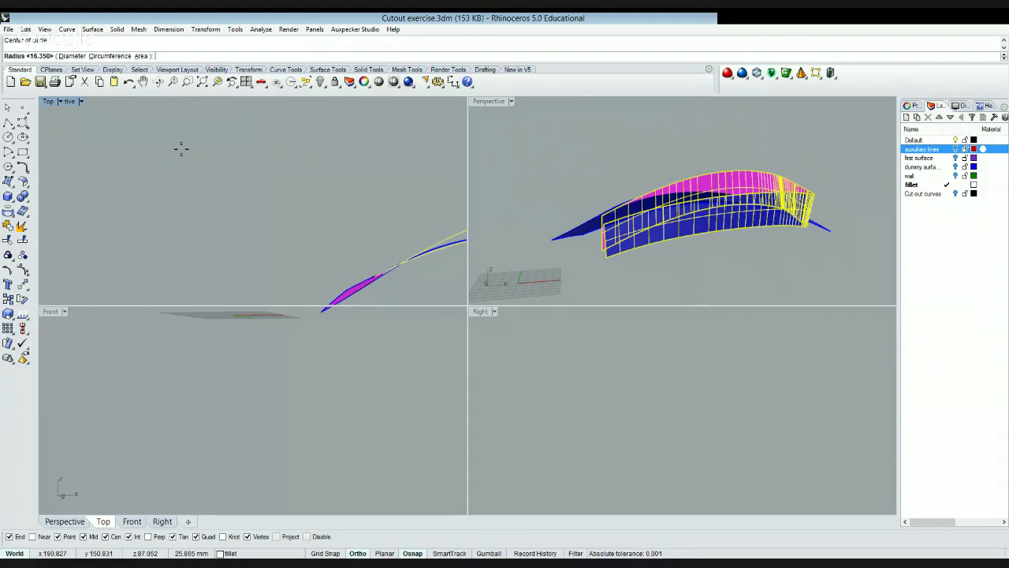
key(Escape)
click(607, 226)
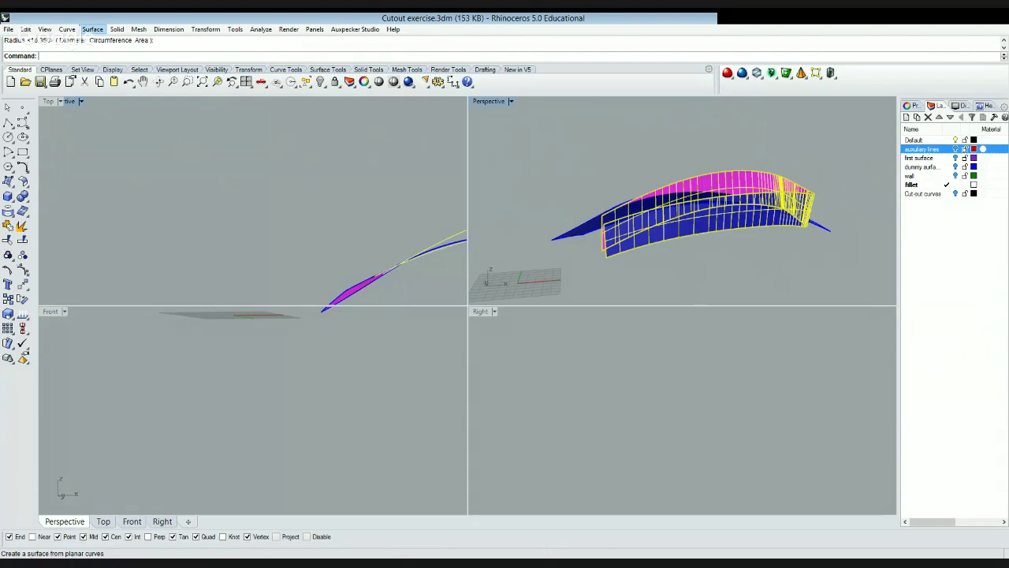
- Create planar surfaces from the two circles at the open ends of the fillets
click(125, 141)
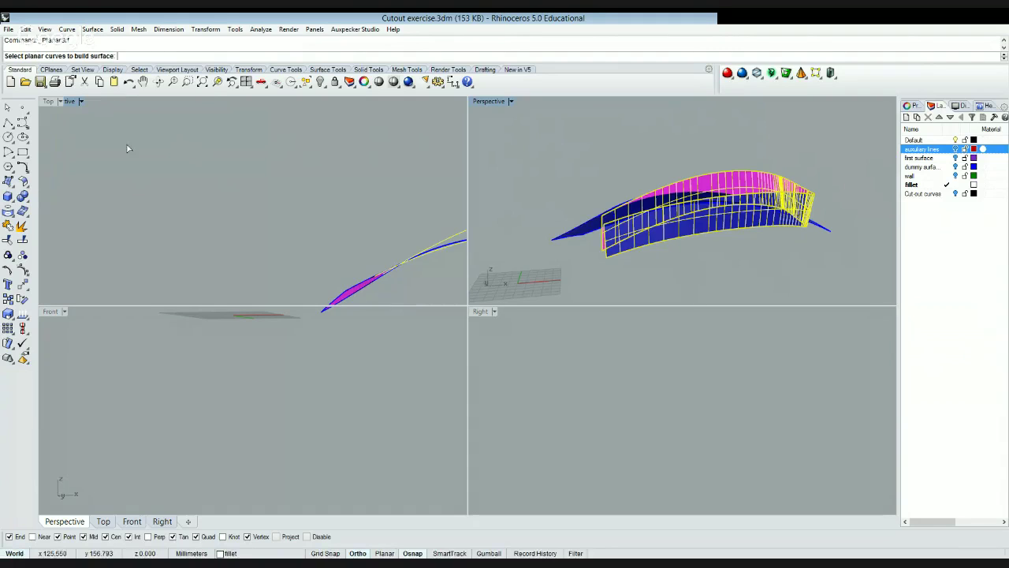
click(791, 211)
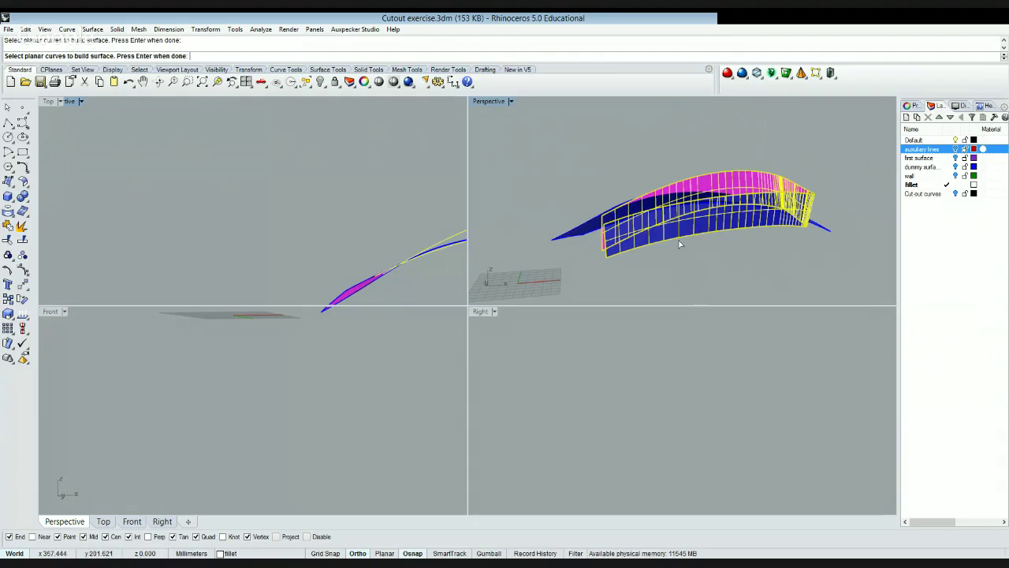
key(Return)
key(Return)
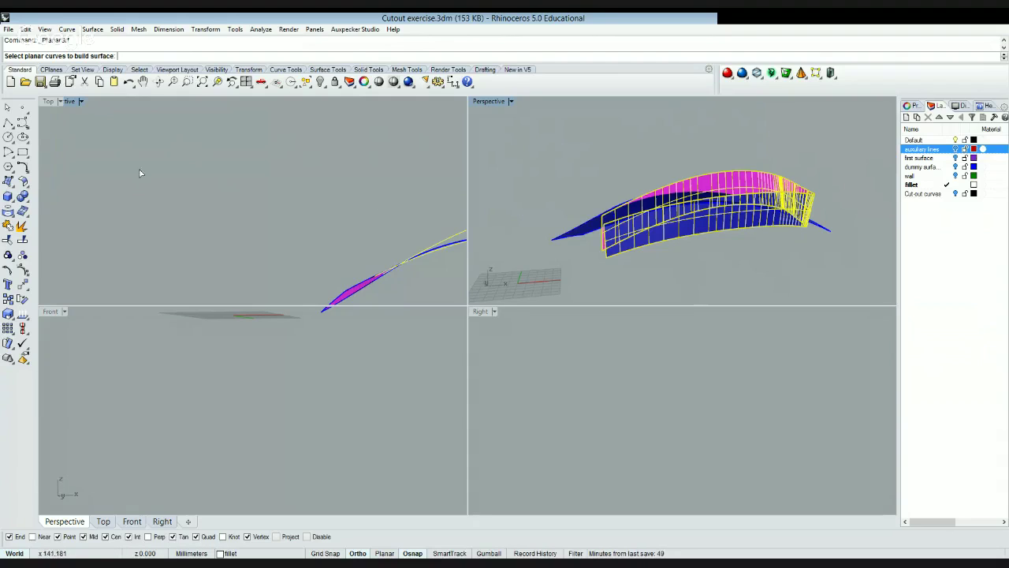
- Trim the ends of the fillet surfaces beyond the circular planar surfaces, using those planar surfaces as cutting objects
click(7, 240)
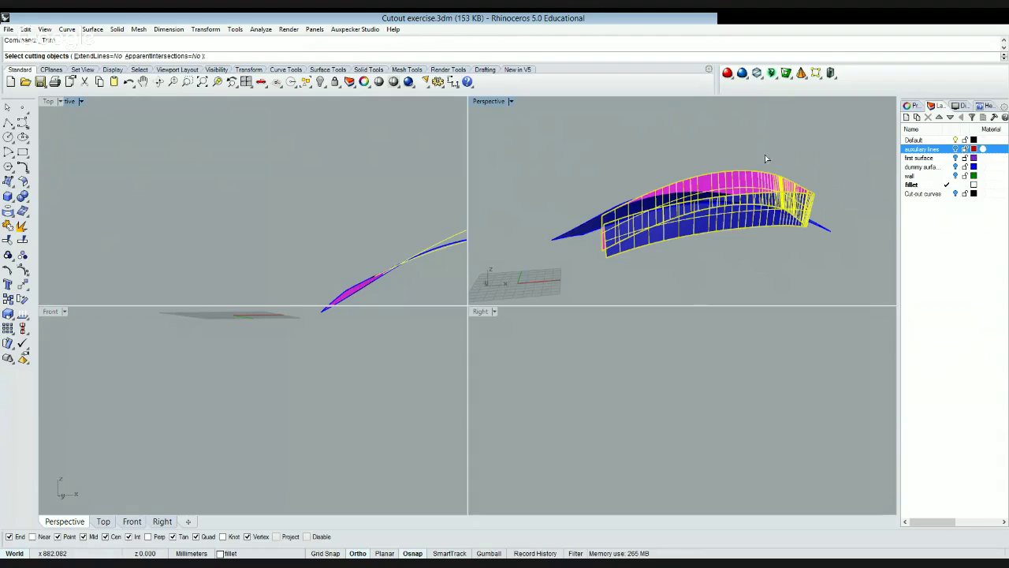
click(690, 222)
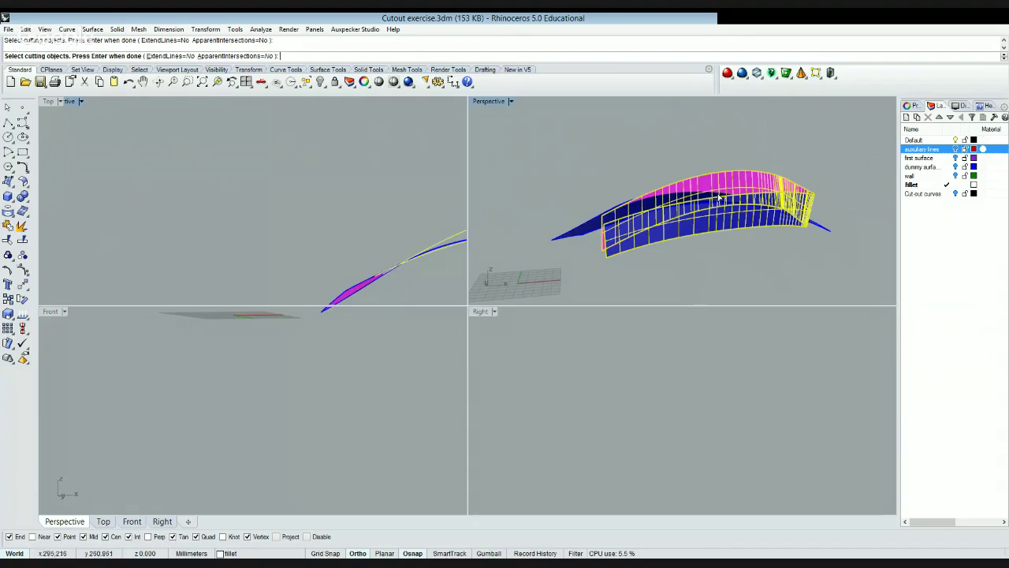
key(Return)
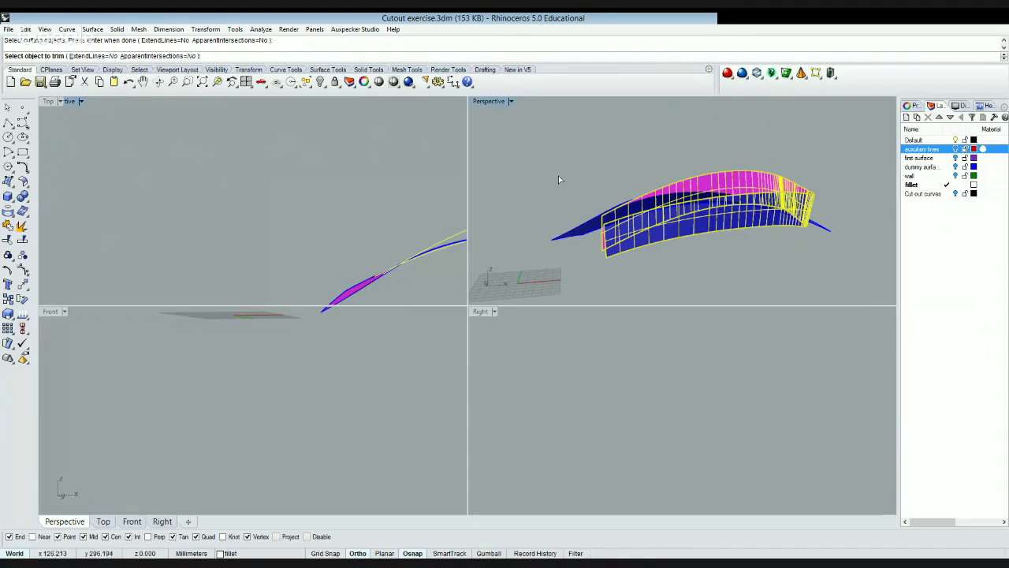
click(602, 175)
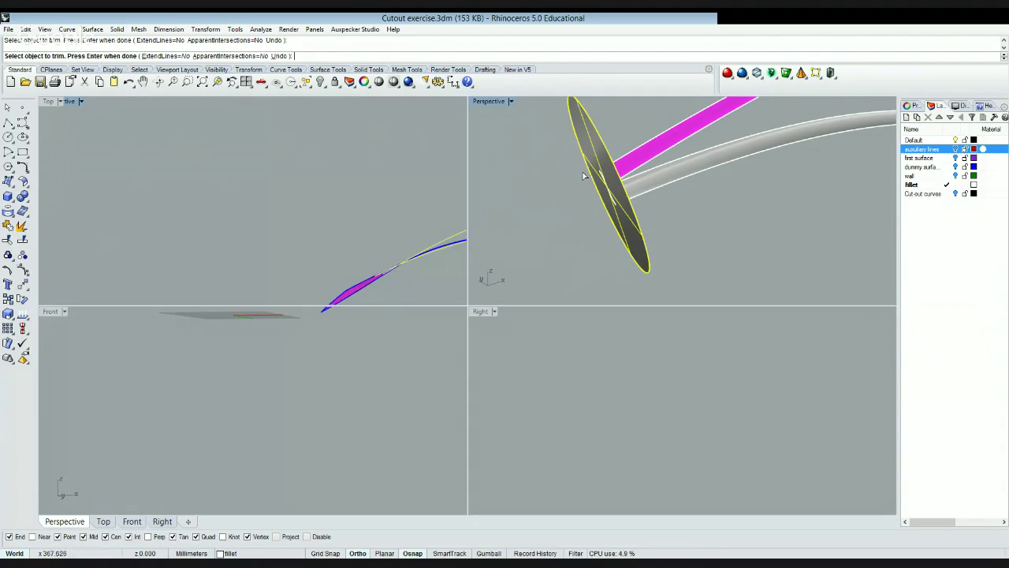
key(Return)
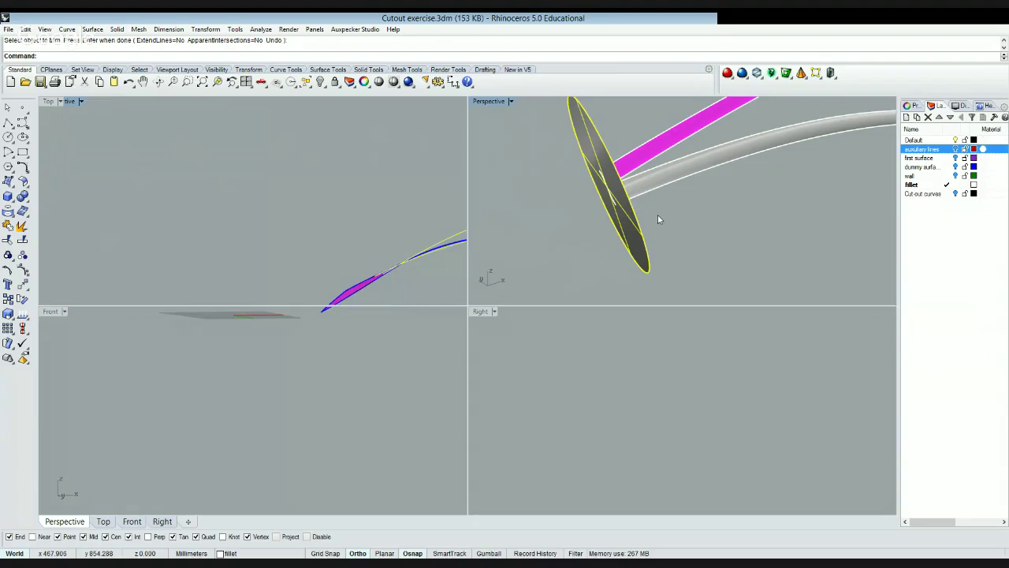
- Move the two circles and their planar surfaces to the auxiliary lines layer, and turn on the wall layer
key(Return)
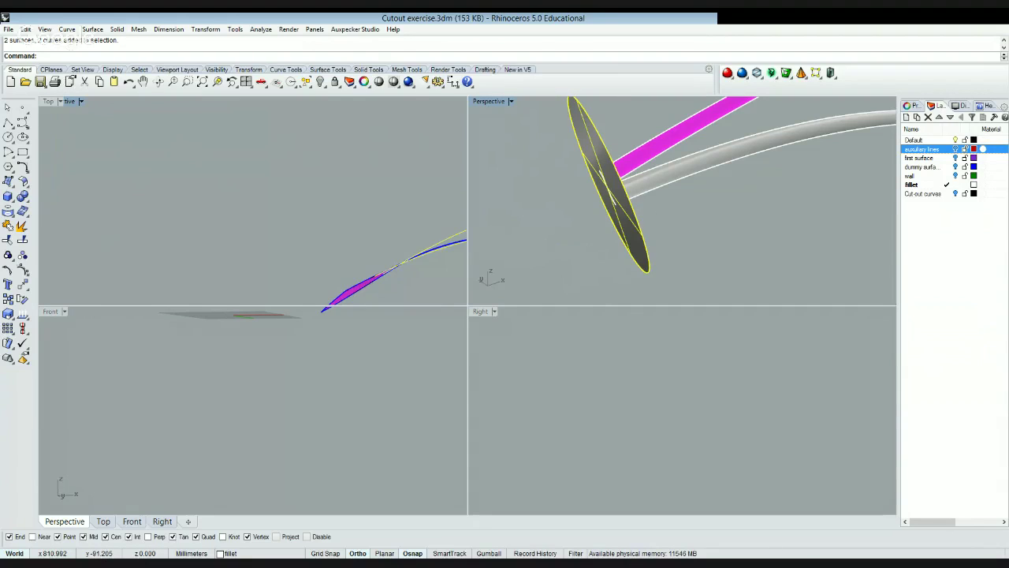
click(926, 338)
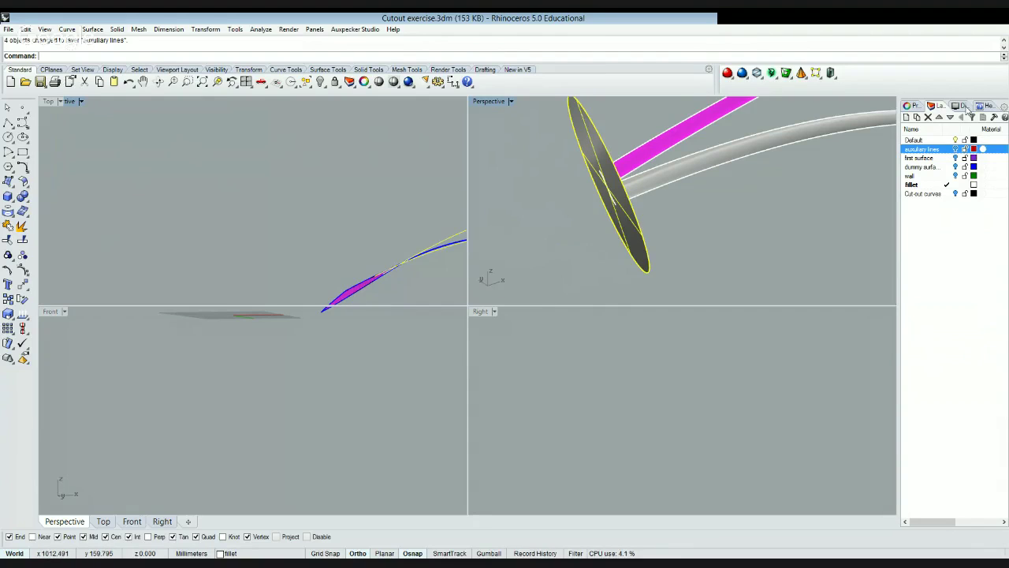
click(946, 176)
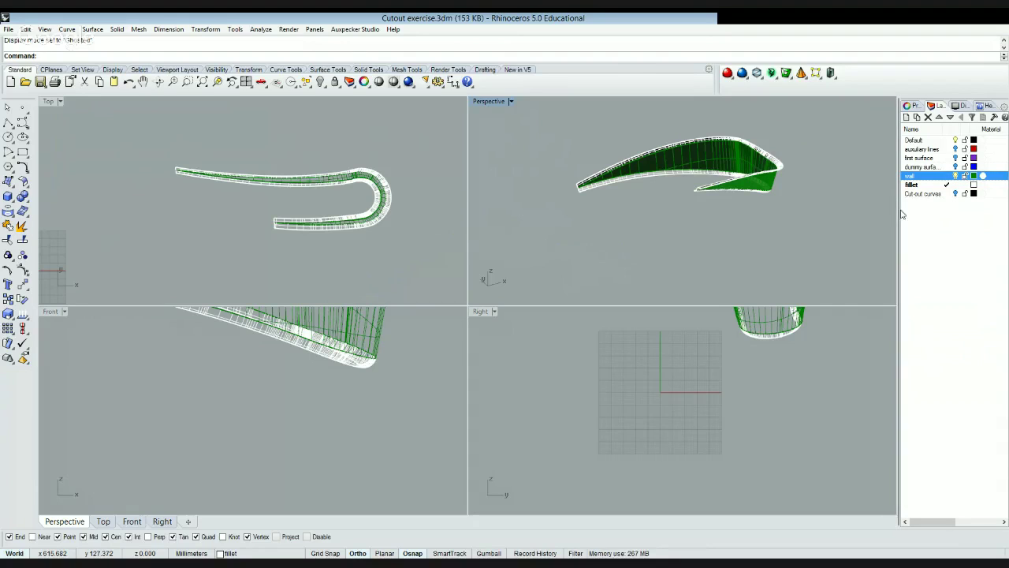
drag(899, 209, 883, 209)
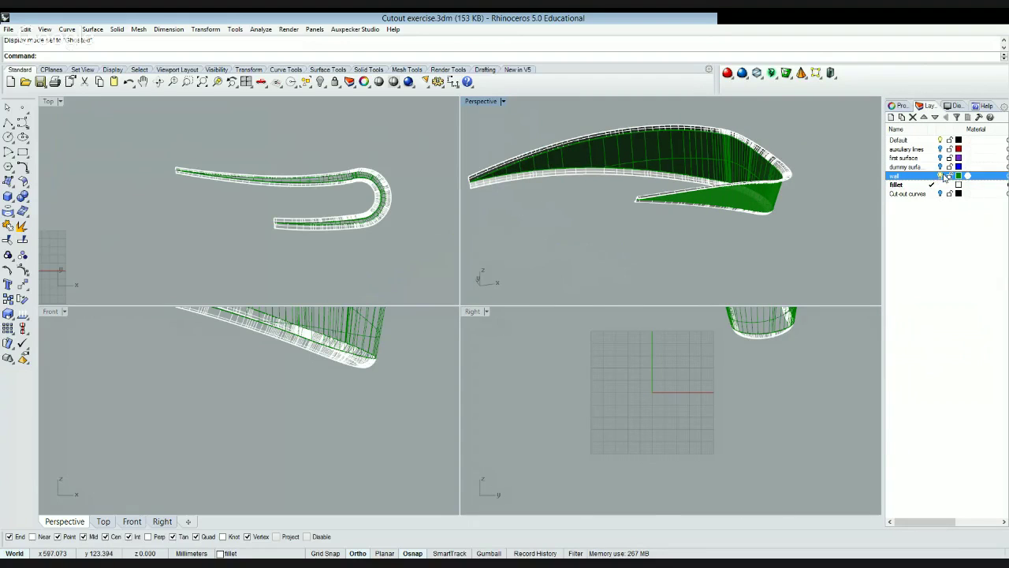
- Create a layer named floor, move the surface on the dummy surface layer to it, and leave the dummy surface layer hidden
click(905, 167)
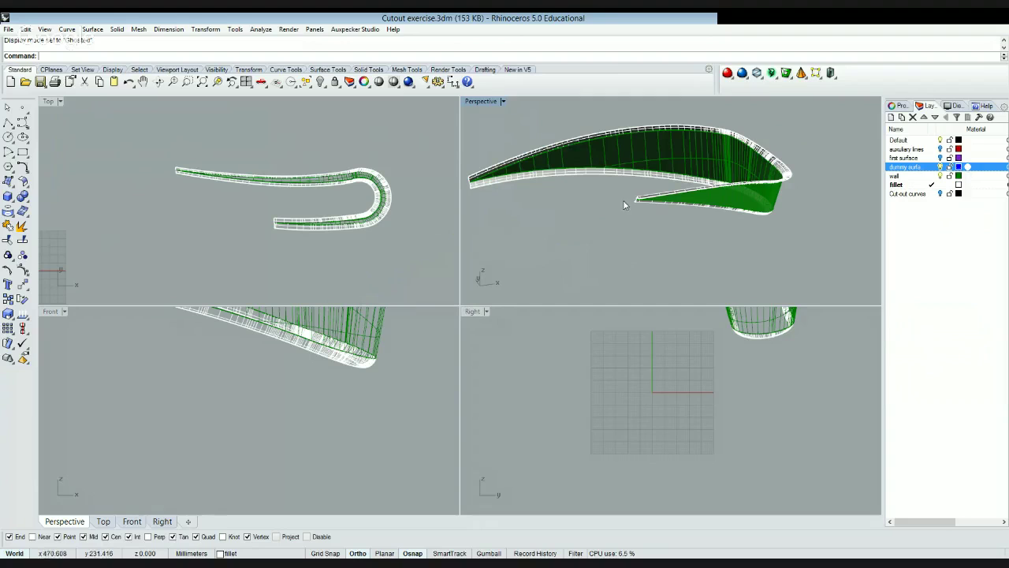
click(592, 245)
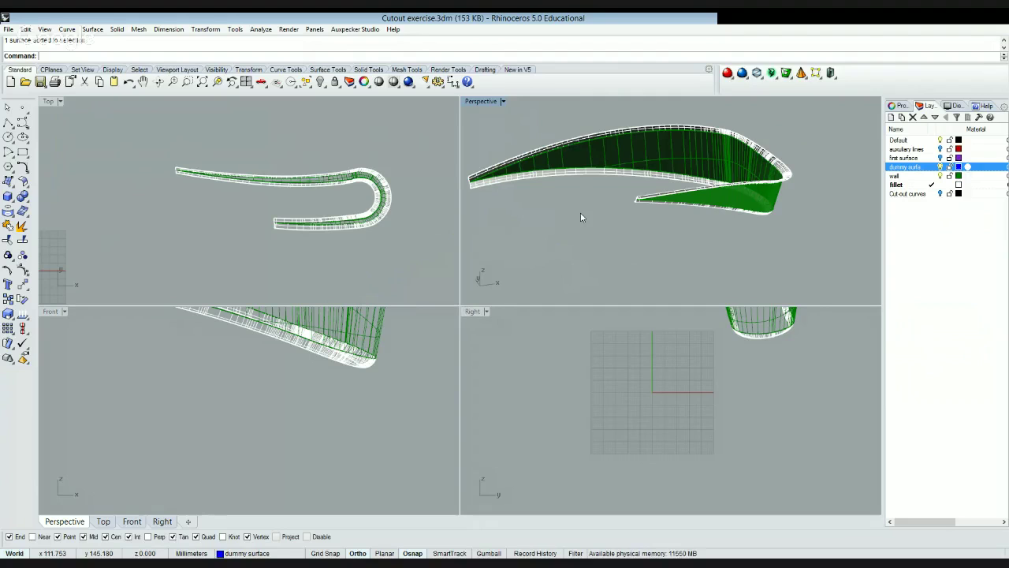
click(653, 184)
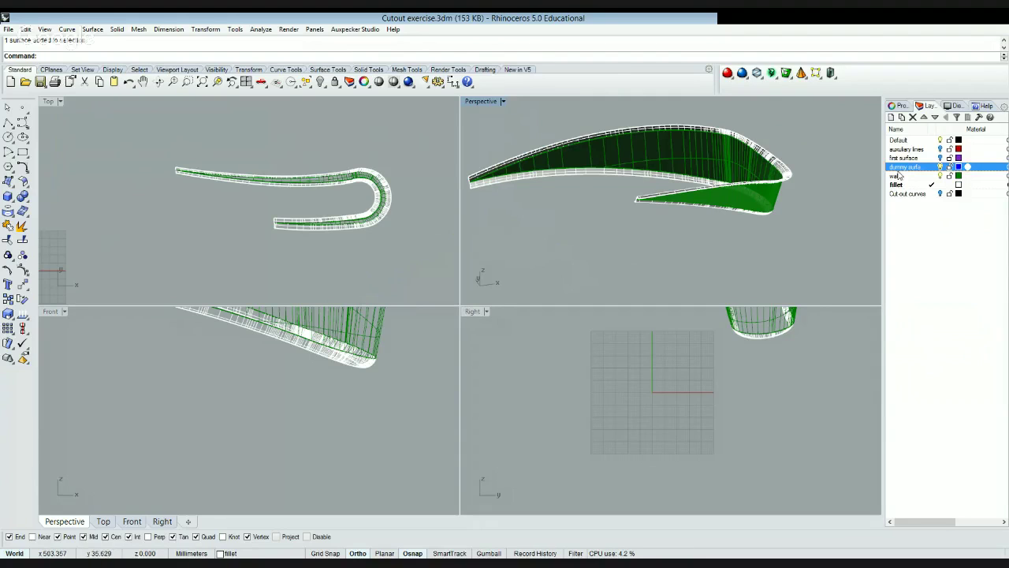
click(890, 117)
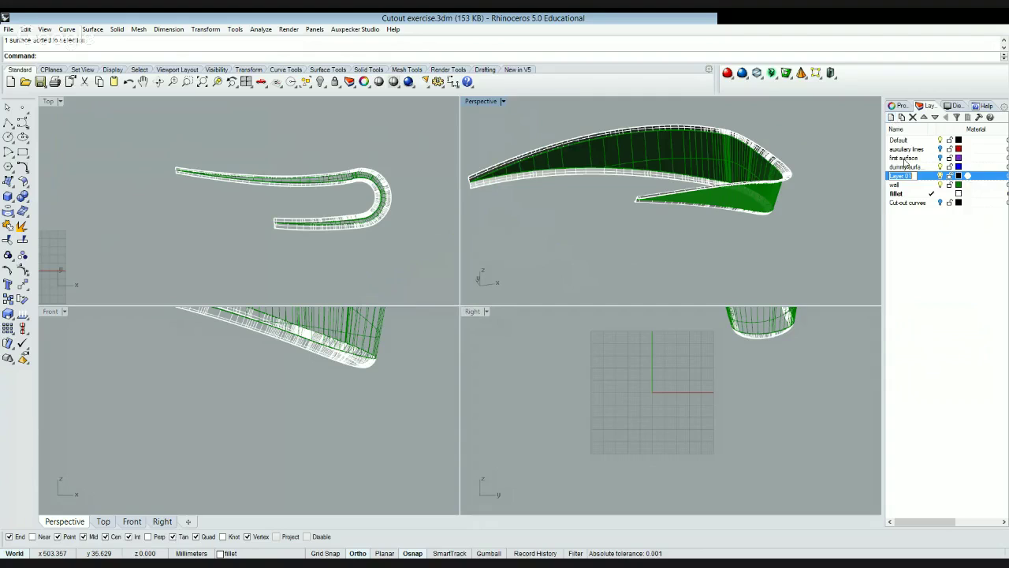
text(t)
text(loor)
key(Return)
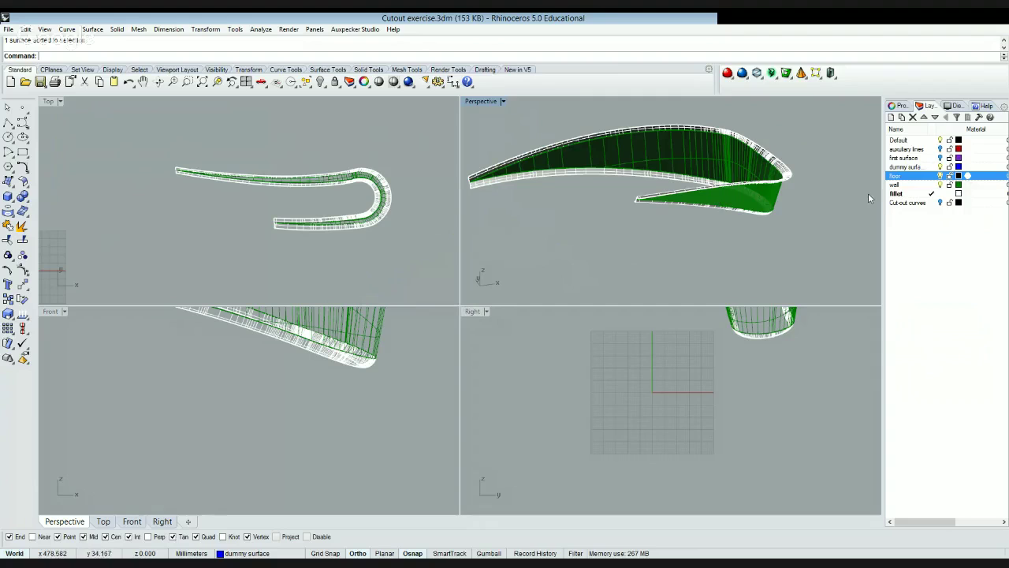
click(733, 249)
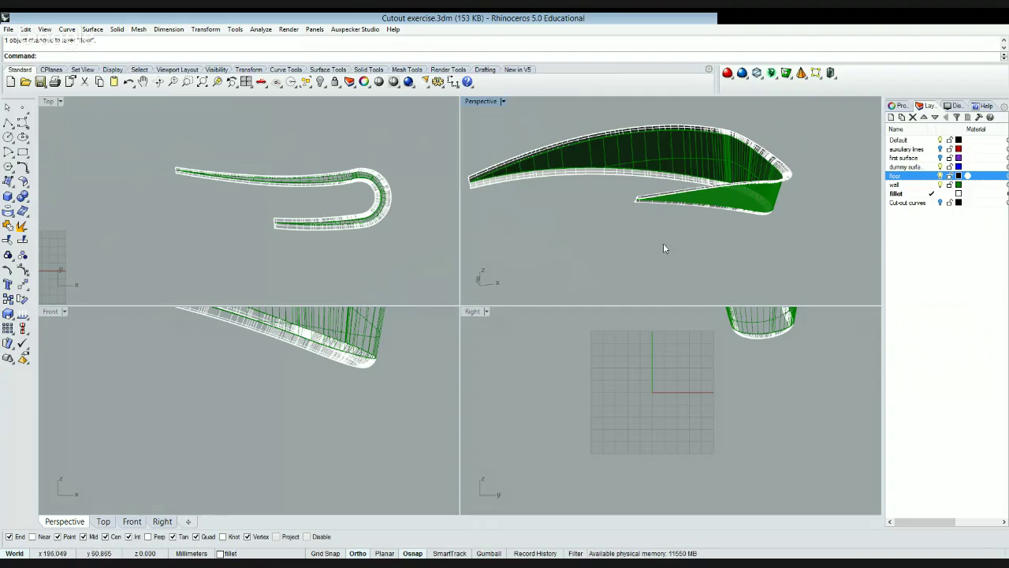
click(942, 167)
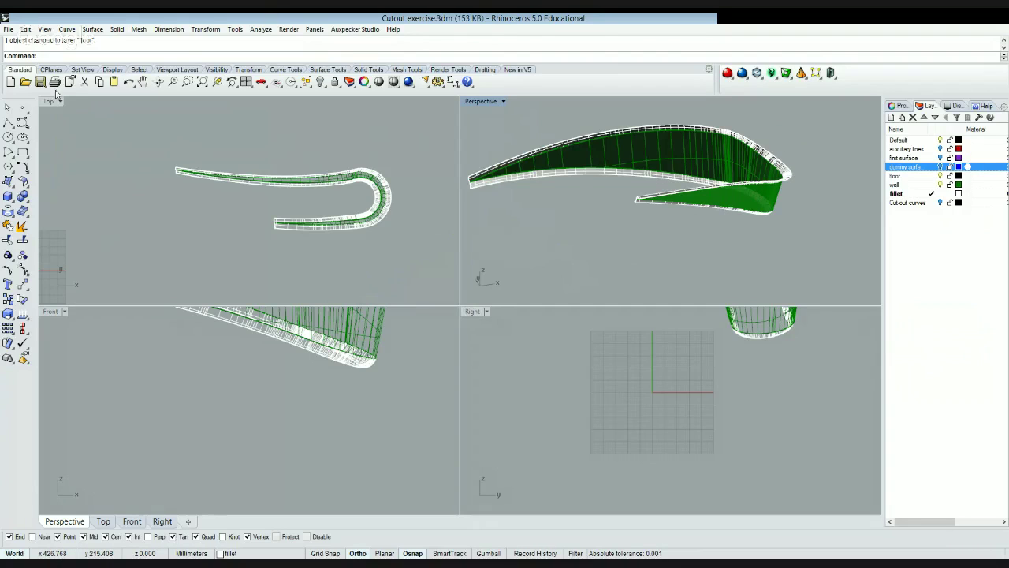
- Extend the curve along the fillets' lower edge beyond one open end, using the Smooth extension type
text(Ex)
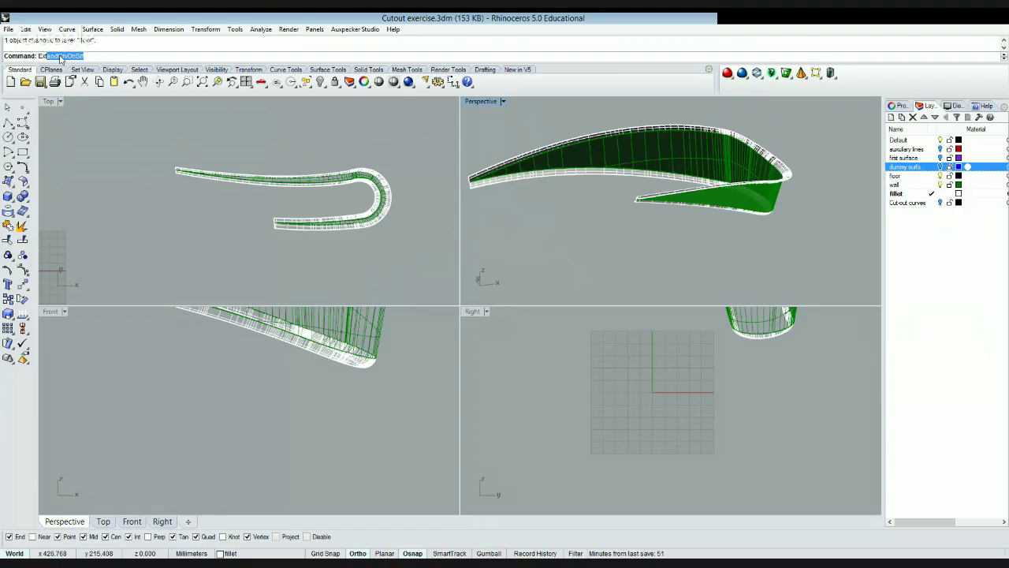
text(tend)
key(Return)
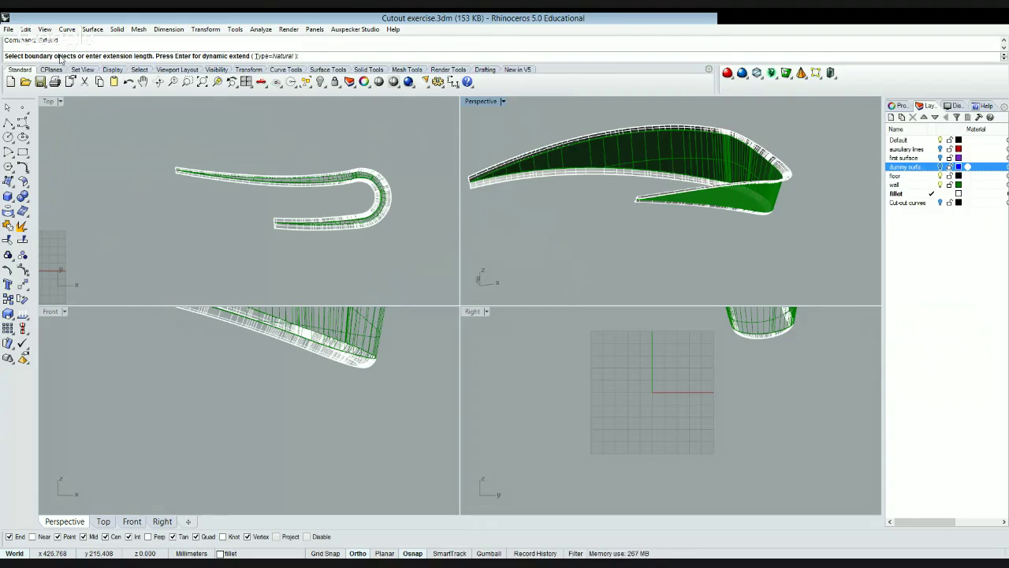
click(274, 56)
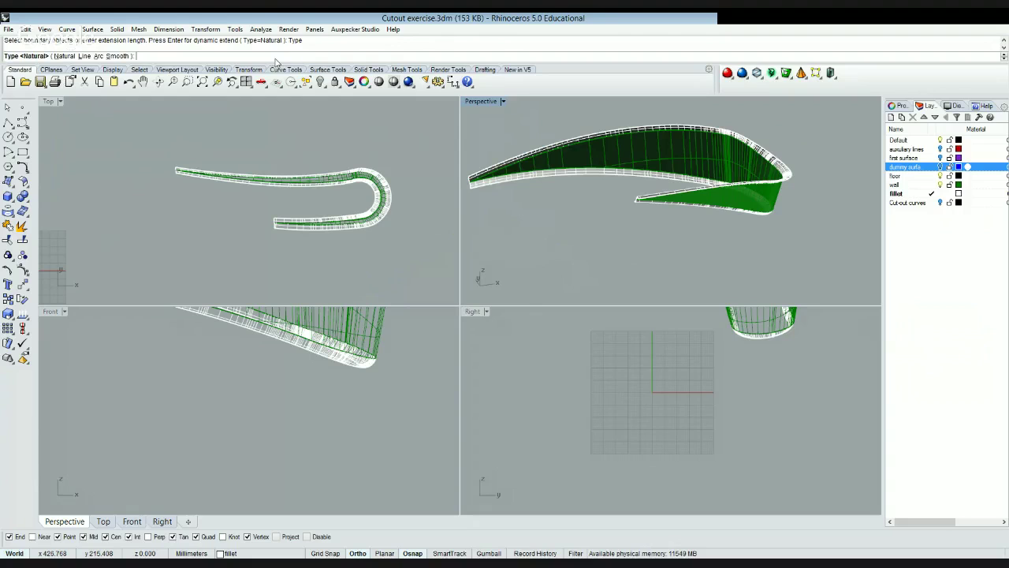
click(117, 56)
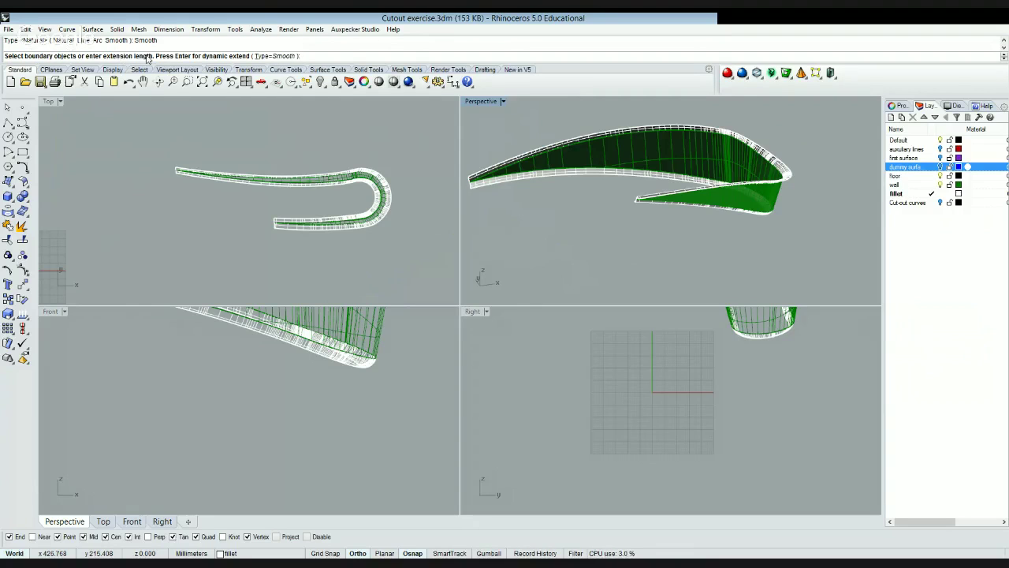
right_click(247, 123)
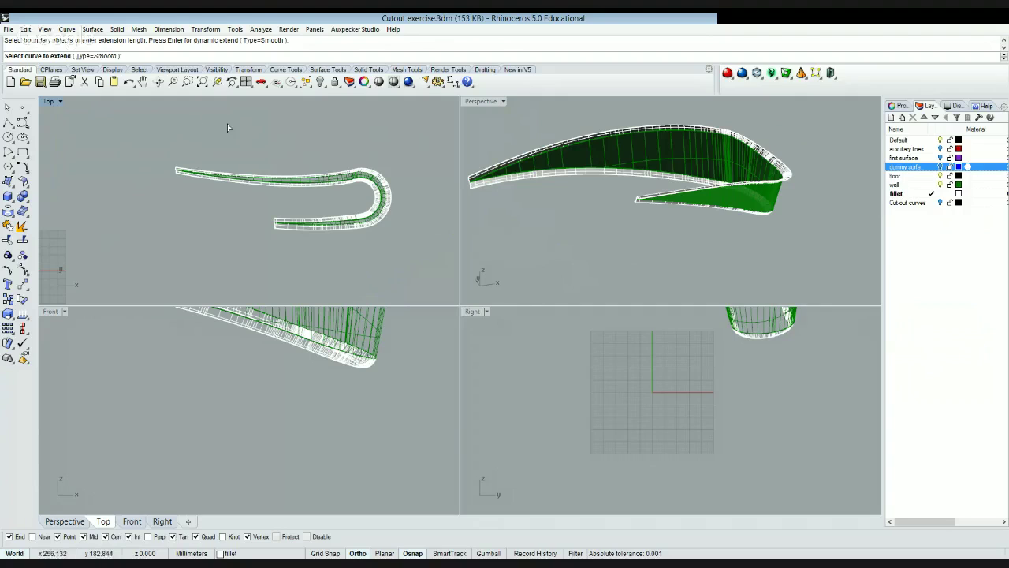
click(622, 196)
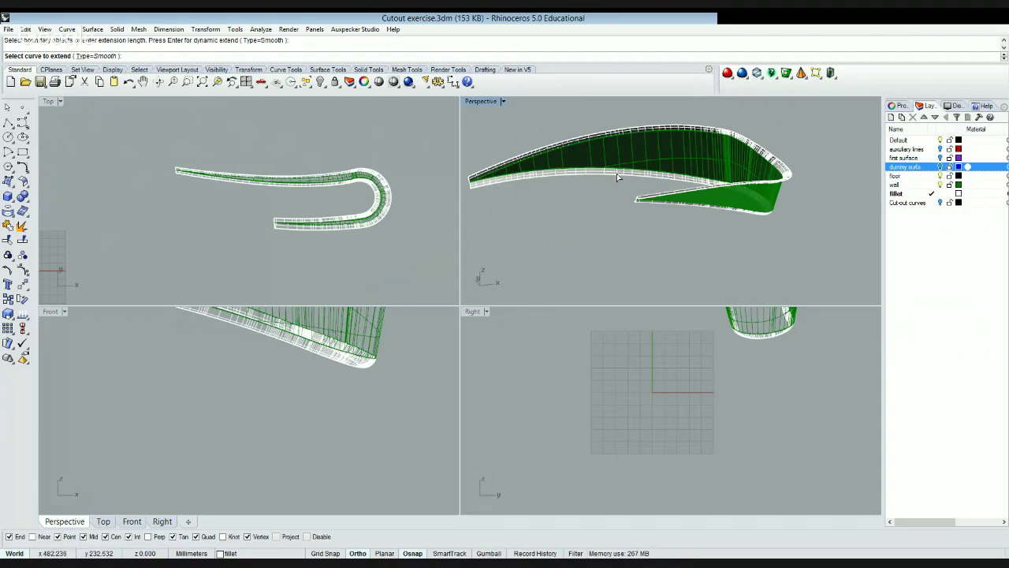
click(619, 174)
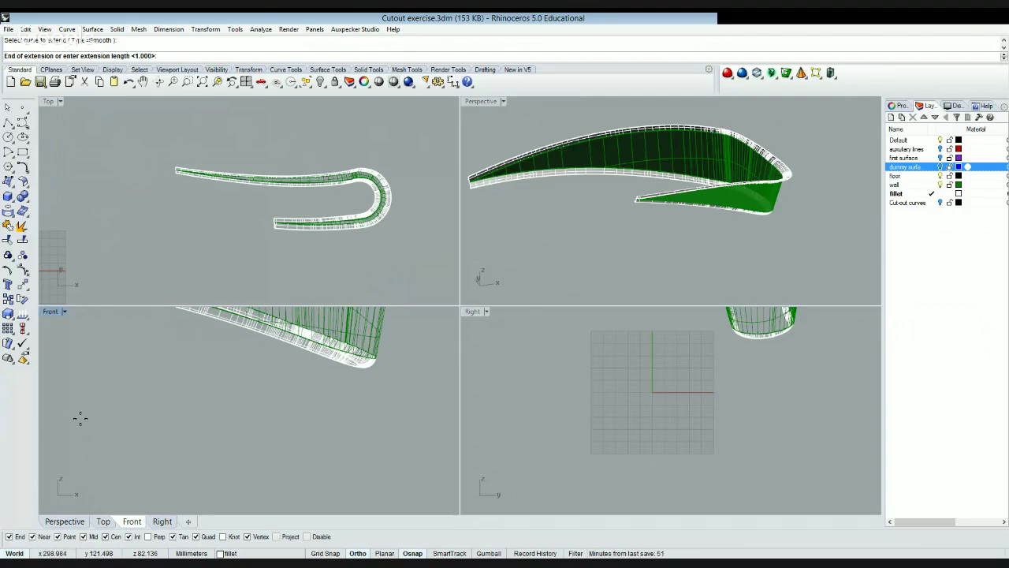
click(134, 153)
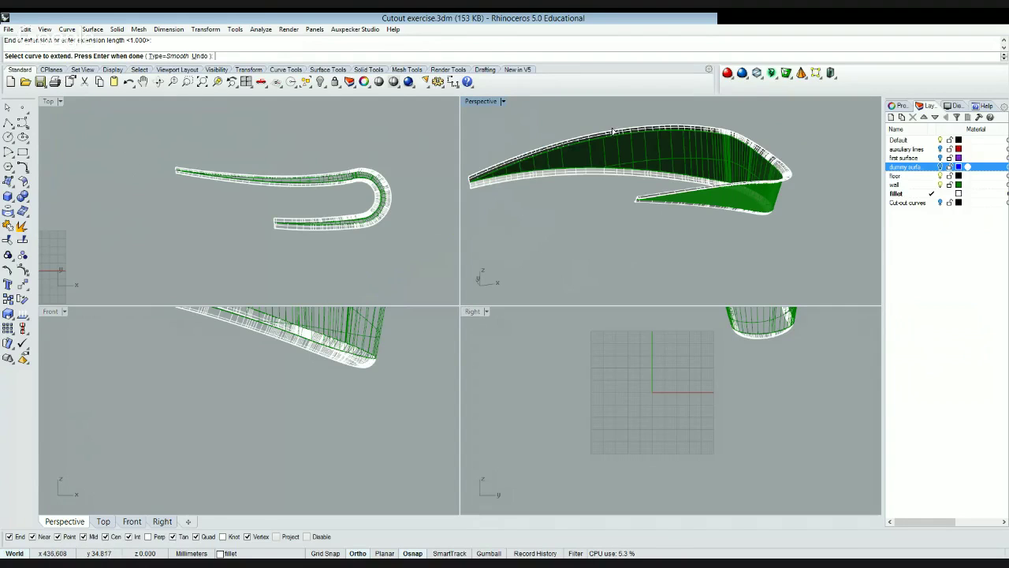
key(Return)
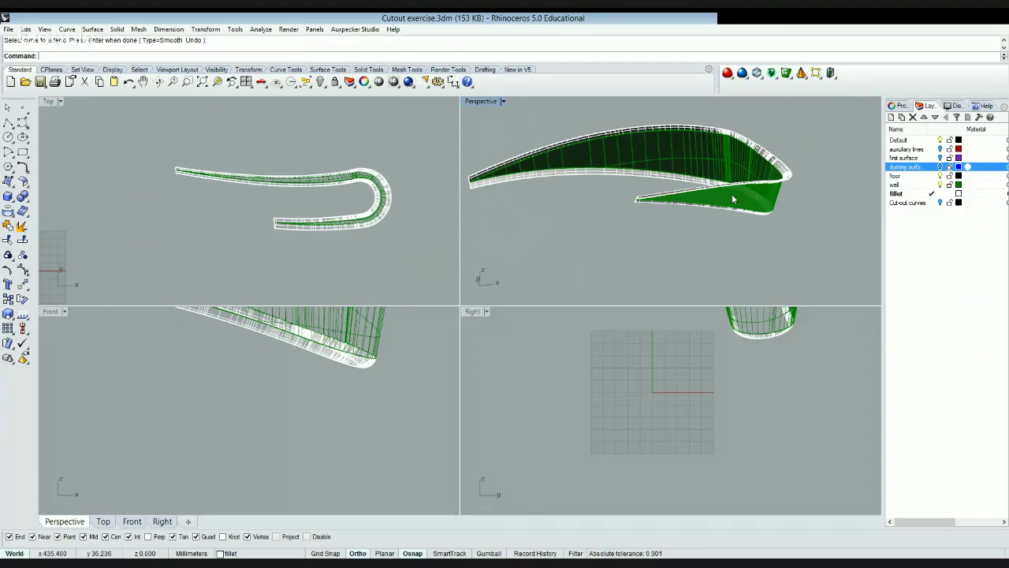
- Extend the curve along the fillets' lower edge beyond the other open end, again with the Smooth extension type
key(Return)
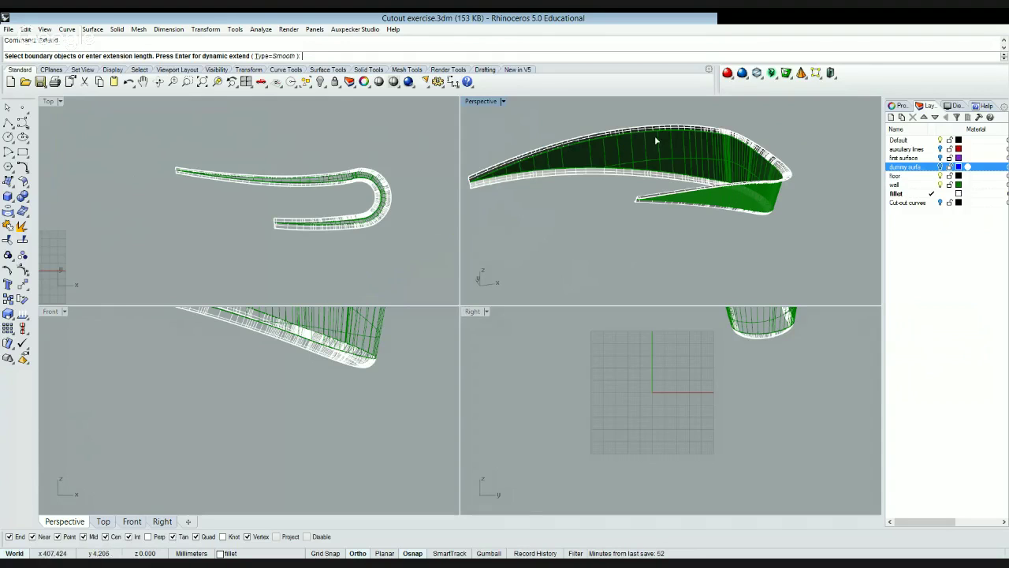
click(281, 56)
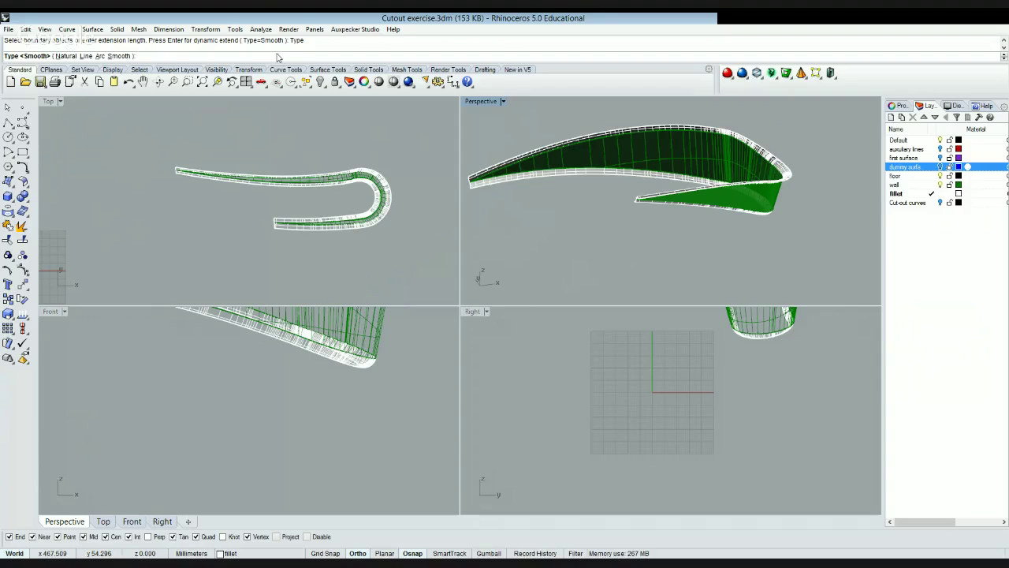
click(119, 56)
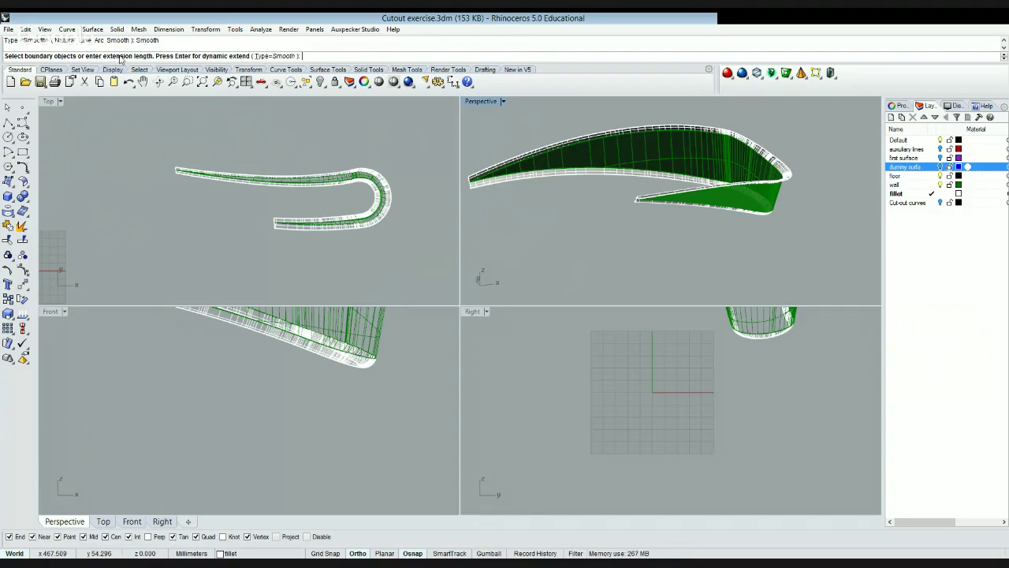
right_click(323, 124)
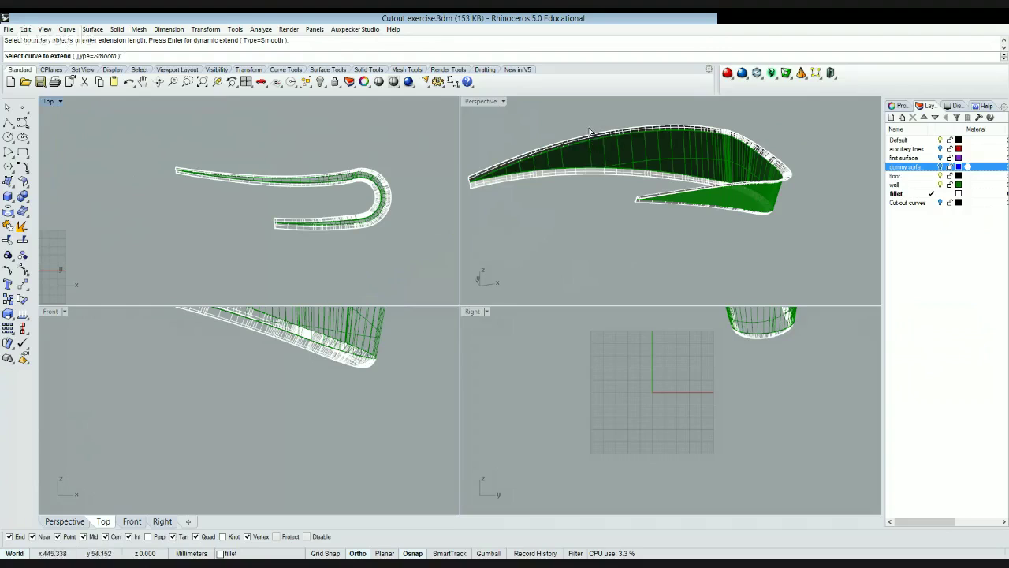
click(611, 142)
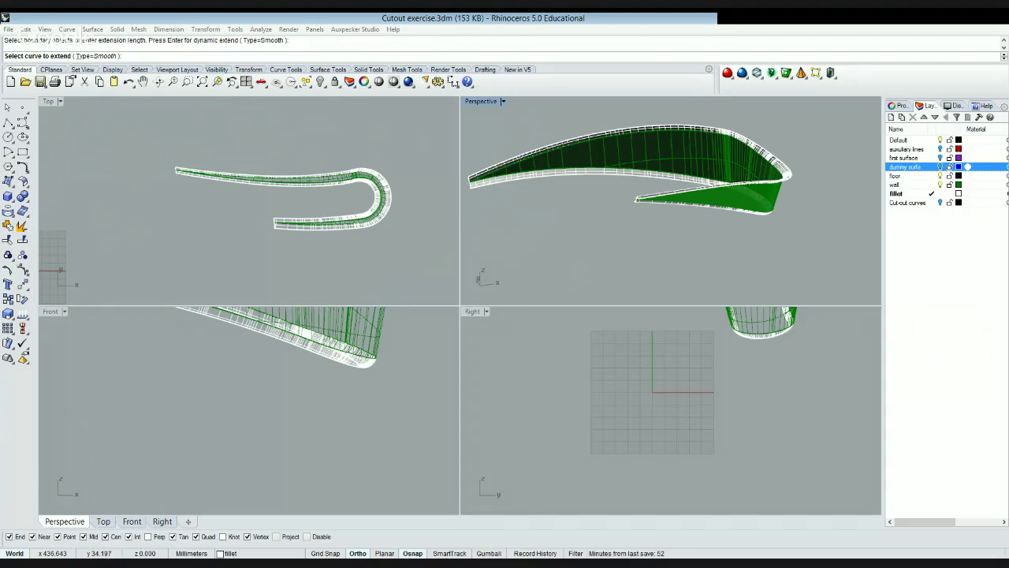
click(638, 152)
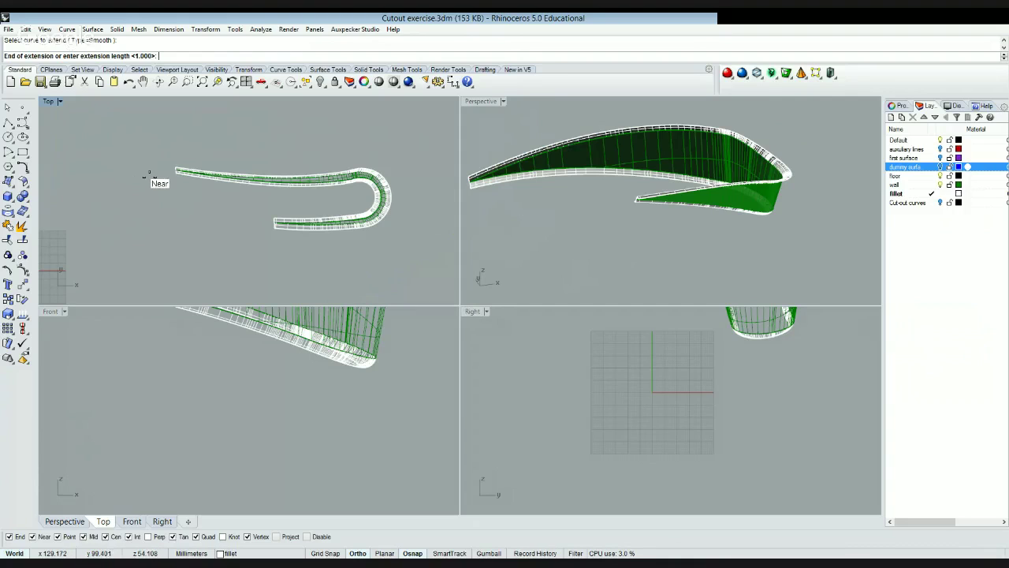
click(148, 174)
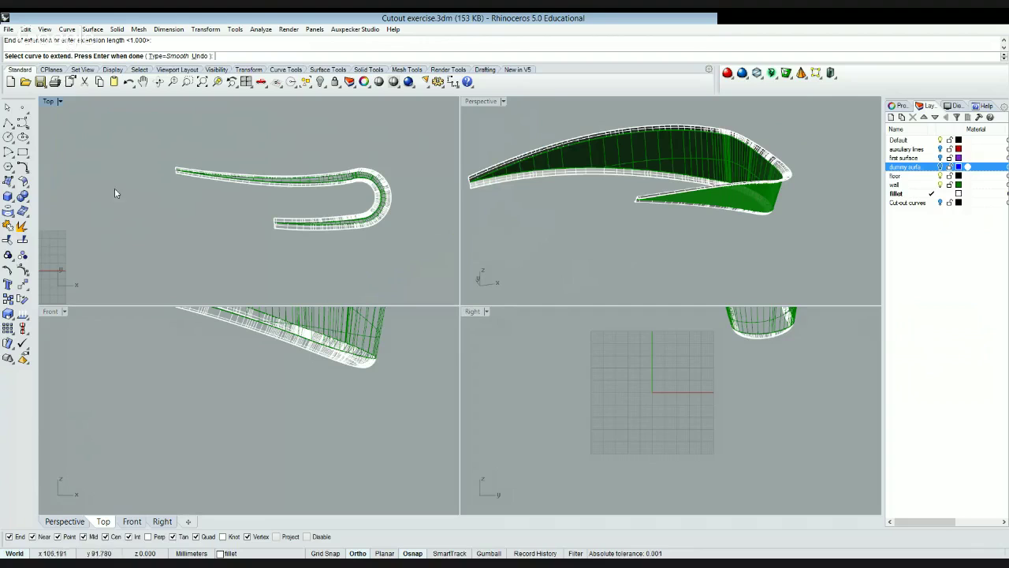
key(Return)
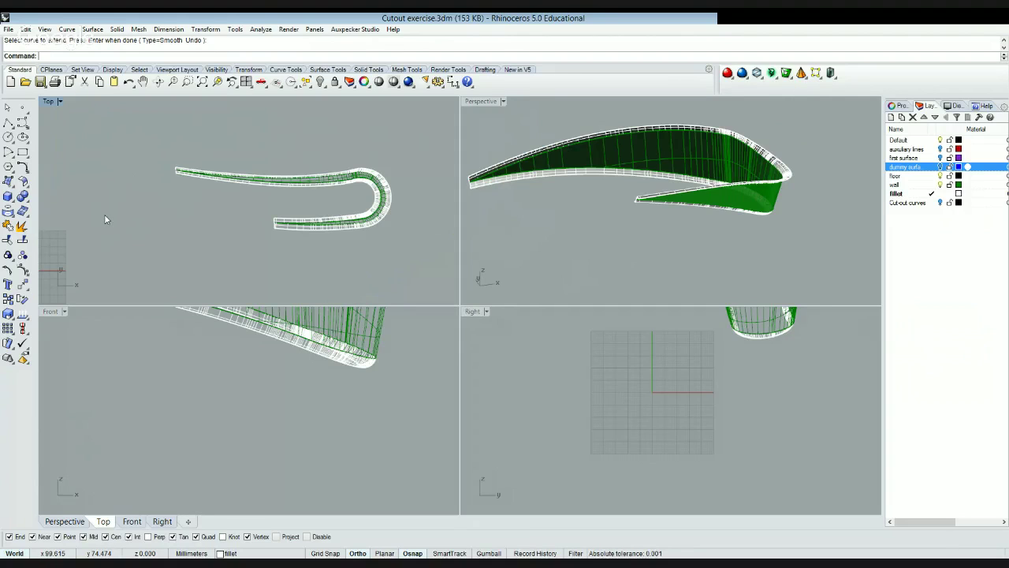
- Try to join the extended curves that follow the fillets' lower edge
click(708, 209)
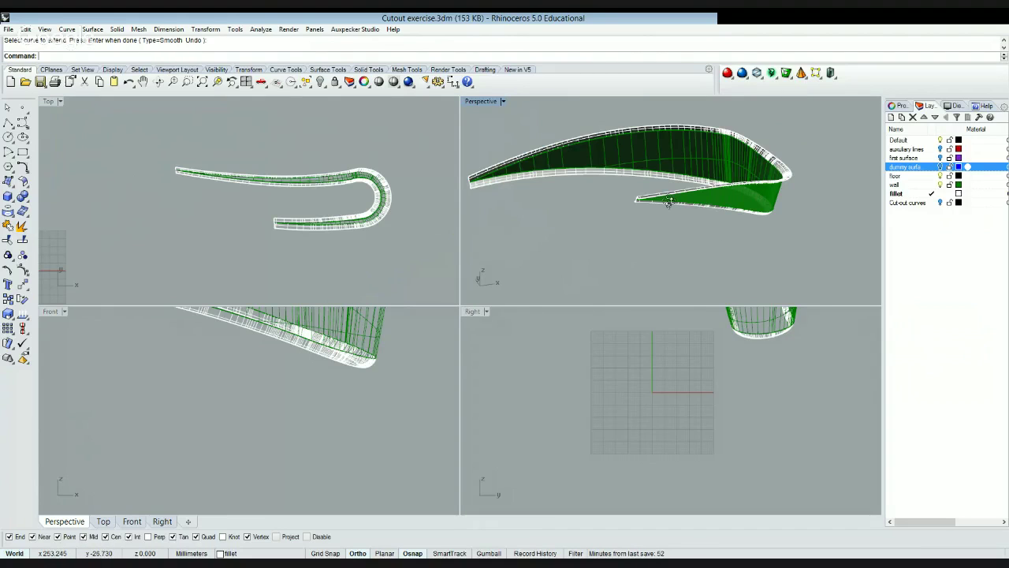
click(719, 172)
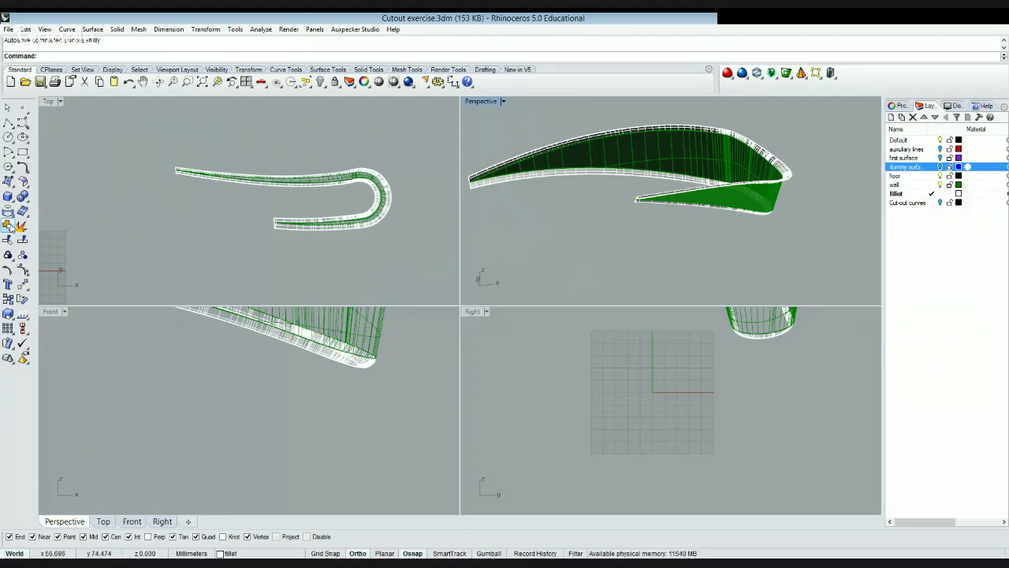
click(9, 228)
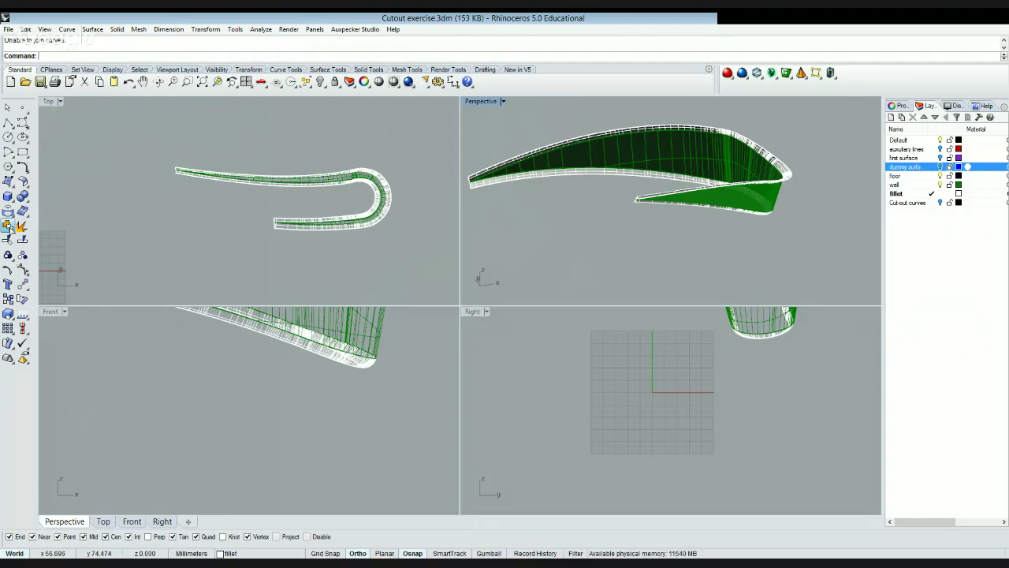
key(Home)
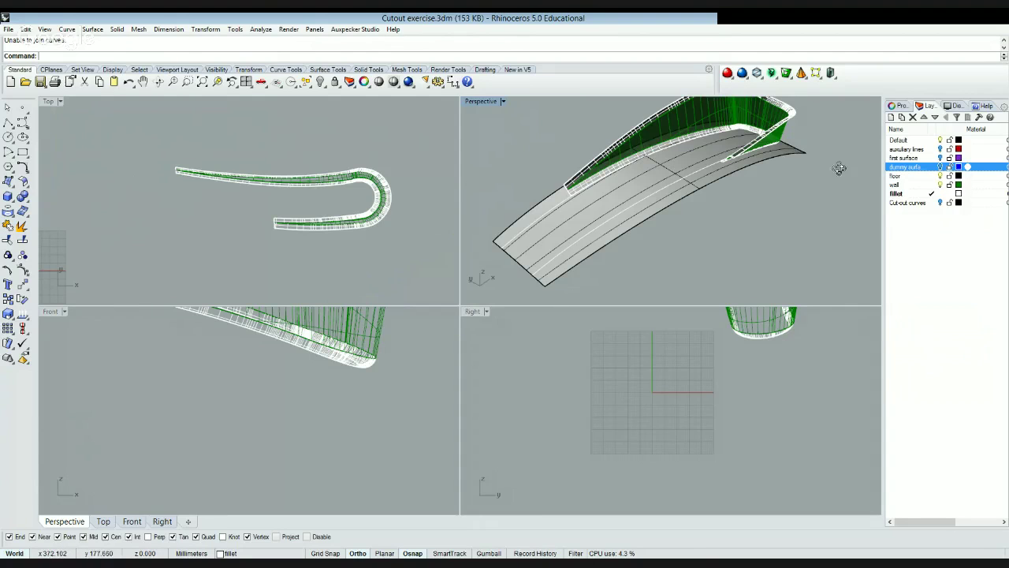
click(596, 255)
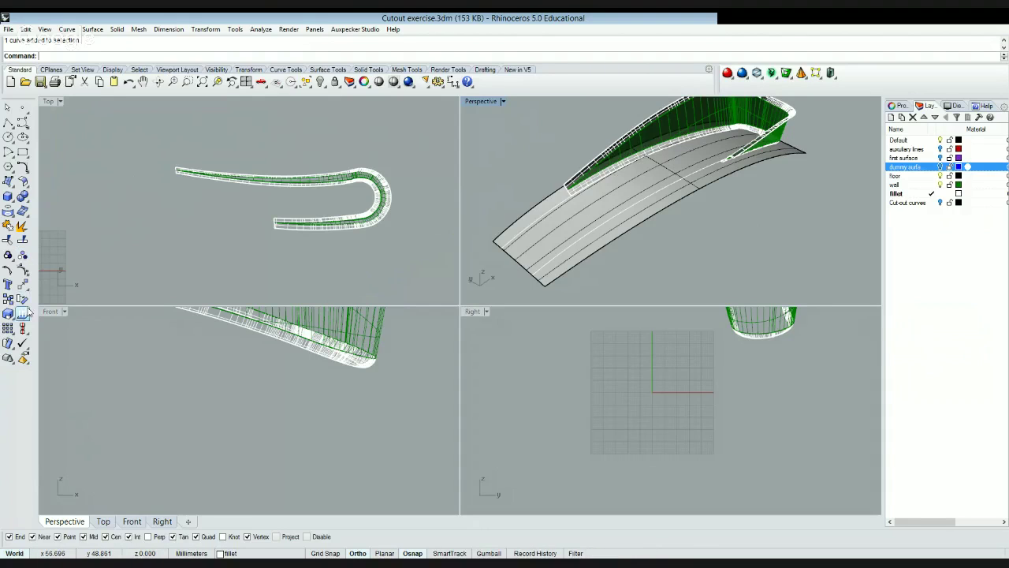
click(7, 226)
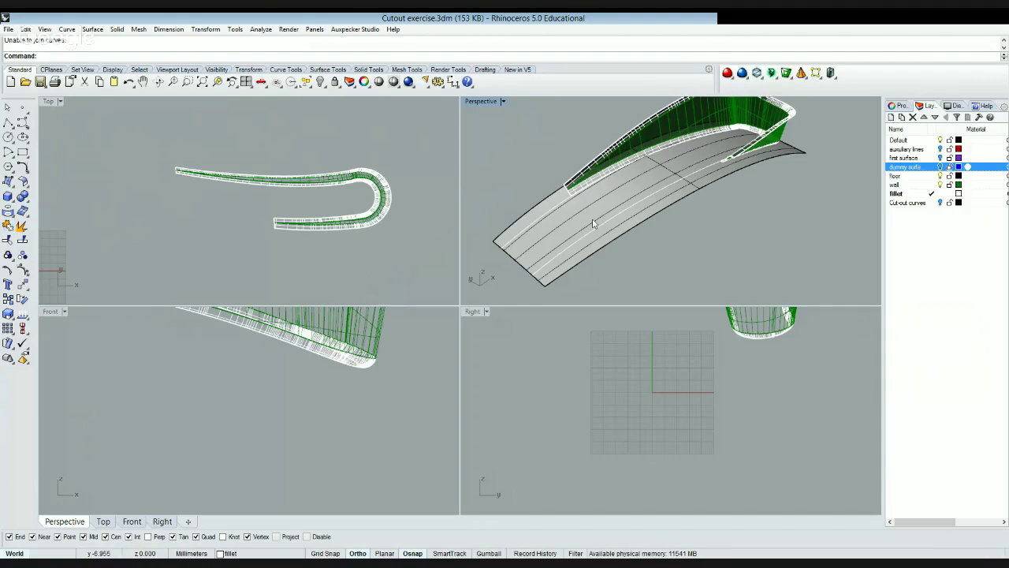
- Set the colour of the floor layer to red
scroll(701, 235, down, 2)
click(690, 180)
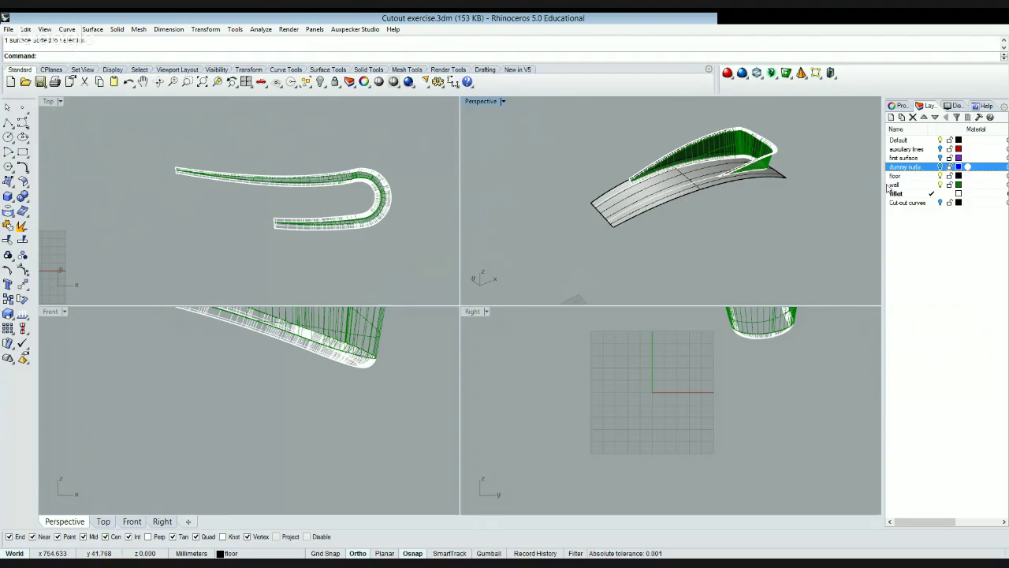
click(961, 176)
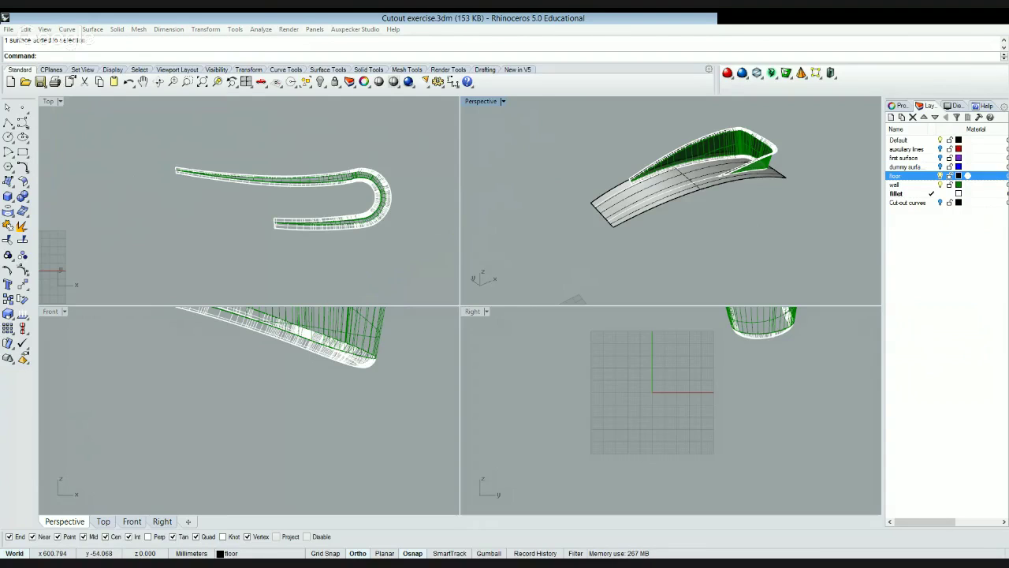
click(744, 193)
key(Escape)
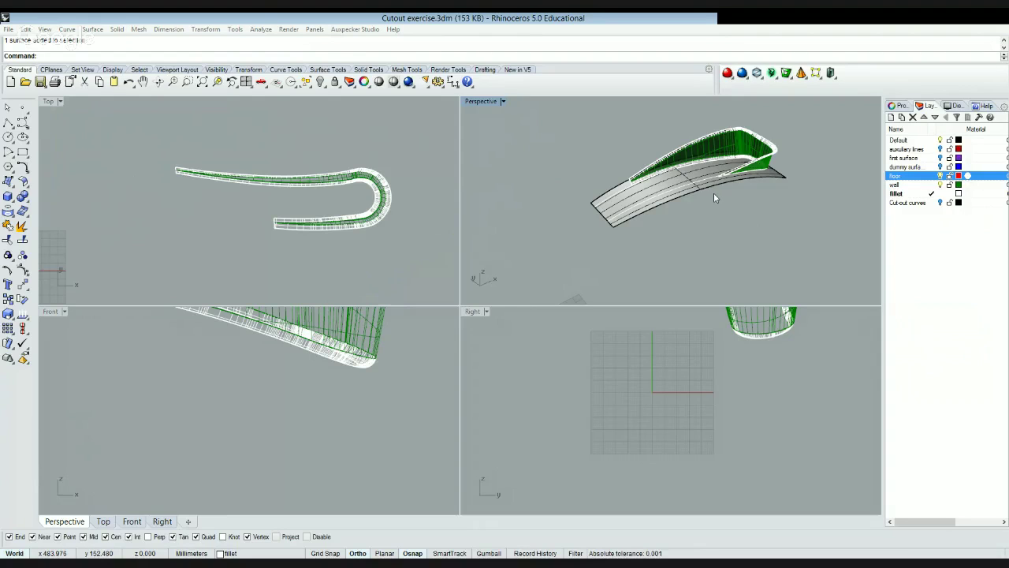
- Move the two fillet surfaces to the wall layer and hide that layer
click(896, 185)
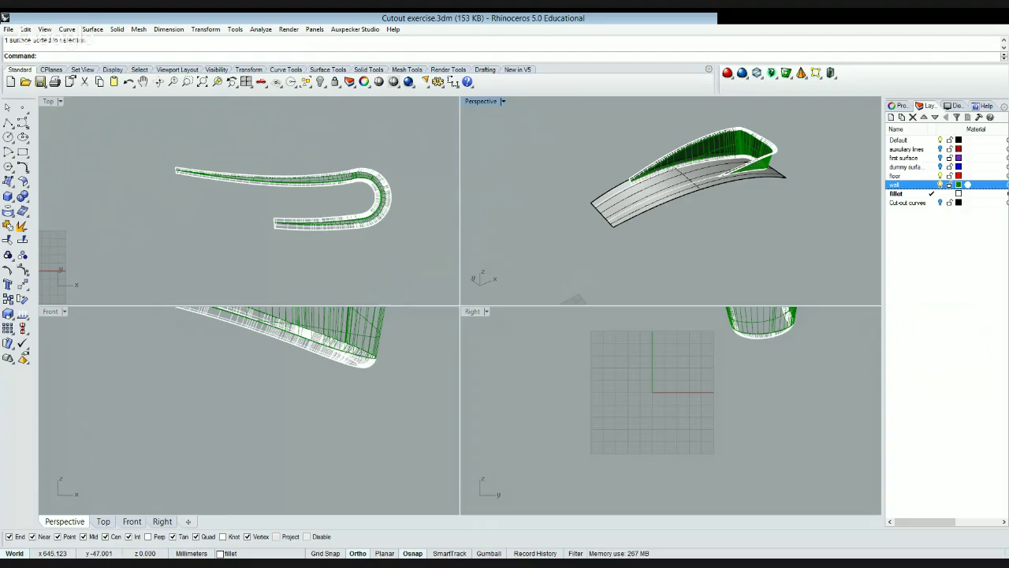
click(870, 327)
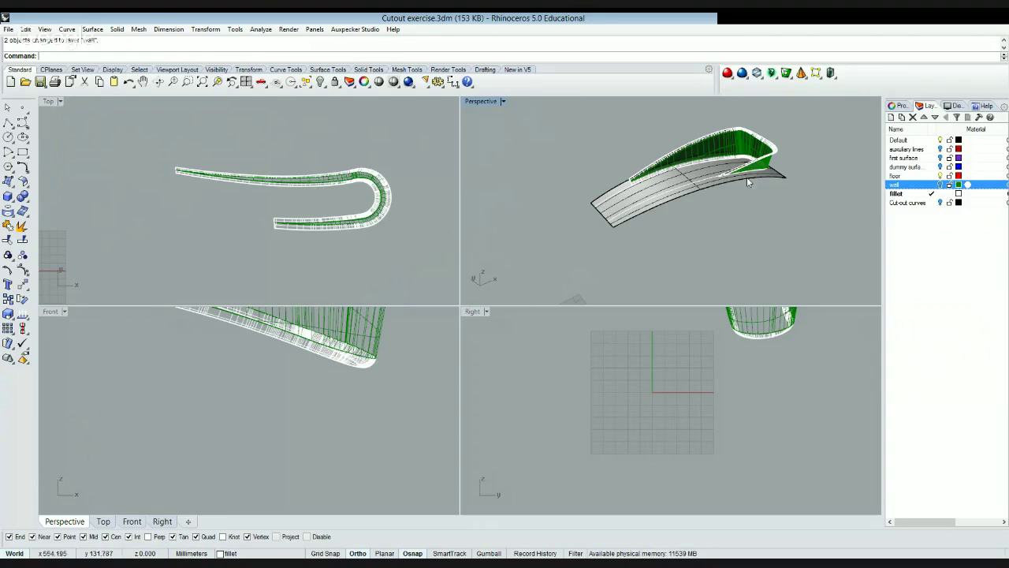
click(716, 215)
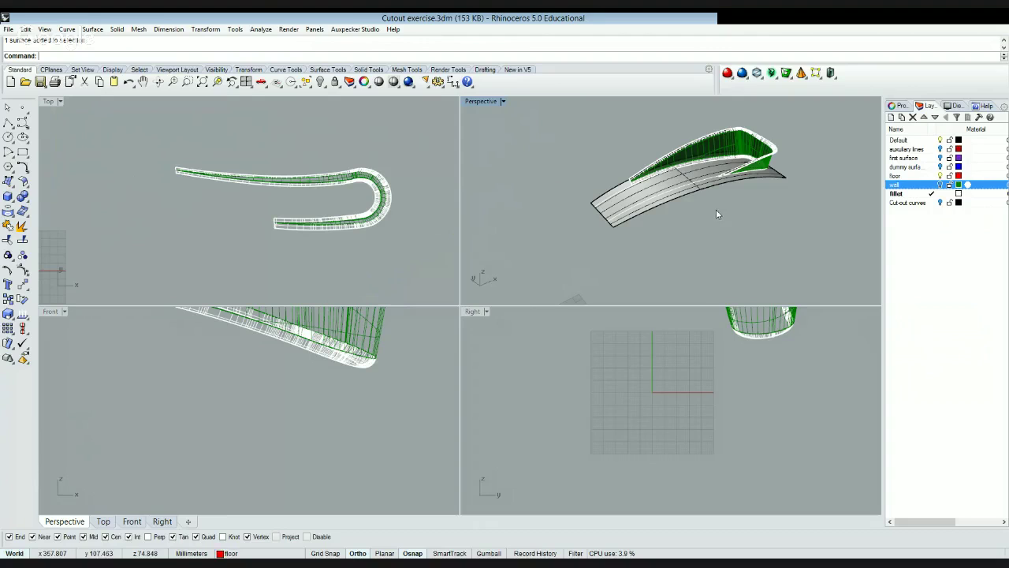
- Lock and hide the floor layer, and set the fillet layer's colour to black
click(899, 175)
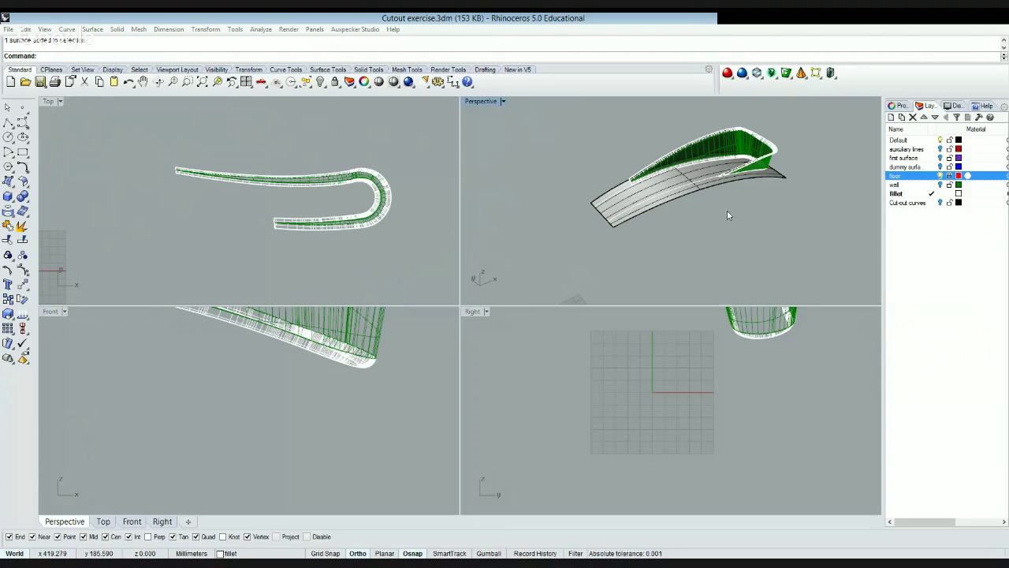
click(960, 194)
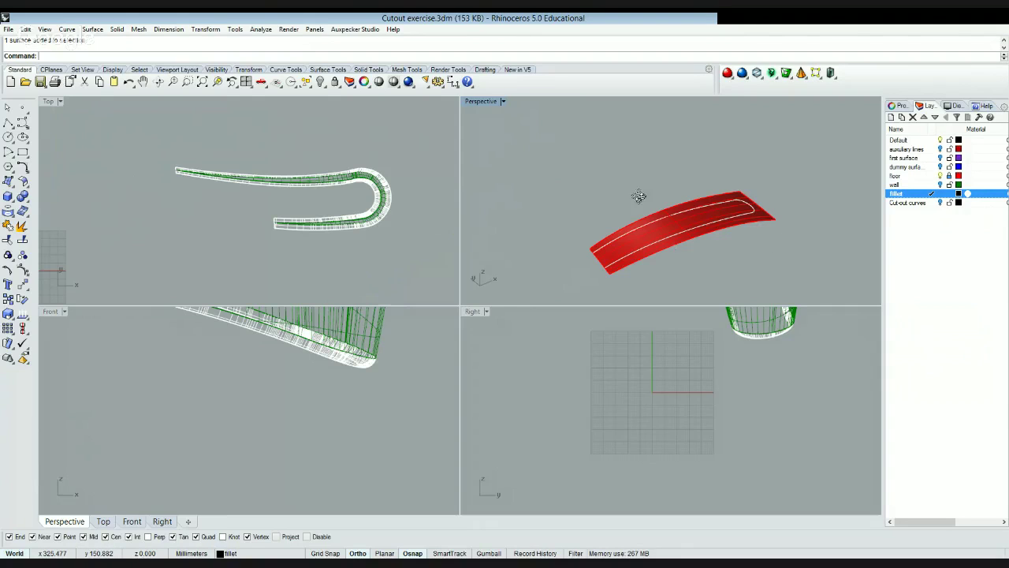
click(942, 177)
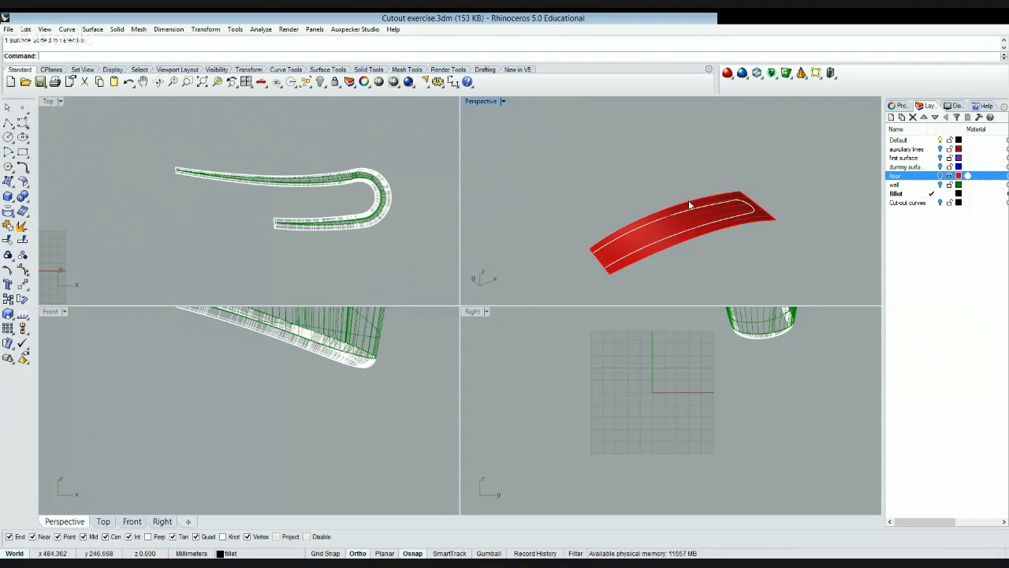
- Try to trim the floor surface with the extended curves that follow the fillets' lower edge
click(678, 235)
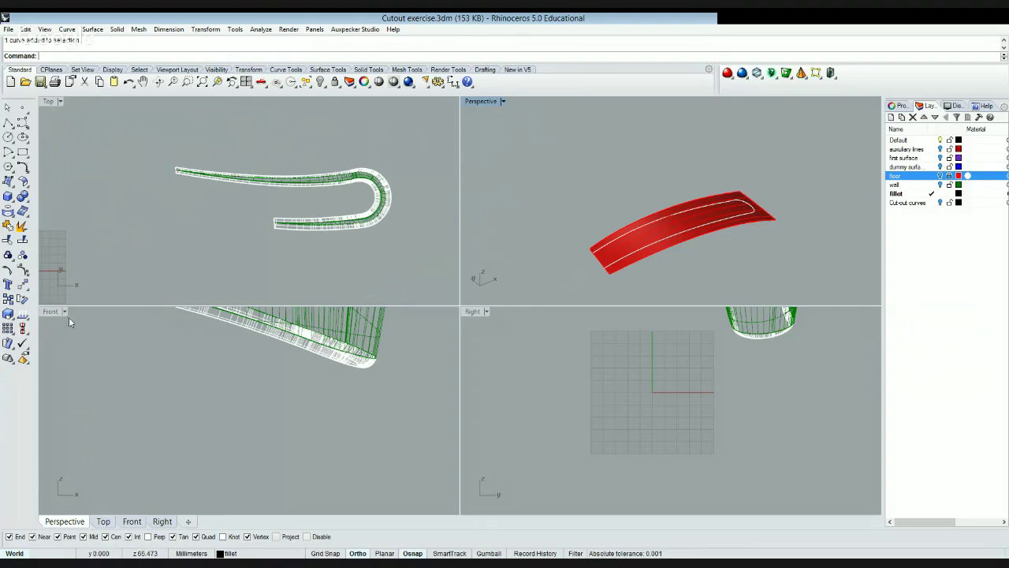
click(7, 240)
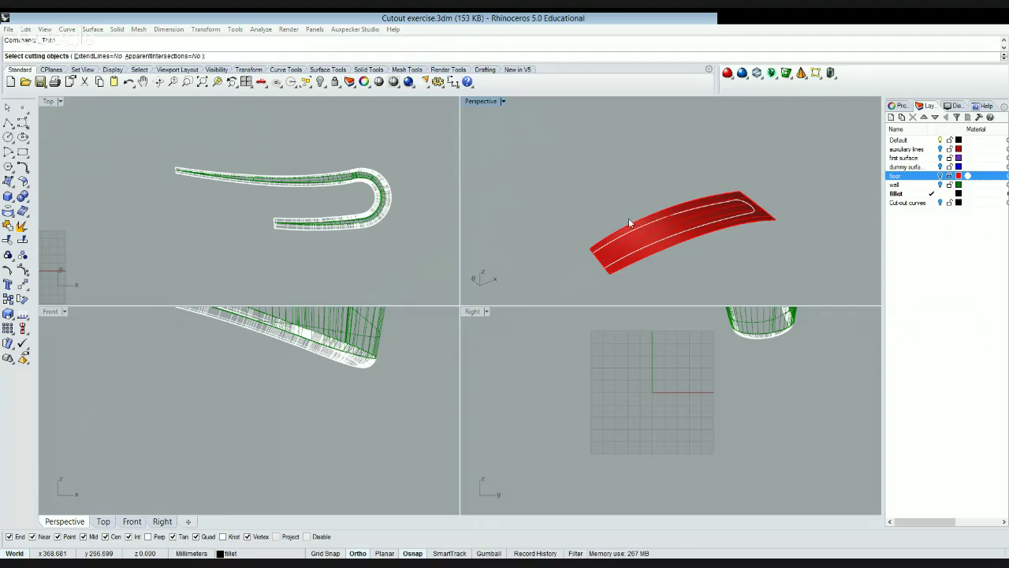
click(684, 238)
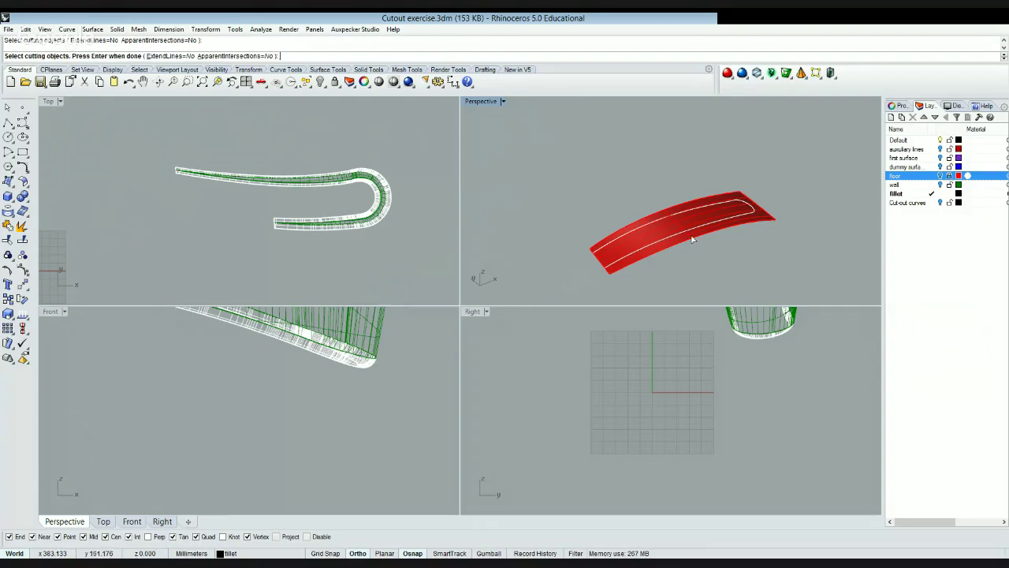
click(744, 211)
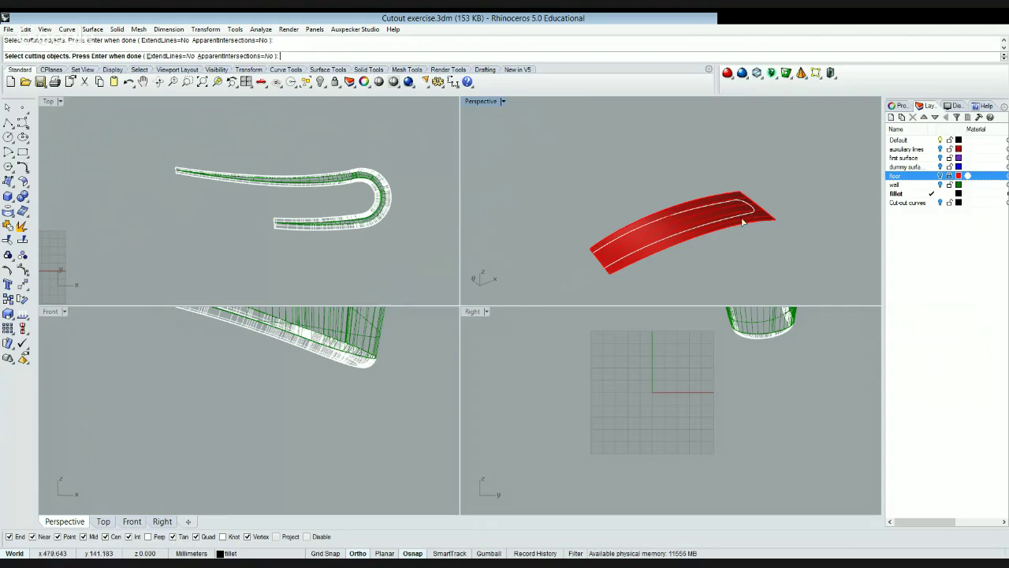
key(Return)
key(Return)
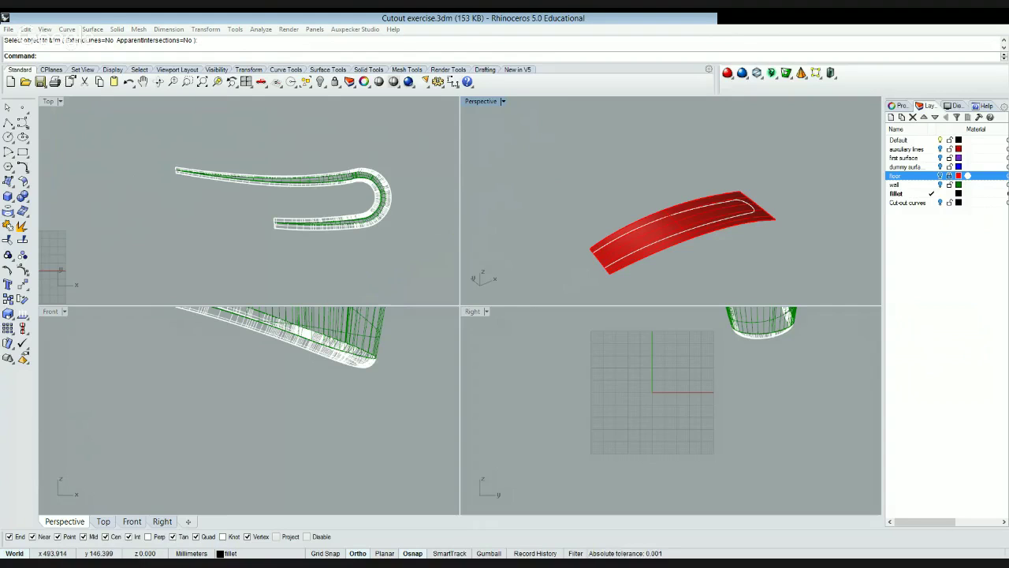
- Draw a straight polyline that crosses both long sides of the extended curves
right_drag(697, 257, 626, 223)
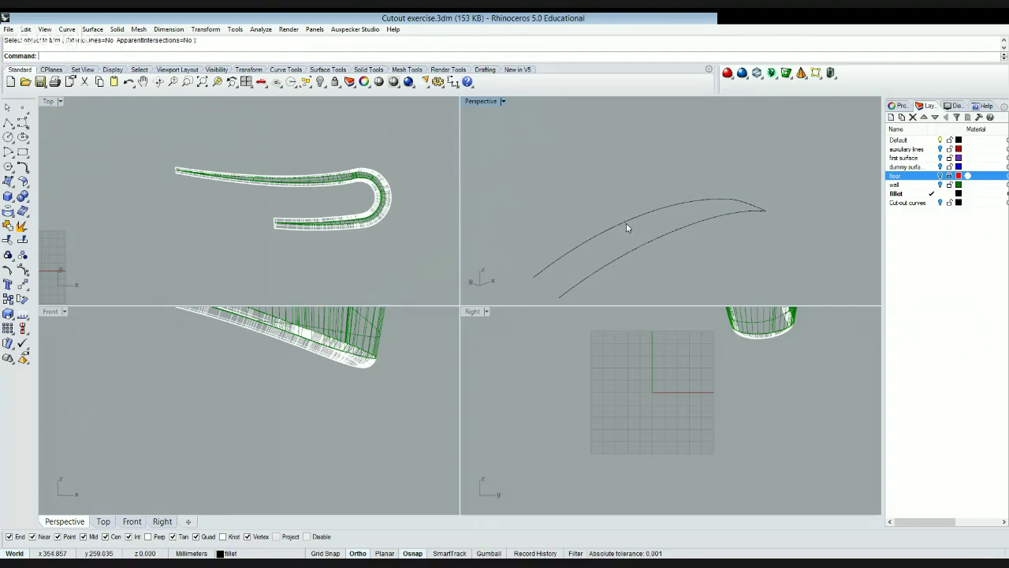
click(696, 226)
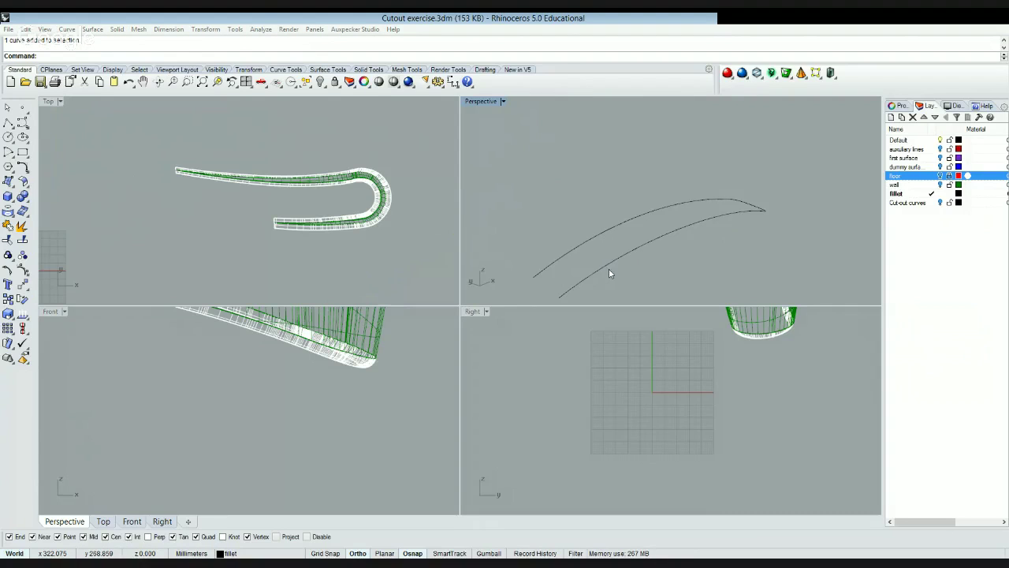
click(7, 240)
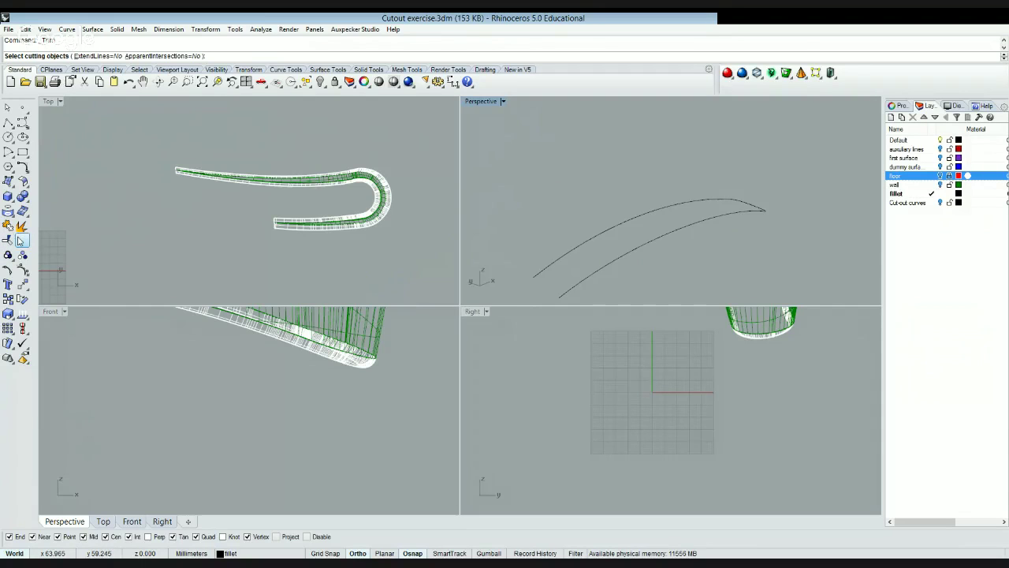
click(7, 123)
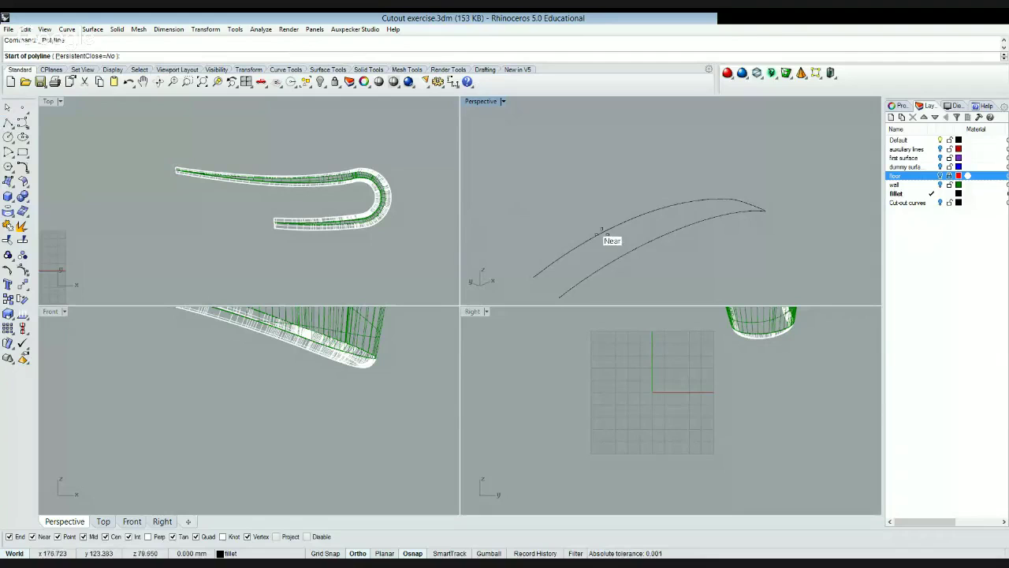
click(589, 234)
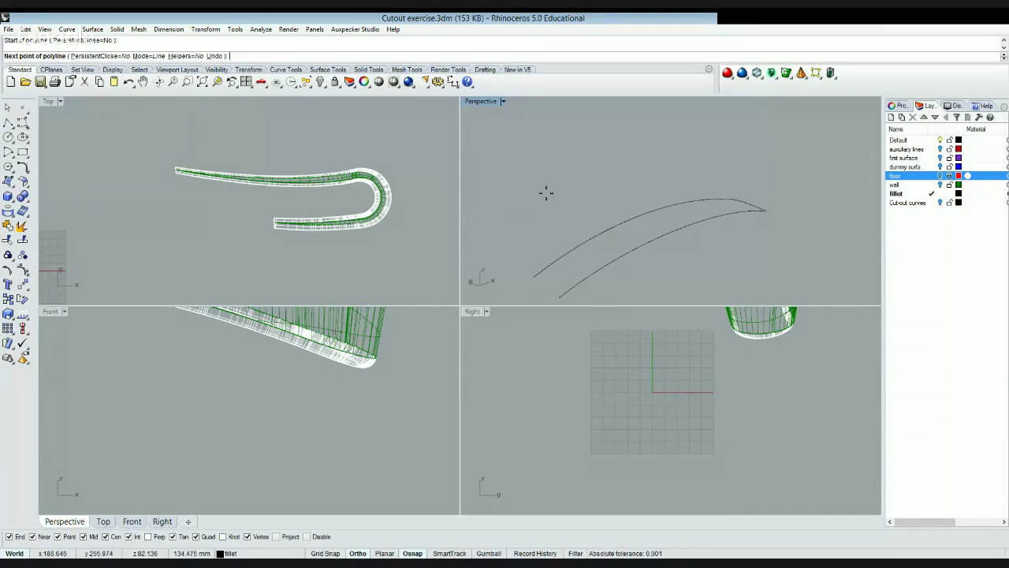
click(679, 282)
right_click(678, 282)
- Trim an extended curve with the crossing line as a test and undo that trim
click(572, 258)
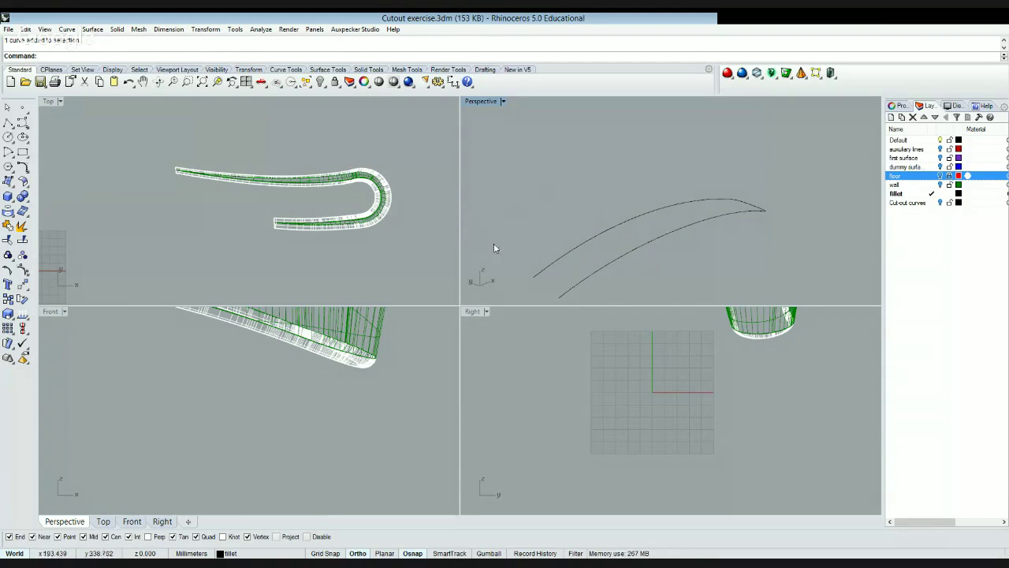
click(9, 240)
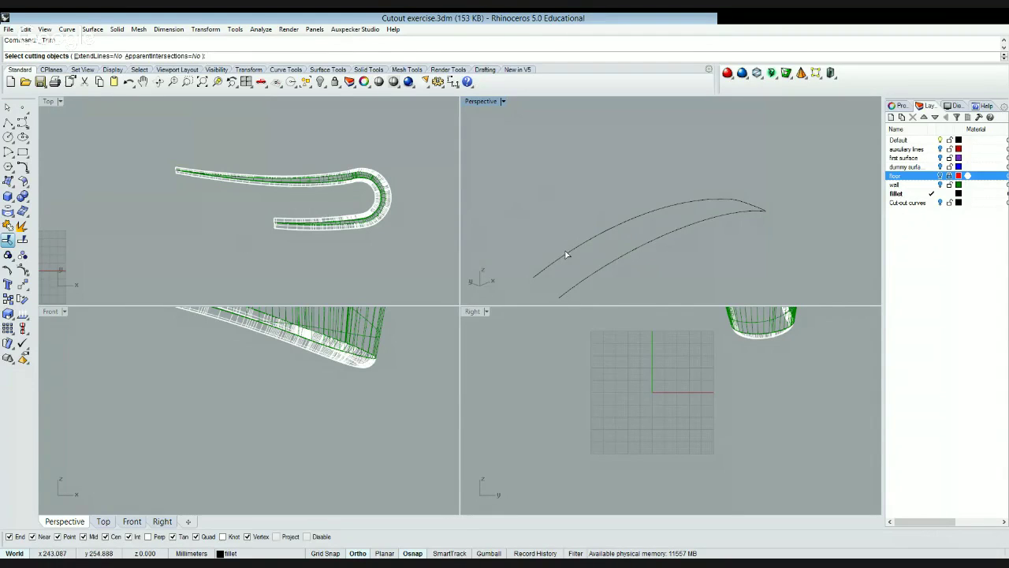
click(561, 222)
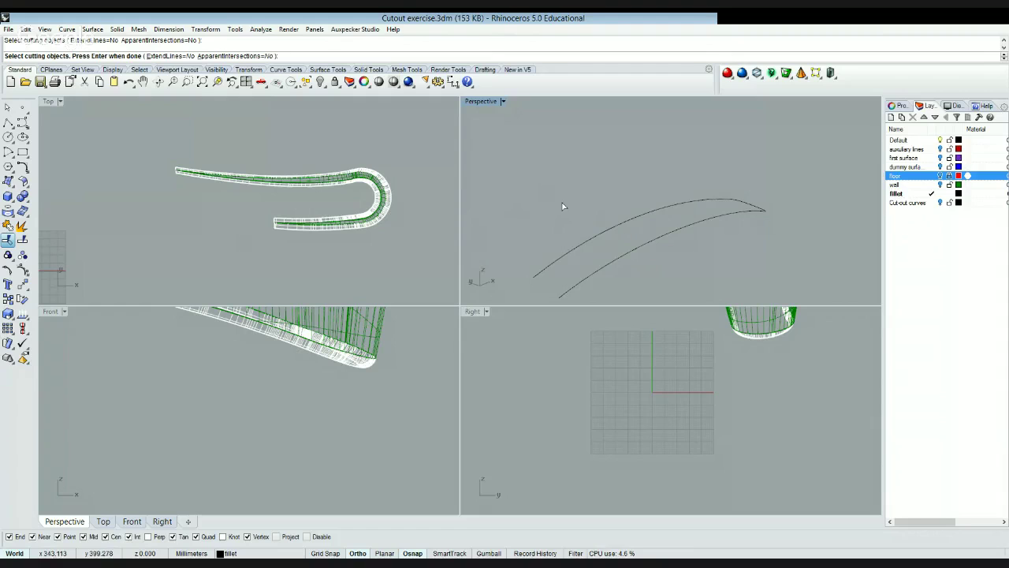
key(Return)
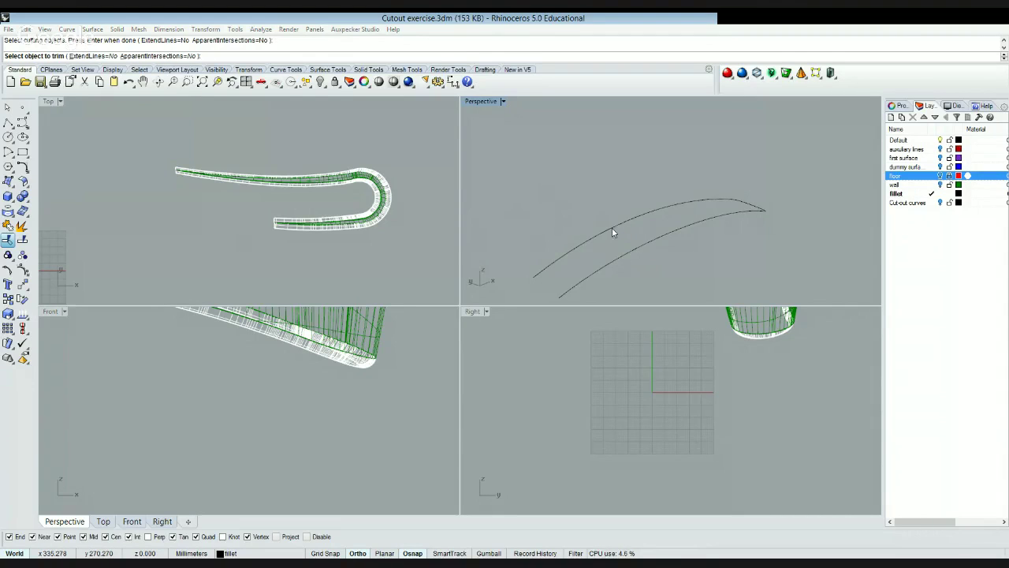
click(627, 234)
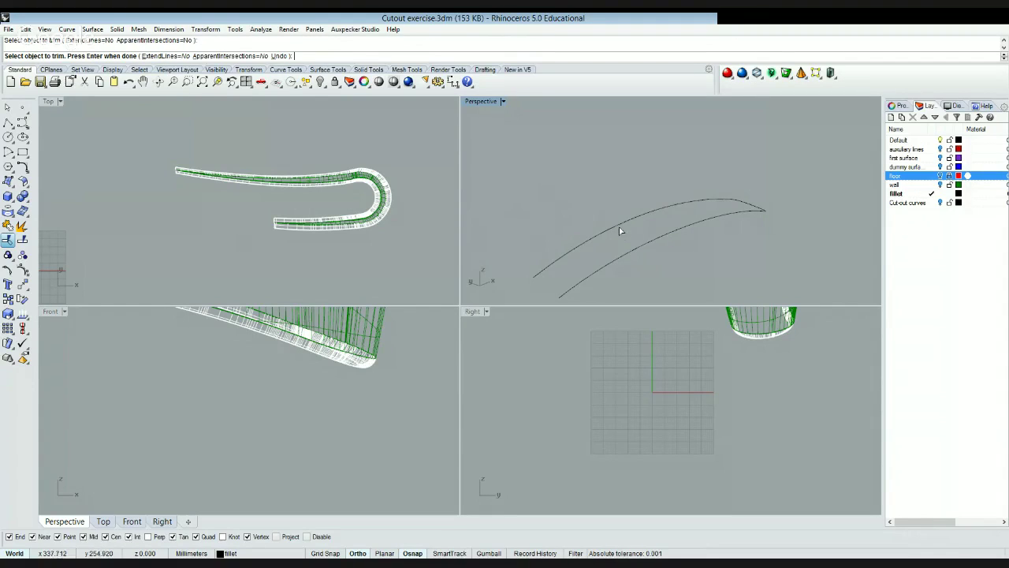
click(618, 226)
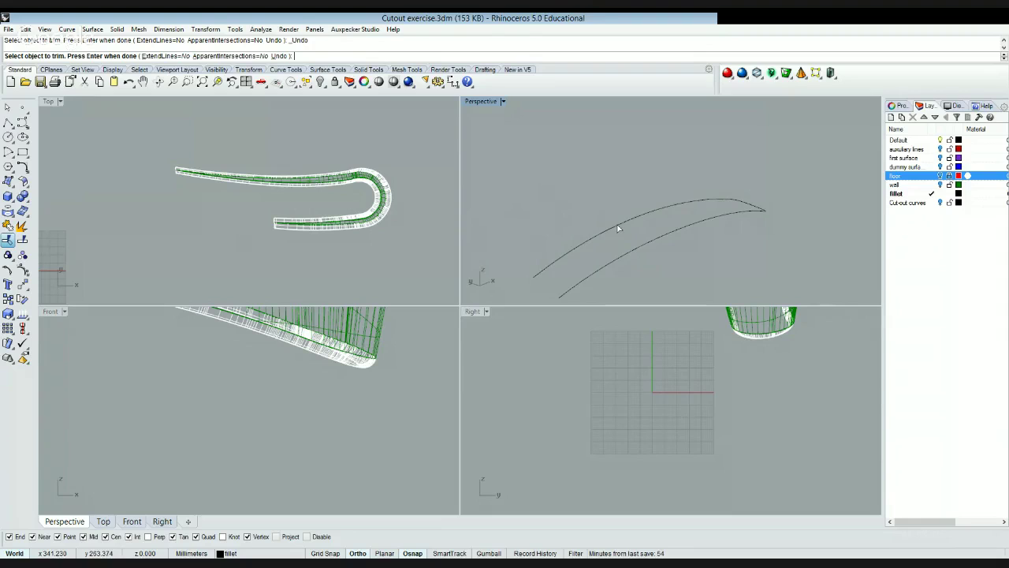
key(Return)
- Join the extended curves into one open curve and remove the crossing line
click(620, 234)
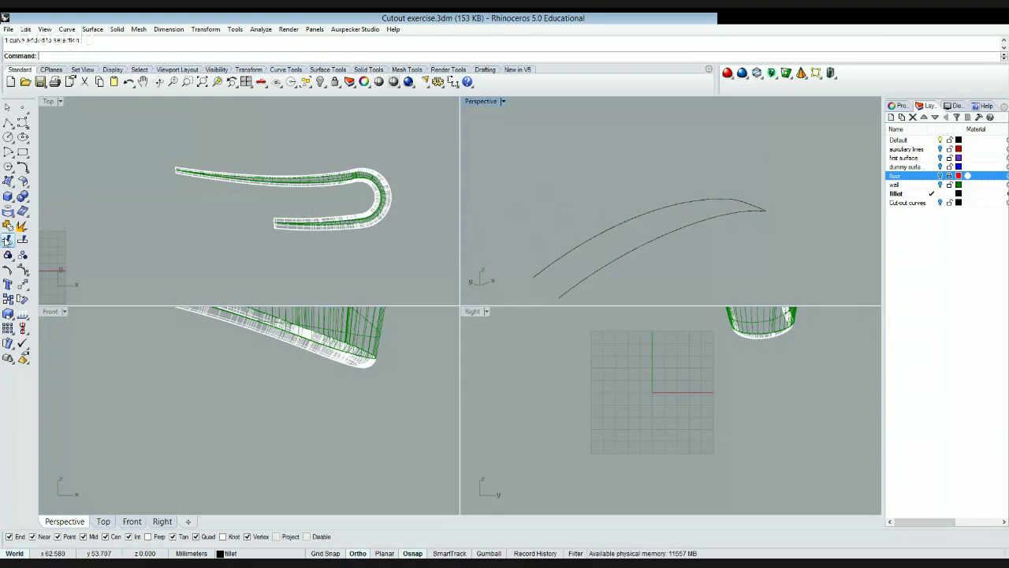
click(8, 226)
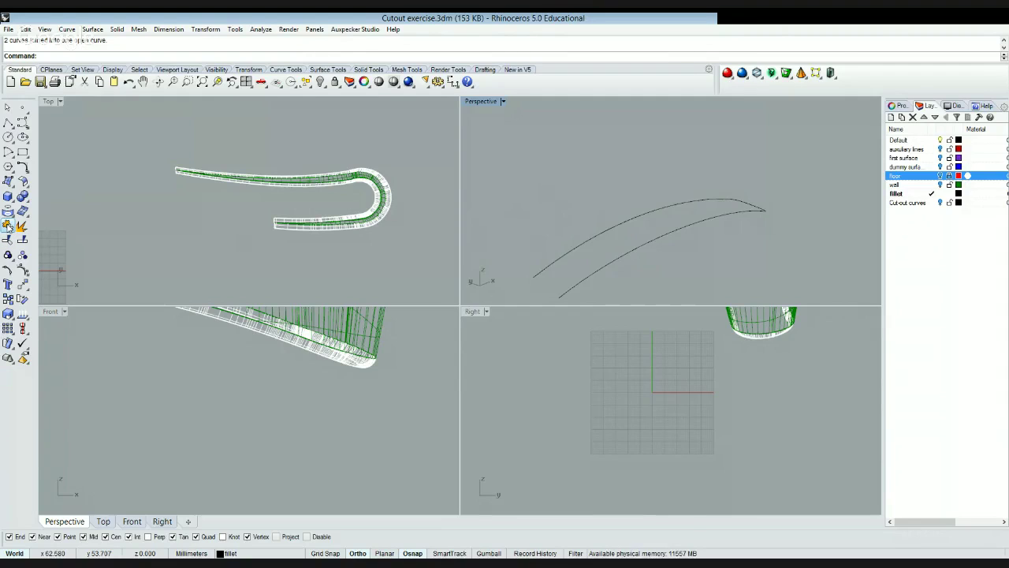
click(642, 235)
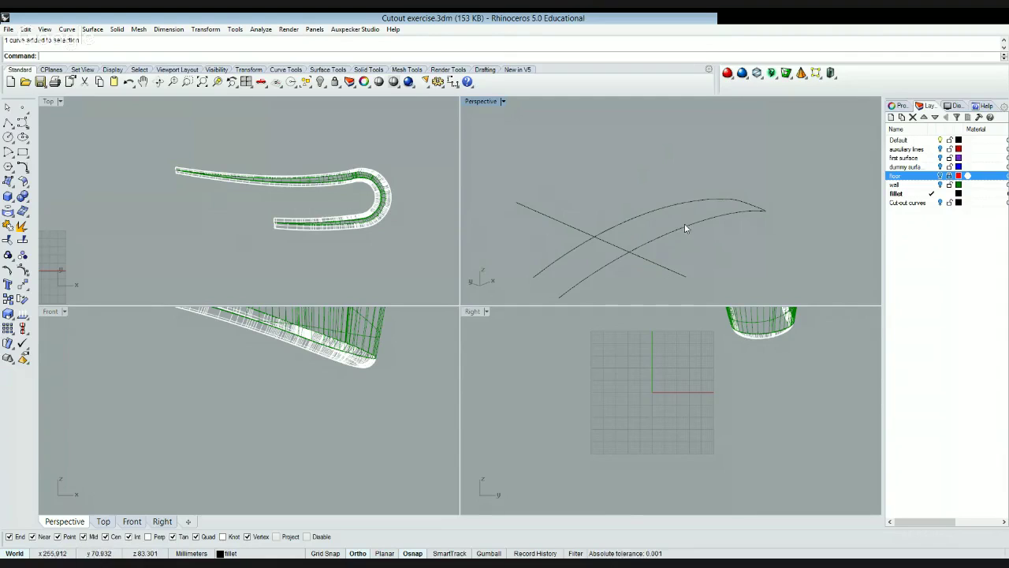
- Turn the wall and floor layers back on
right_drag(667, 238, 652, 184)
click(940, 185)
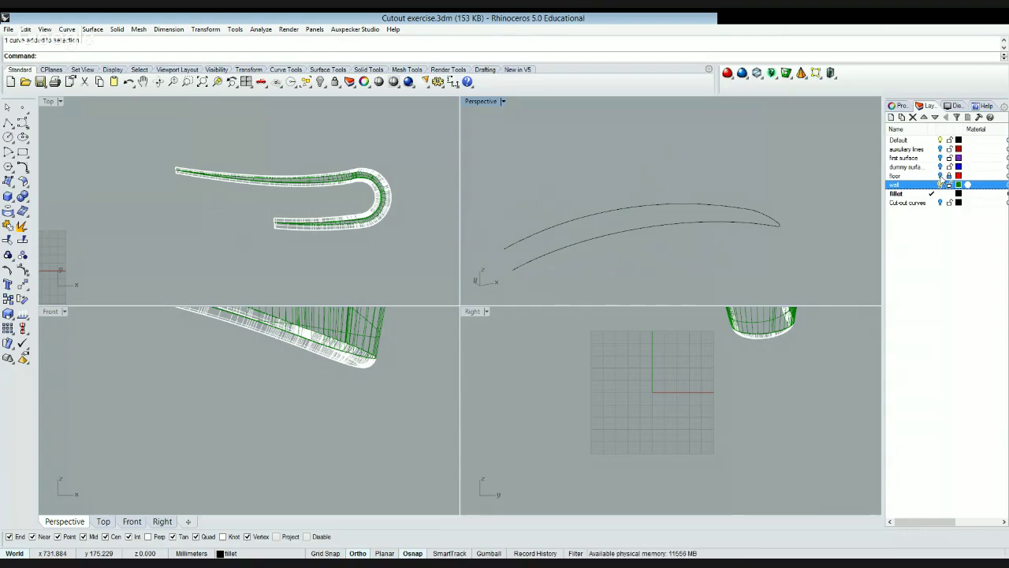
click(941, 175)
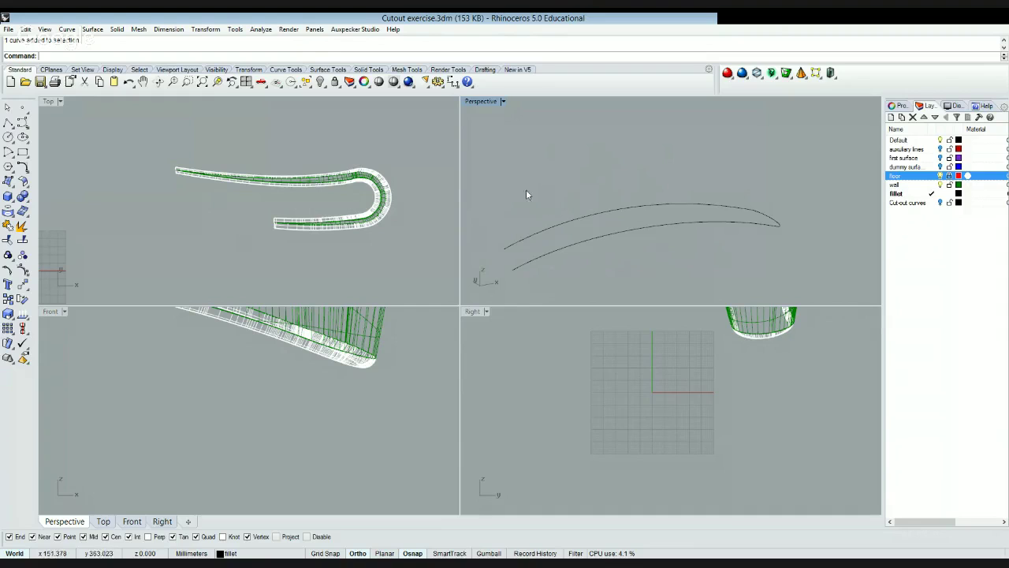
- Try to trim the floor surface with the joined curve, first in the Perspective view and again in the Top view
click(8, 239)
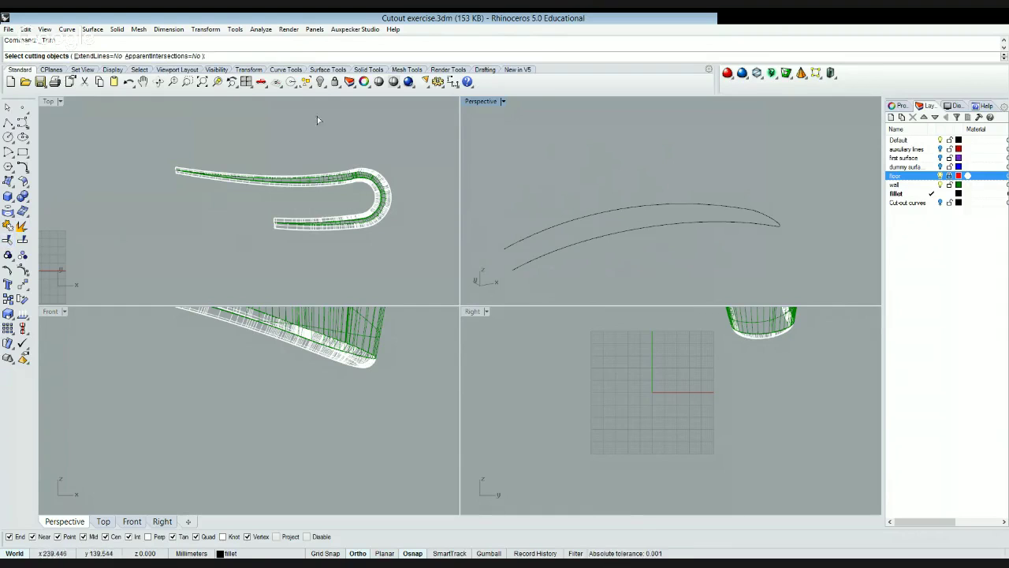
click(591, 216)
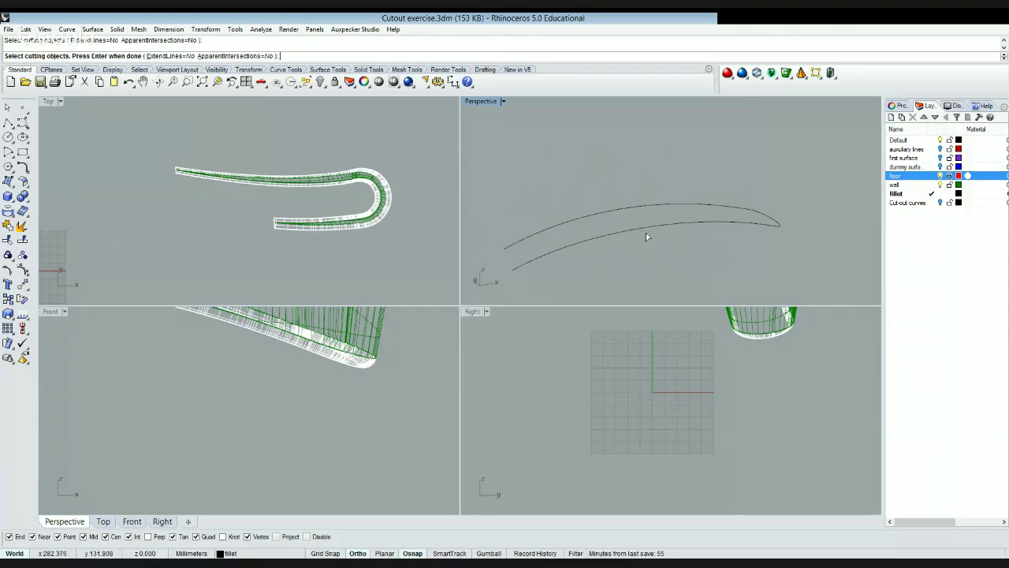
key(Return)
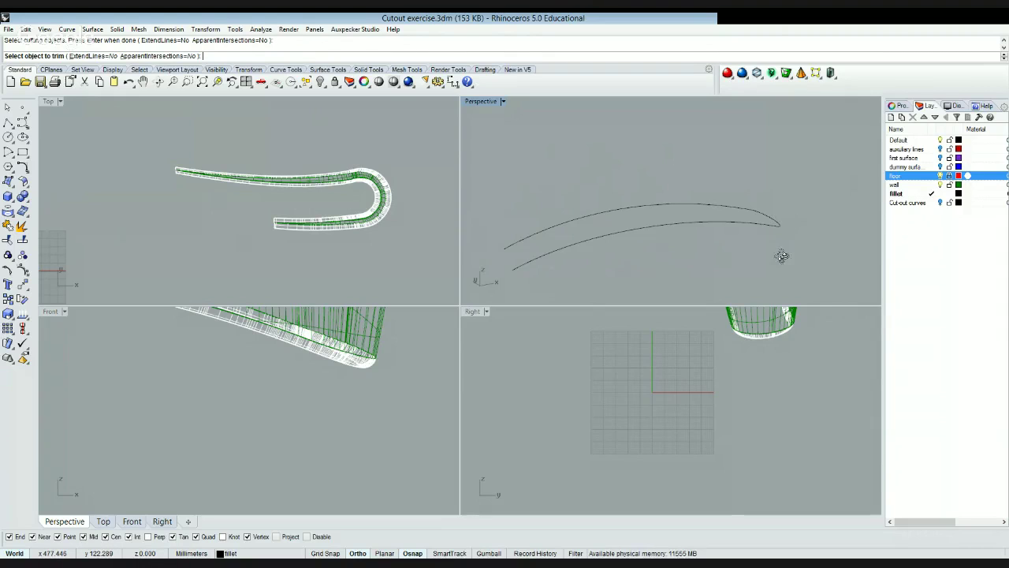
click(294, 241)
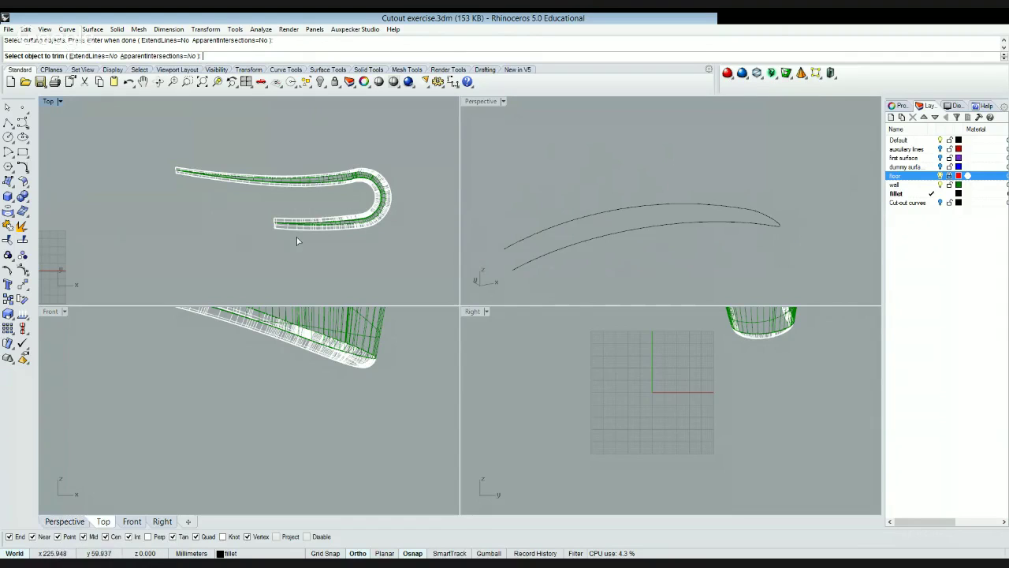
key(Escape)
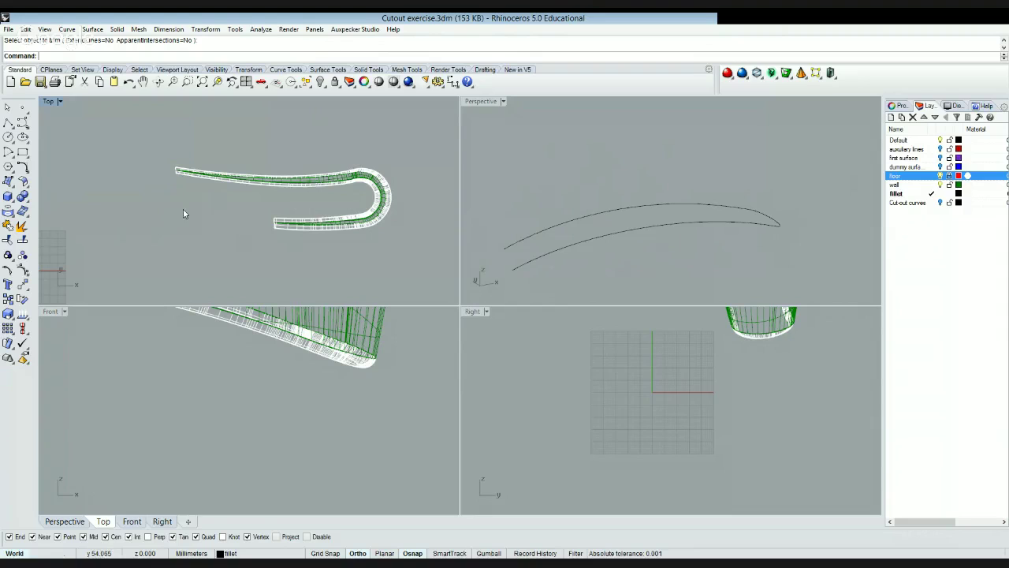
key(Return)
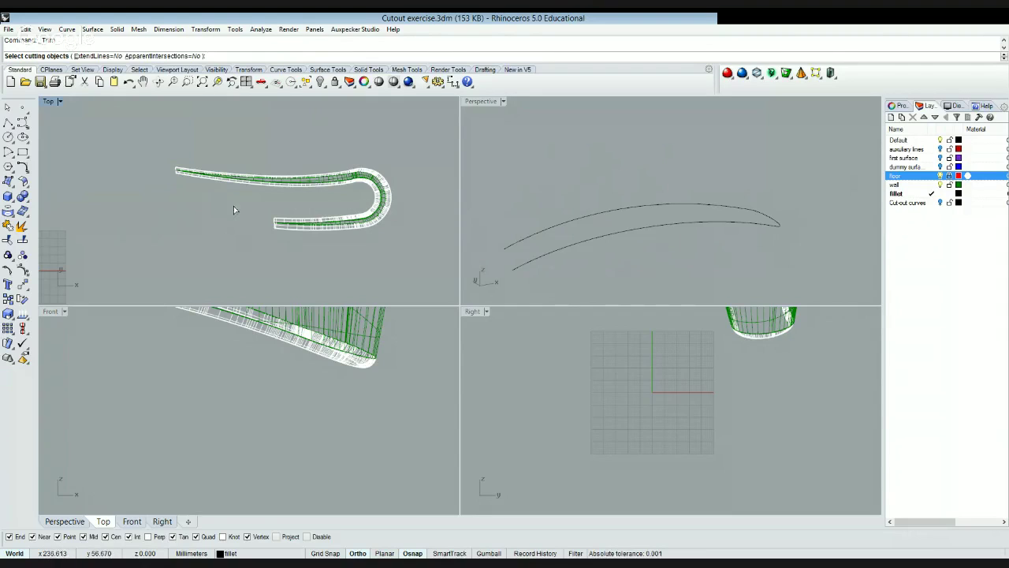
key(Return)
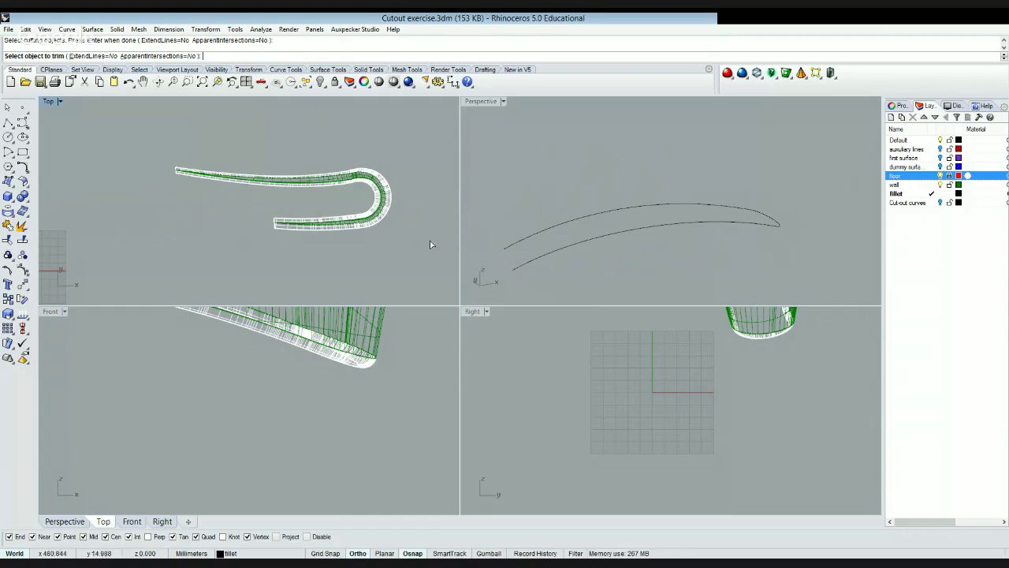
click(374, 212)
key(Return)
- Copy the joined curve about 20 mm straight up in the Front view
click(276, 198)
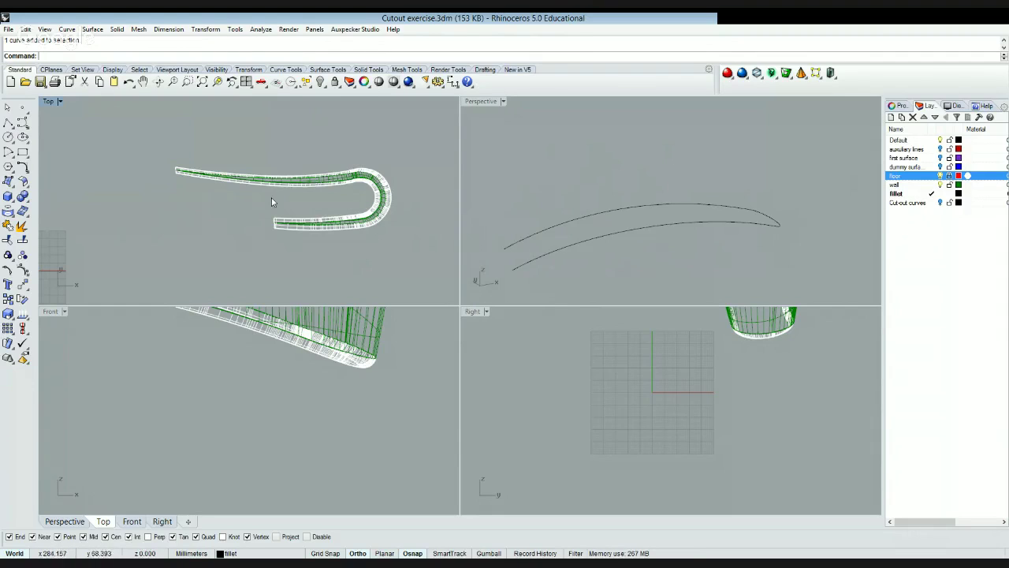
click(228, 410)
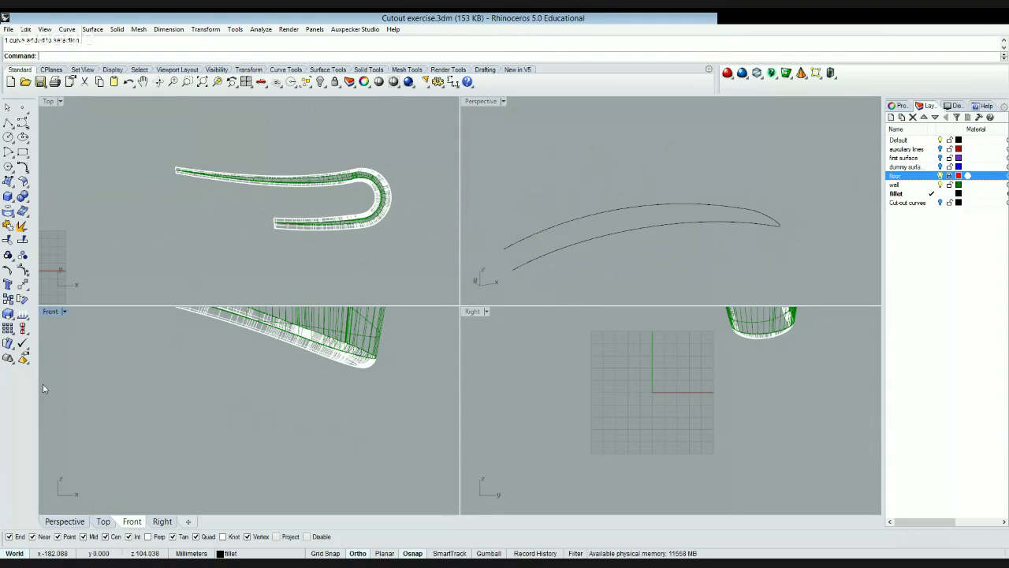
click(7, 299)
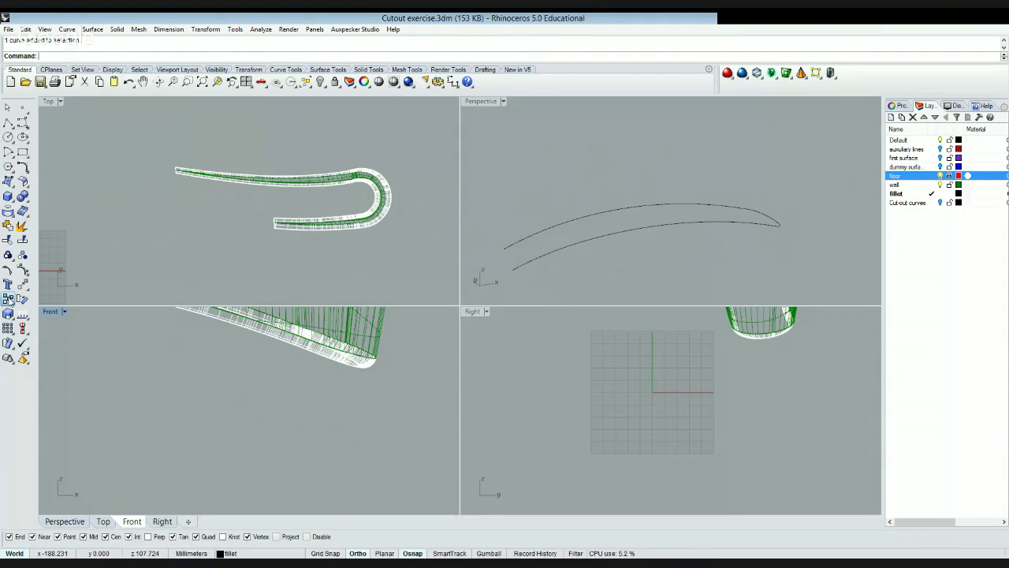
click(143, 402)
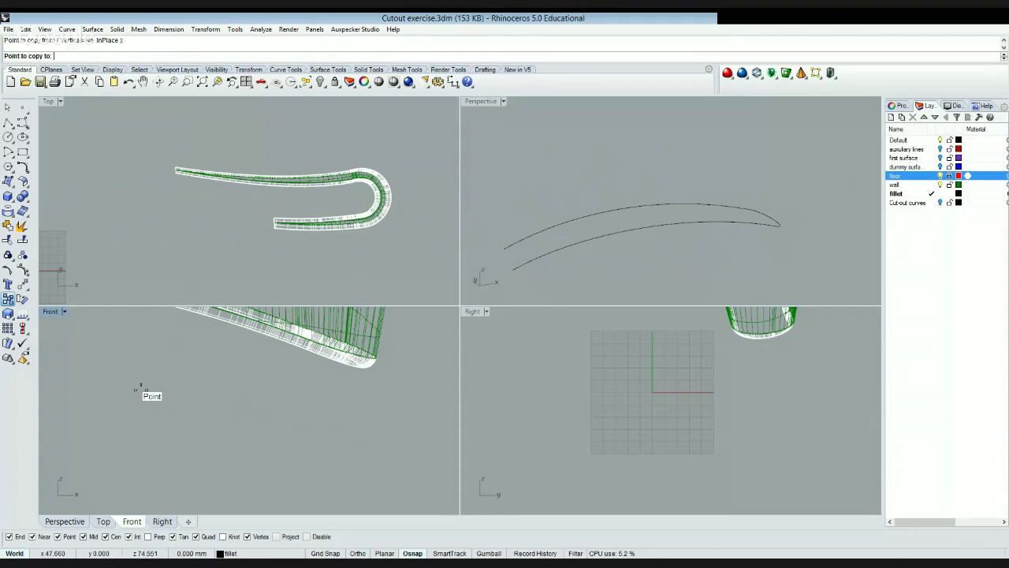
click(141, 387)
click(140, 387)
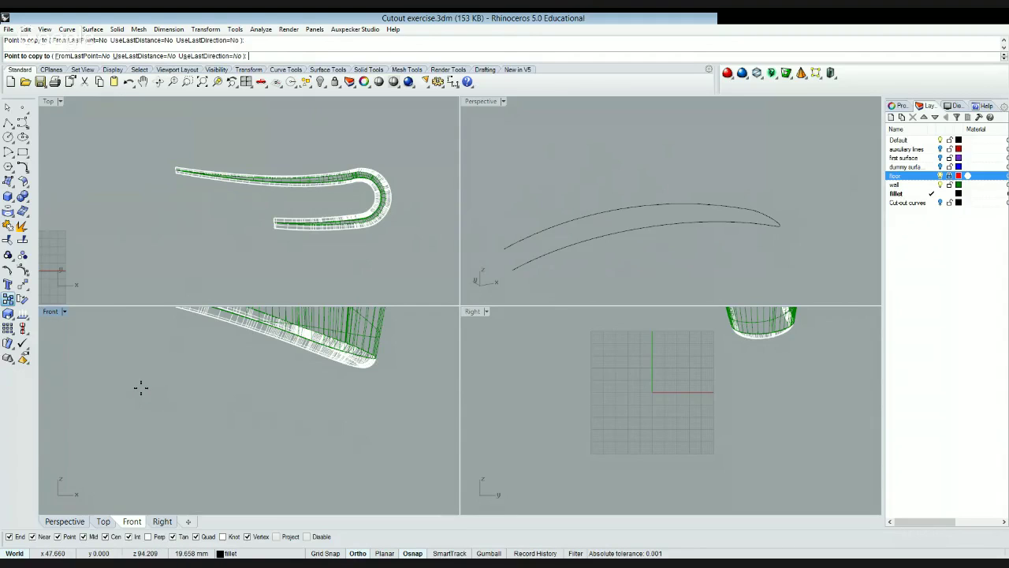
right_click(179, 255)
- Trim the excess off the floor surface in the Top view, using the raised copy of the joined curve as cutting object
click(8, 240)
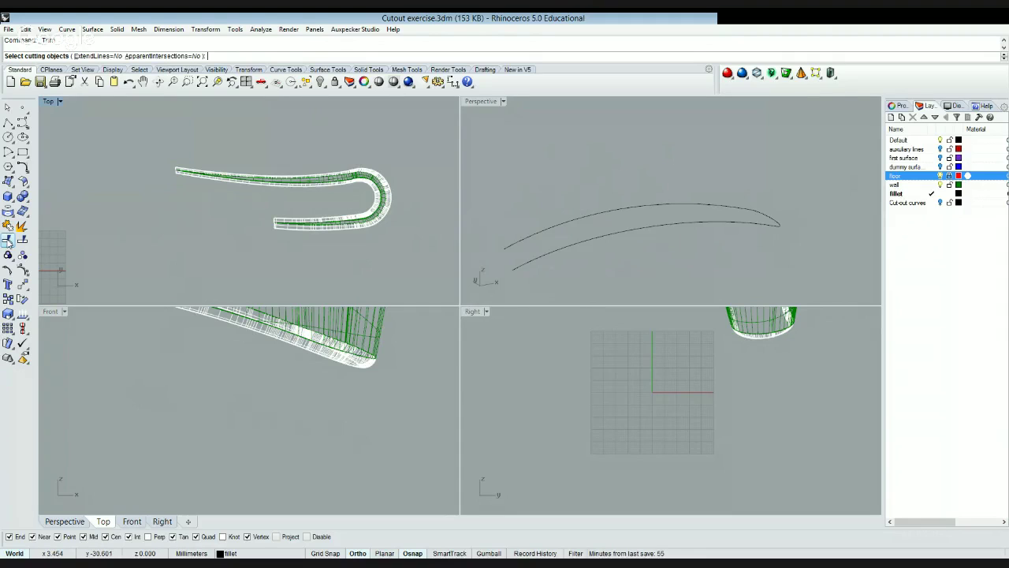
right_drag(600, 203, 601, 203)
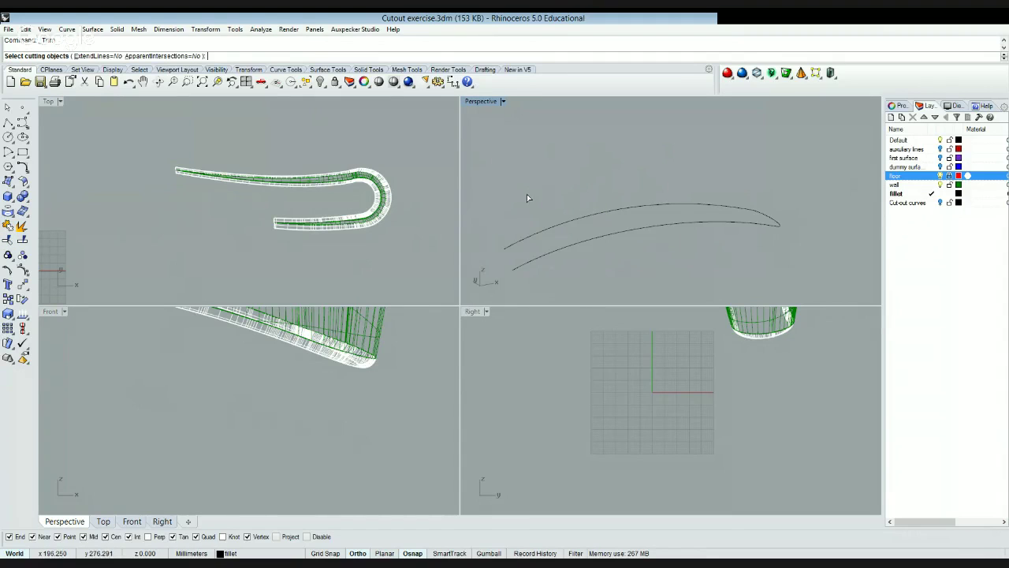
click(523, 162)
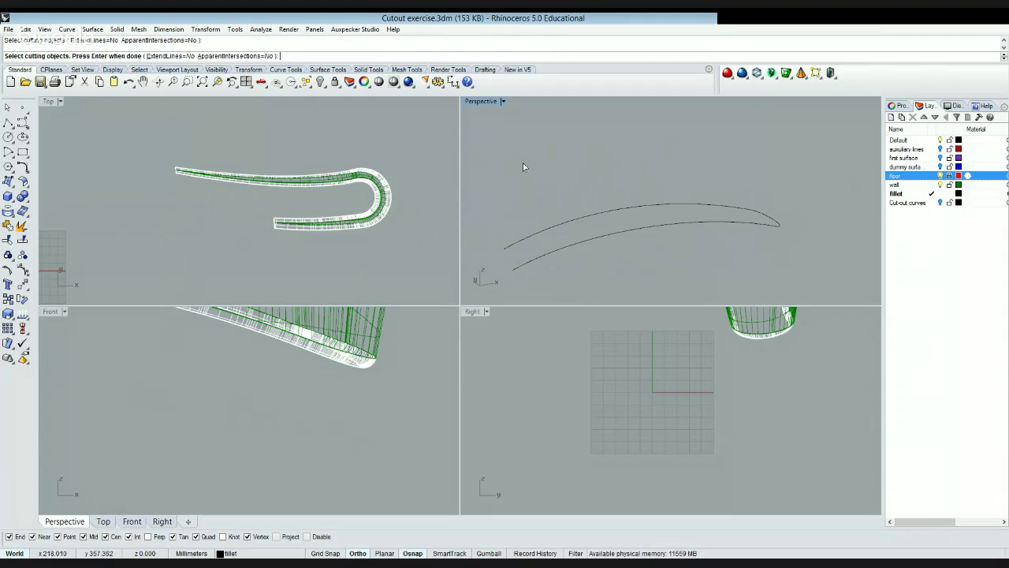
key(Return)
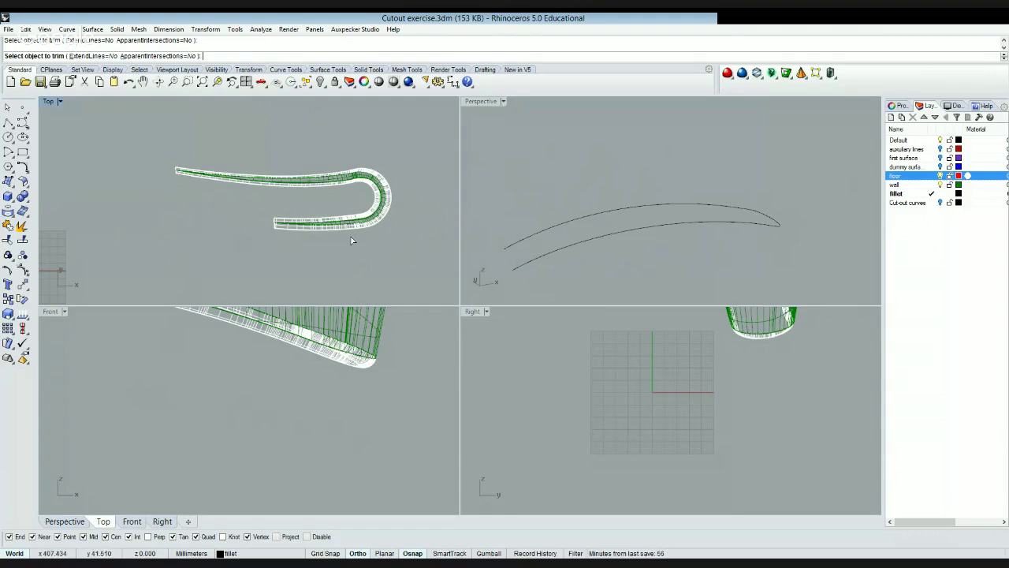
click(399, 228)
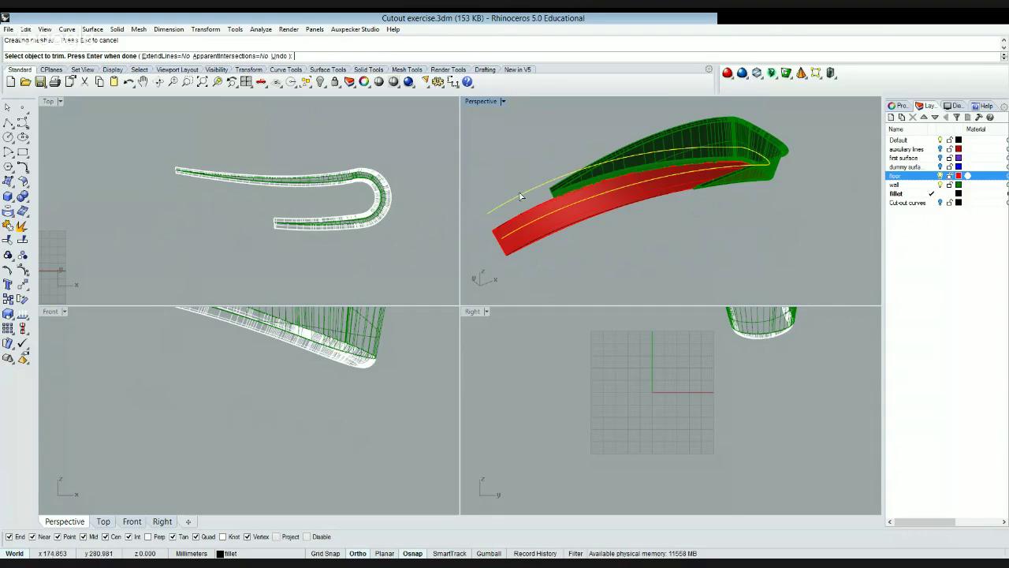
key(Return)
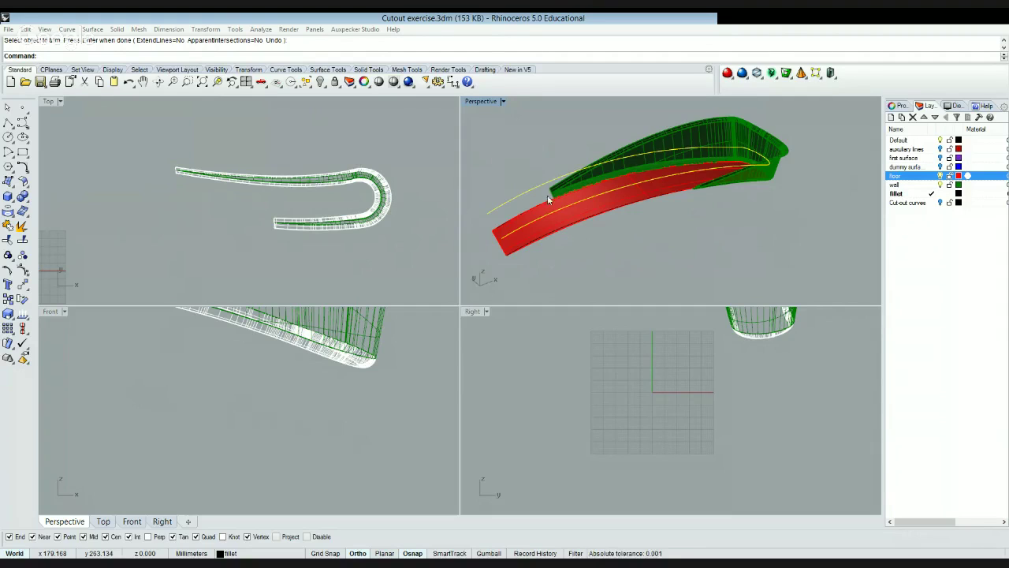
- Delete the curve used to trim the floor
key(Escape)
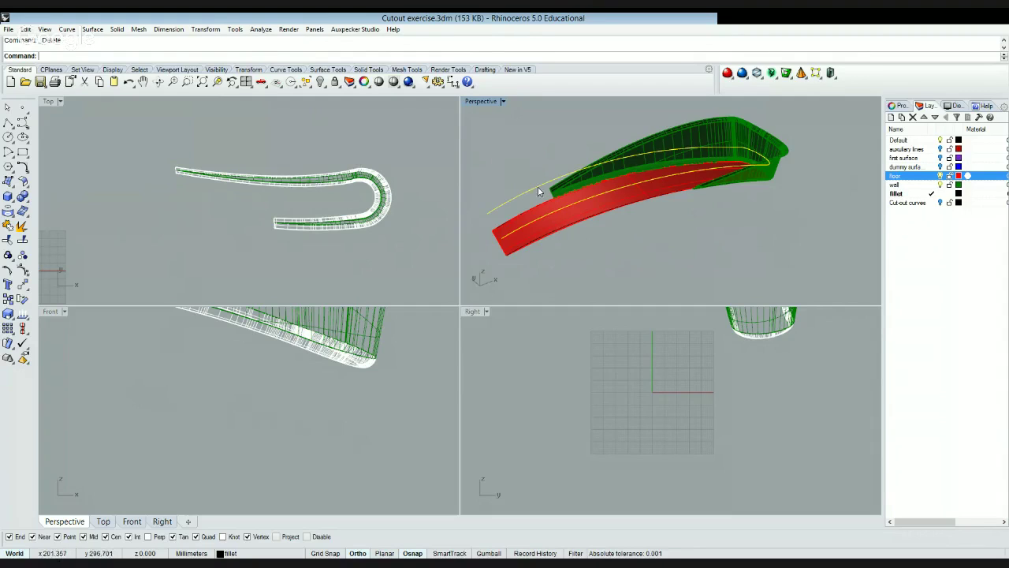
key(Delete)
click(683, 234)
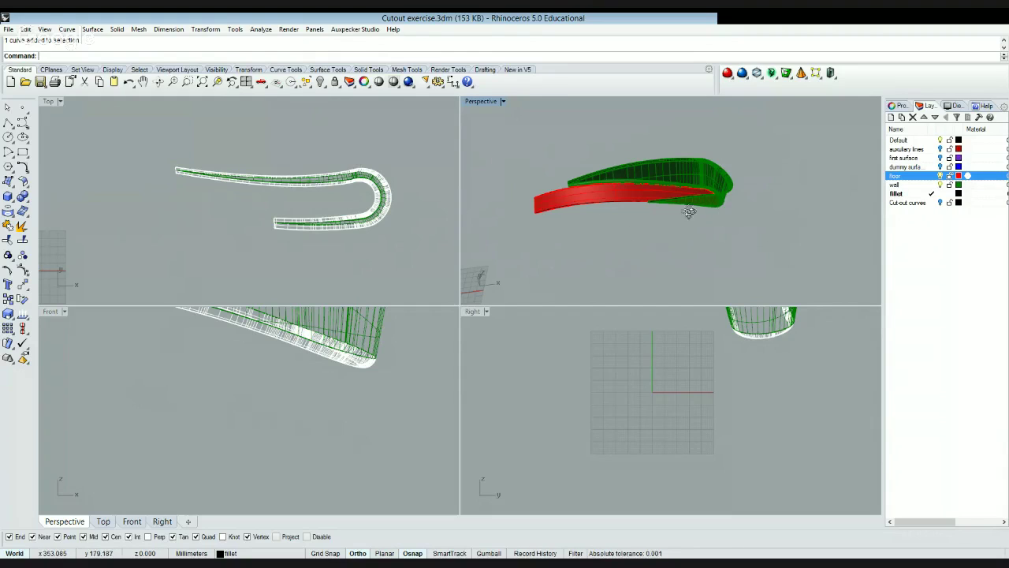
- Turn on the dummy surface and first surface layers, keeping the wall and floor layers on
click(942, 186)
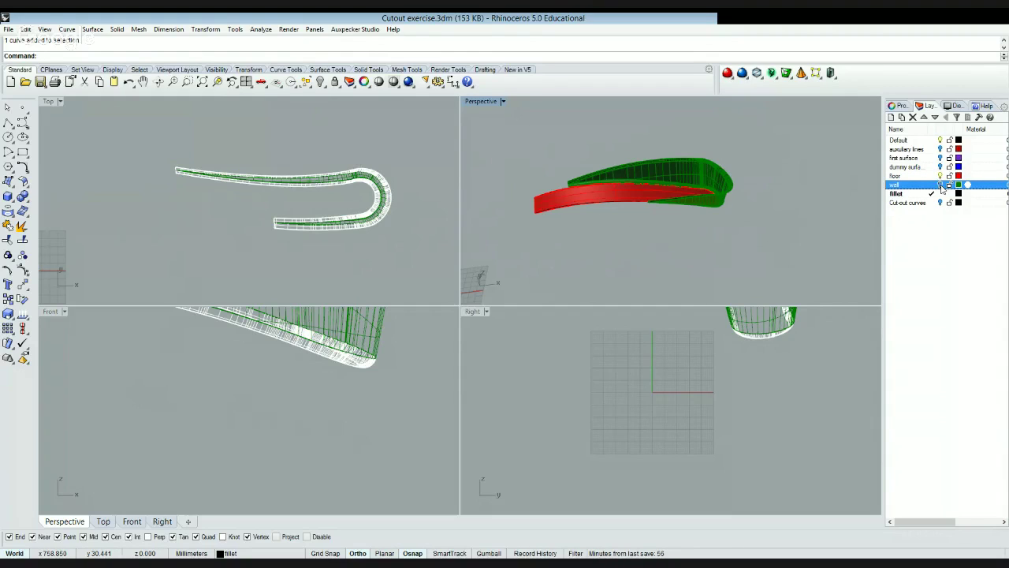
click(942, 177)
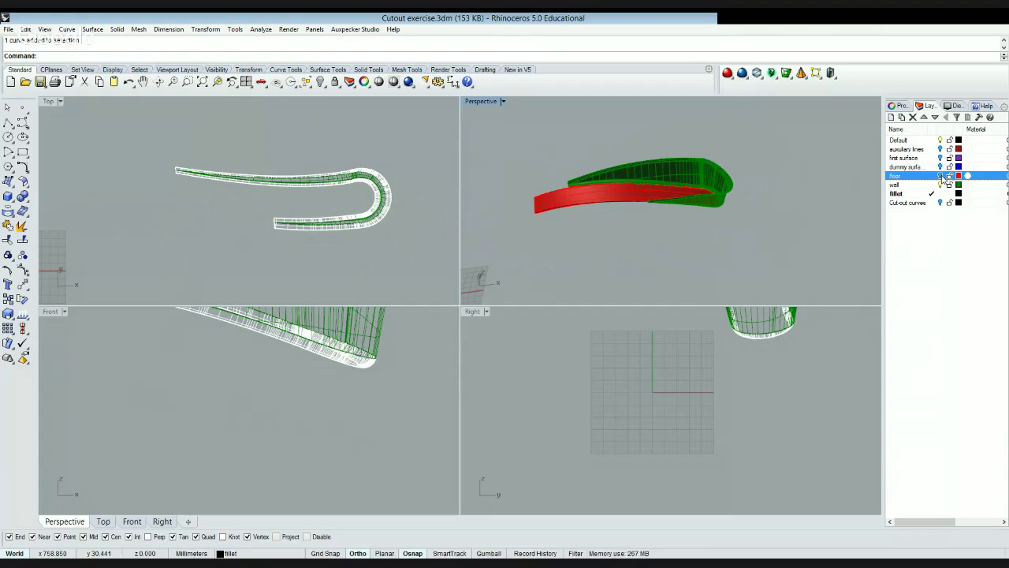
click(942, 167)
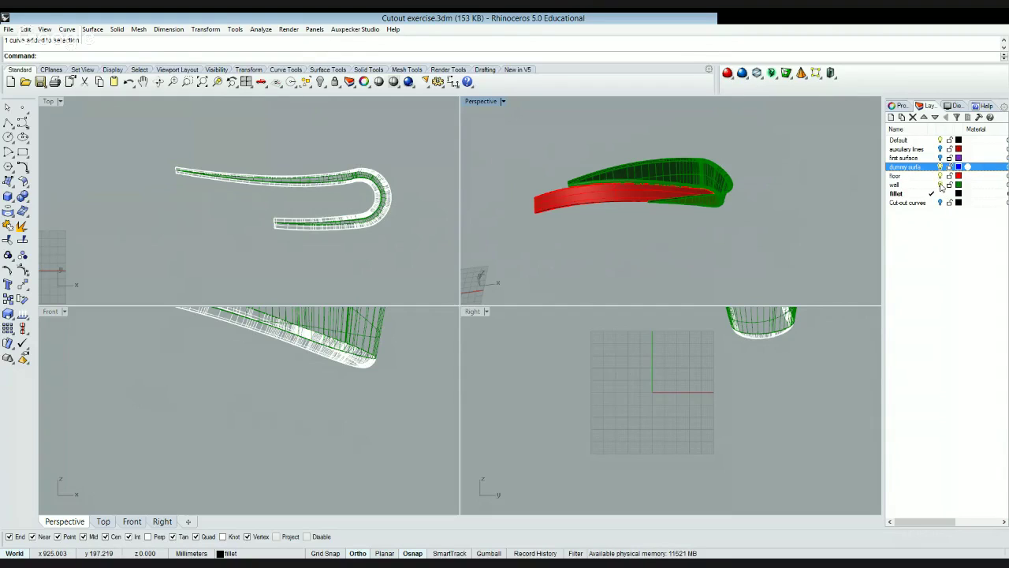
click(942, 158)
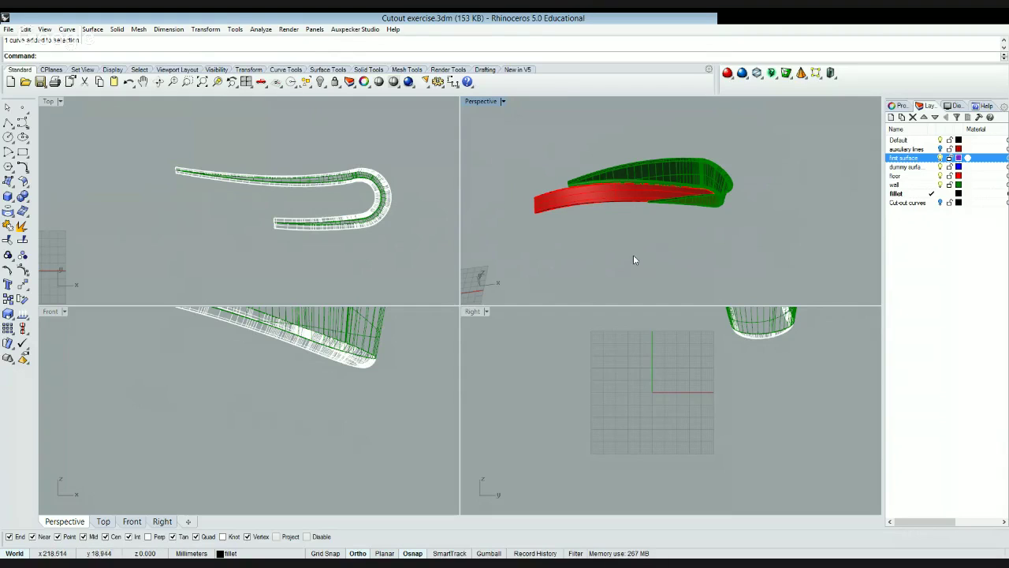
- Extend both open ends of the wall's upper outline curve past the wall with the Smooth extension type
text(Extend)
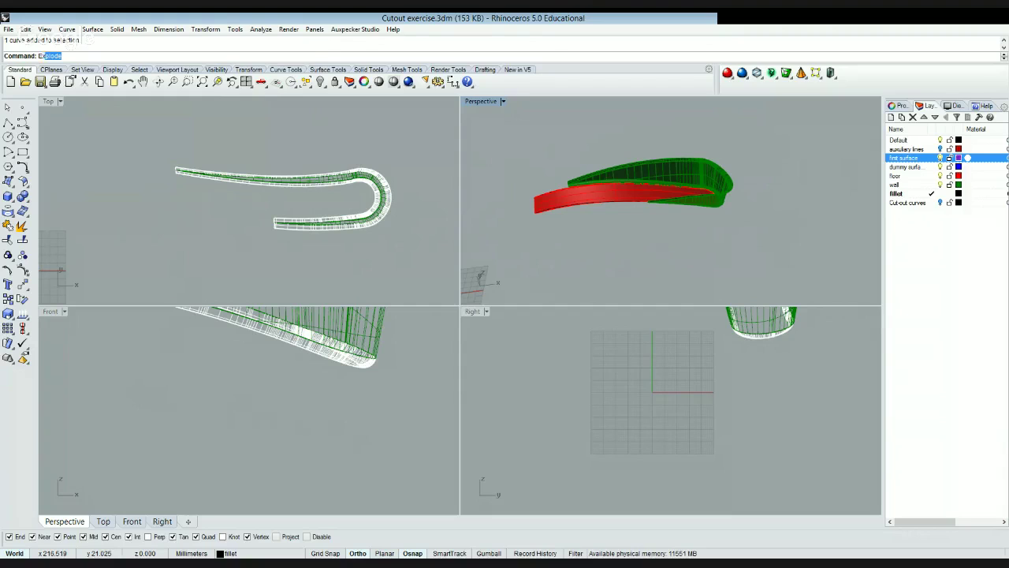
key(Return)
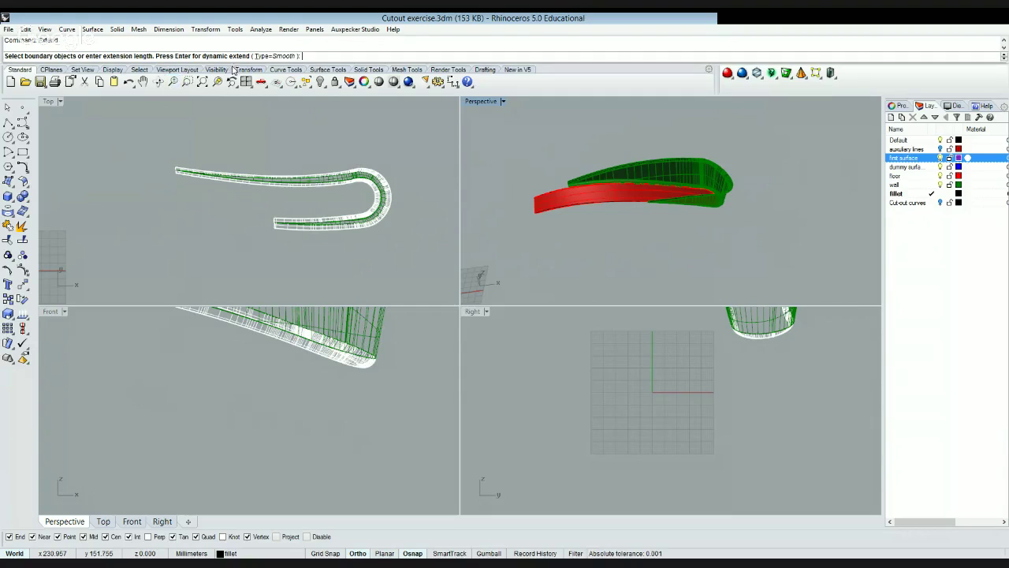
right_click(276, 115)
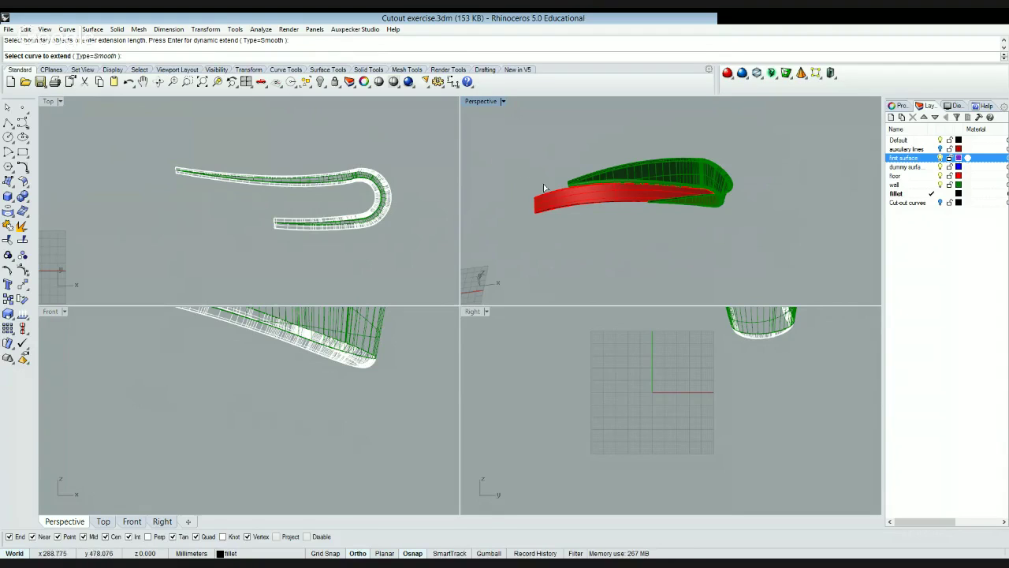
click(523, 171)
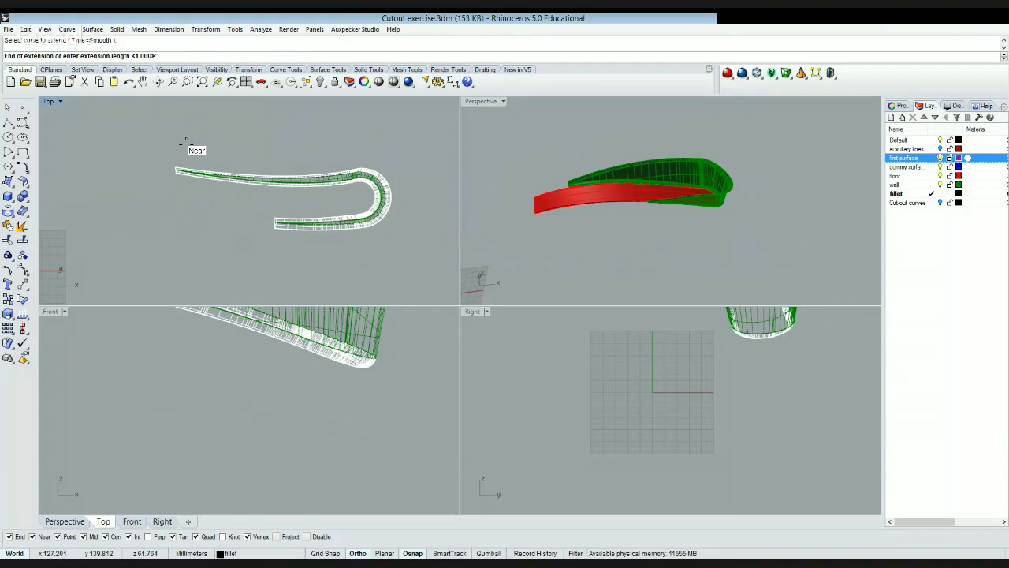
click(186, 142)
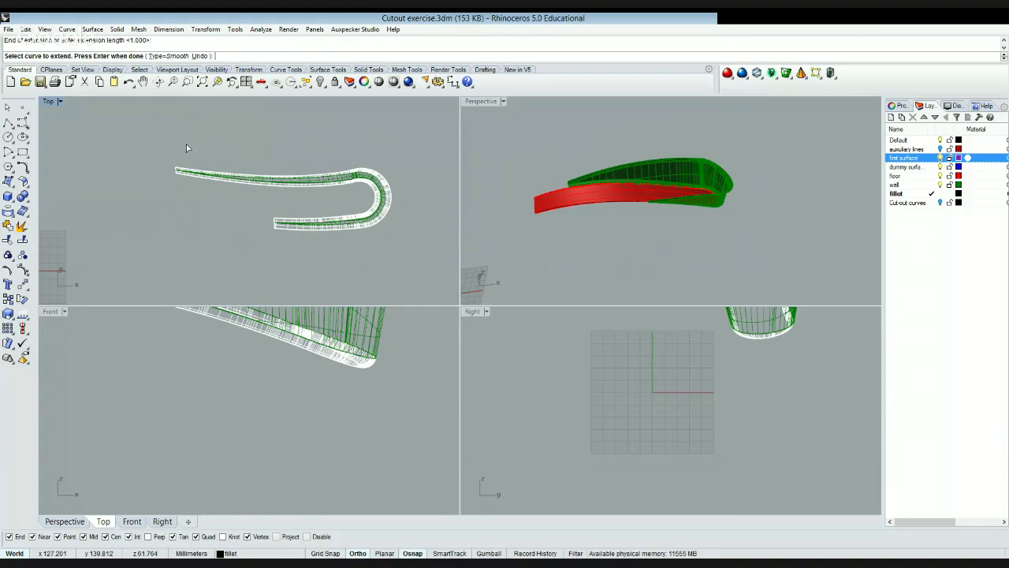
click(644, 183)
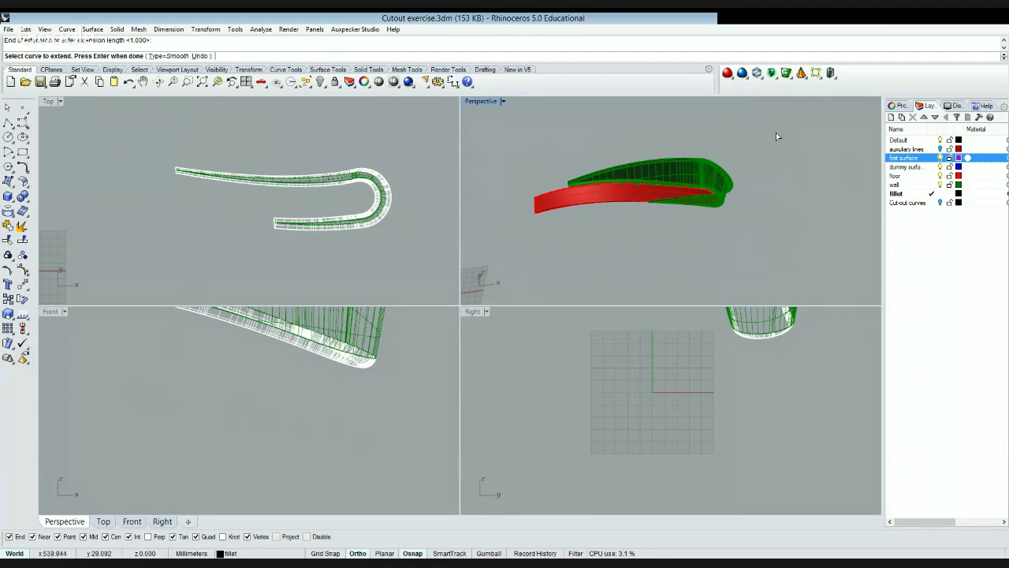
click(763, 188)
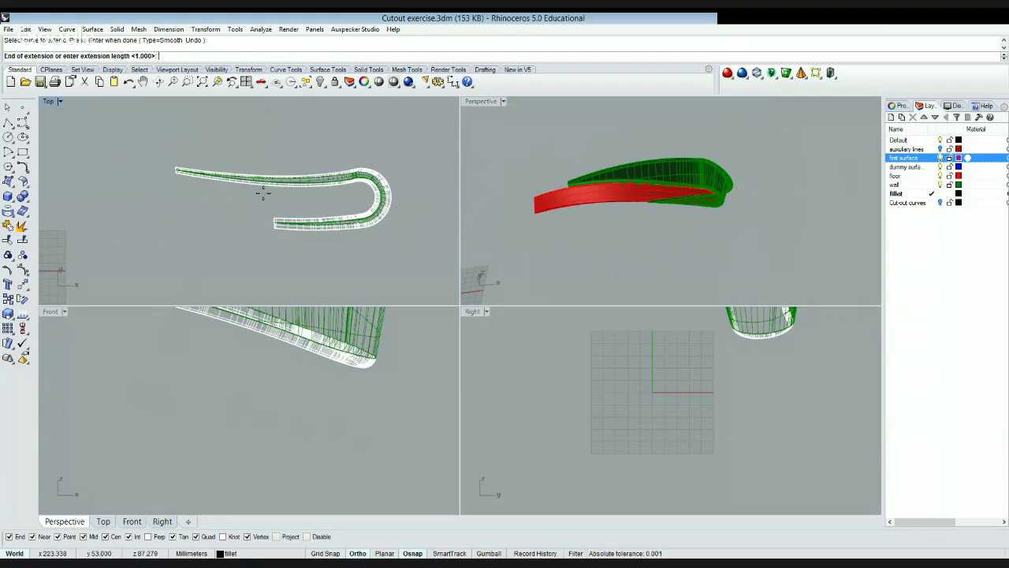
click(180, 184)
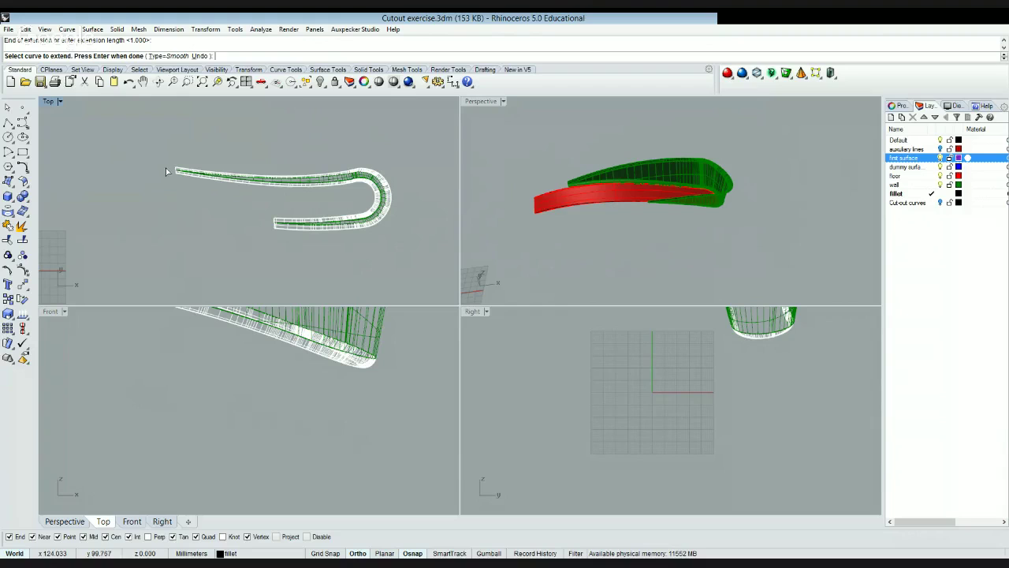
key(Return)
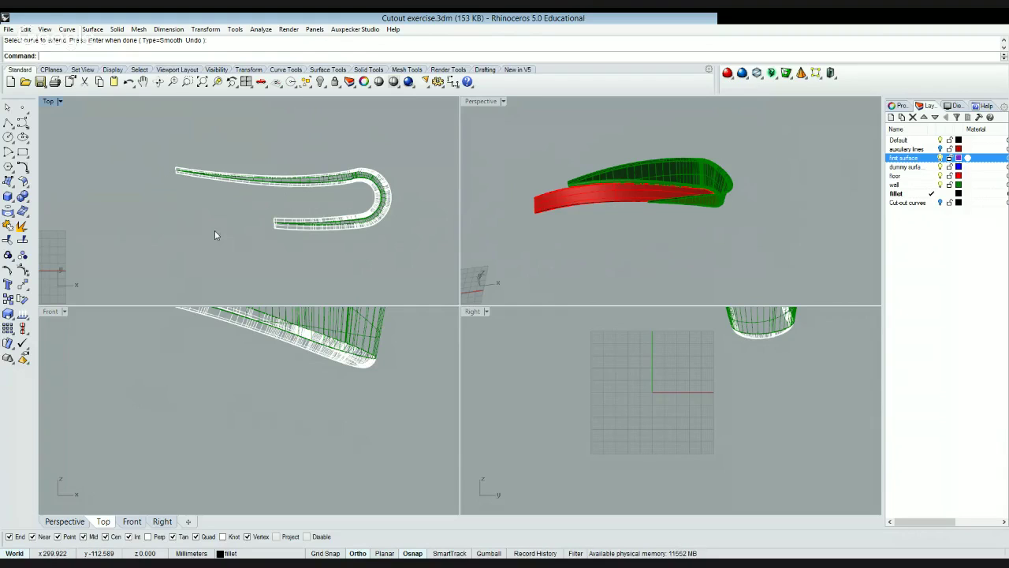
- Connect the two ends of the extended curve with a straight line and join both into one closed curve
click(649, 189)
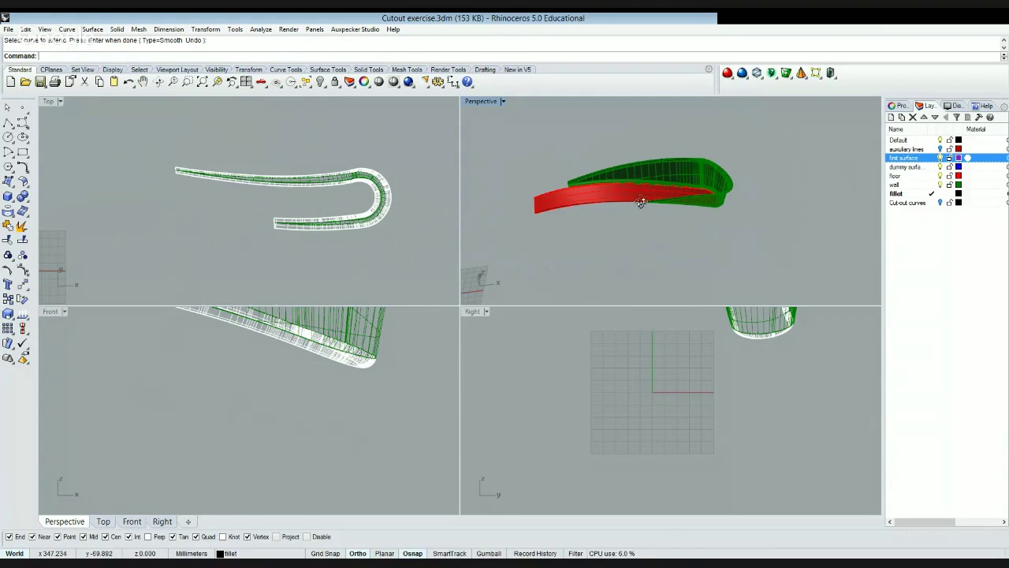
click(606, 223)
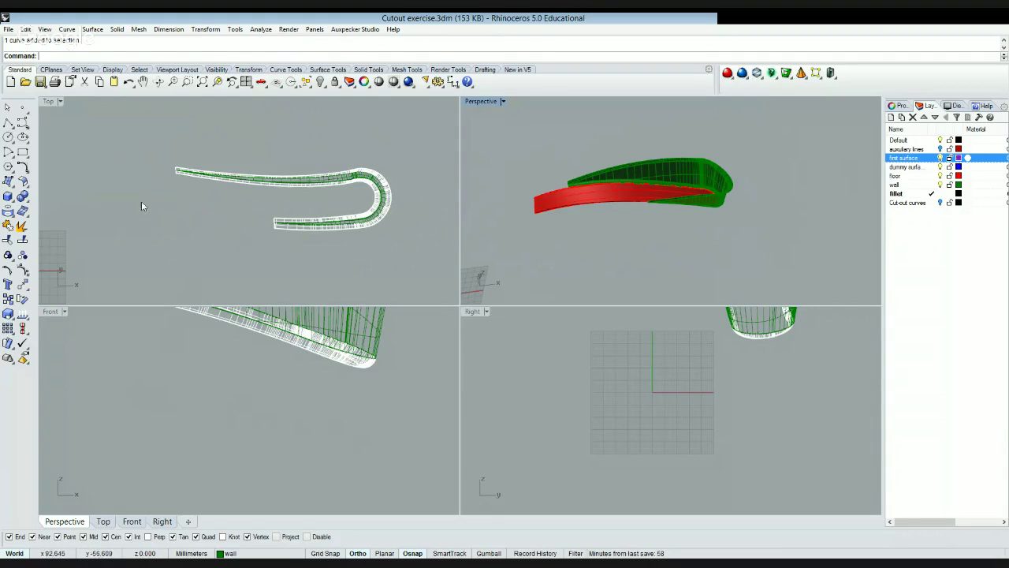
click(8, 123)
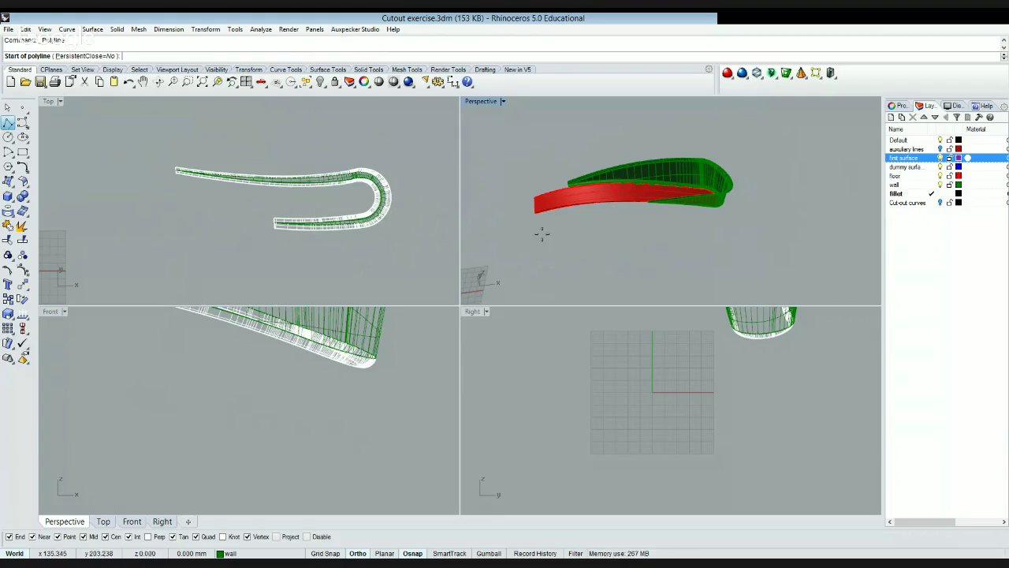
click(584, 198)
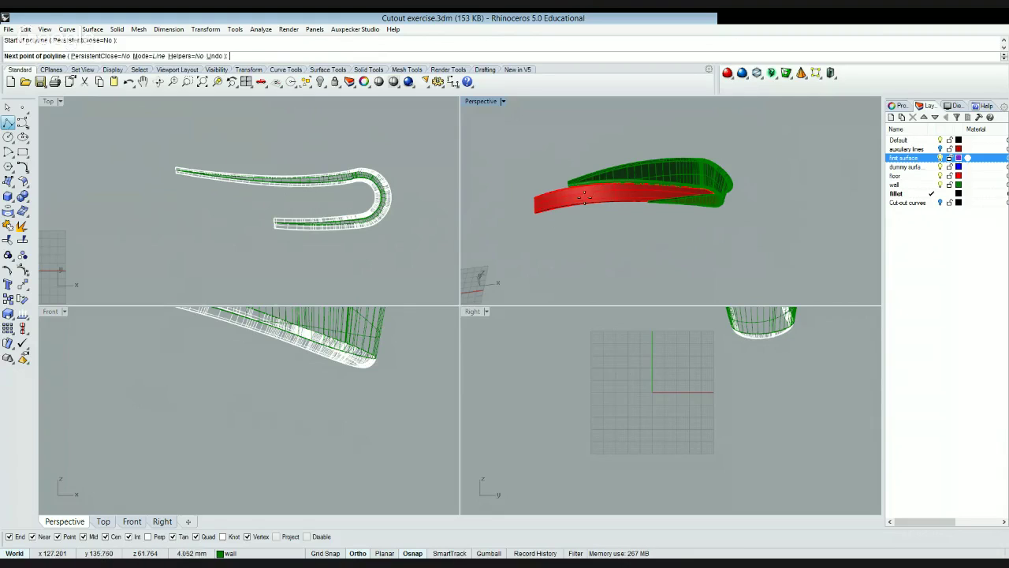
click(645, 255)
key(Return)
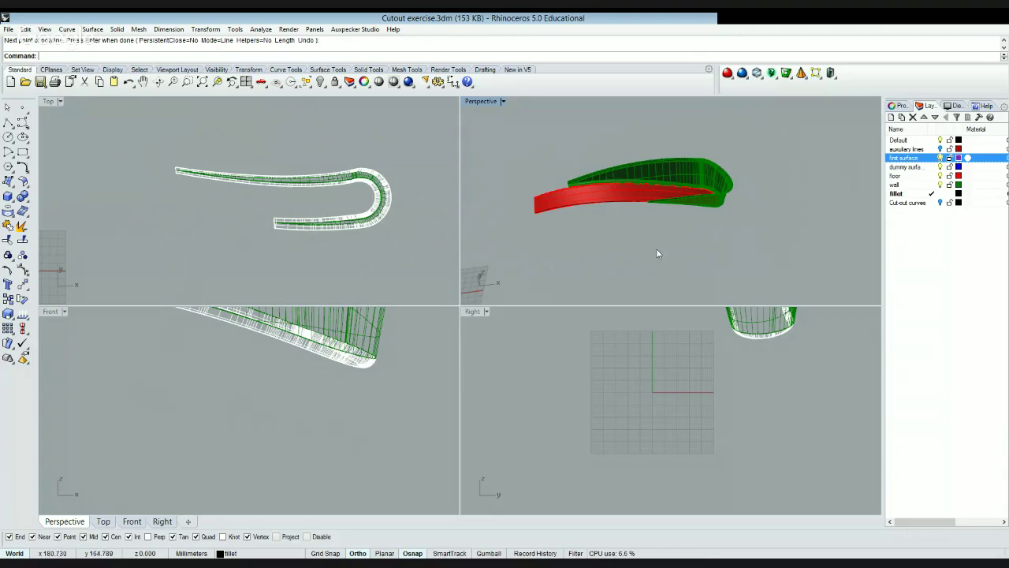
click(664, 254)
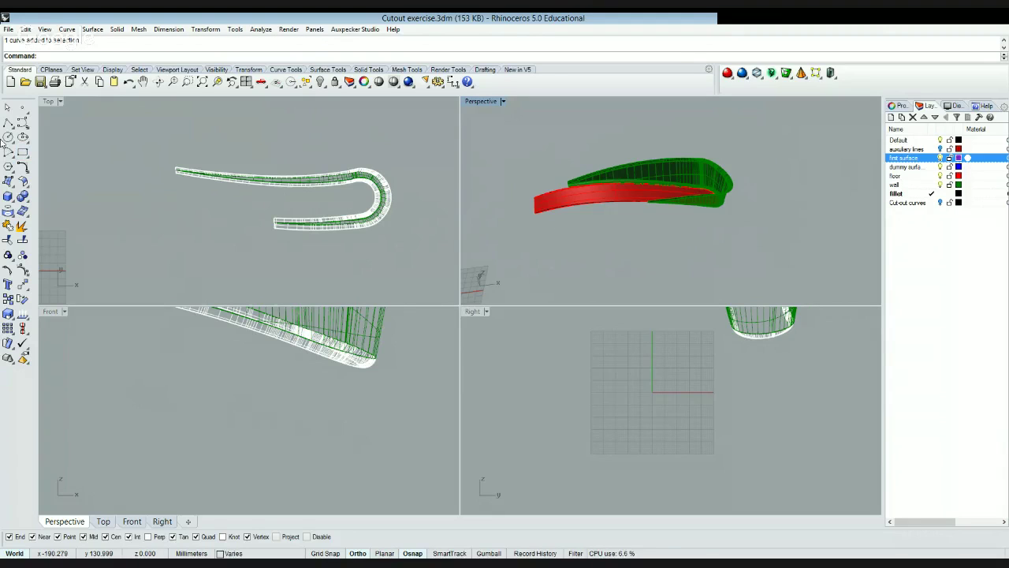
click(16, 227)
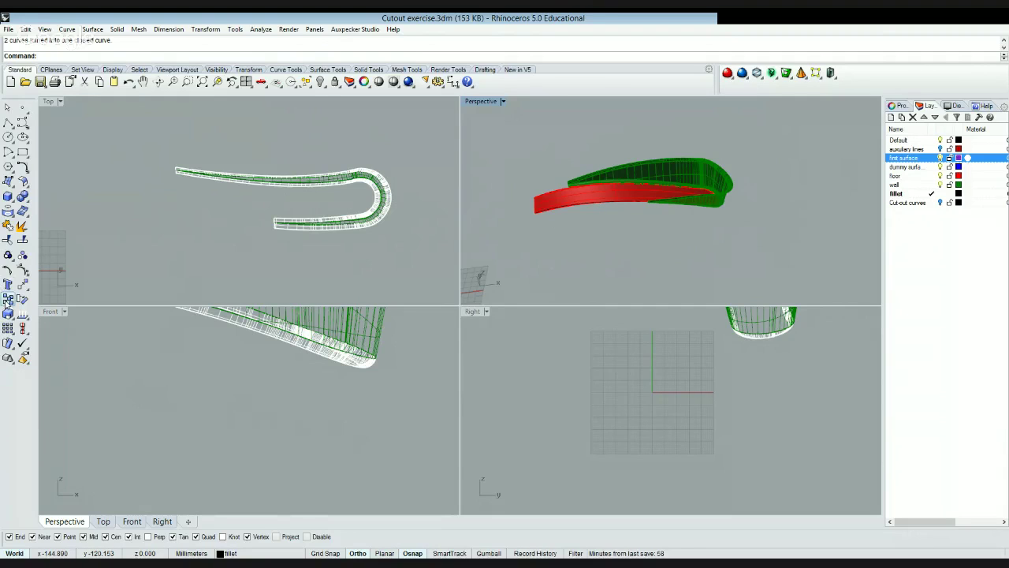
- Trim the area inside the closed curve out of the first surface
click(8, 240)
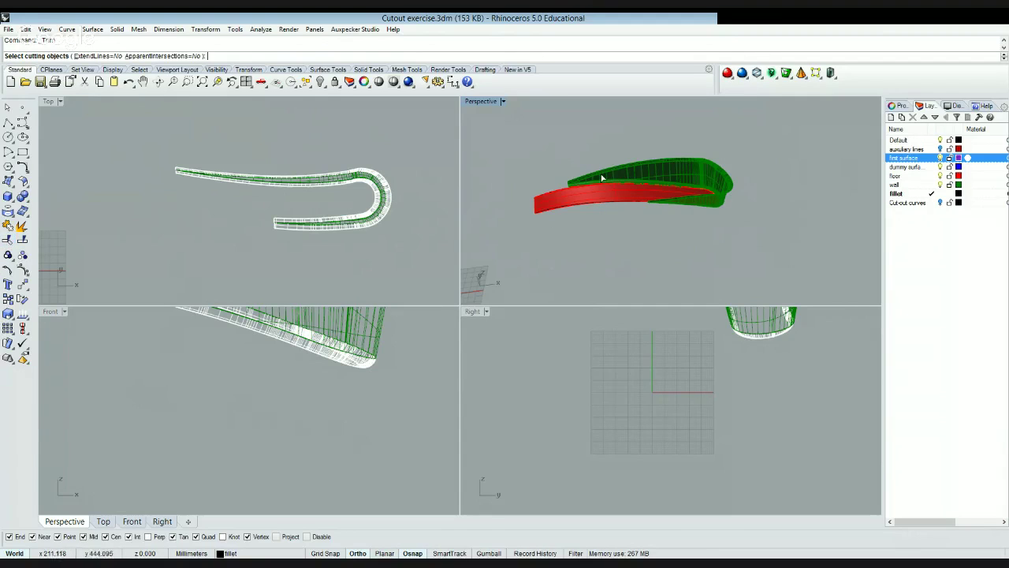
click(676, 165)
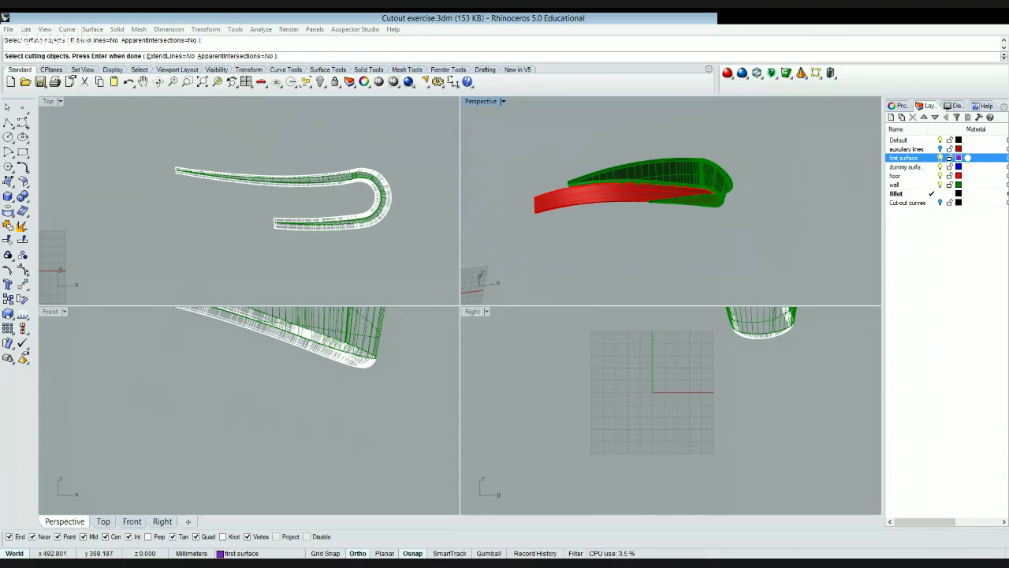
key(Escape)
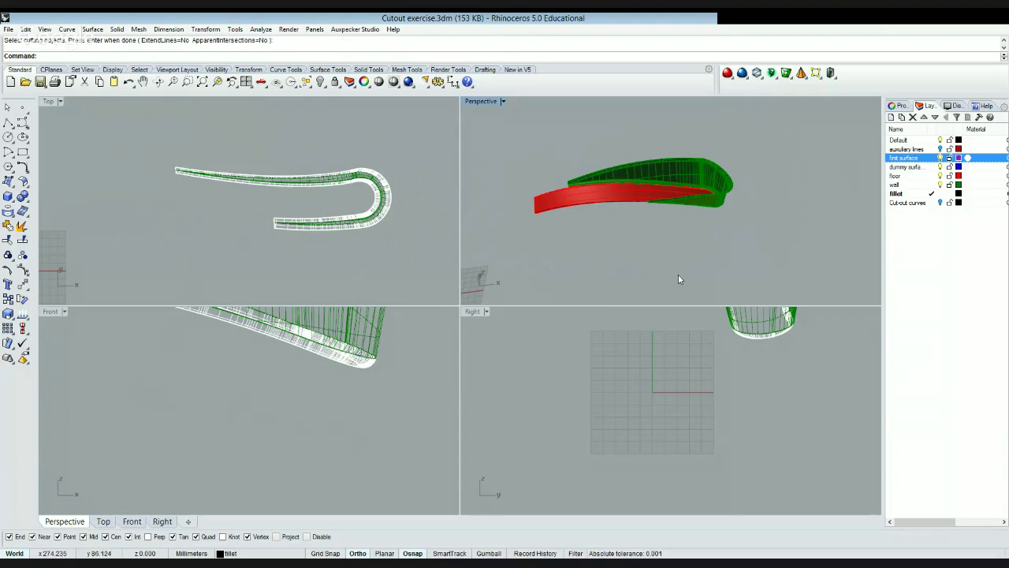
key(Return)
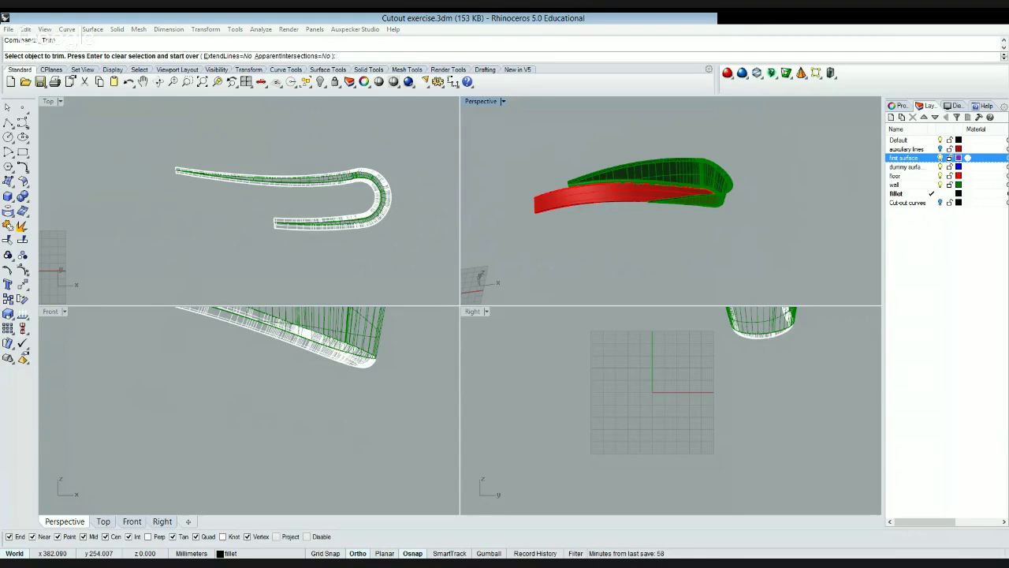
click(761, 156)
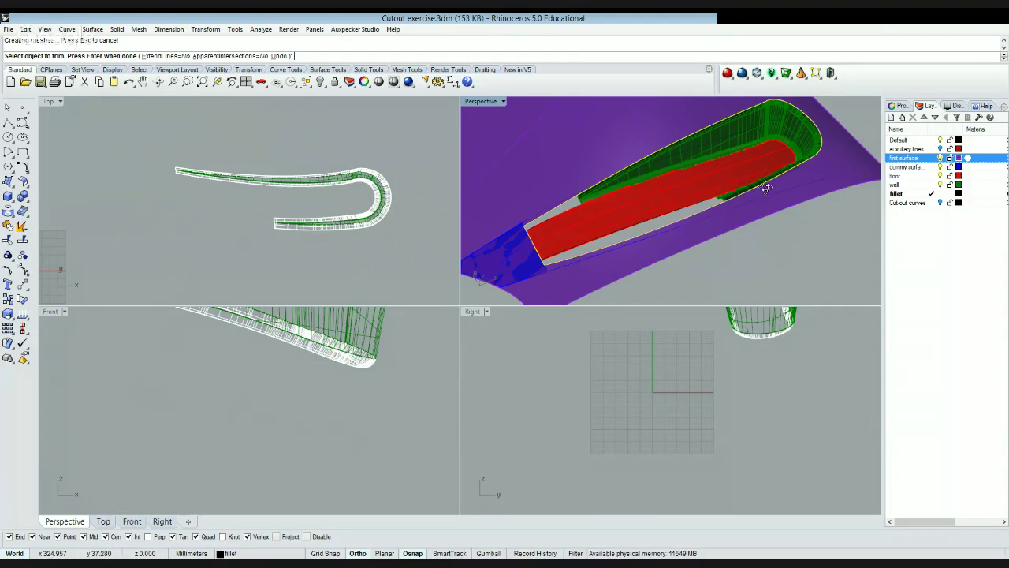
right_click(740, 243)
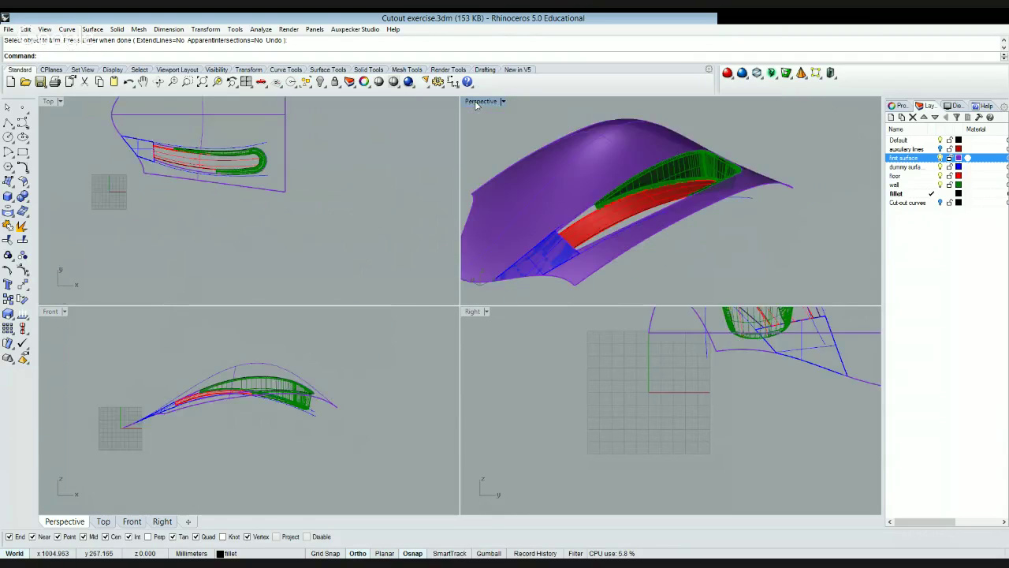
double_click(479, 101)
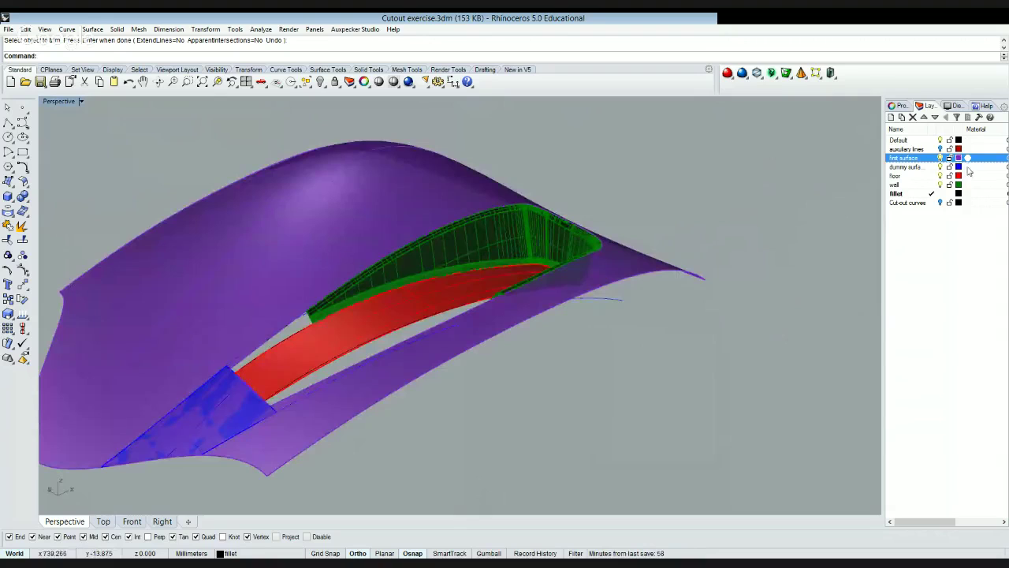
- Turn off the dummy surface layer
click(943, 167)
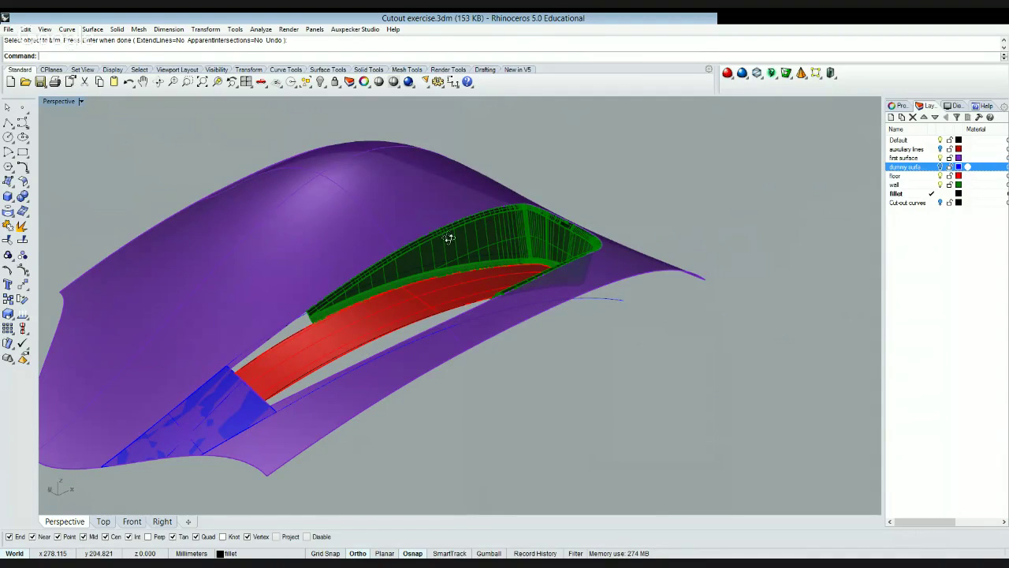
click(369, 276)
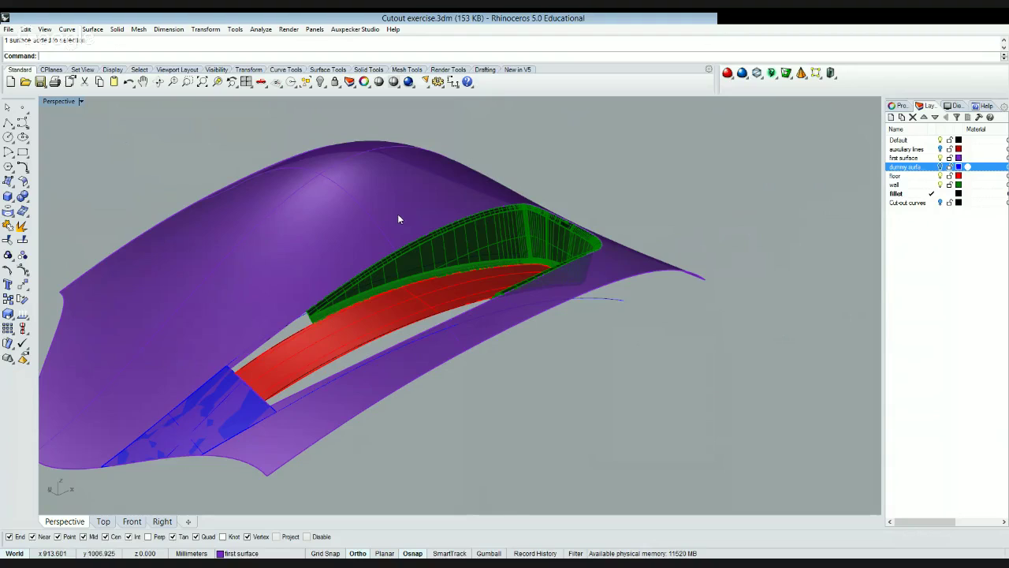
text(Trim)
key(Return)
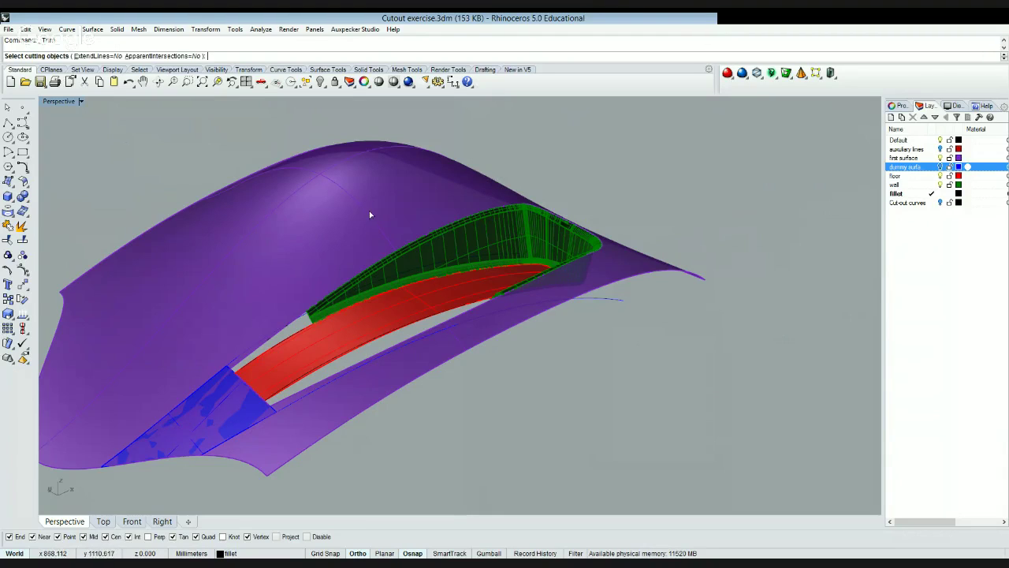
click(338, 273)
click(295, 229)
key(Escape)
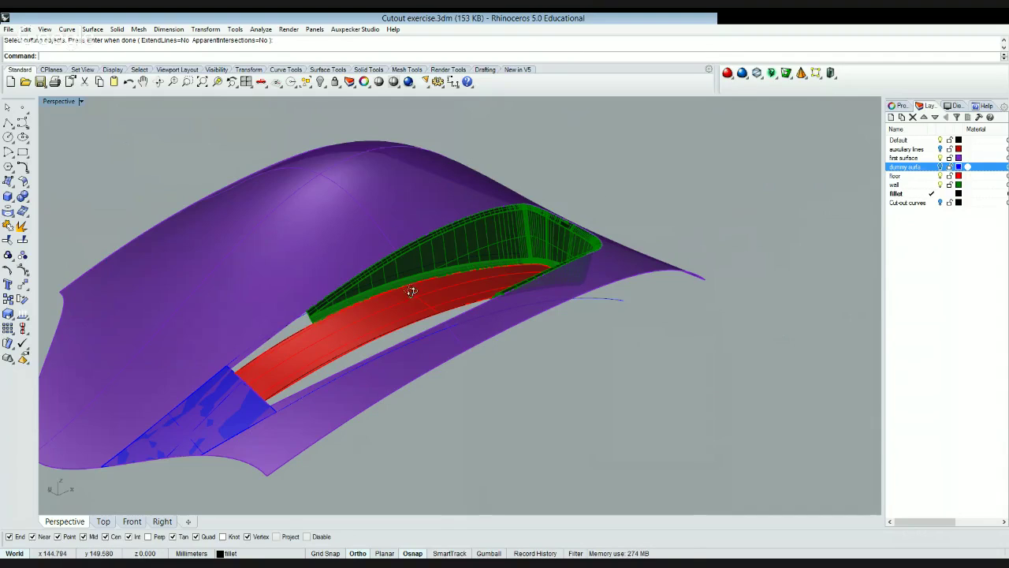
- Move the closed trimming curve to the auxiliary lines layer
click(531, 297)
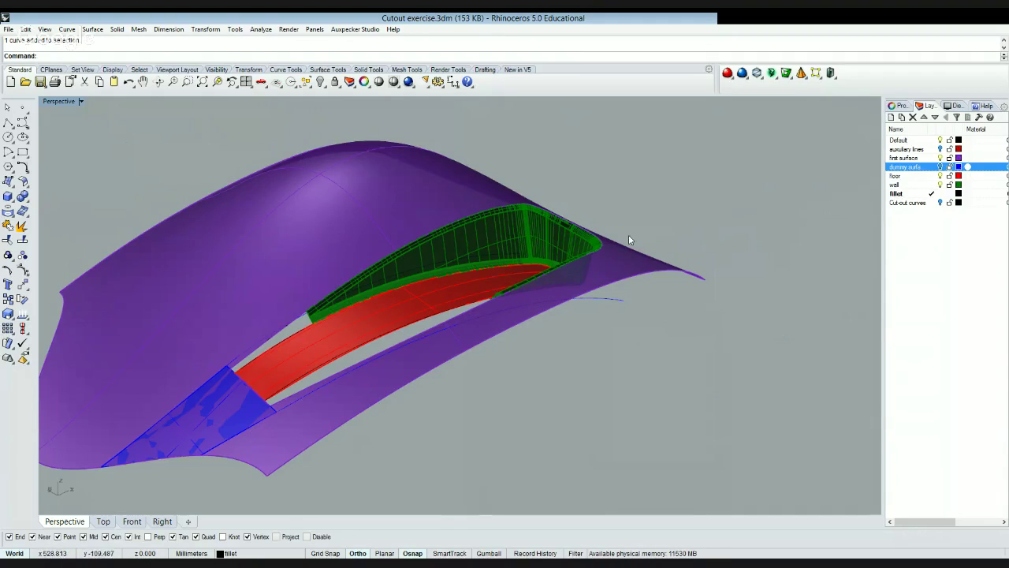
click(909, 149)
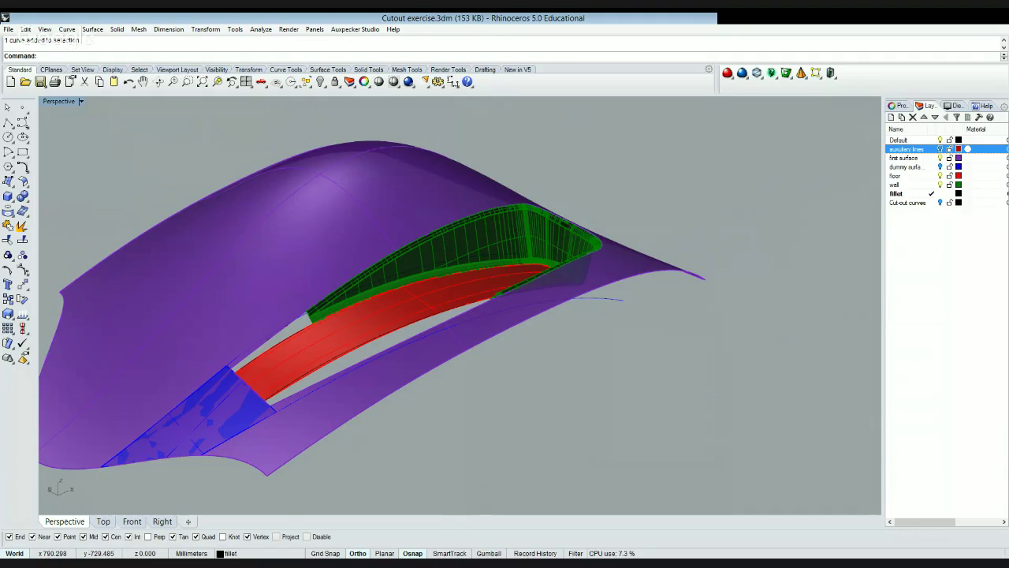
click(923, 331)
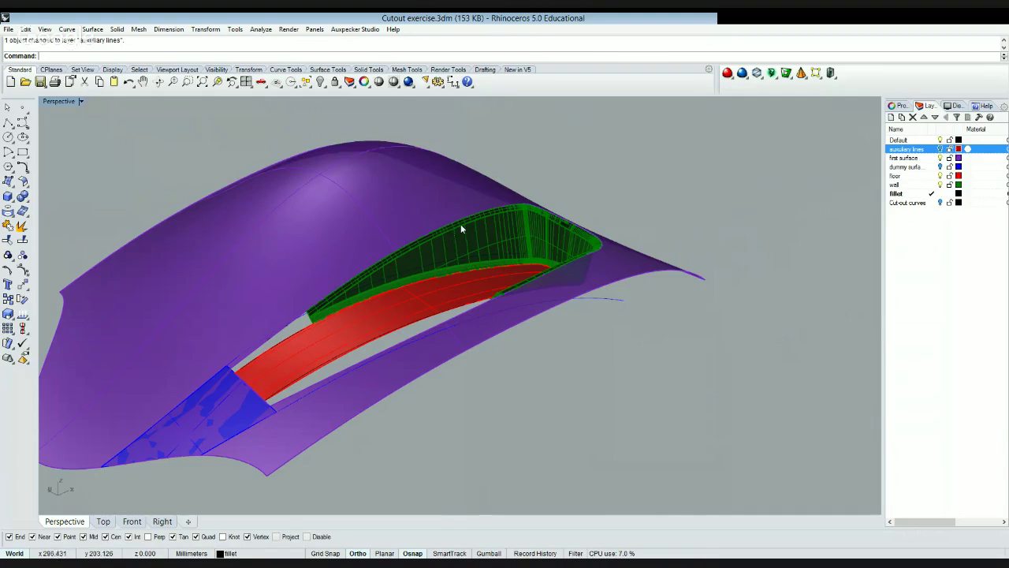
- Duplicate the two end edges of the wall and its fillet at the wall's open end
click(489, 212)
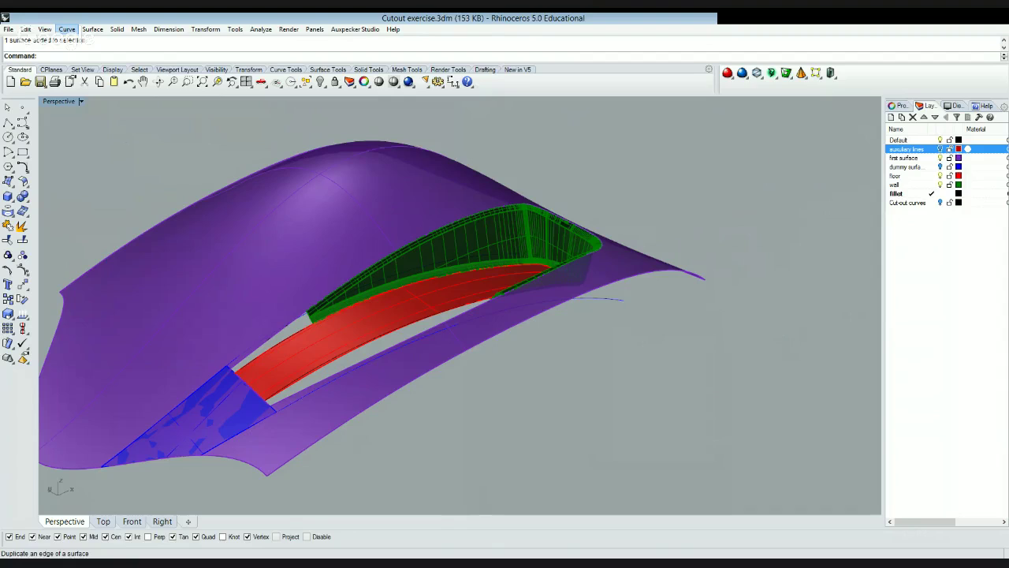
click(224, 163)
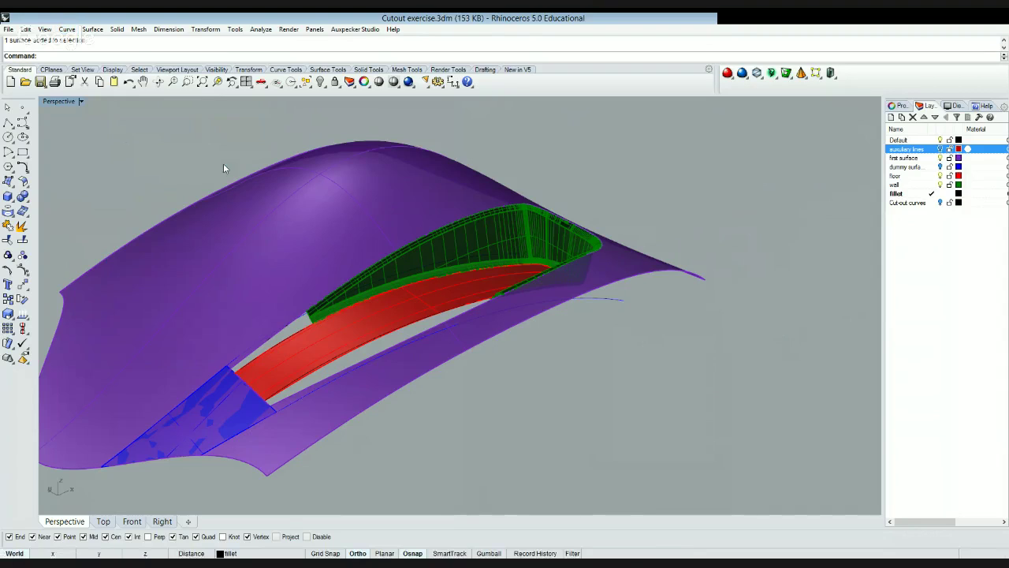
click(491, 193)
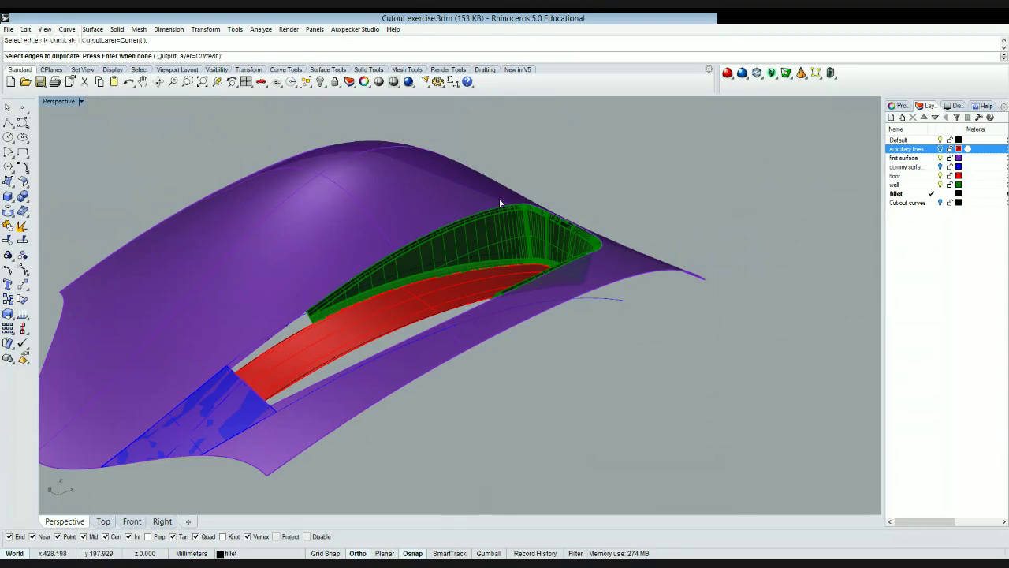
click(485, 217)
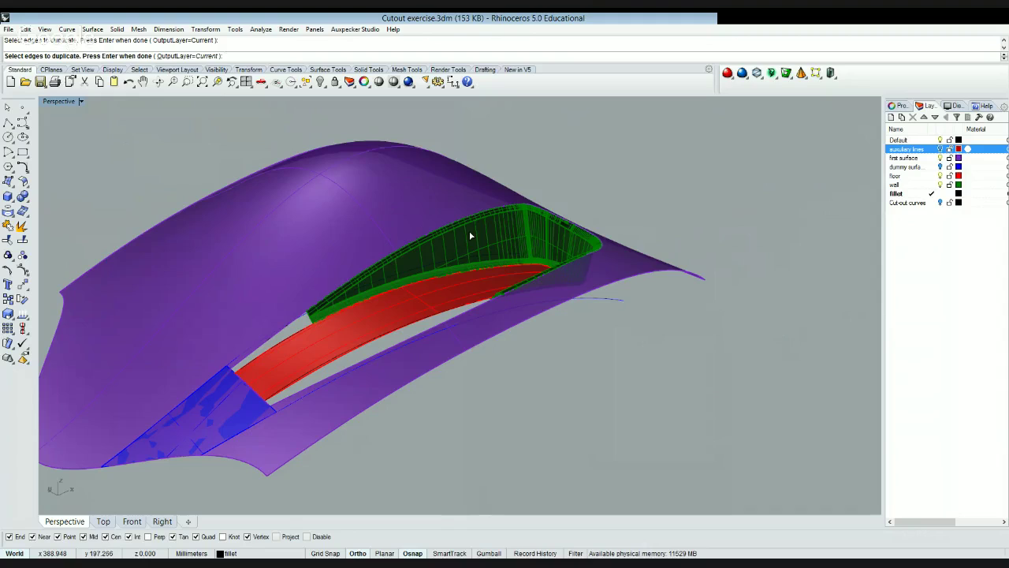
key(Return)
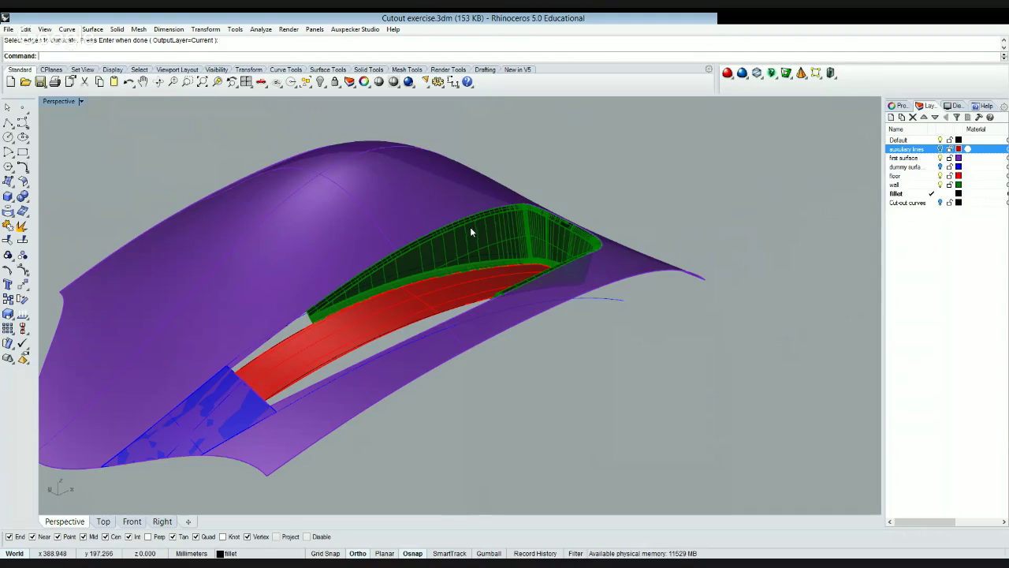
click(484, 162)
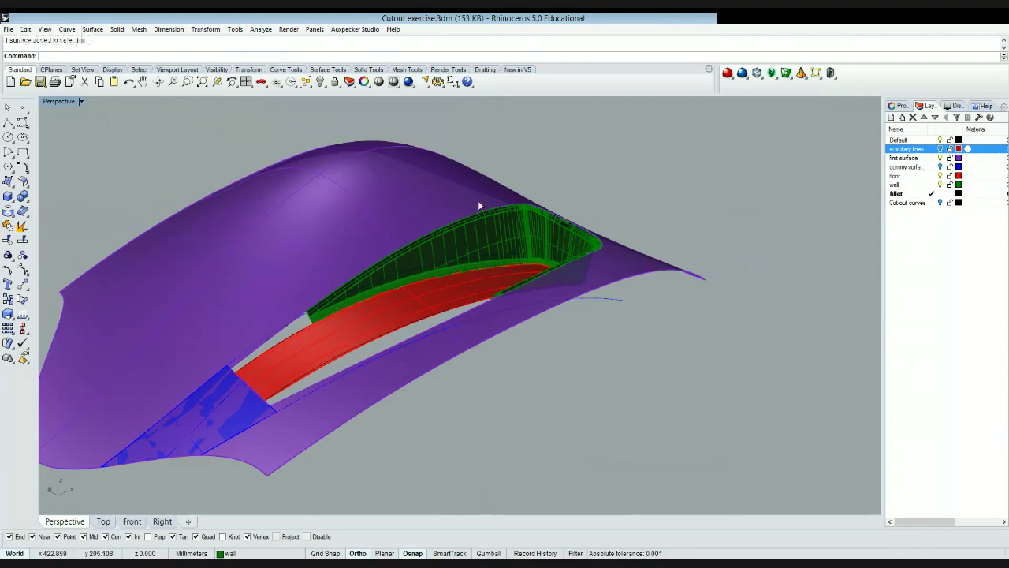
click(458, 180)
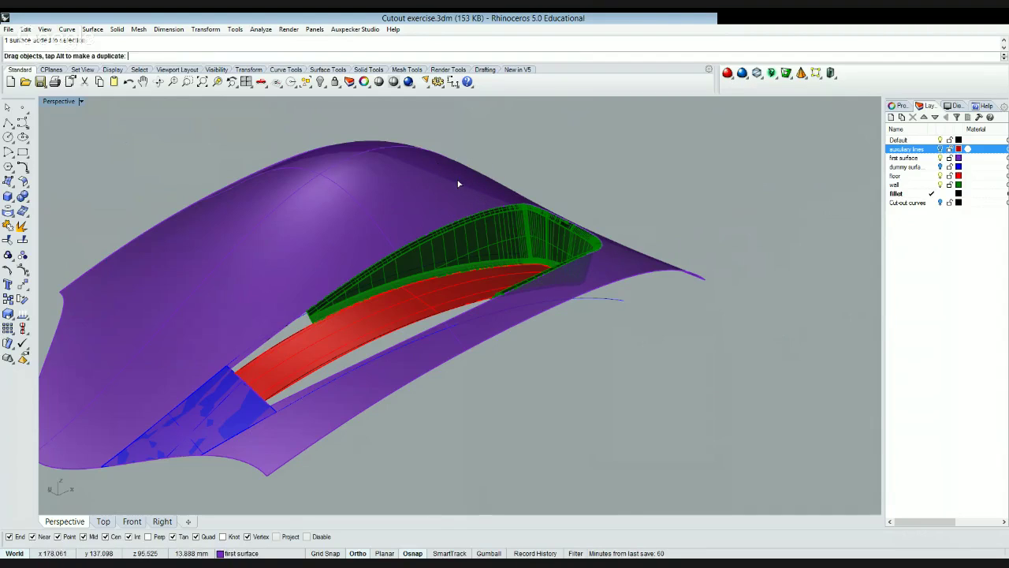
key(ctrl+z)
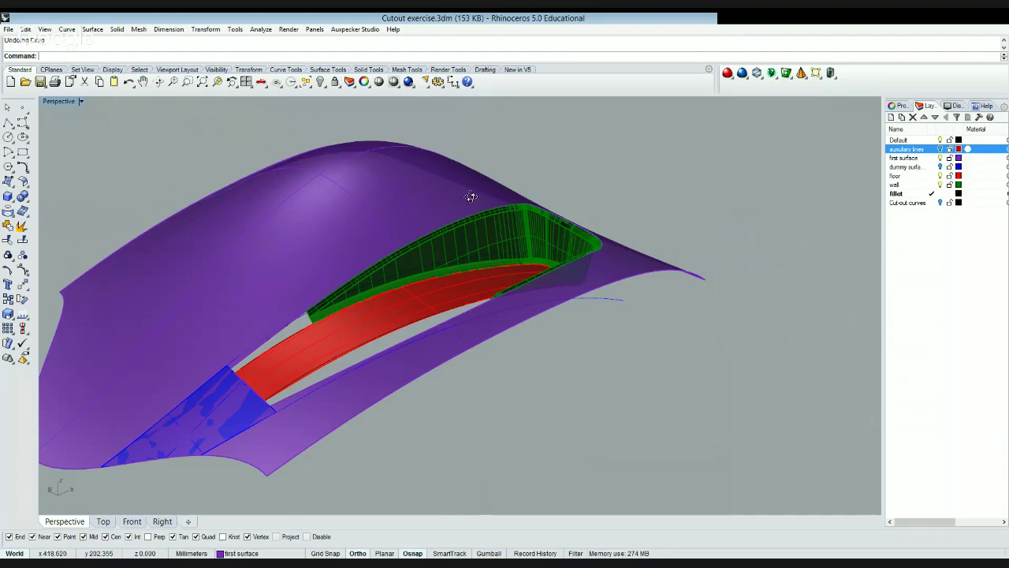
- Join the two duplicated edge curves into one open profile curve
click(482, 222)
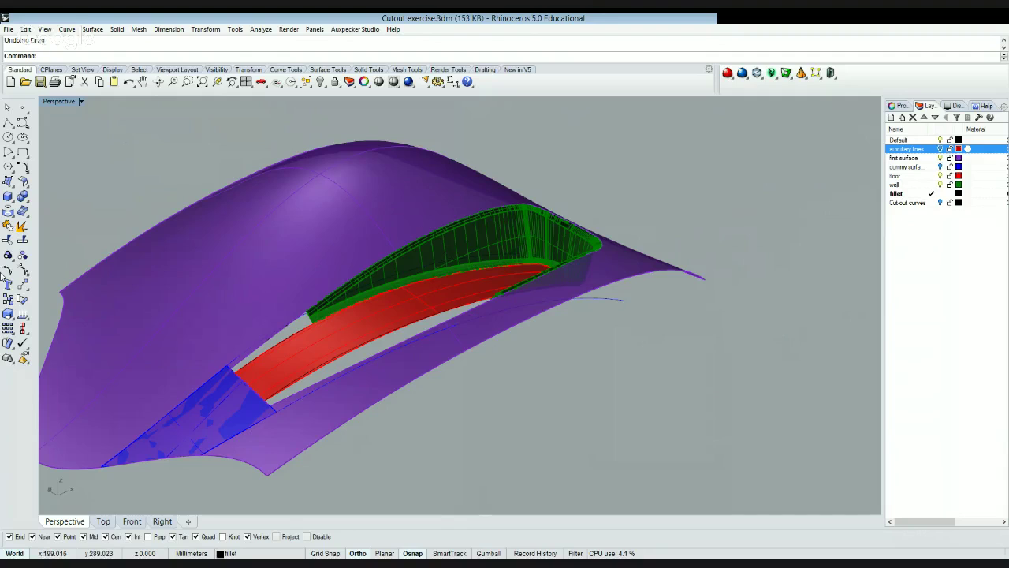
click(8, 241)
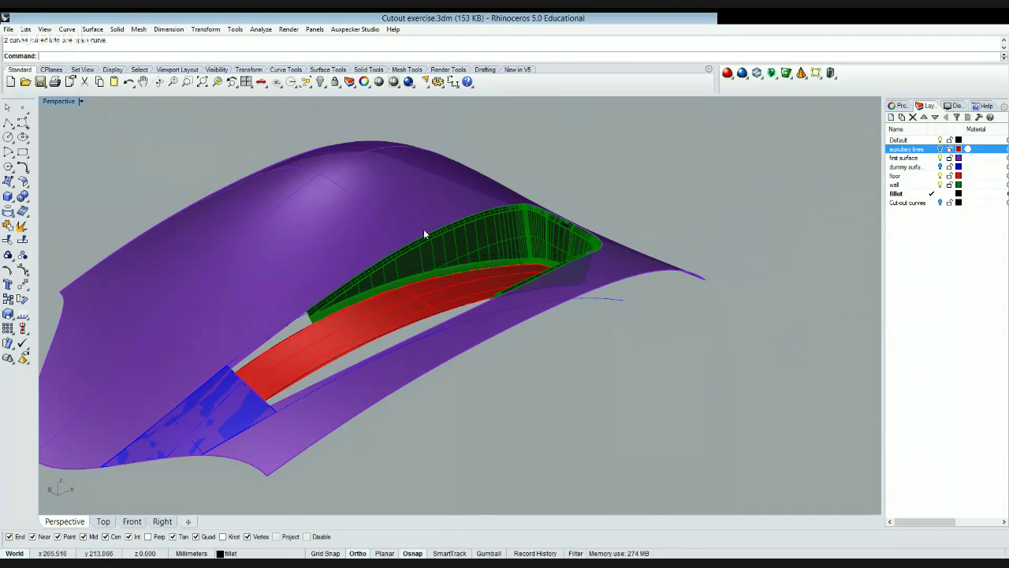
- Split the floor's long edge at the point where the wall's lower fillet ends
scroll(463, 232, up, 5)
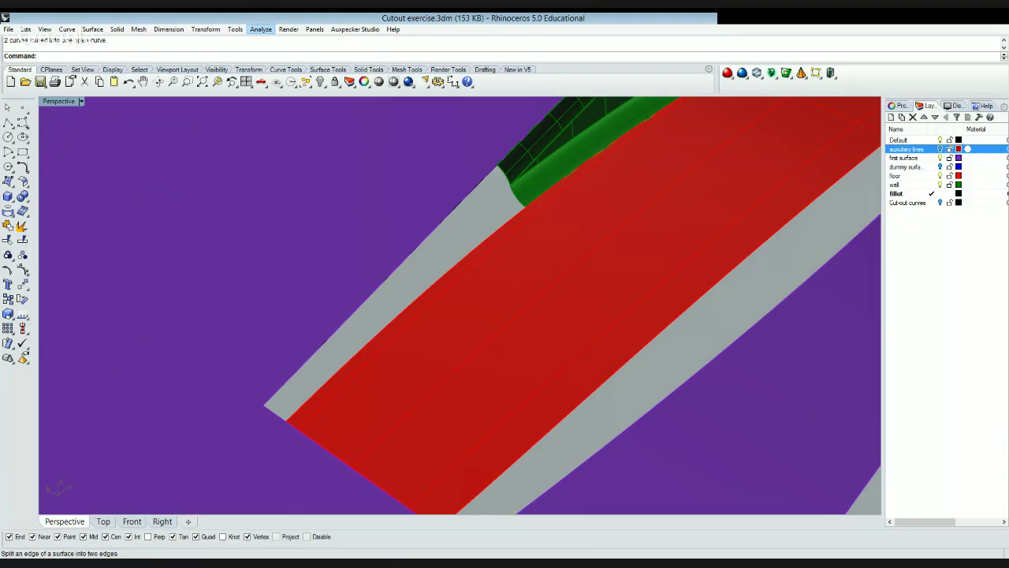
click(372, 185)
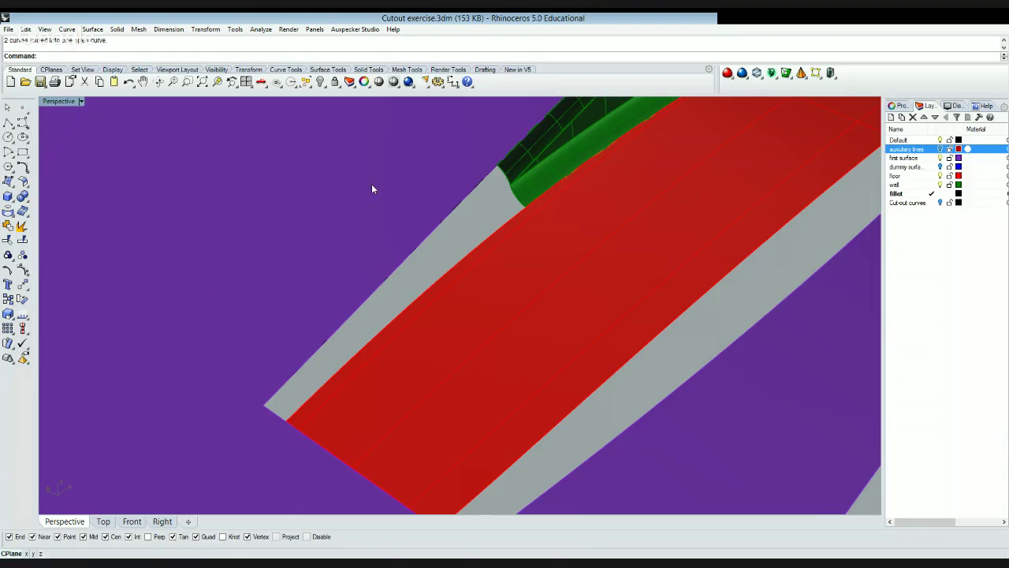
click(378, 313)
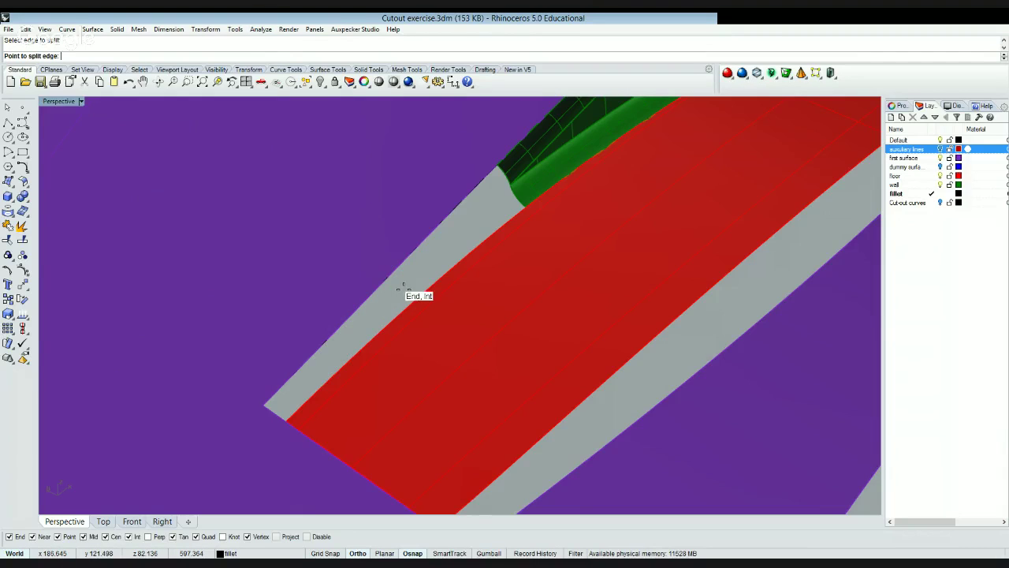
click(398, 287)
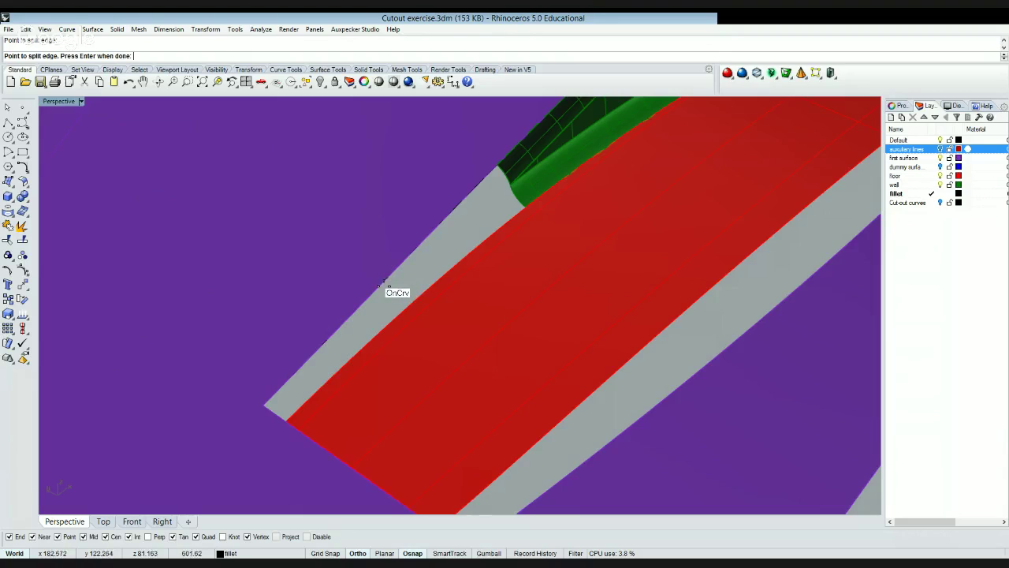
key(Return)
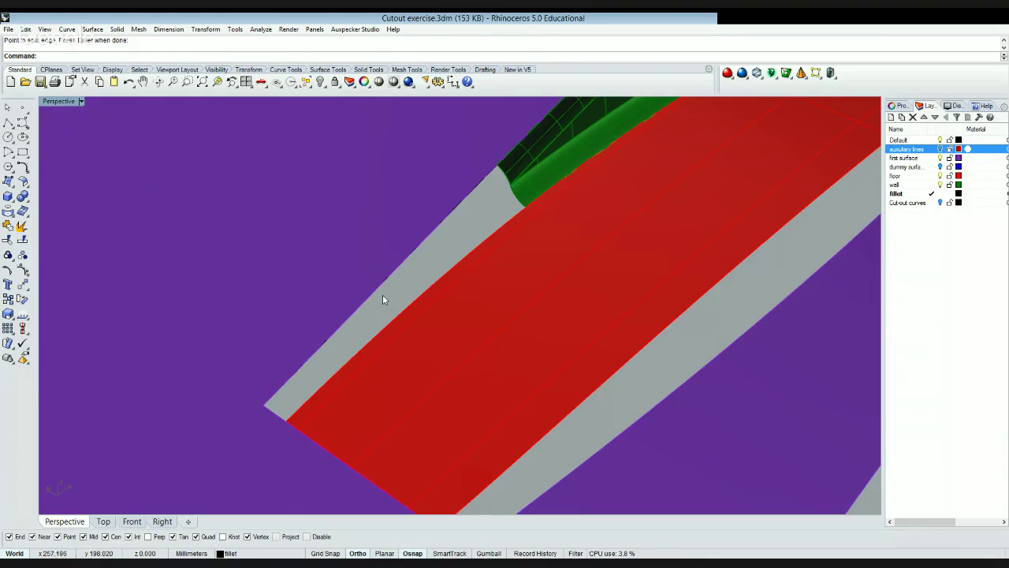
- Split the cut-out edge of the first surface at the upper corner of the wall's open end
key(Return)
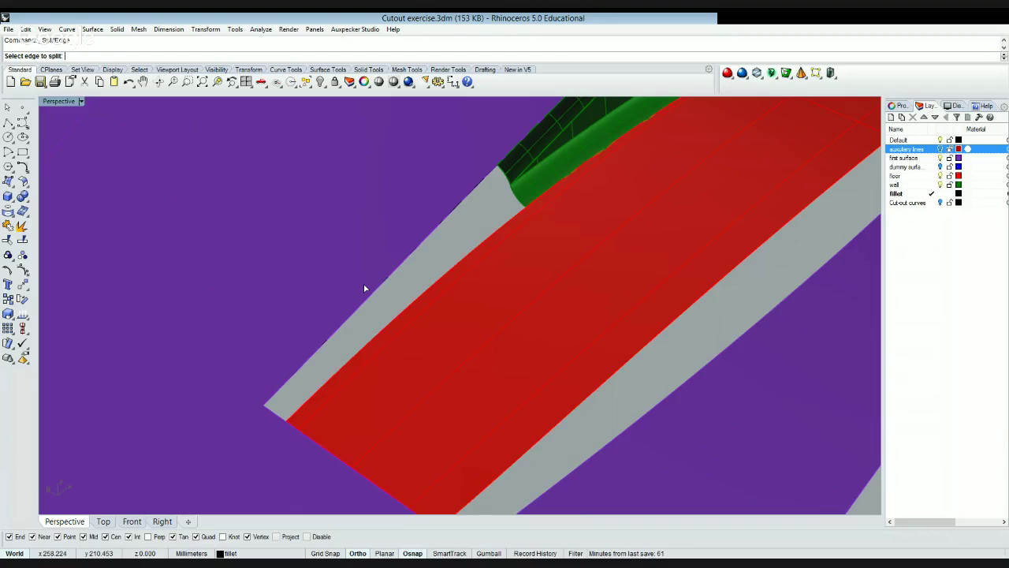
click(365, 288)
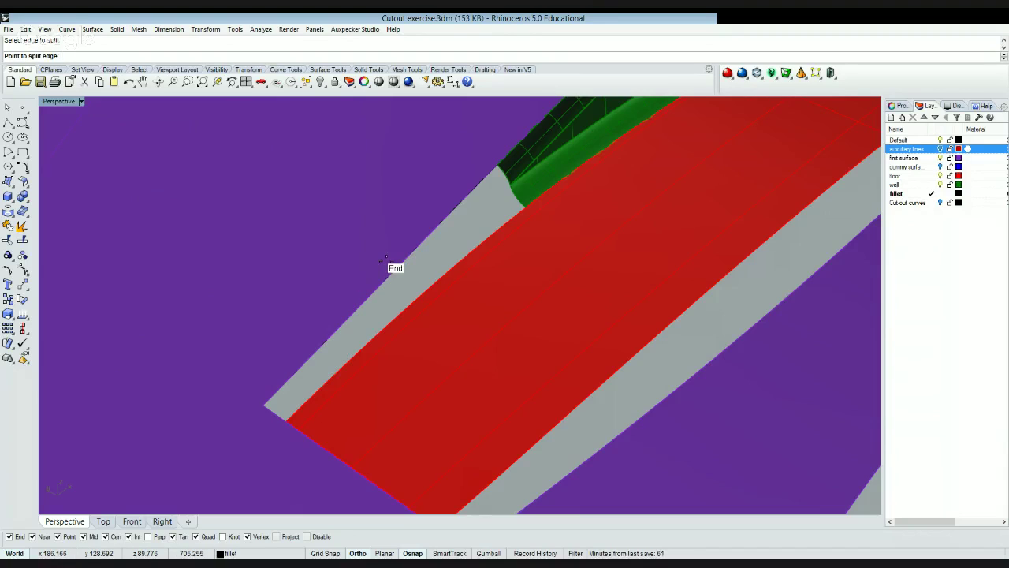
click(385, 257)
key(Return)
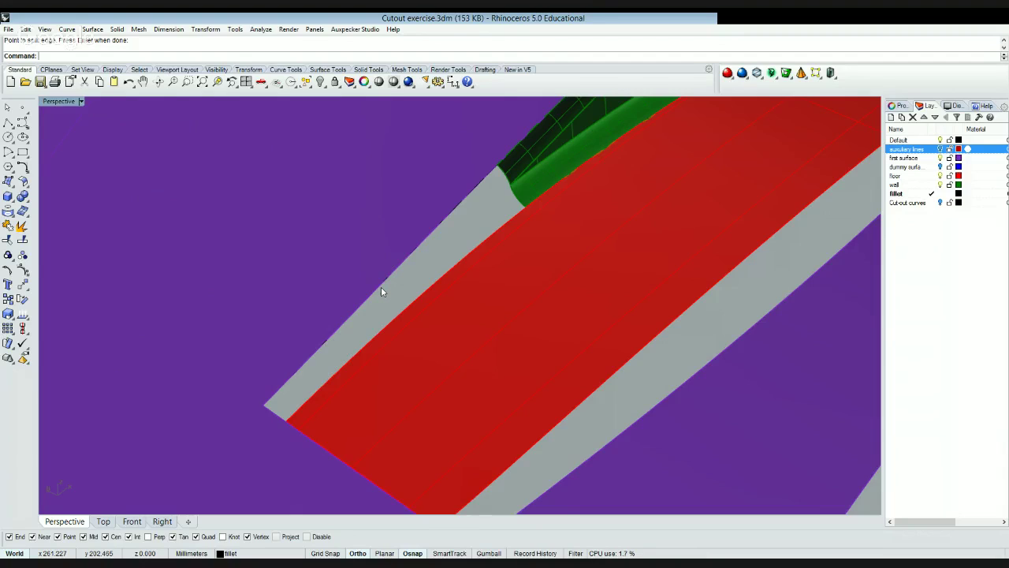
- Try to close the gap beyond the wall with a two-rail sweep of the profile curve along the split first surface and floor edges
text(Sweep2)
key(Return)
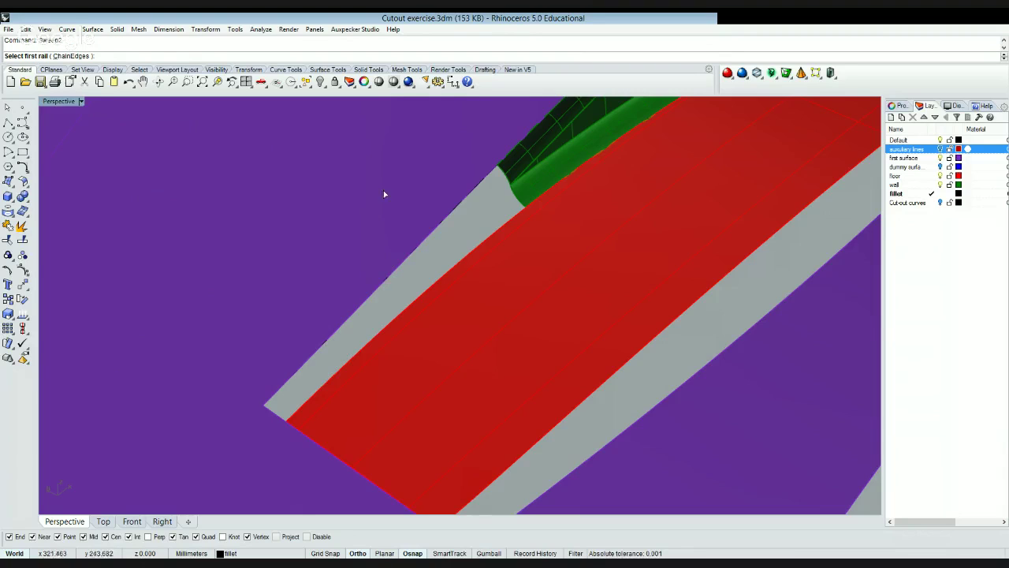
click(360, 313)
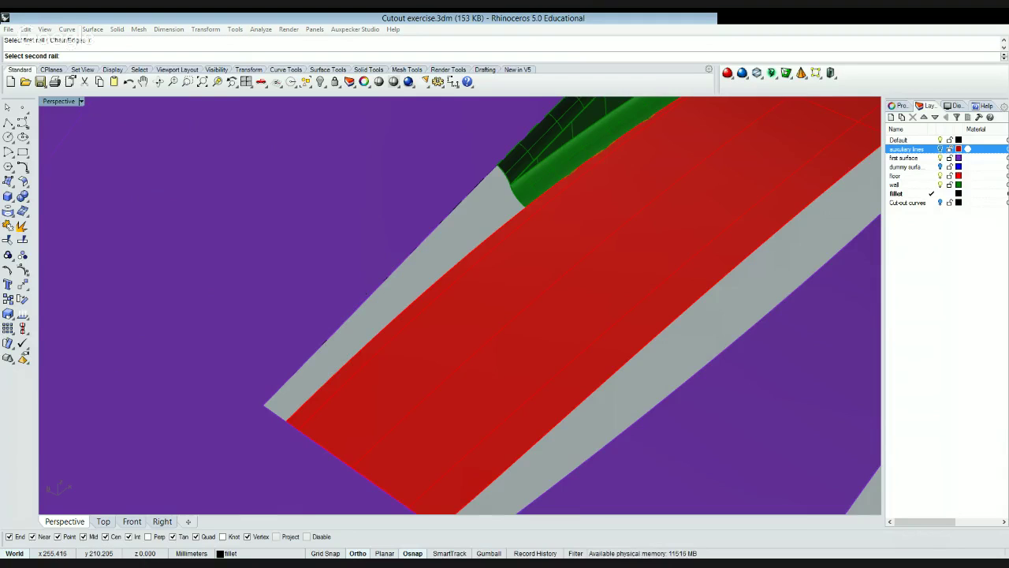
click(392, 326)
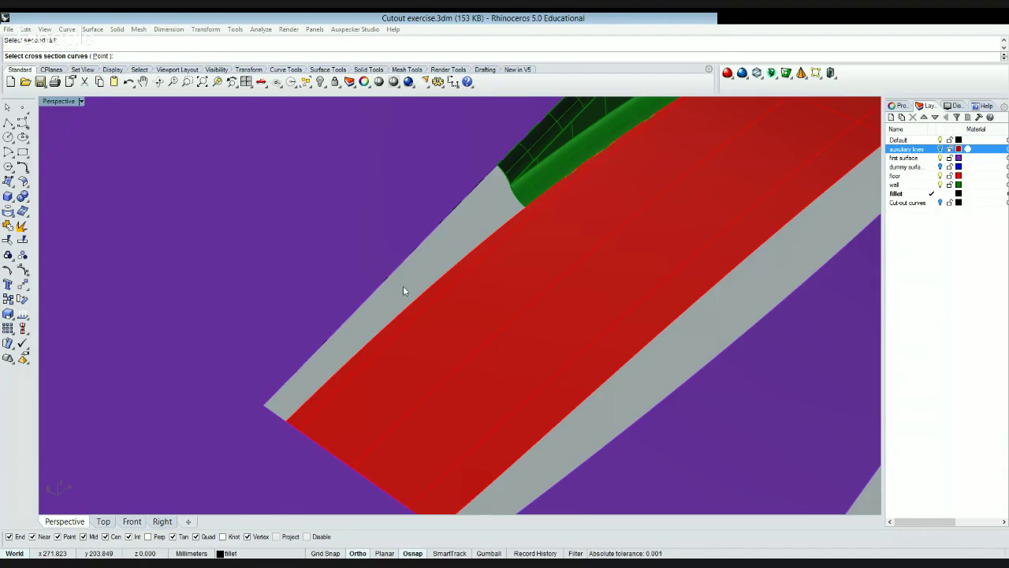
click(423, 307)
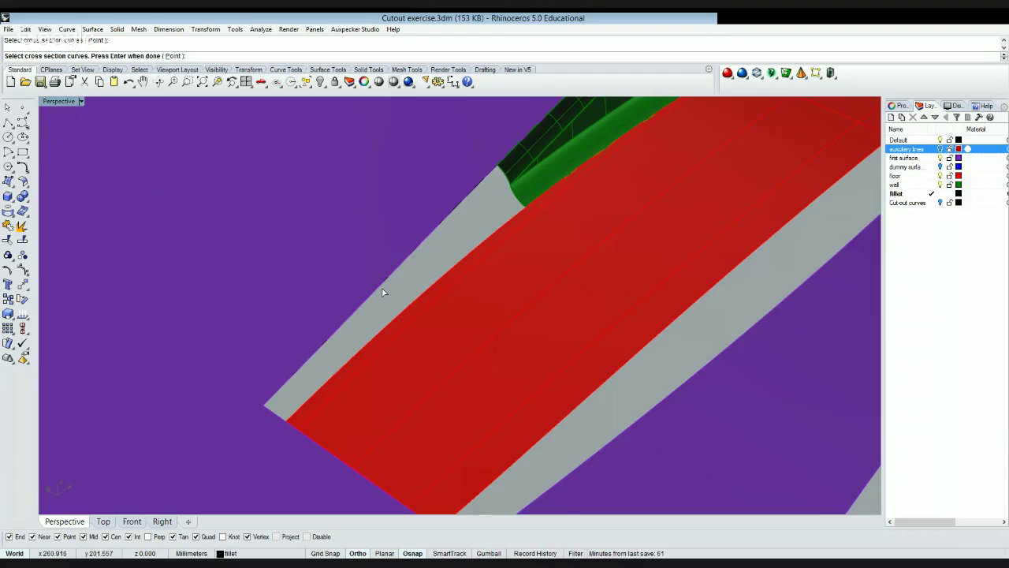
key(Return)
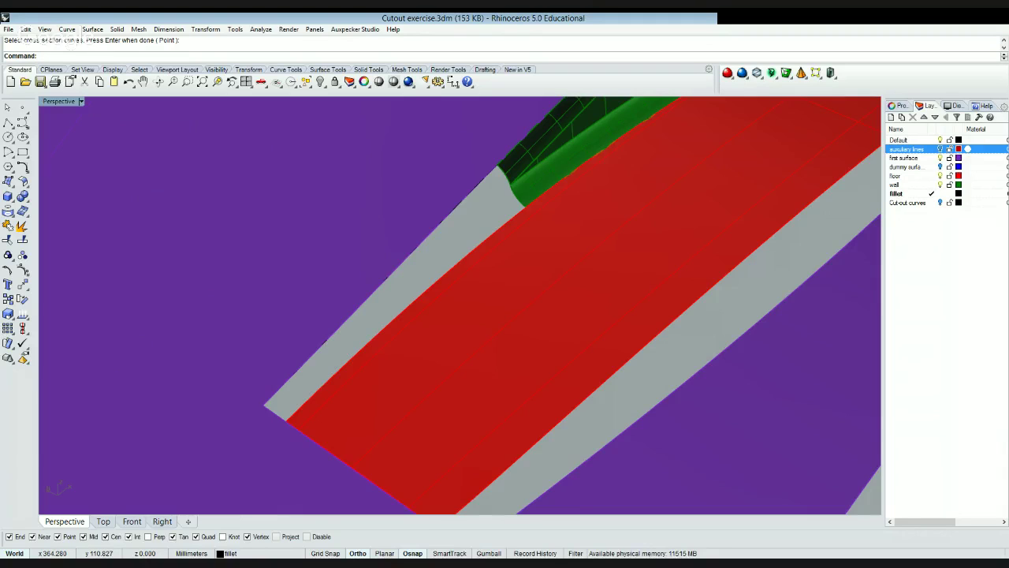
click(725, 386)
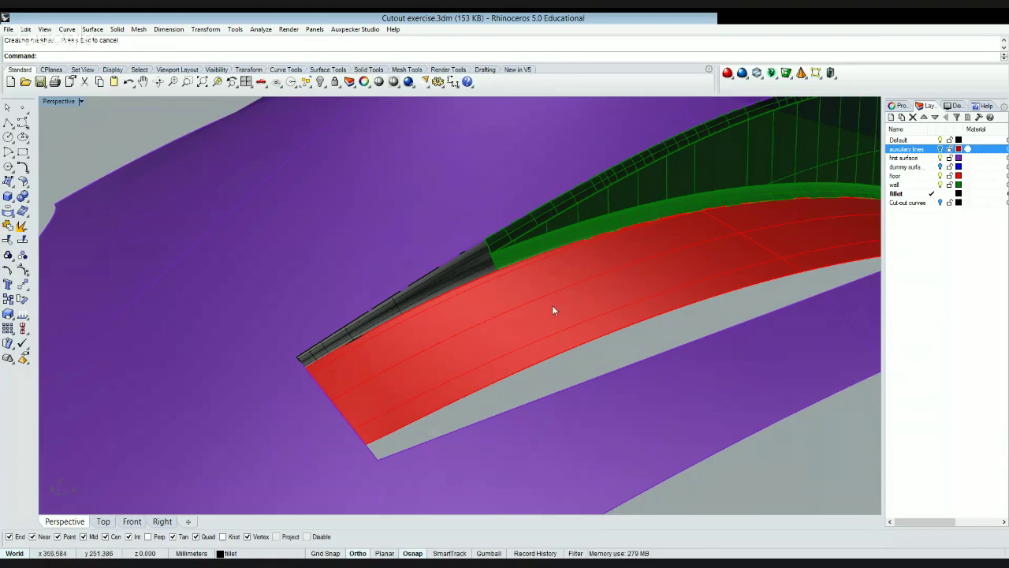
- Delete the swept surface that extends the wall
click(593, 226)
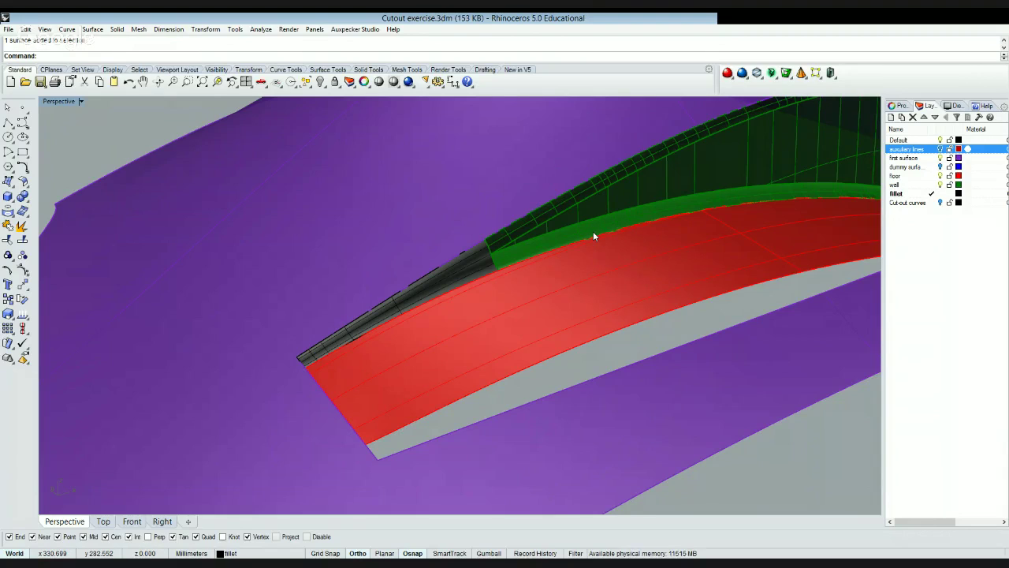
key(Delete)
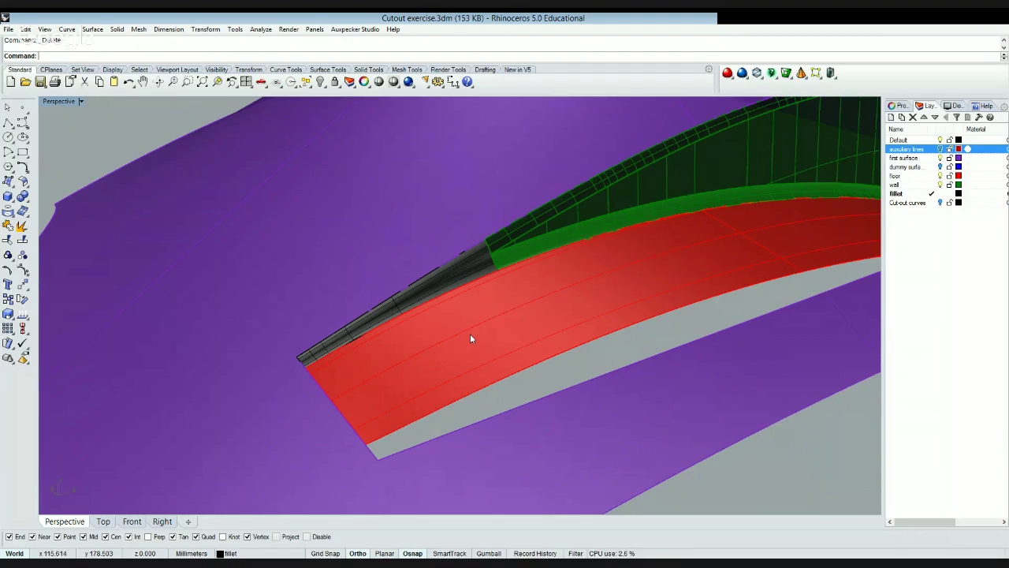
- Try plain curvature-continuous blends between the first surface's cut-out edge and the floor's long edge, and delete the trial curves
text(lend)
key(Return)
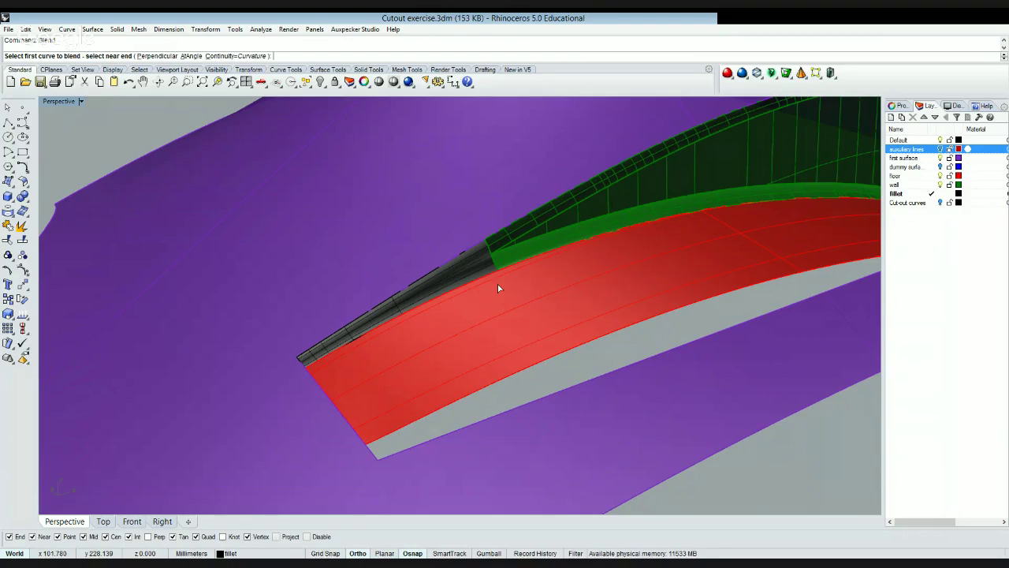
click(430, 320)
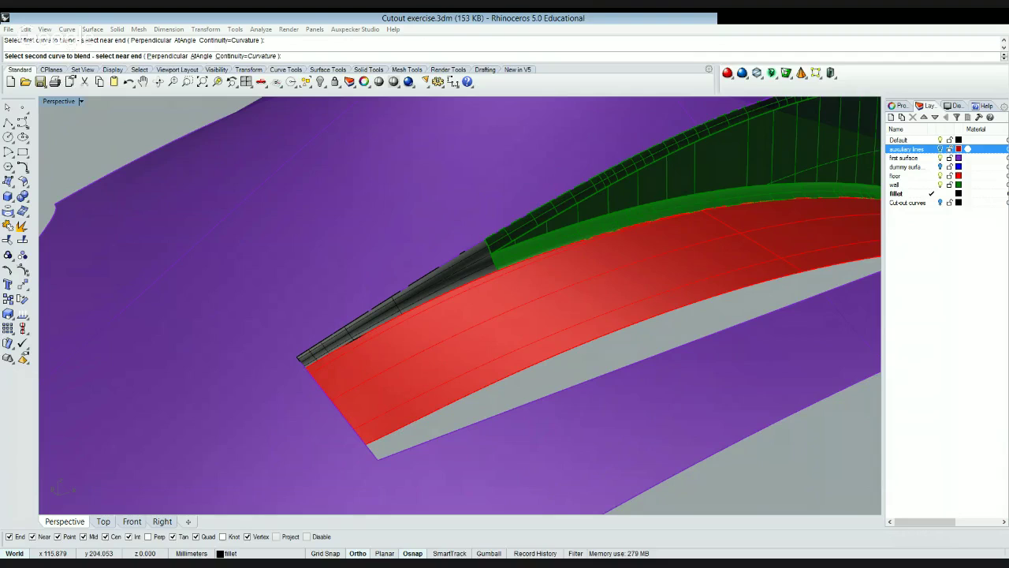
key(Escape)
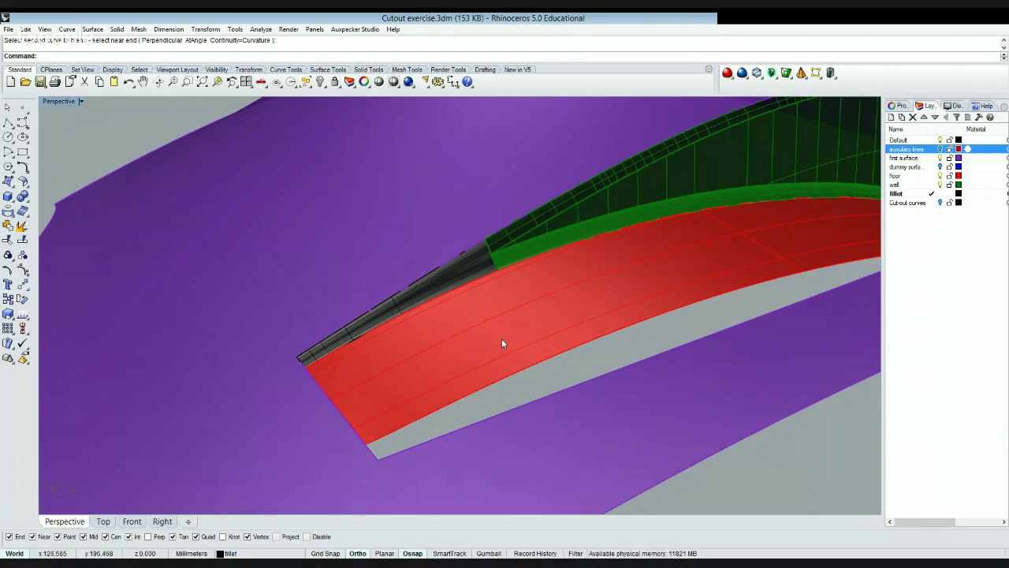
right_click(471, 288)
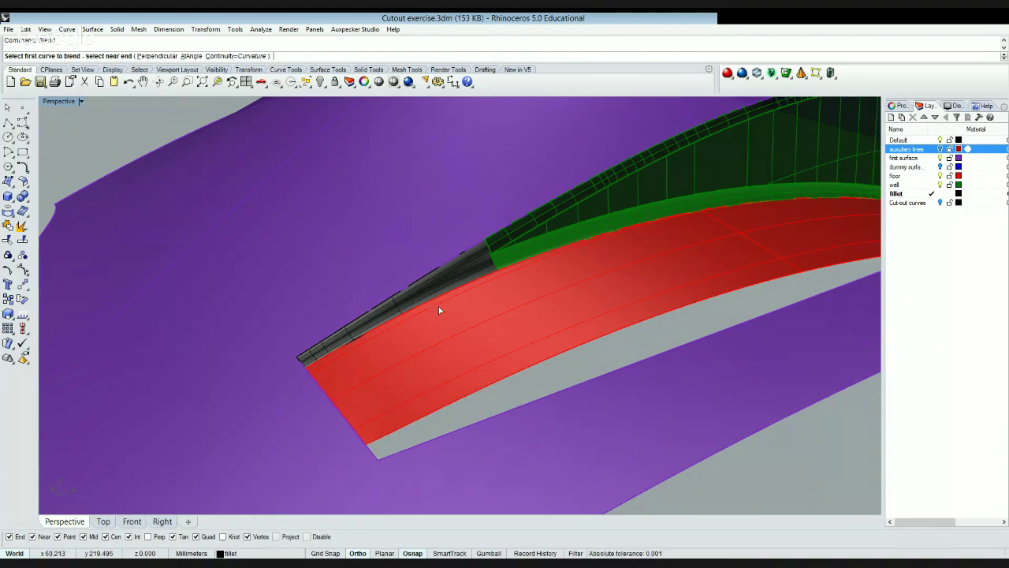
click(443, 288)
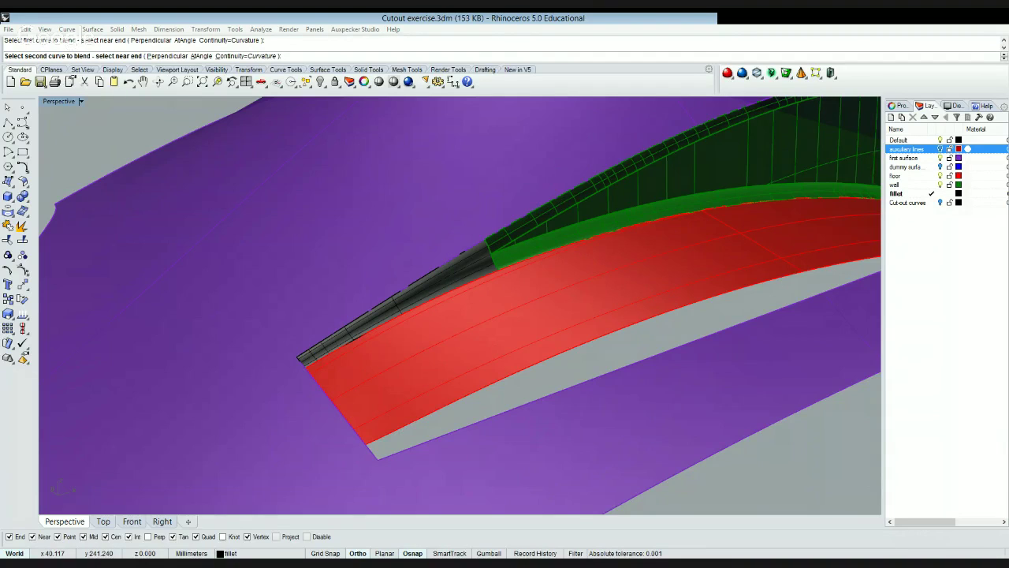
key(Escape)
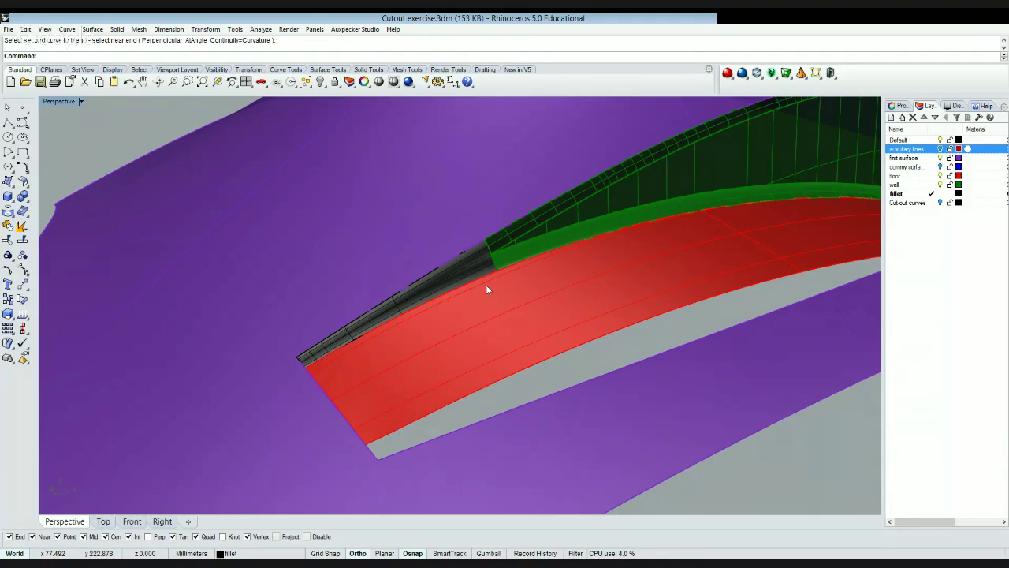
key(Delete)
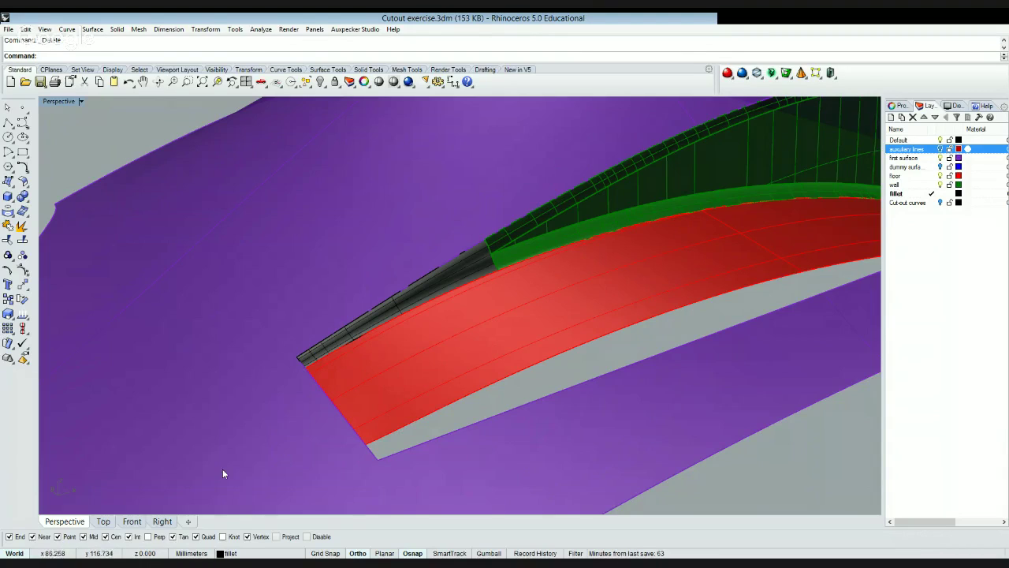
right_click(497, 293)
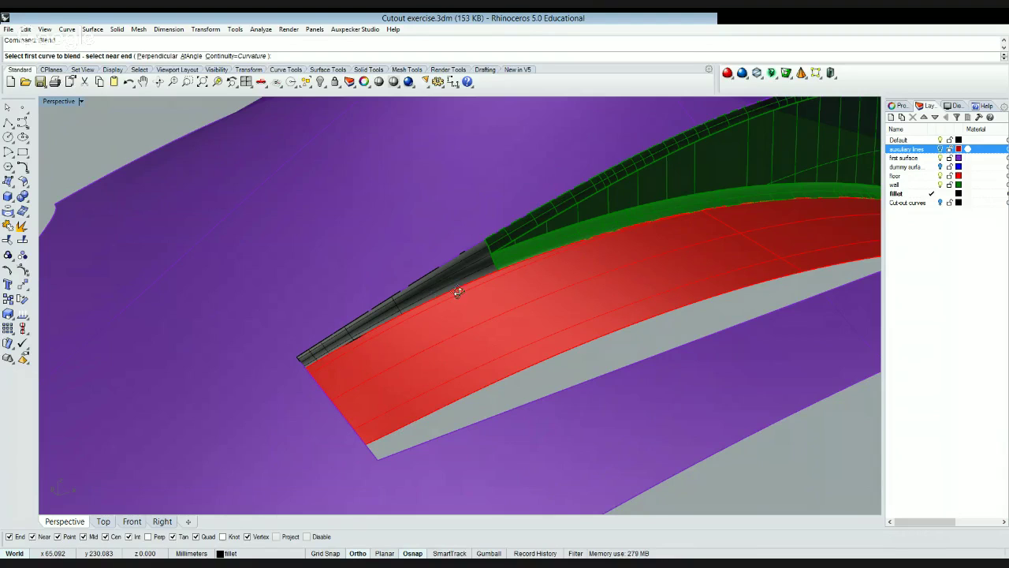
click(544, 257)
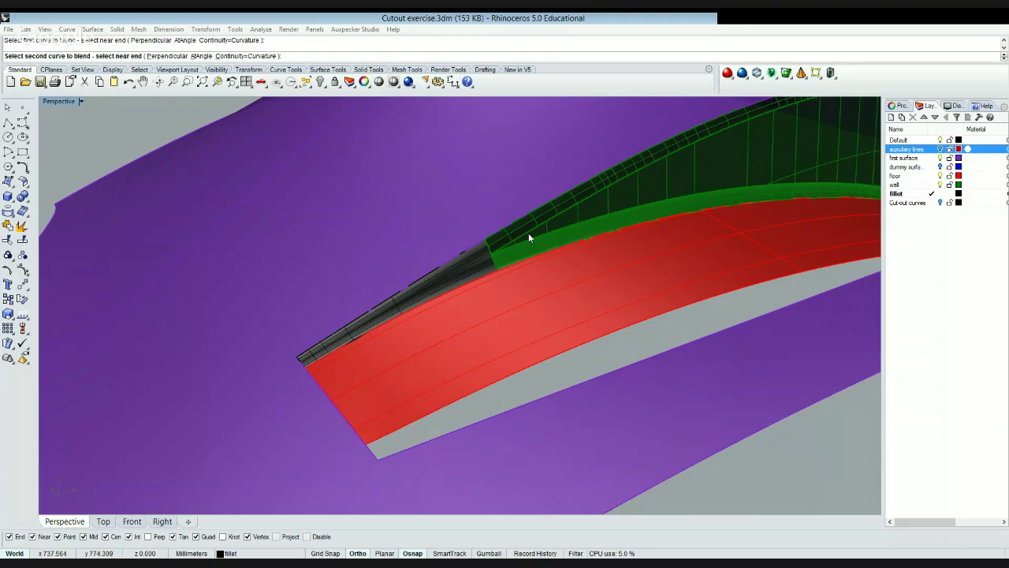
click(559, 270)
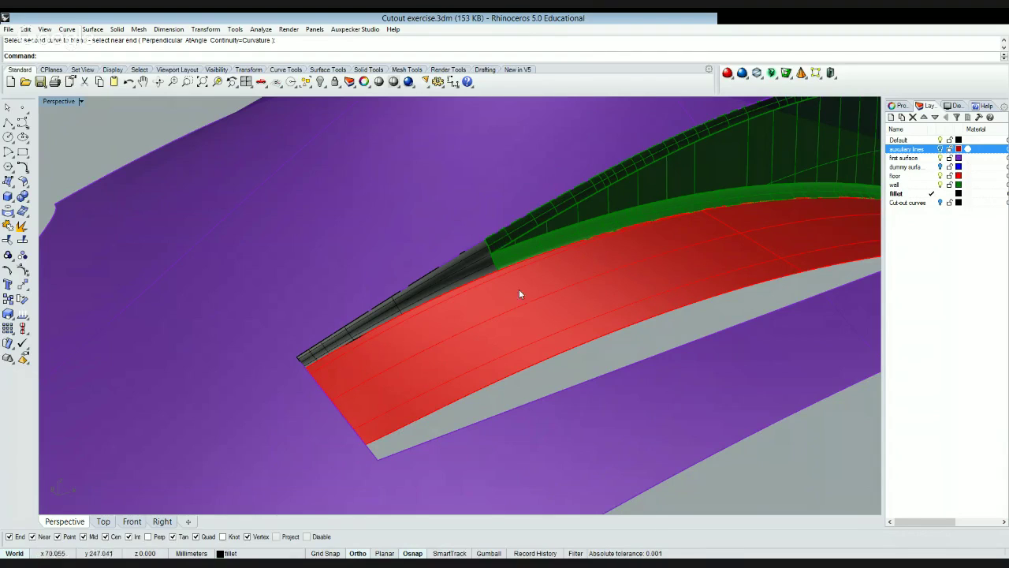
click(509, 315)
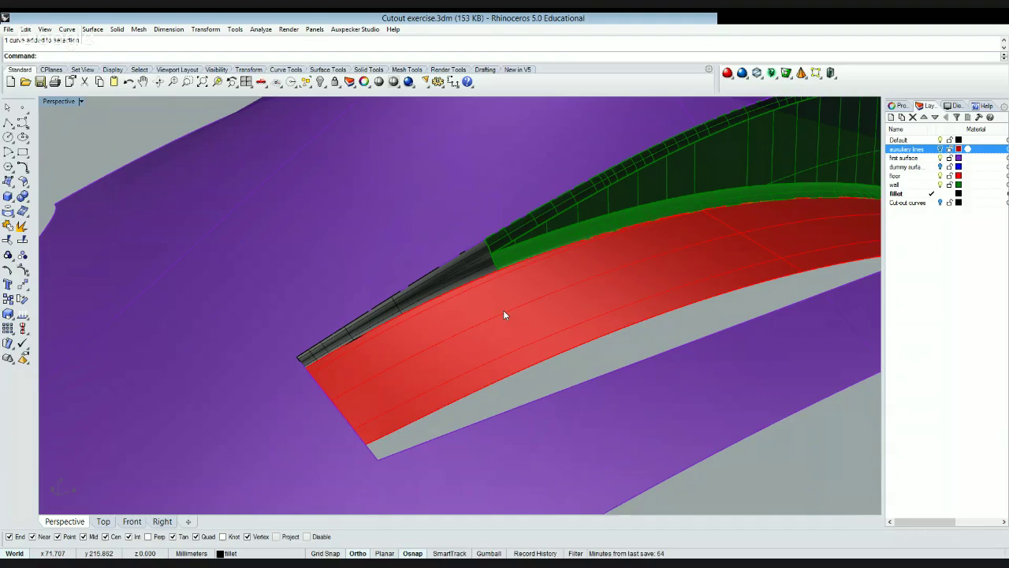
key(Delete)
- Try another plain blend with curvature continuity between the two edges beside the gap
right_click(320, 282)
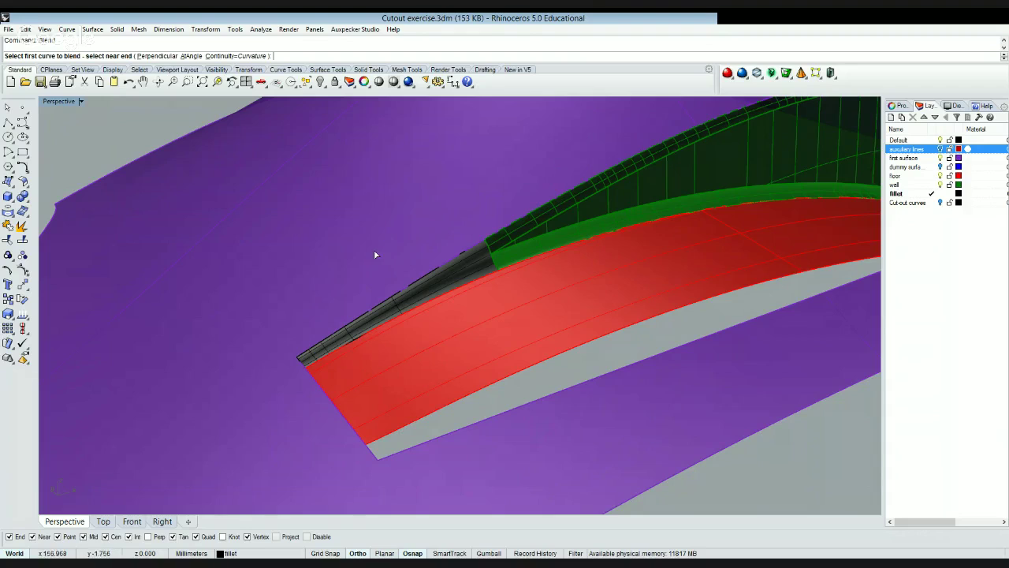
click(318, 334)
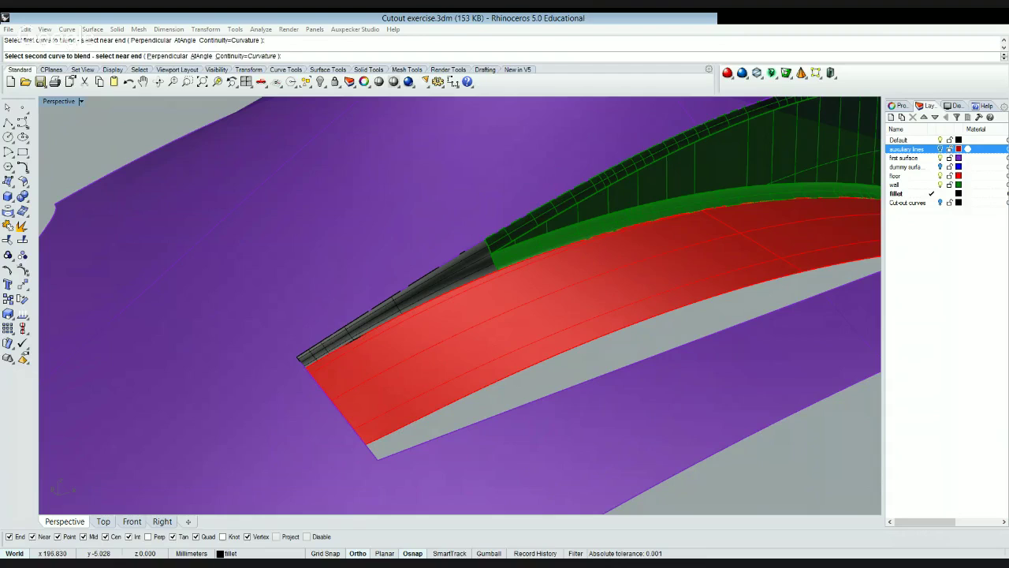
click(330, 341)
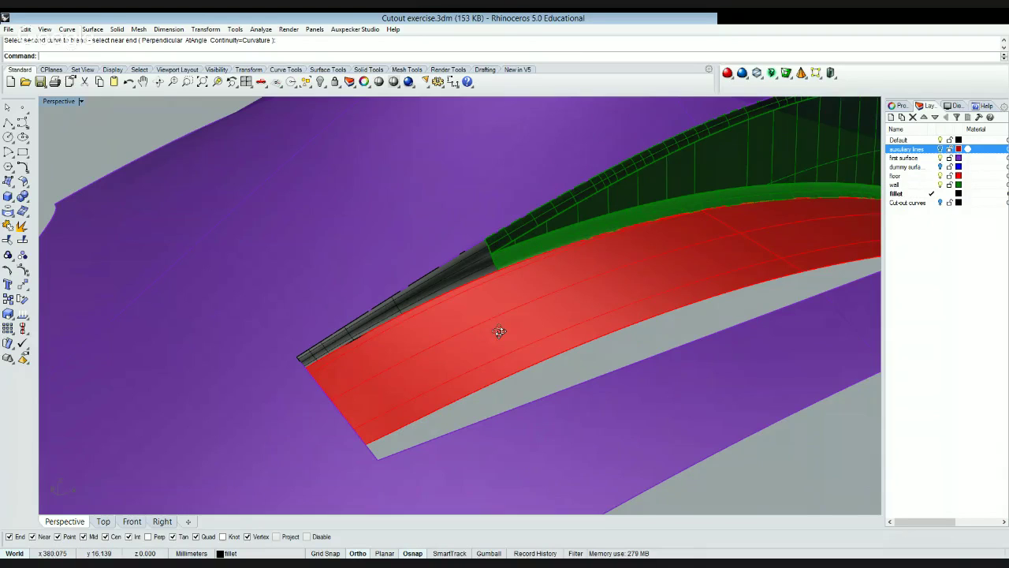
click(561, 324)
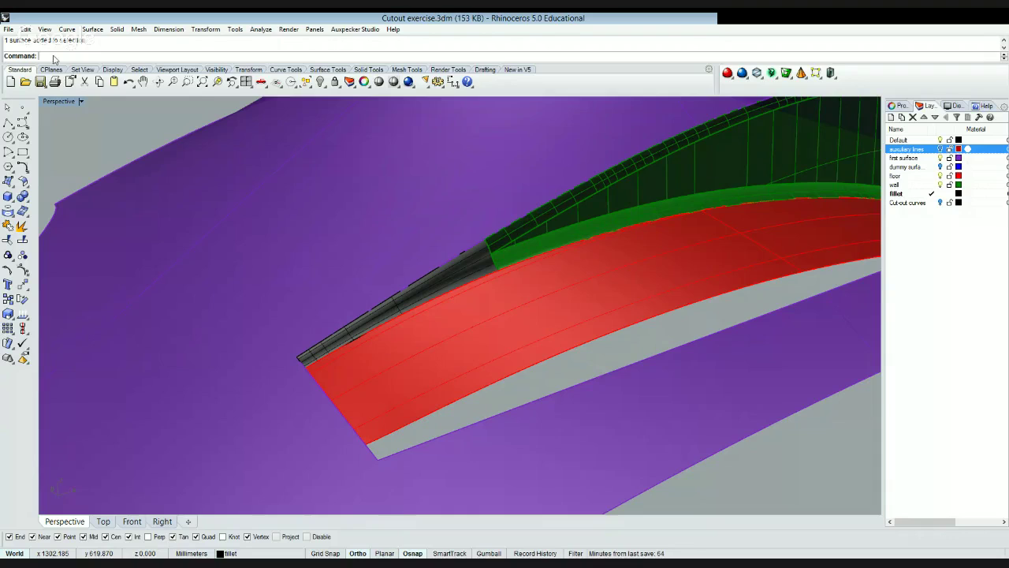
- Create an adjustable blend curve from surface edges, bridging the first surface and floor near the floor's corner, and adjust its control points
text(Blend)
key(Return)
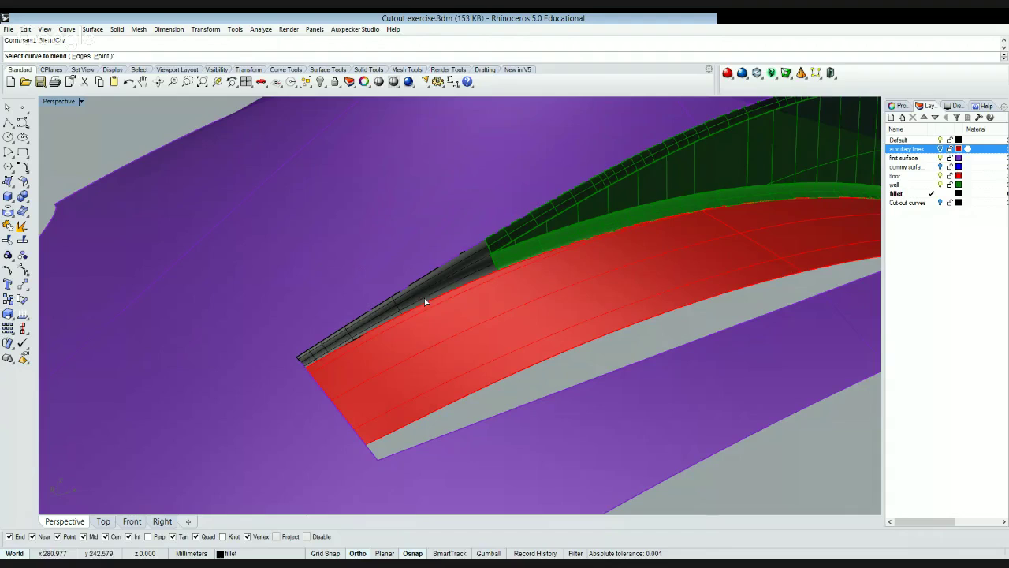
click(81, 56)
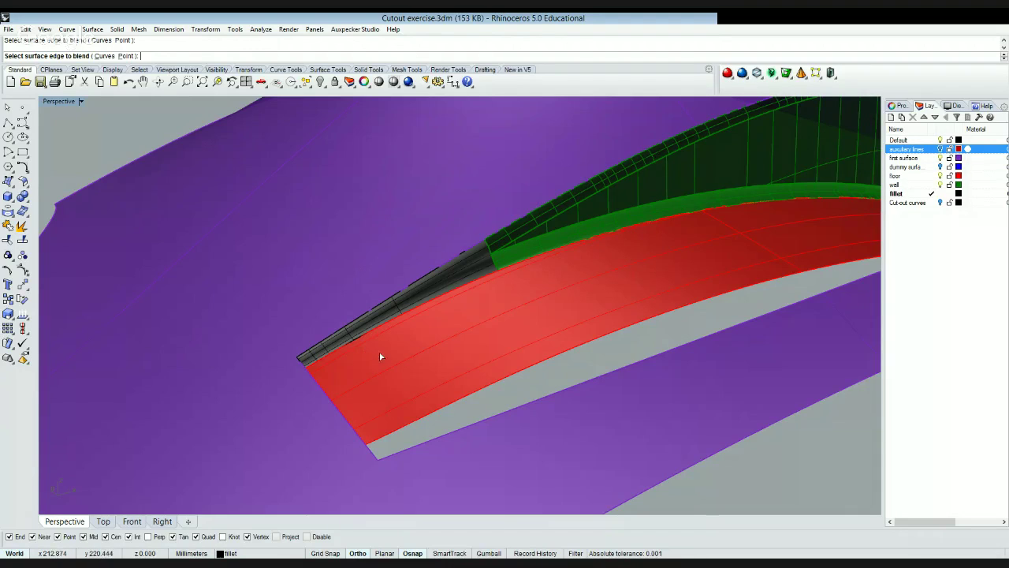
click(352, 275)
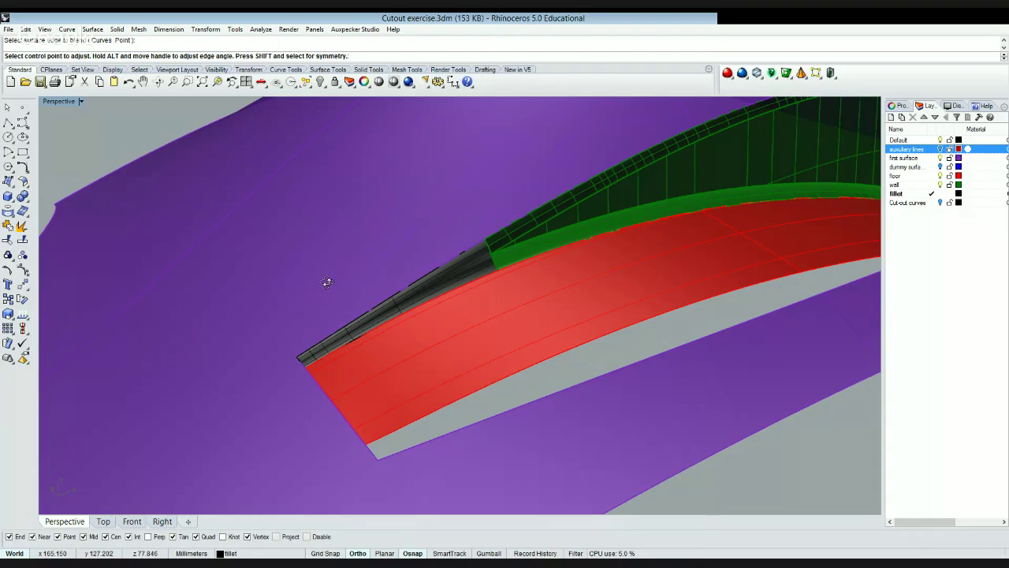
click(362, 228)
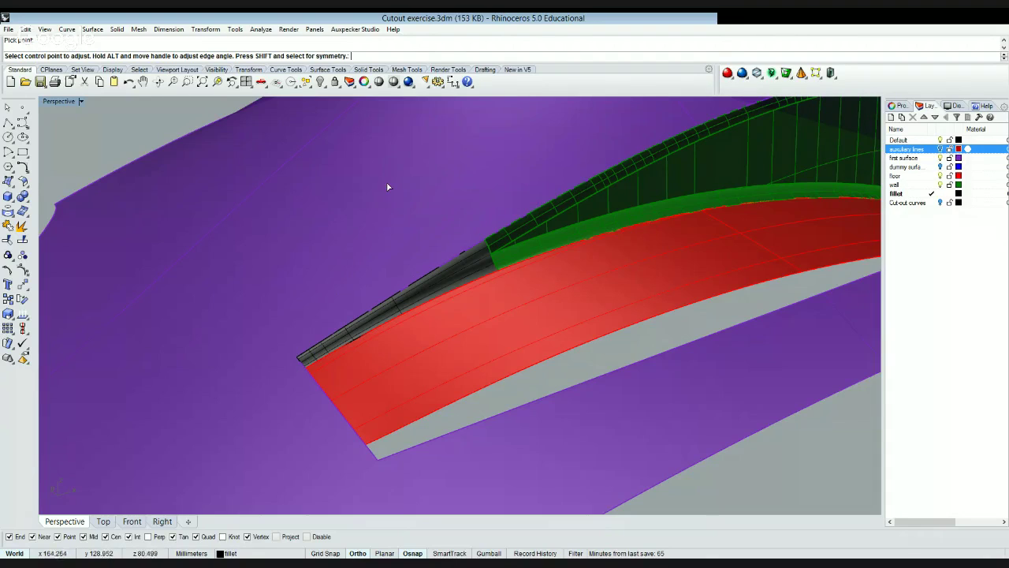
click(368, 186)
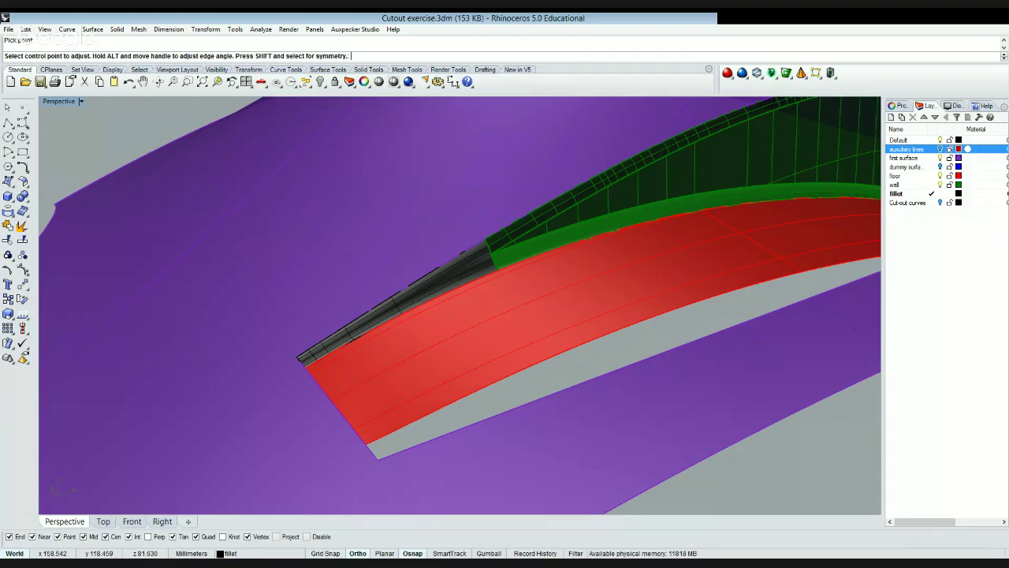
key(shift)
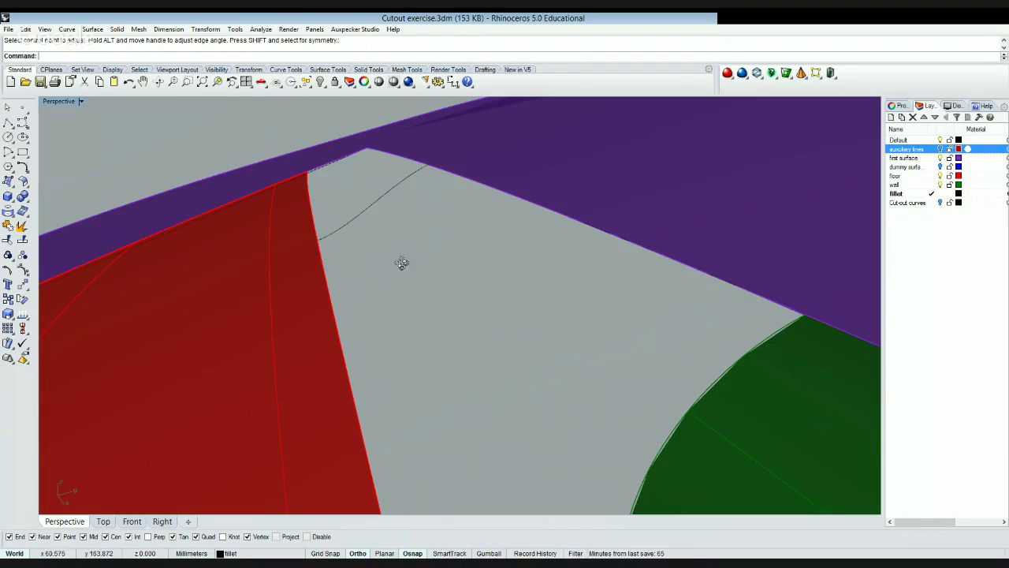
- Delete the unneeded curve in the gap and move the leftover helper curve to the "auxiliary lines" layer
click(357, 190)
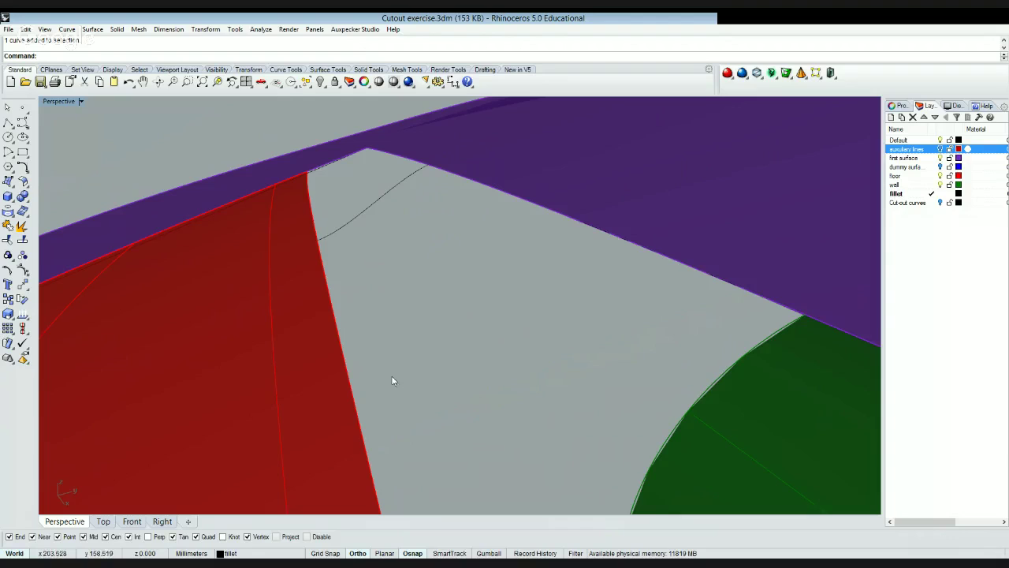
key(Delete)
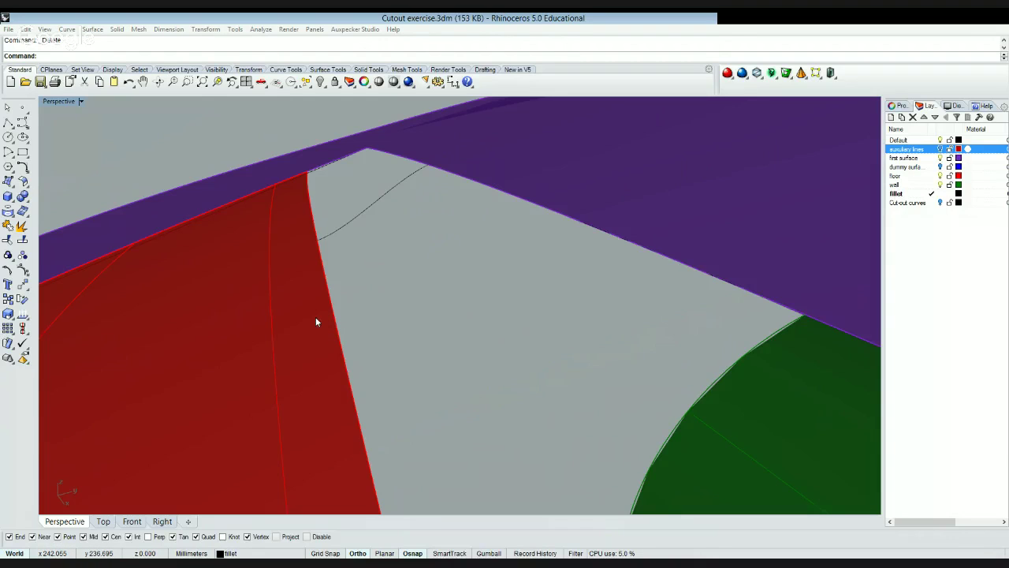
click(912, 340)
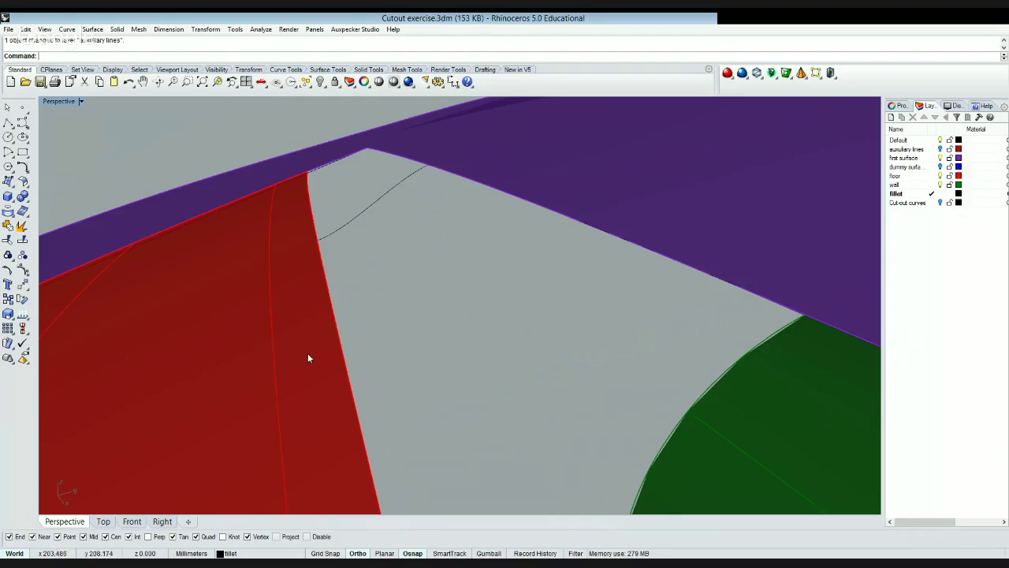
click(310, 323)
key(Escape)
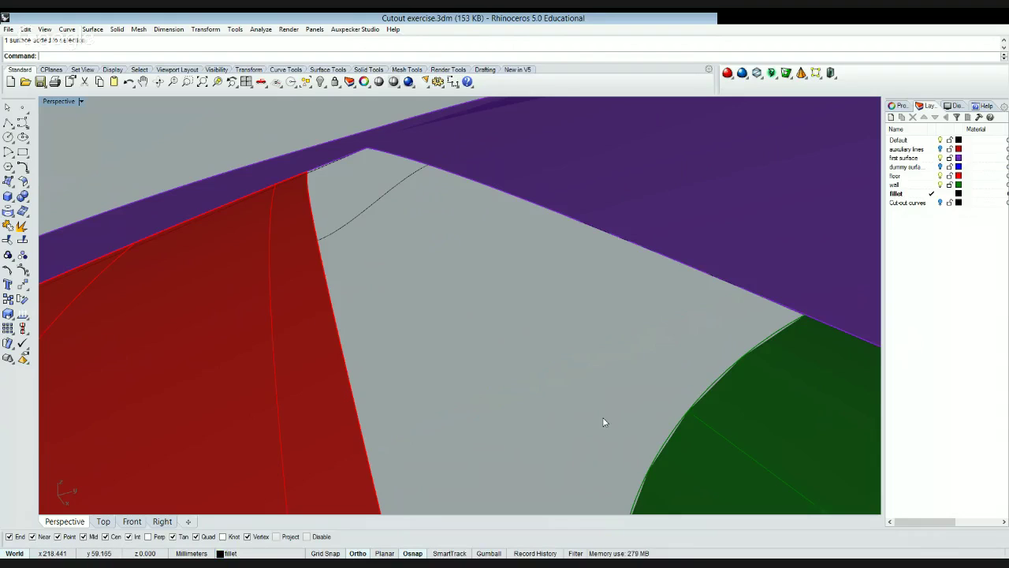
- Split the floor's long edge at the point where the blend curve meets it
click(261, 34)
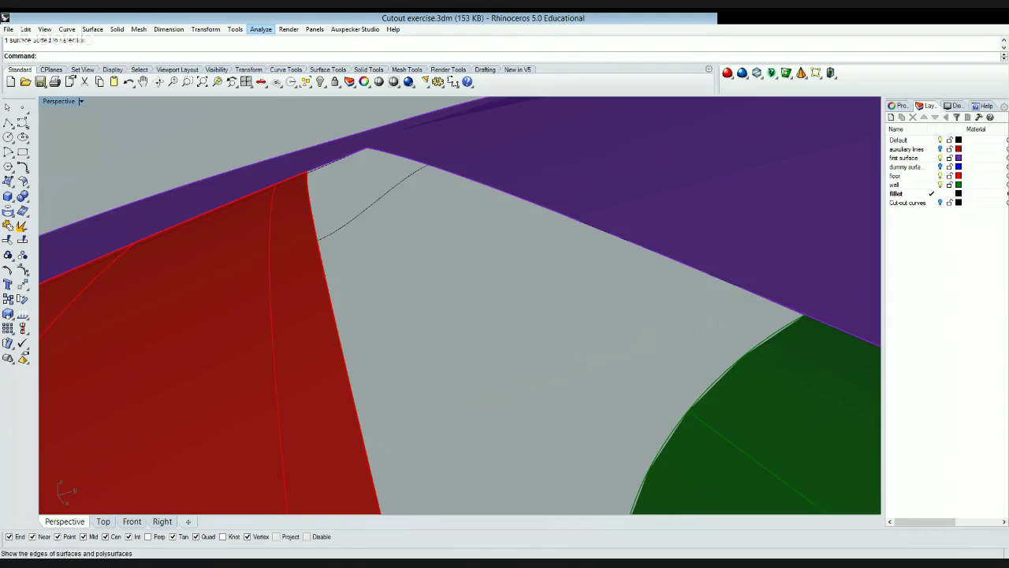
click(22, 226)
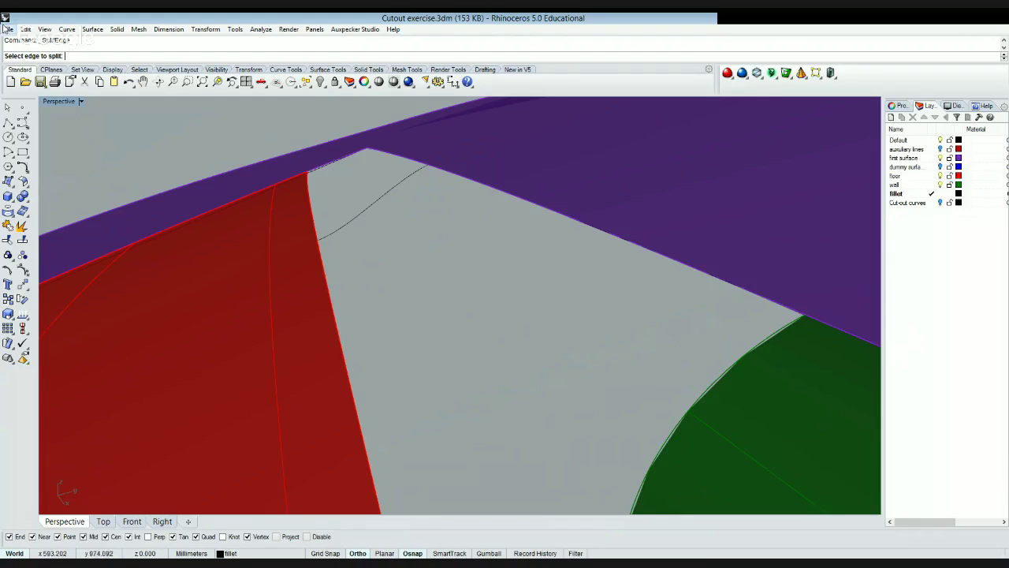
click(313, 319)
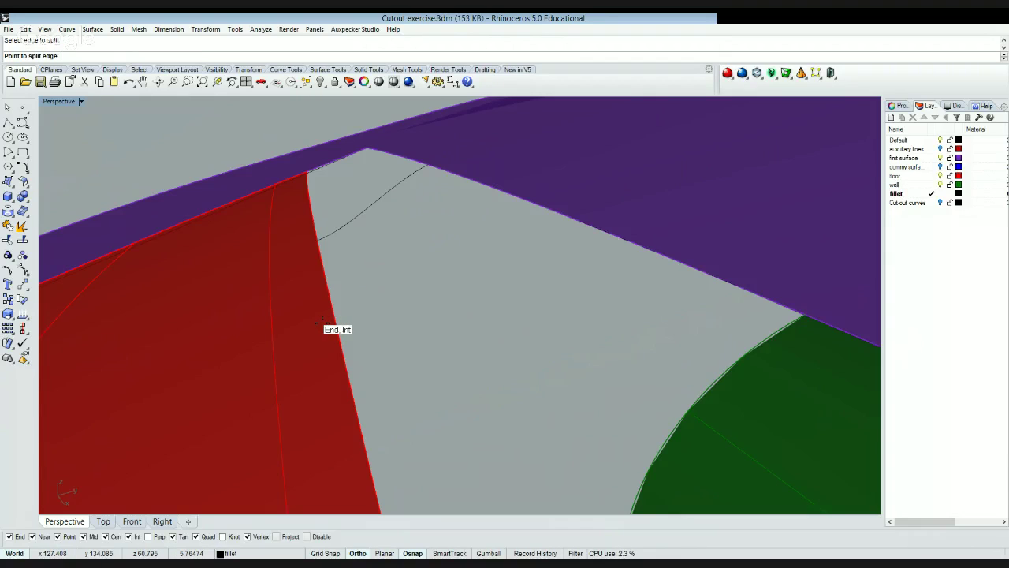
click(318, 323)
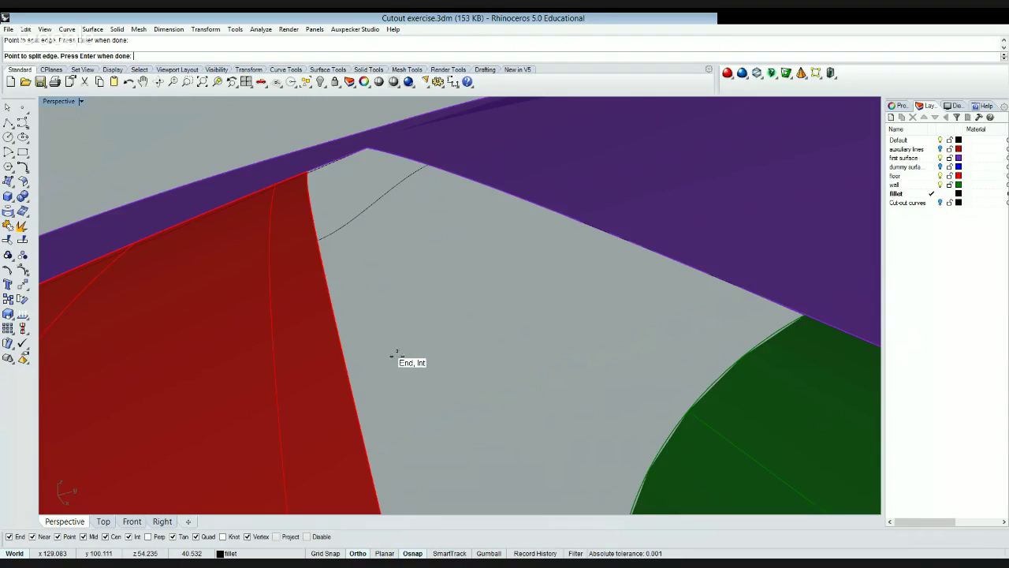
key(Return)
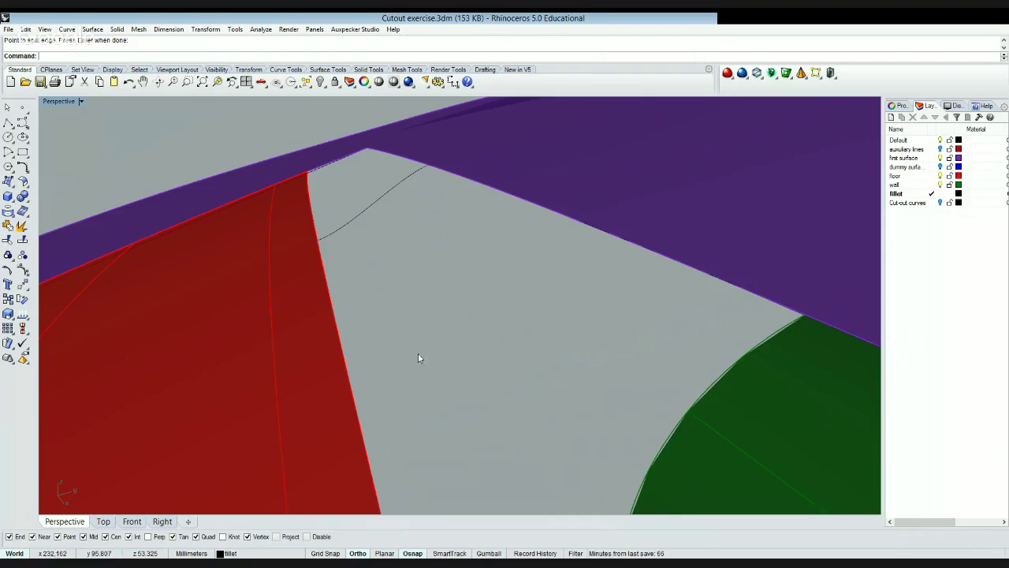
click(288, 302)
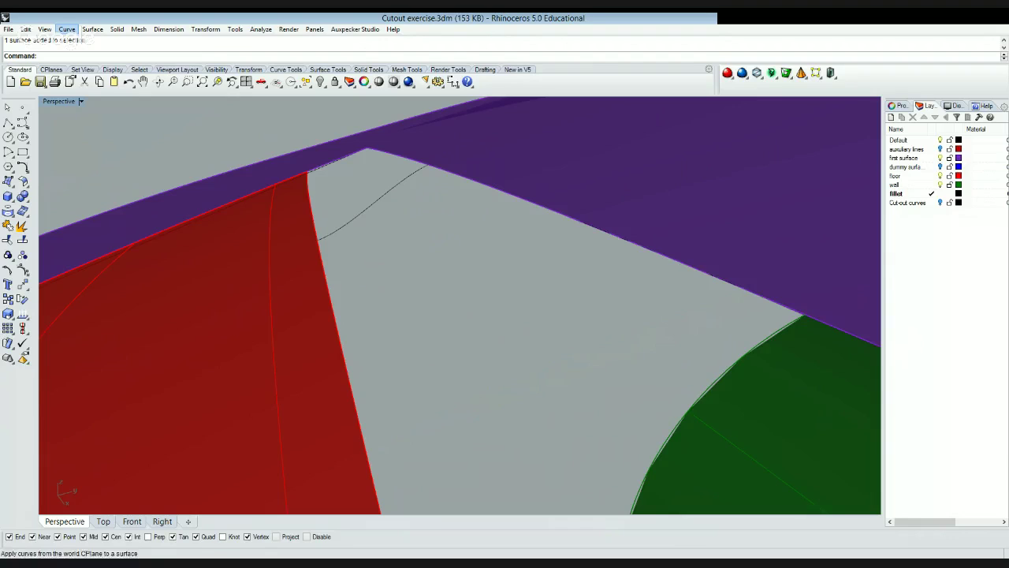
click(8, 227)
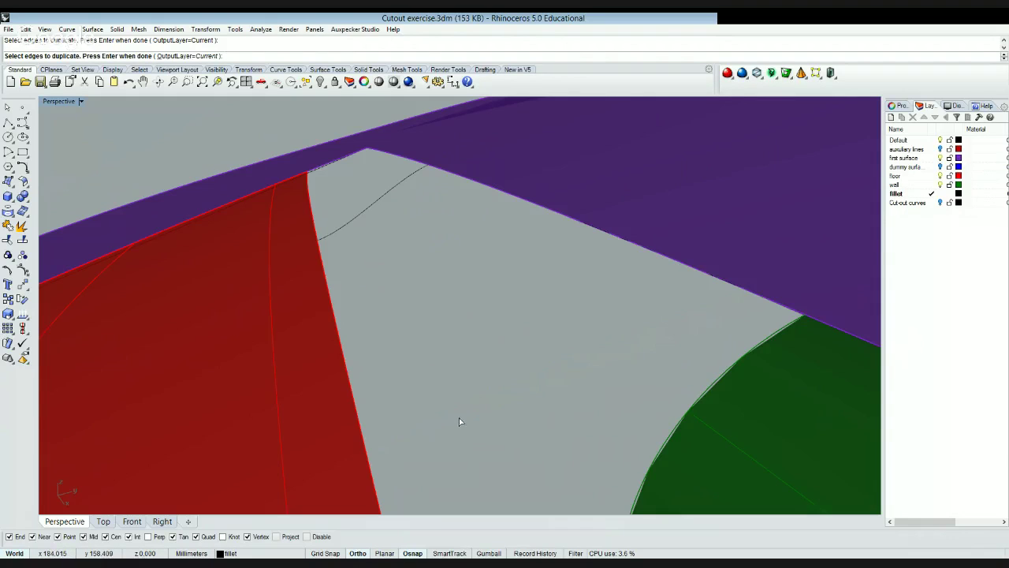
key(Escape)
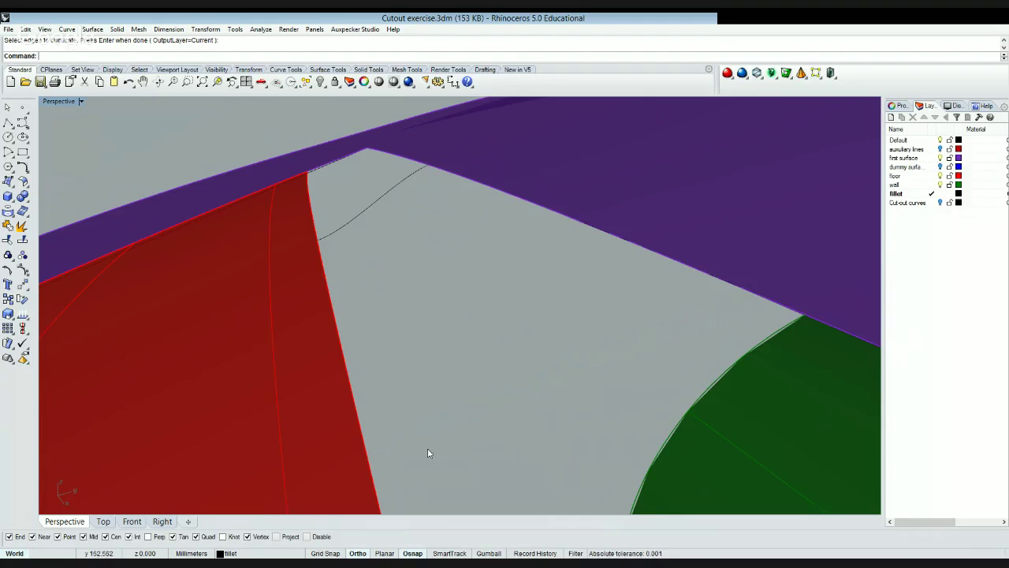
right_click(378, 339)
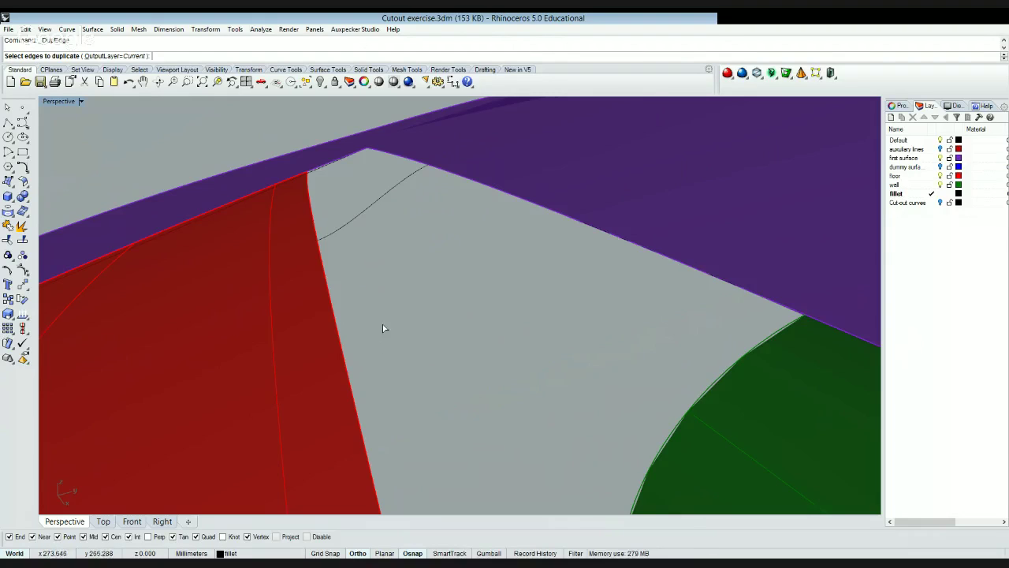
click(383, 324)
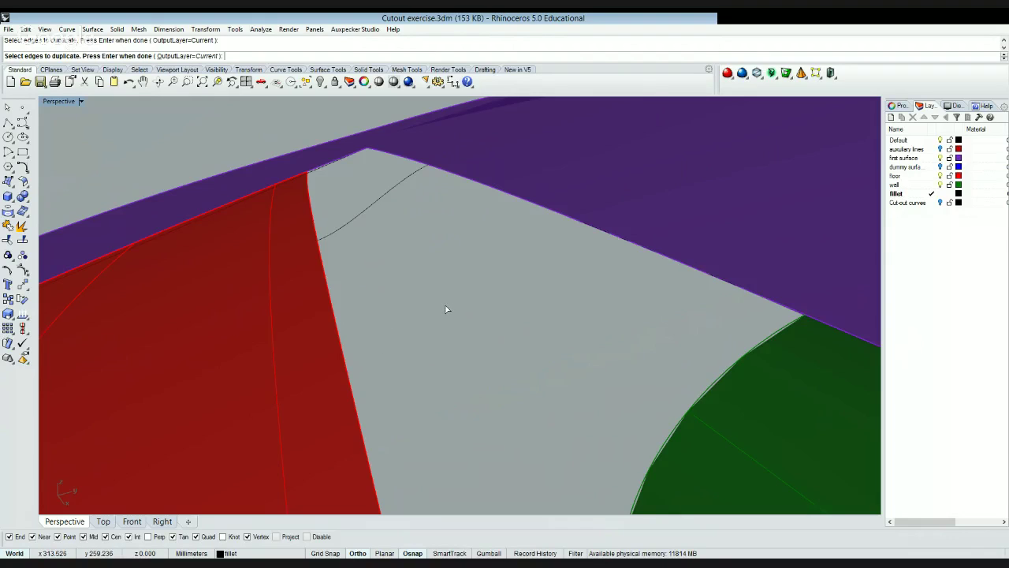
key(Escape)
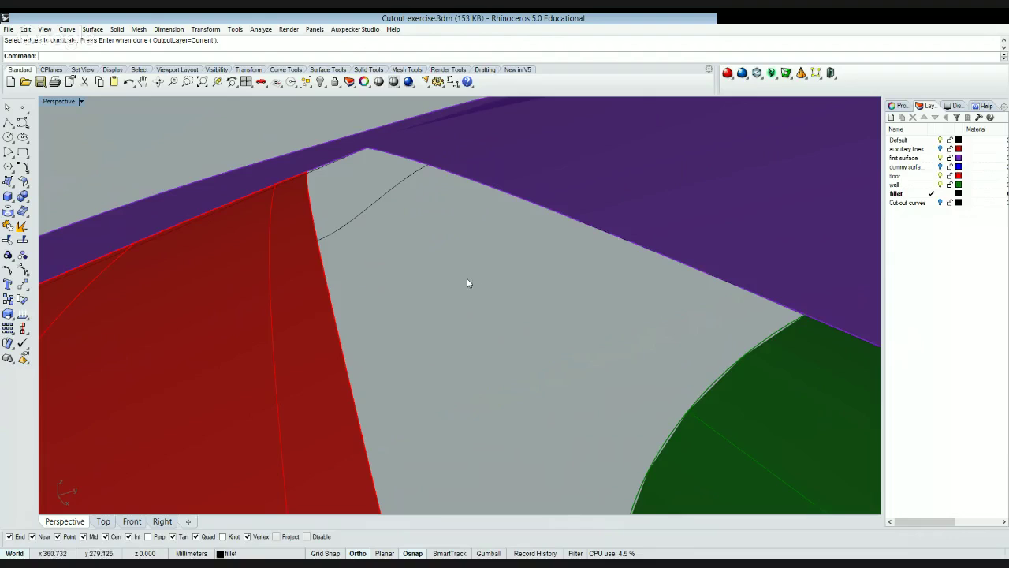
- Try to build a network surface over the gap from the blend curve and the surrounding floor, first surface and wall edges
key(Home)
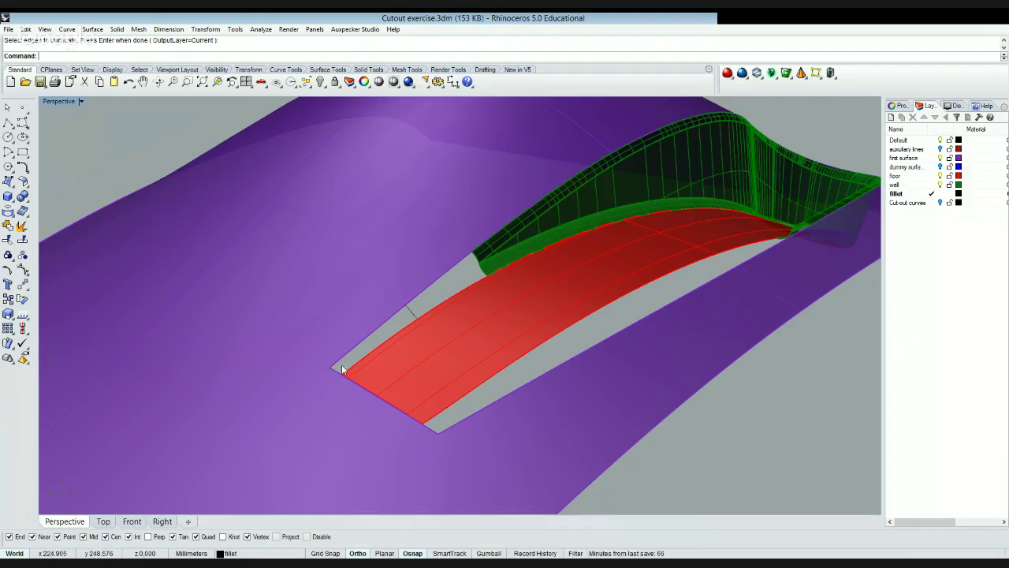
click(412, 311)
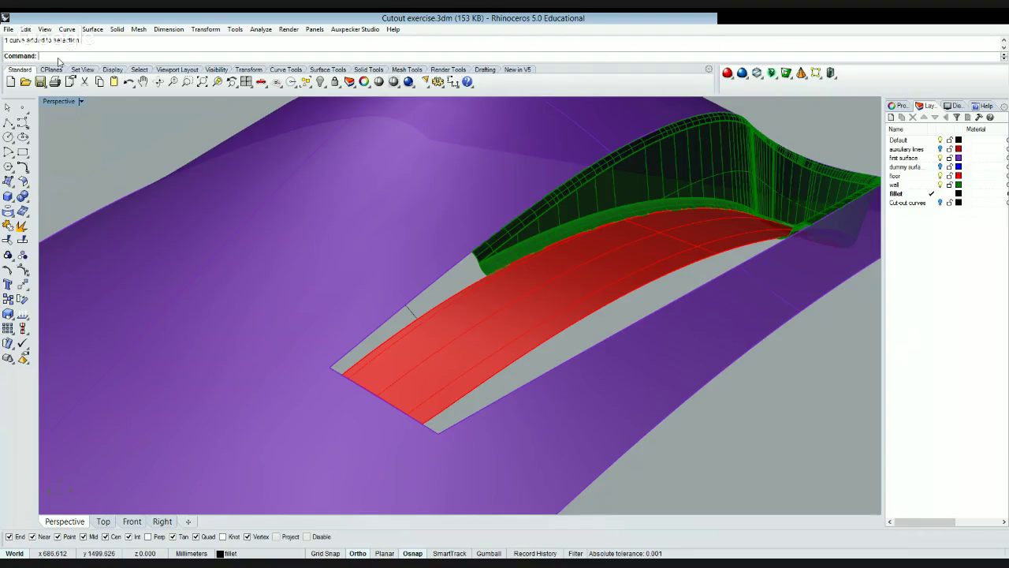
text(Network)
key(Return)
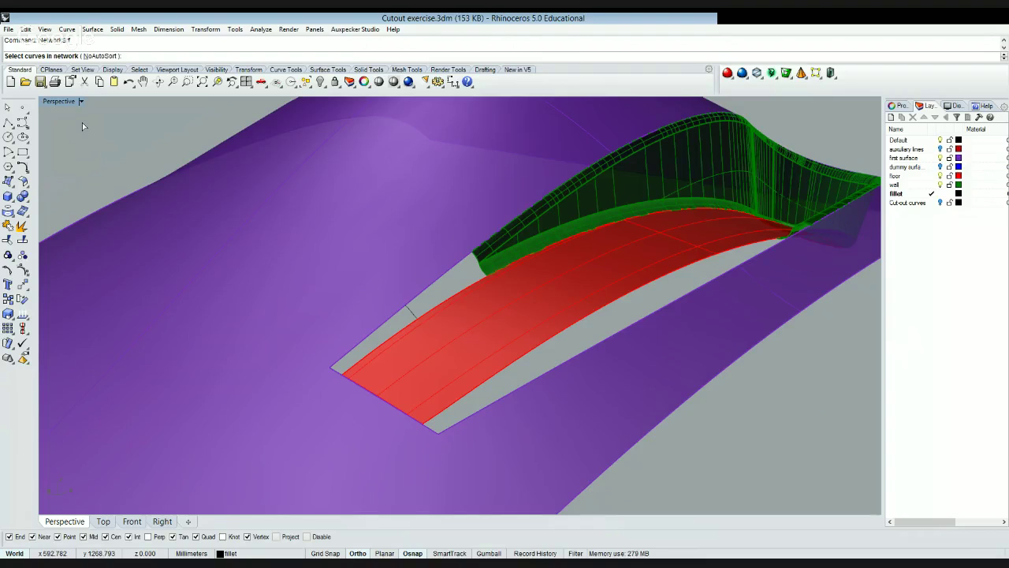
click(361, 395)
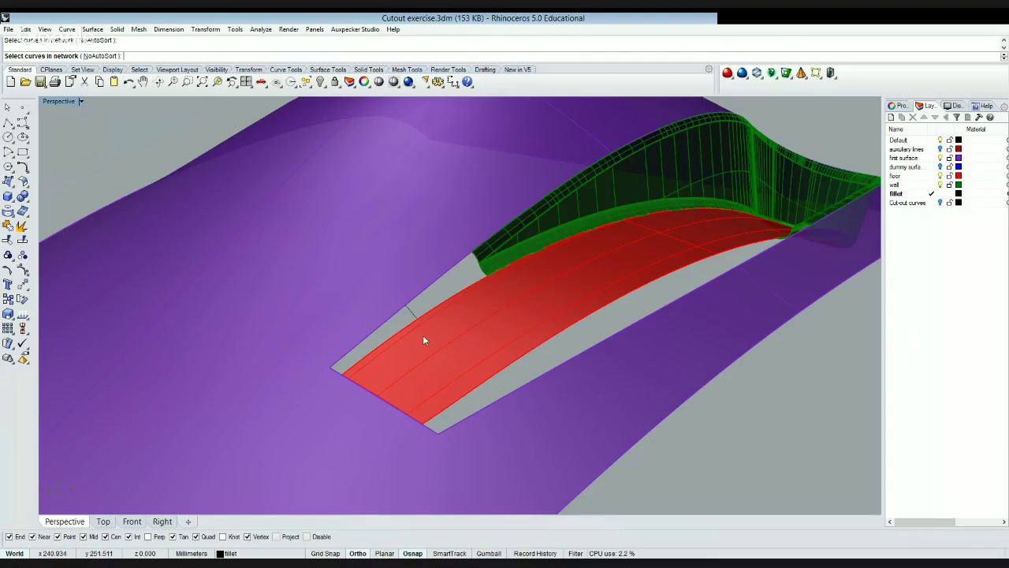
click(413, 312)
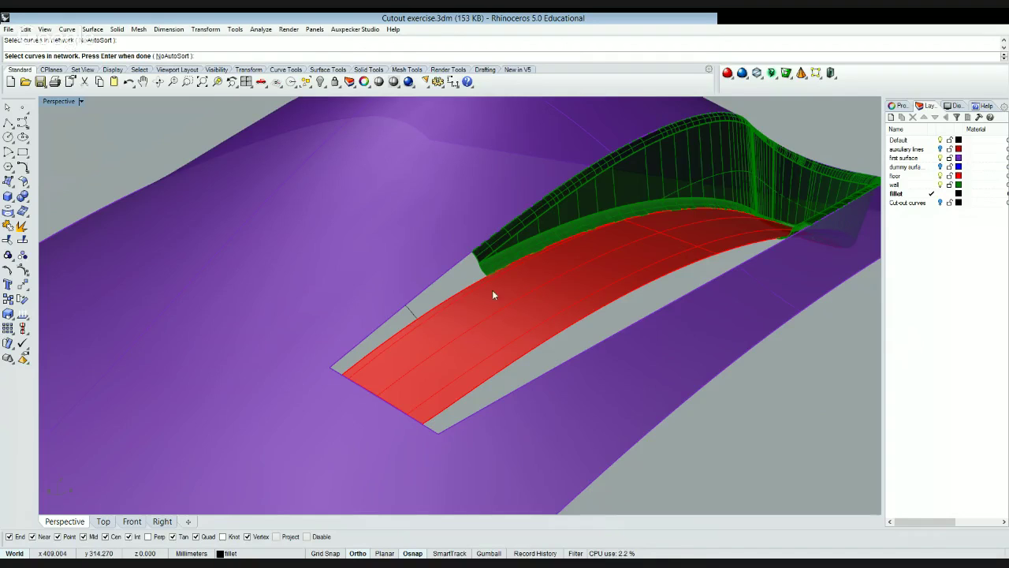
click(446, 278)
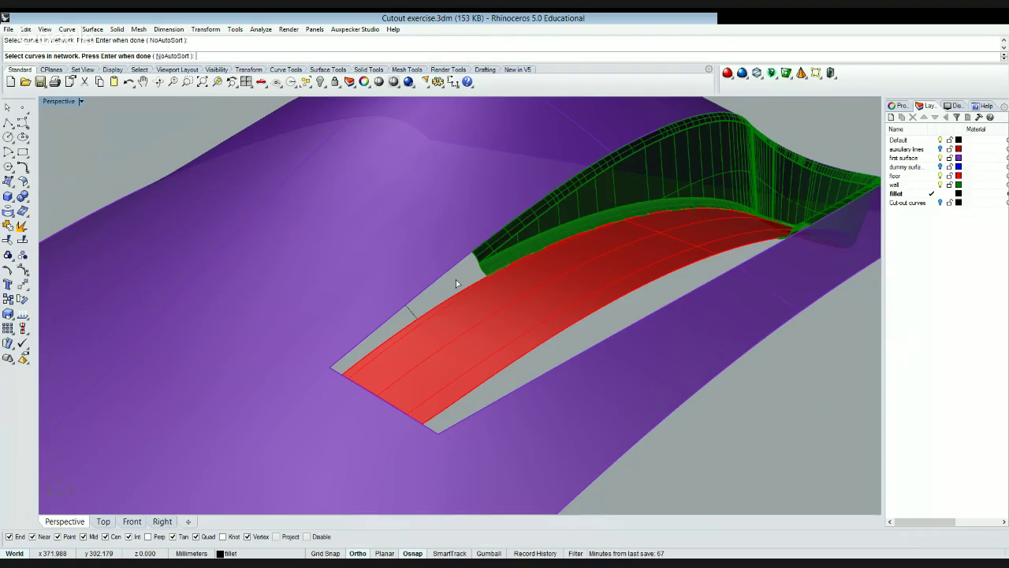
key(Return)
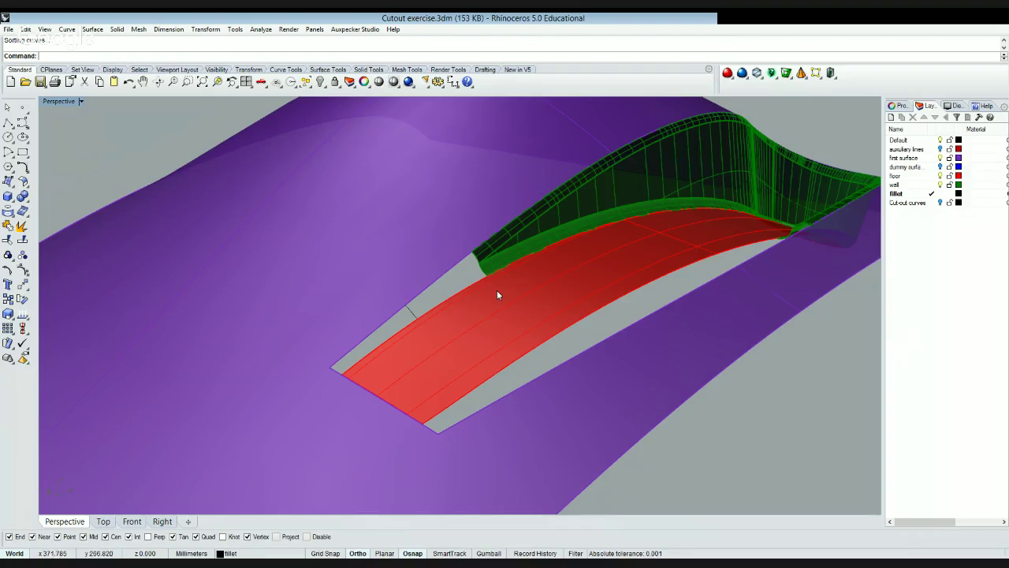
- Create a network surface between the wall's end edge and the blend curve, bounded by the floor and first surface edges
right_click(444, 290)
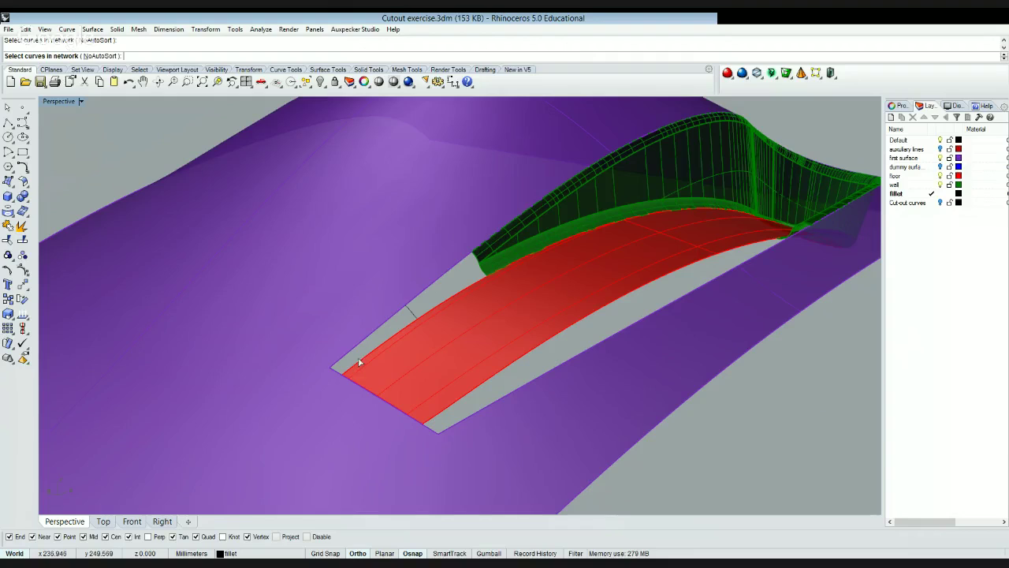
click(475, 278)
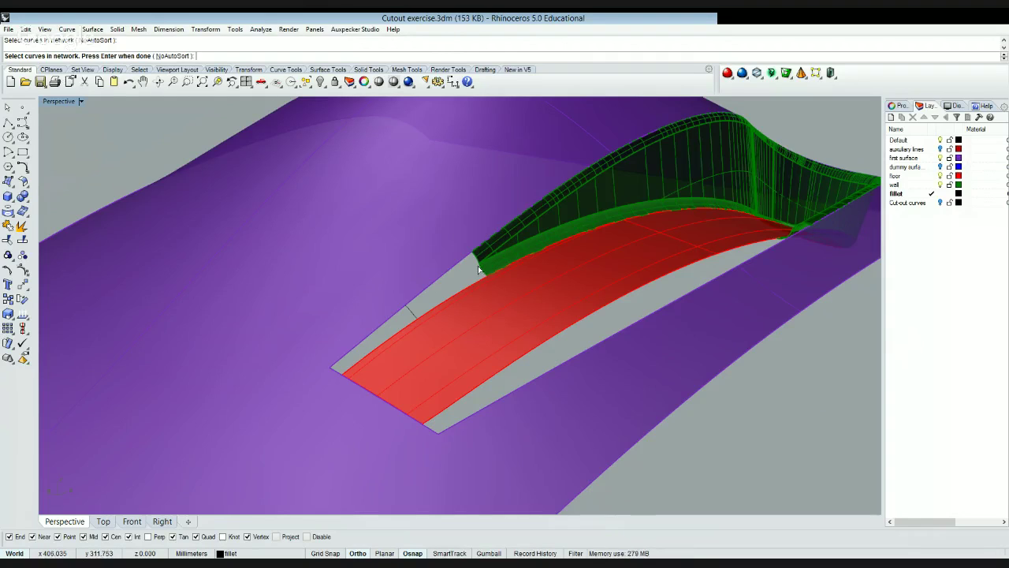
click(459, 274)
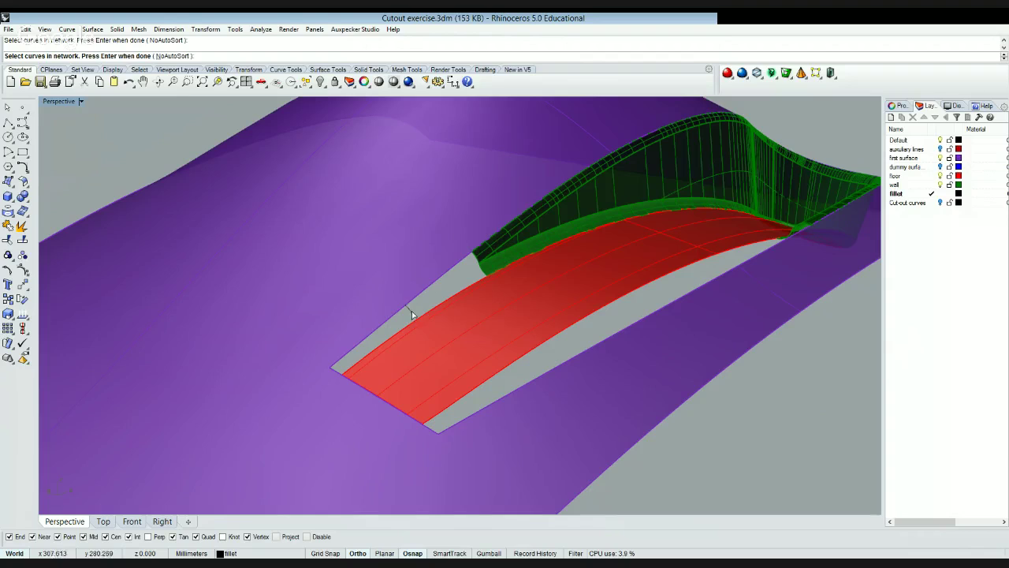
key(Return)
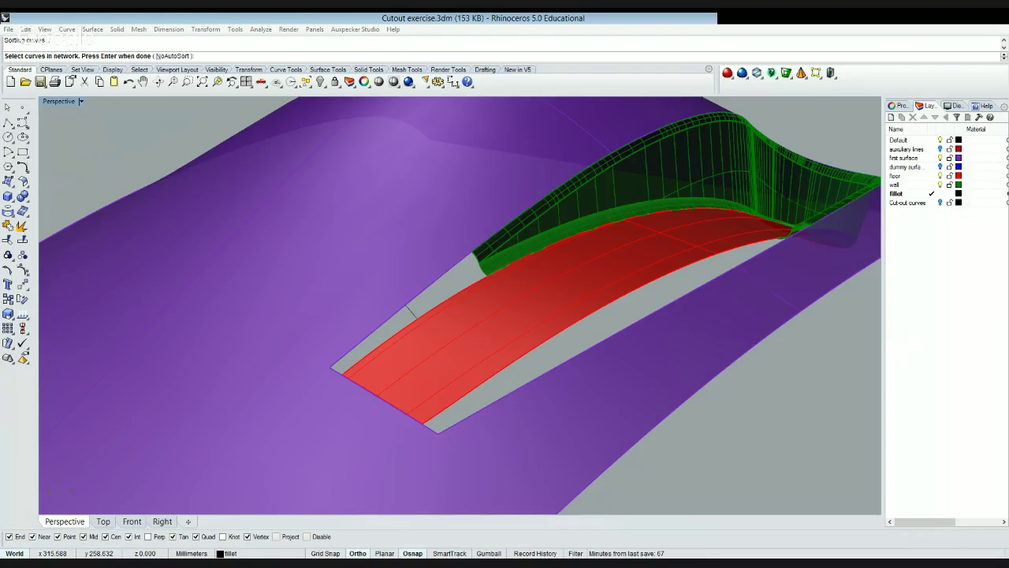
key(Return)
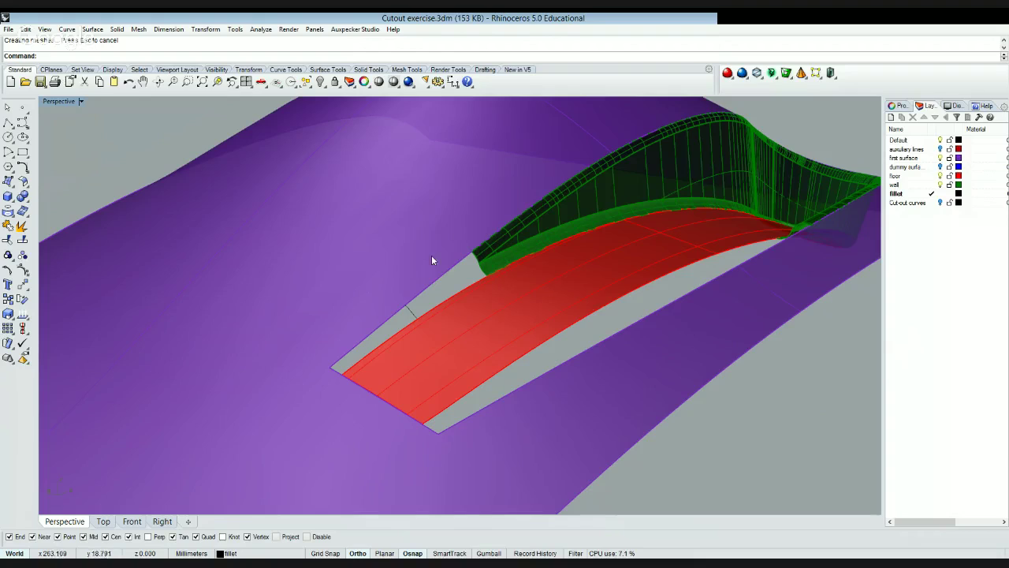
right_click(383, 251)
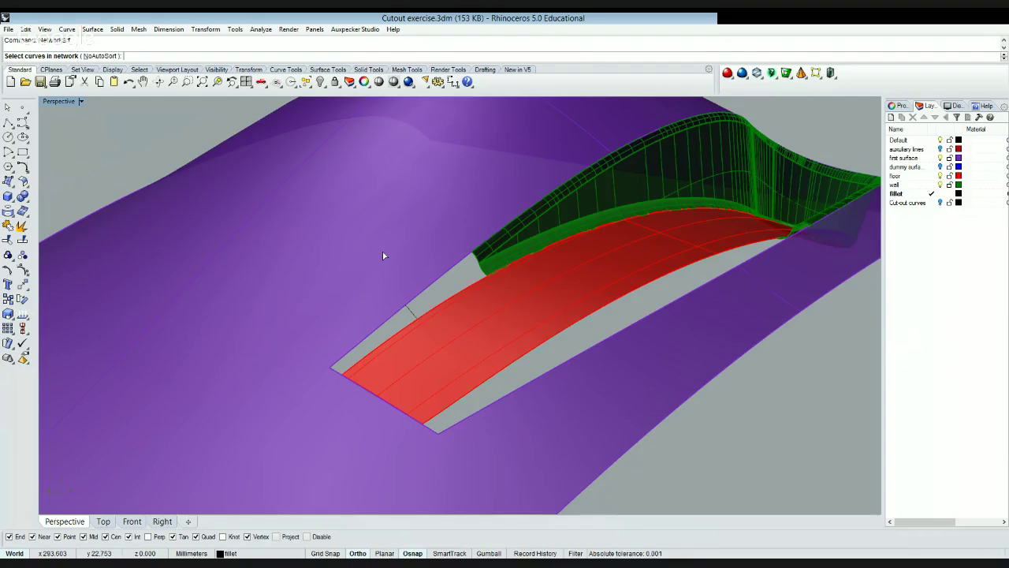
key(Escape)
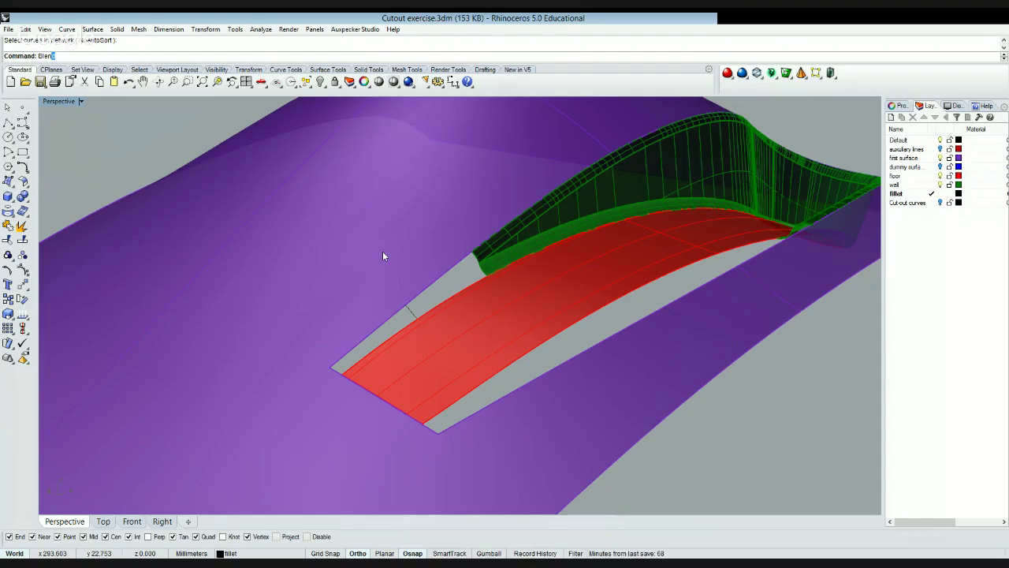
- Create an adjustable blend curve from surface edges across the cut-out's opposite gap, bridging floor and first surface near the wall's end
text(Blen)
key(Return)
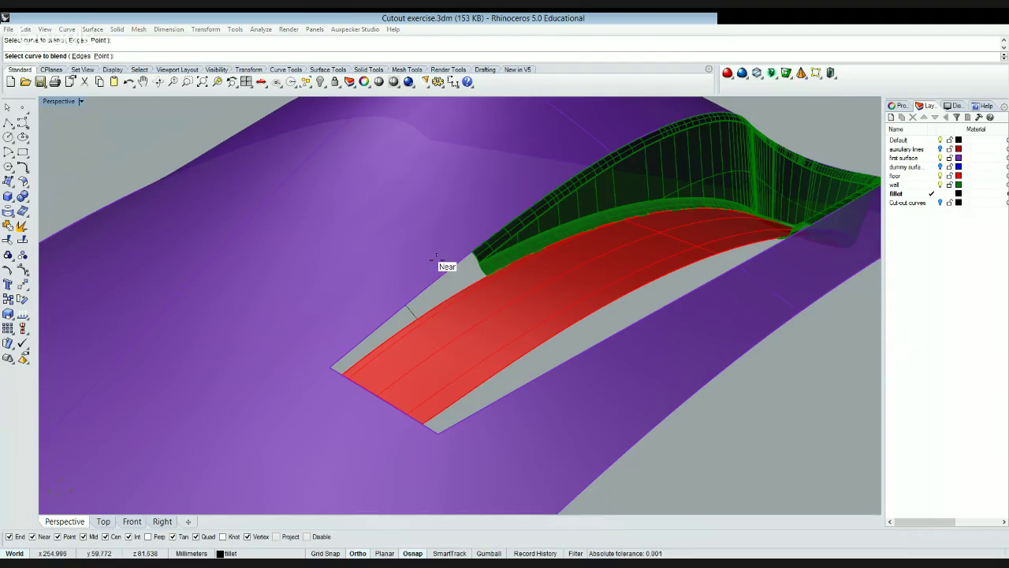
click(432, 271)
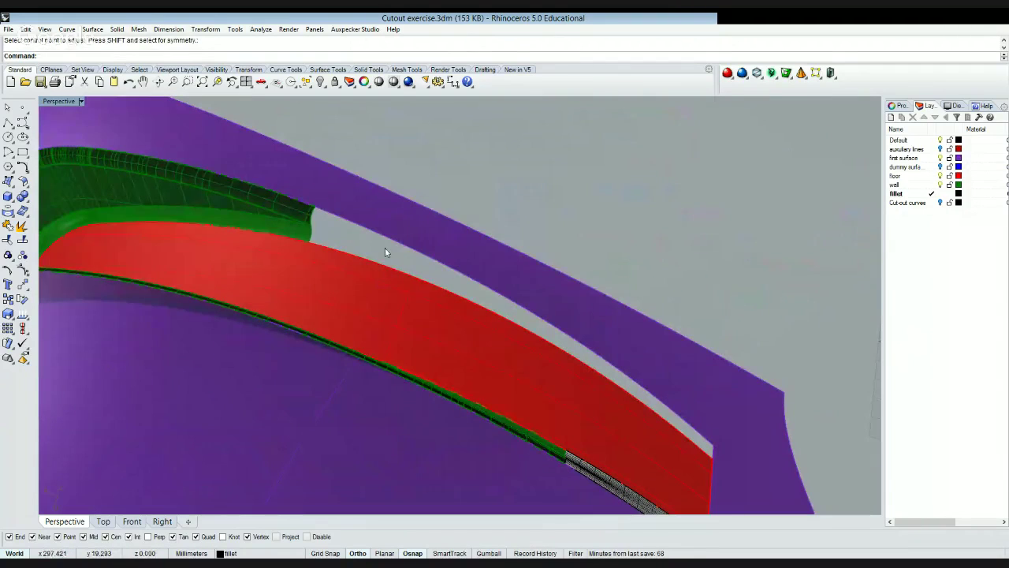
key(Return)
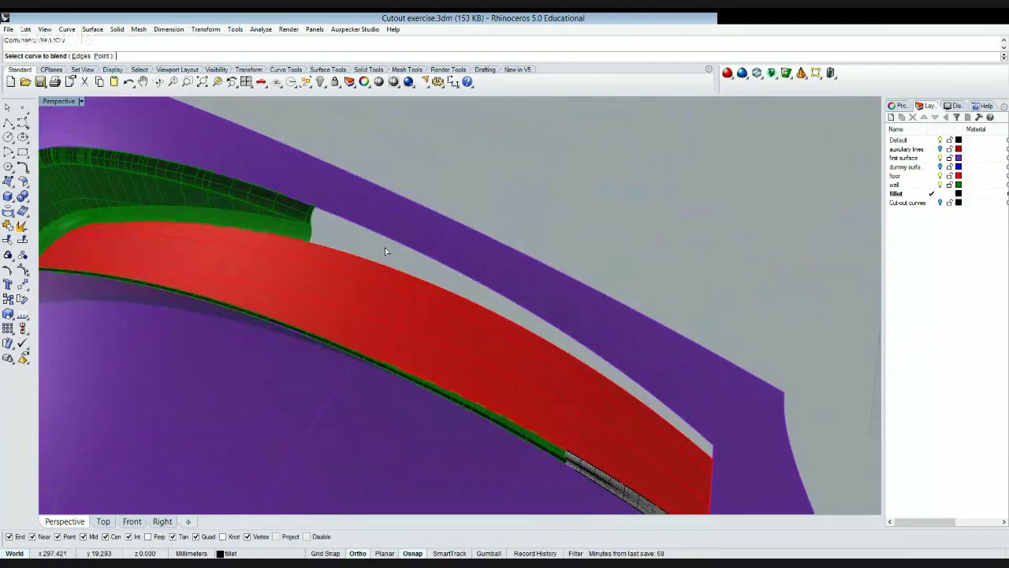
click(81, 56)
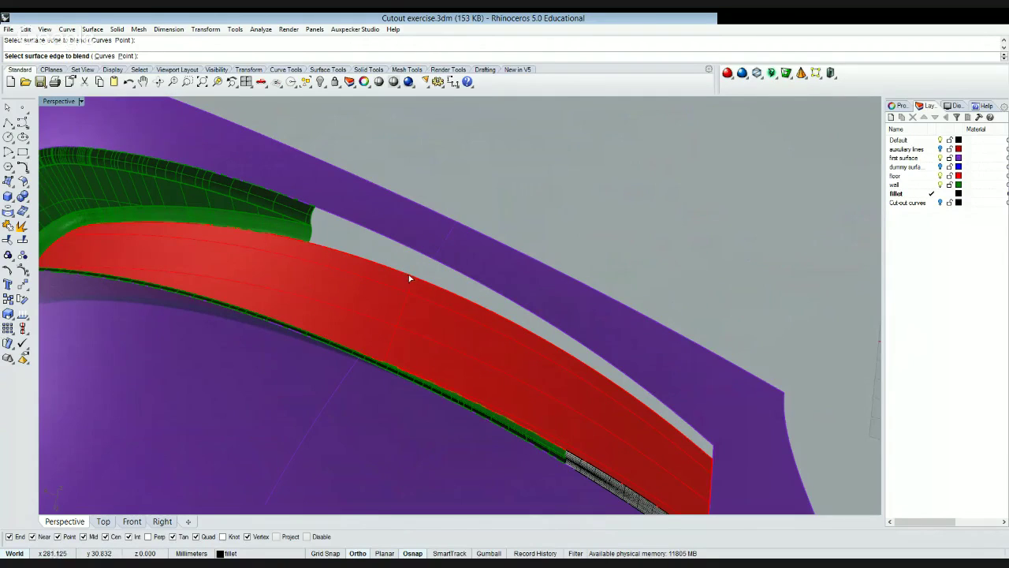
click(413, 249)
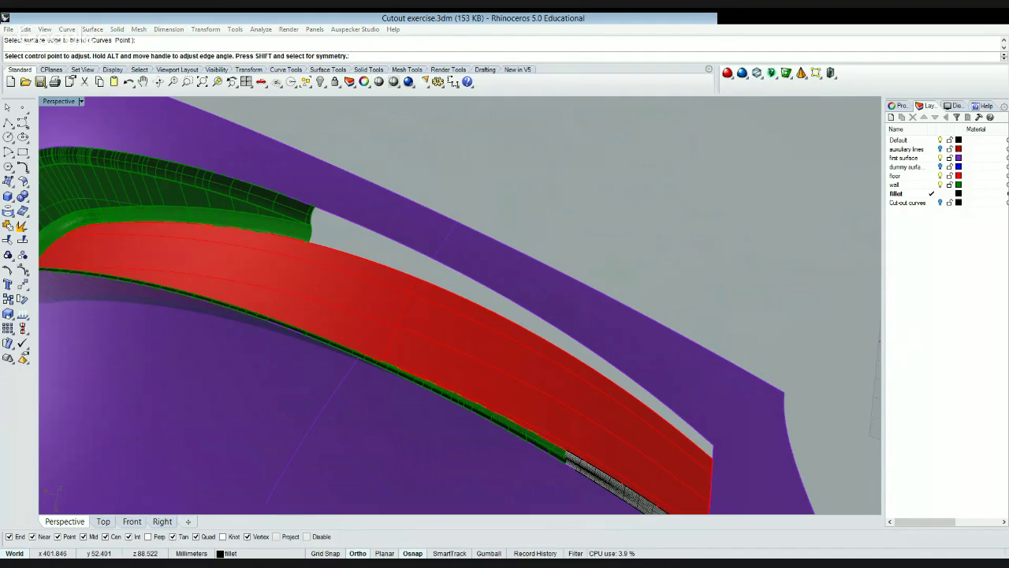
key(Return)
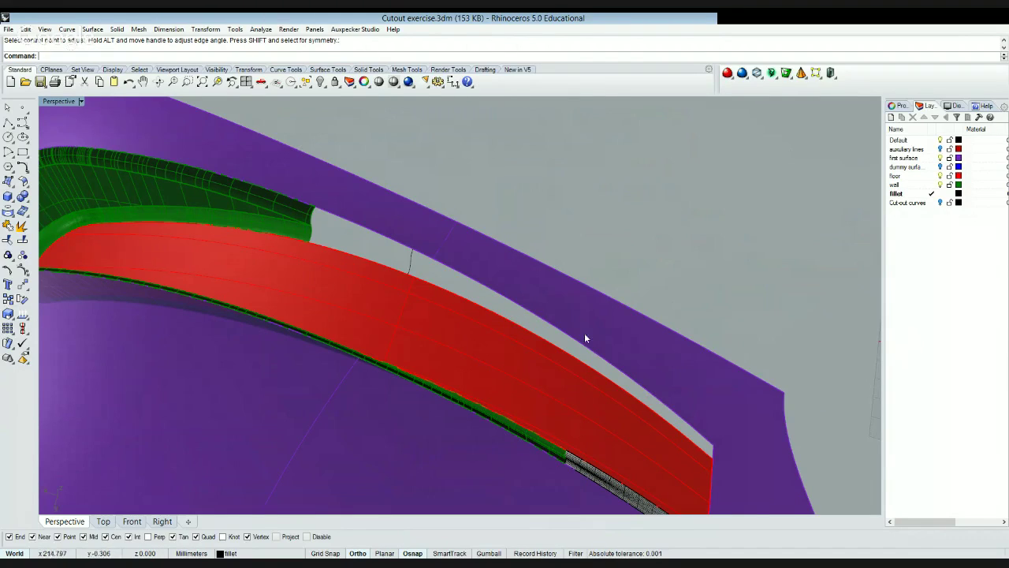
- Add a second edge-based blend curve between the floor and first surface, farther along the same gap from the wall's end
key(Return)
click(81, 56)
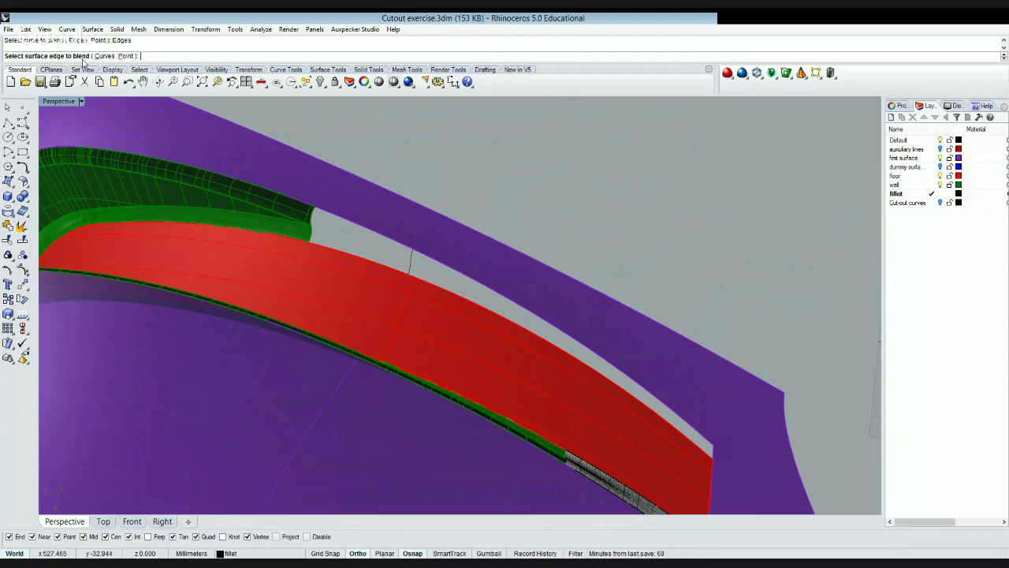
click(585, 387)
click(595, 375)
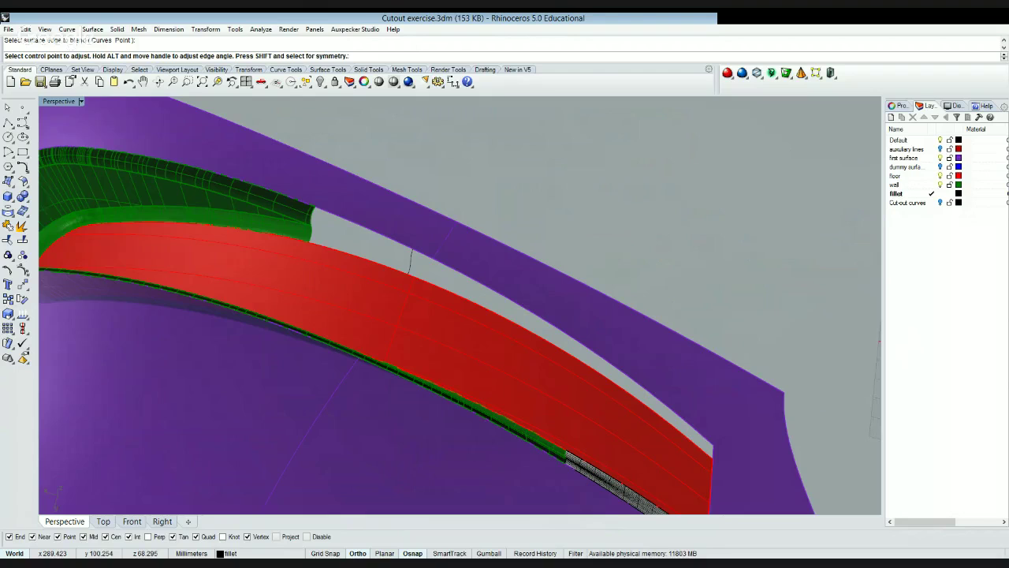
click(448, 266)
right_drag(545, 302, 508, 320)
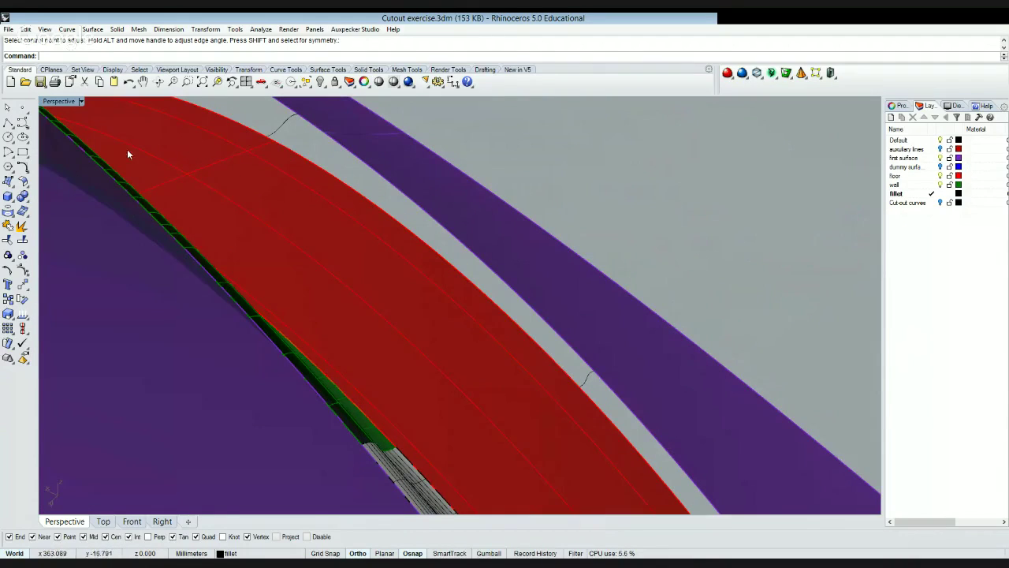
text(NetworkSrf)
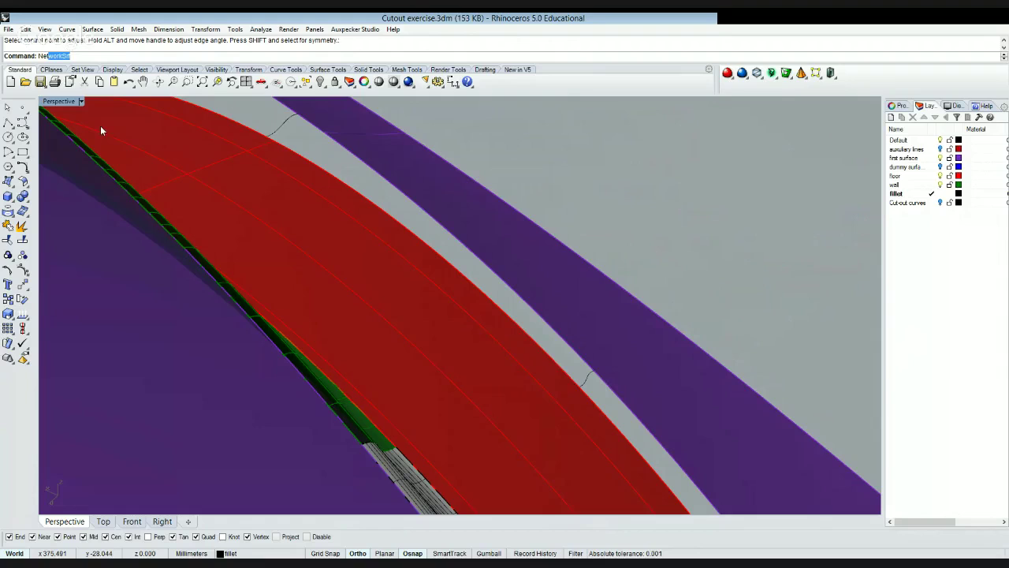
key(Return)
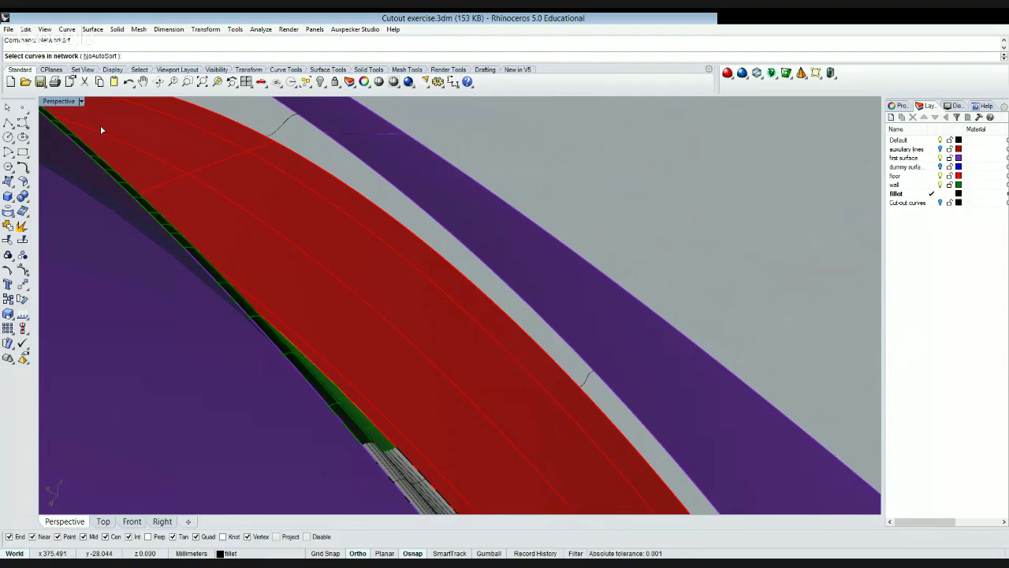
click(182, 238)
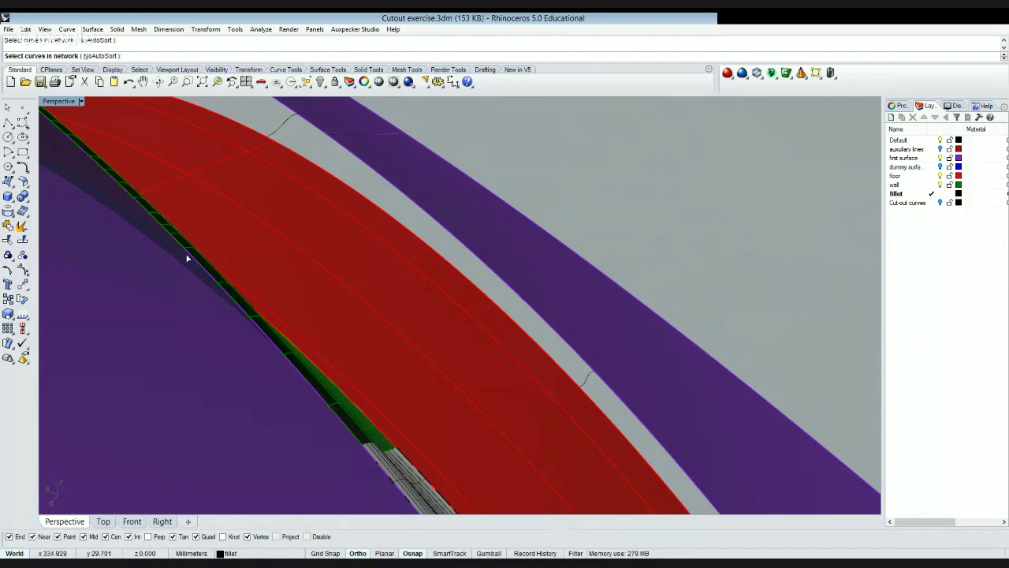
click(189, 261)
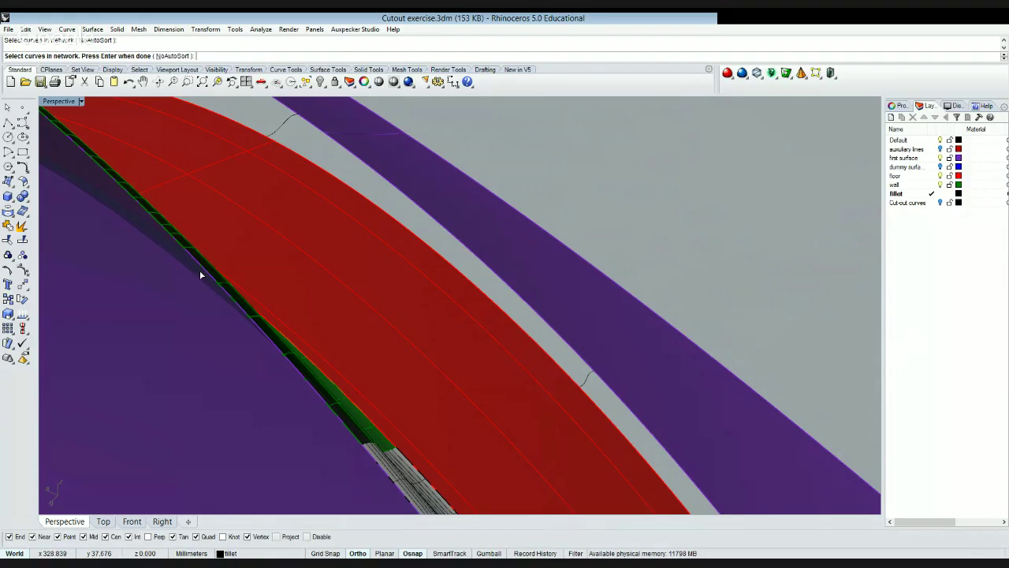
click(201, 275)
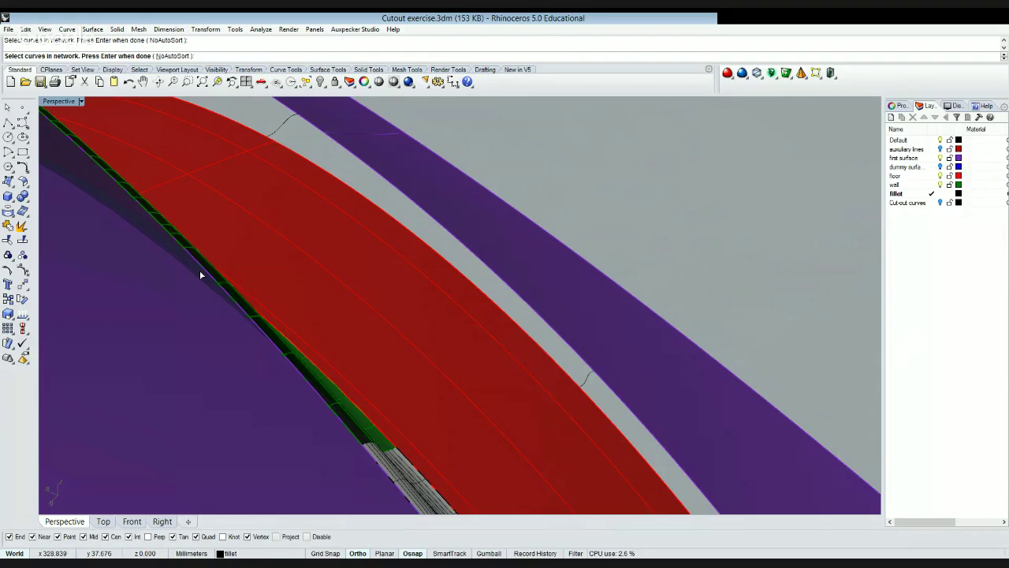
key(Escape)
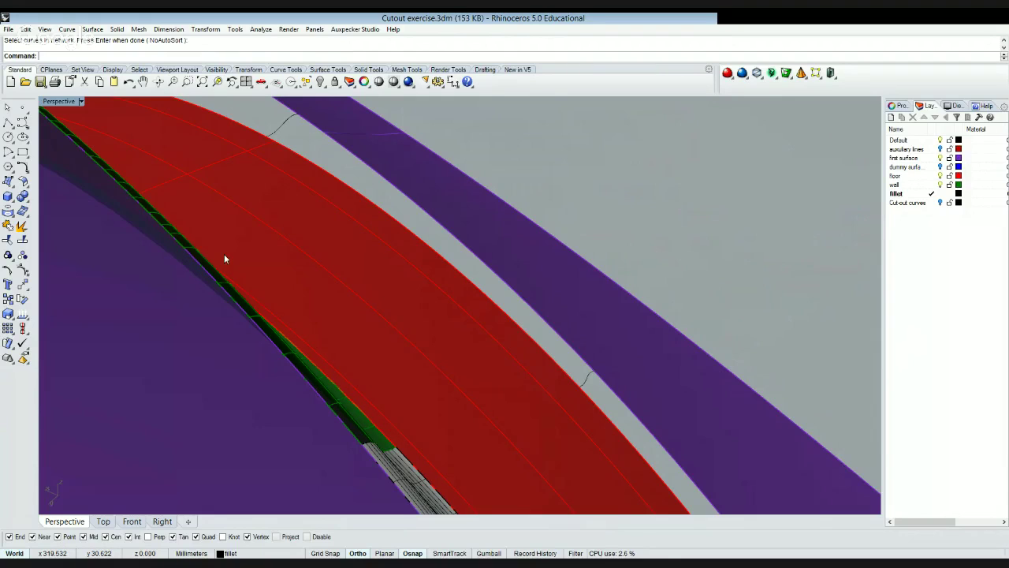
- Split the surface edges along the wall at two points, snapping the second split to the intersection farther up the wall
click(216, 255)
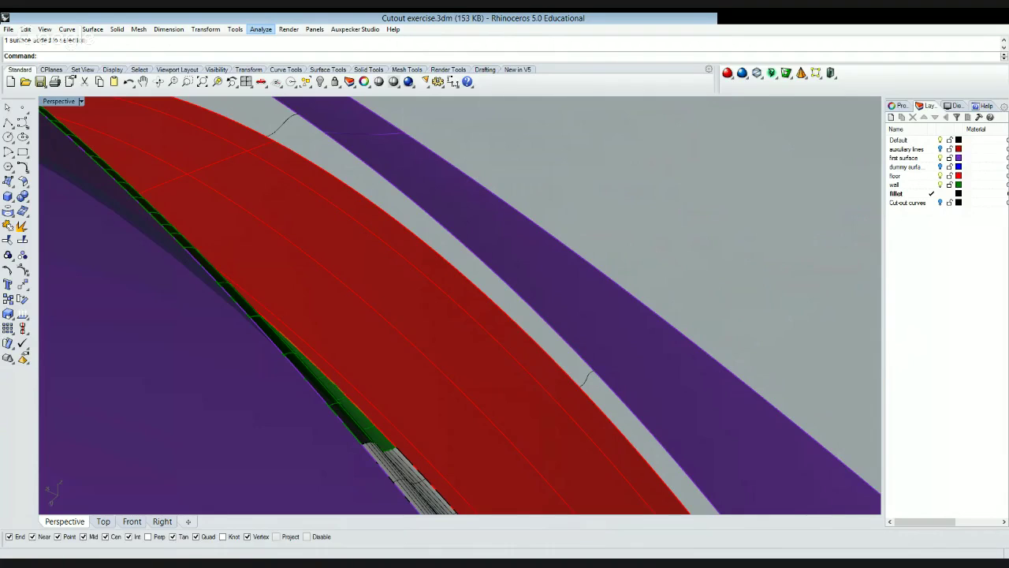
click(371, 183)
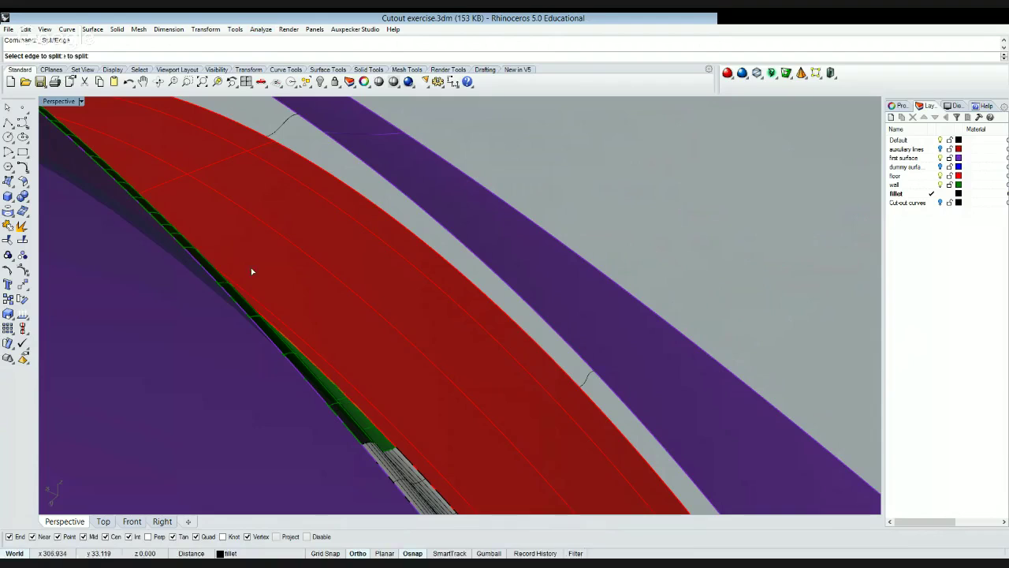
click(212, 277)
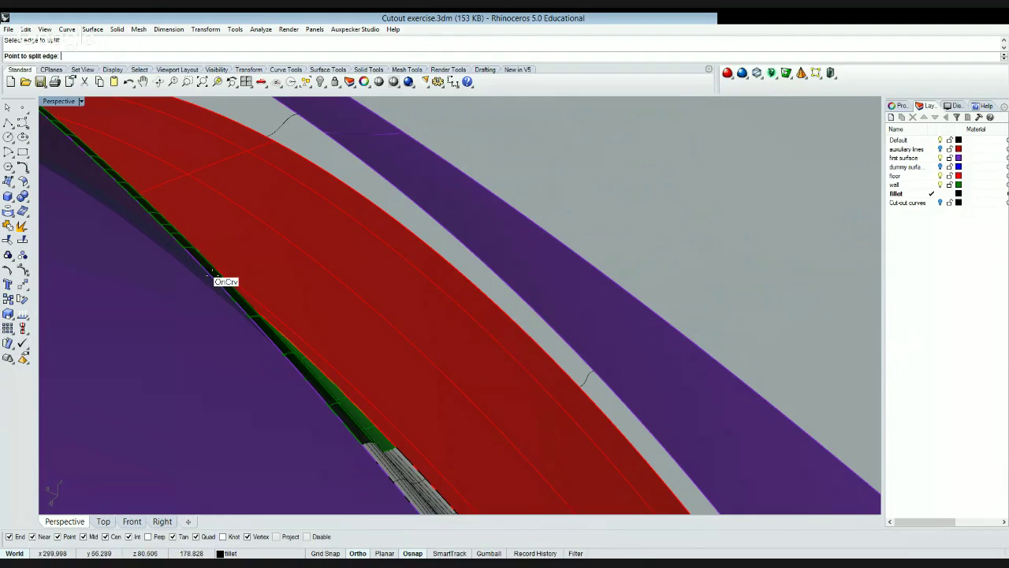
click(182, 277)
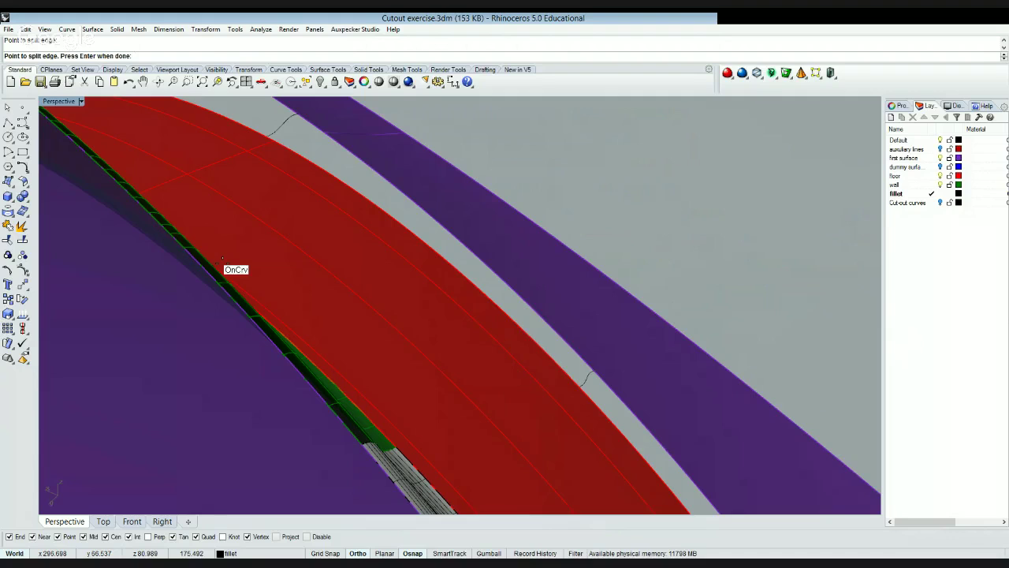
key(Return)
key(Return)
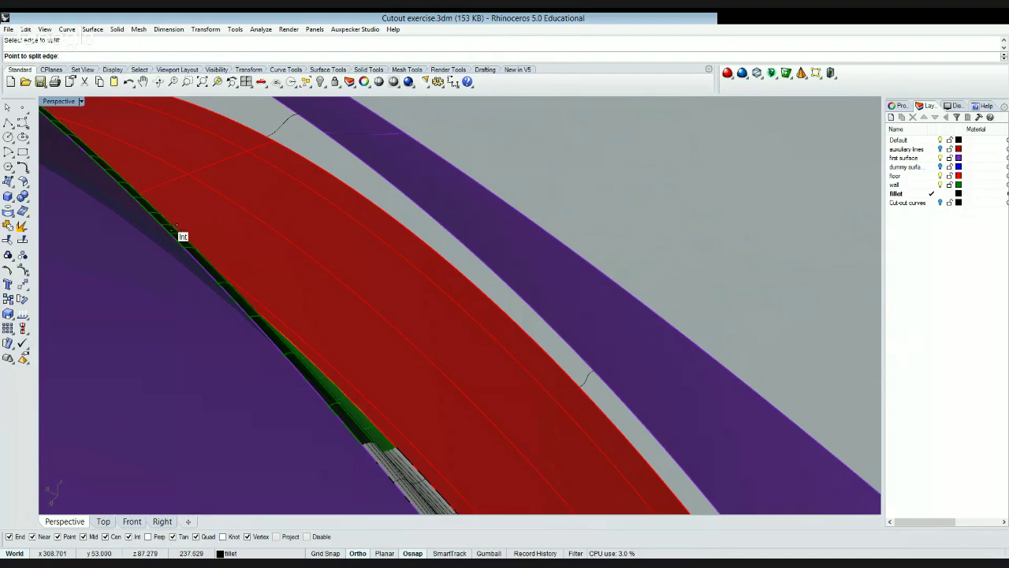
click(182, 235)
key(Return)
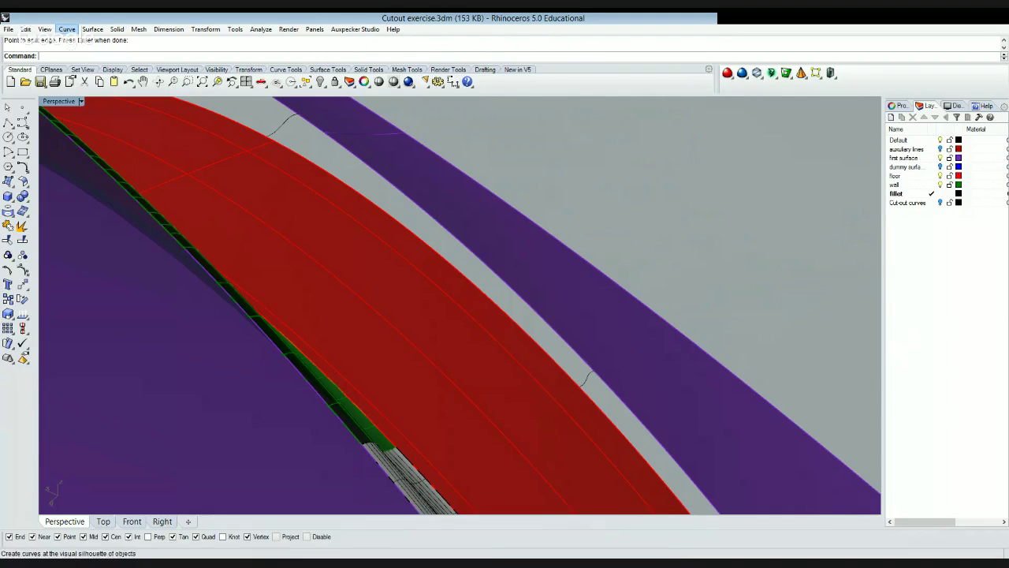
- Duplicate the split edge segment beside the wall as a curve on the current layer
click(210, 280)
click(225, 282)
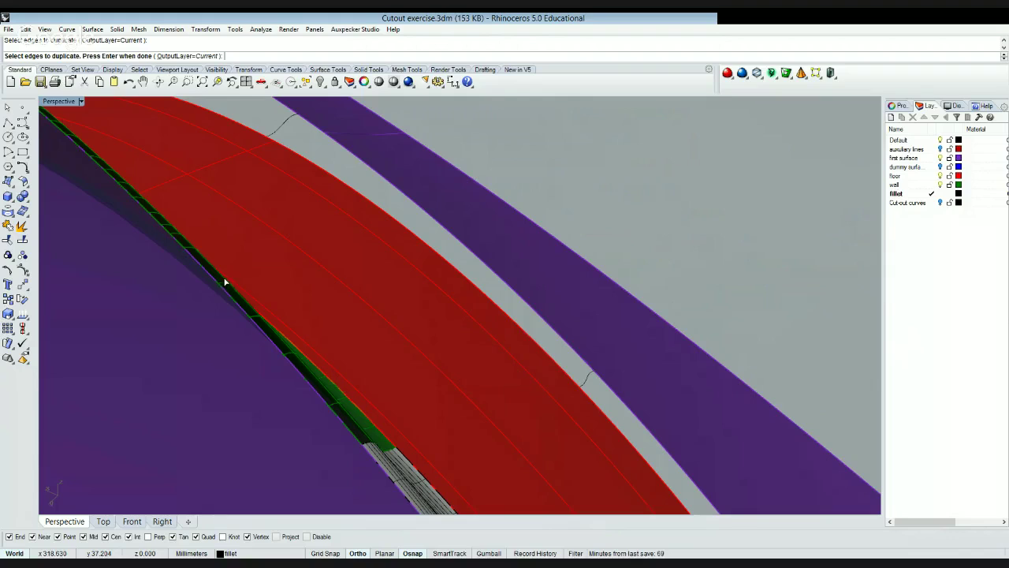
key(Return)
click(235, 236)
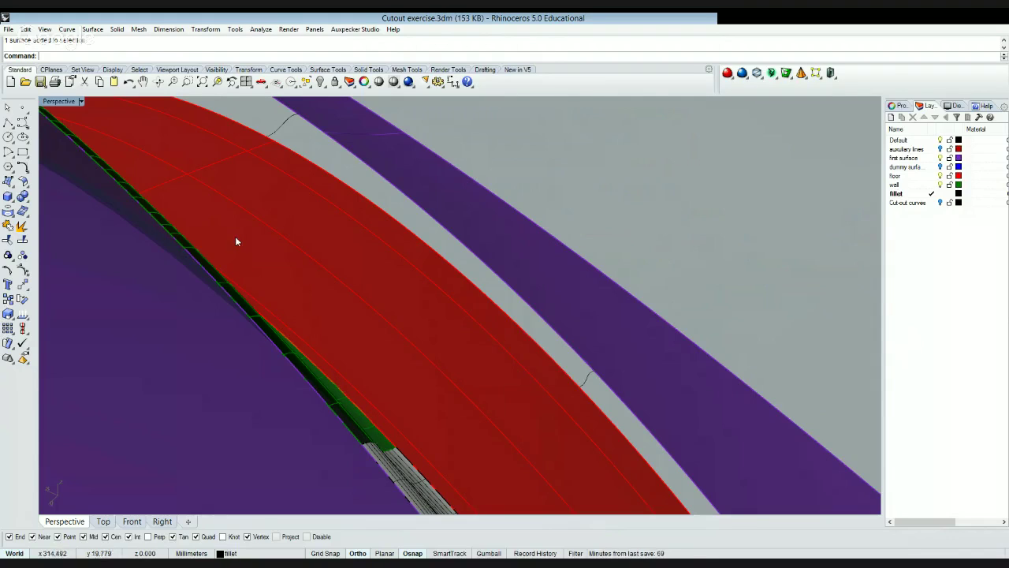
key(Return)
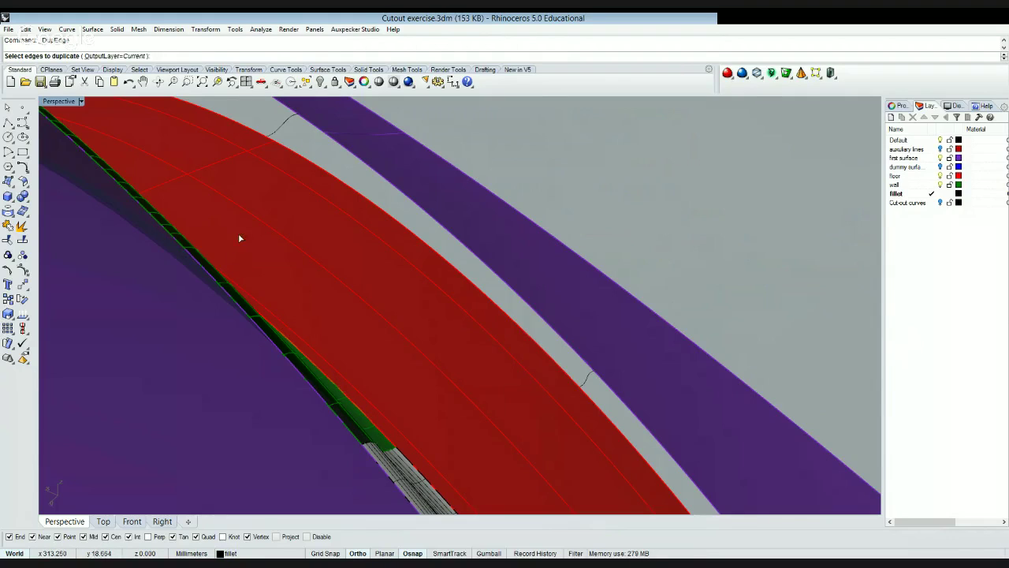
key(Escape)
- Split another edge along the wall, snapping the split to the existing end point
click(240, 242)
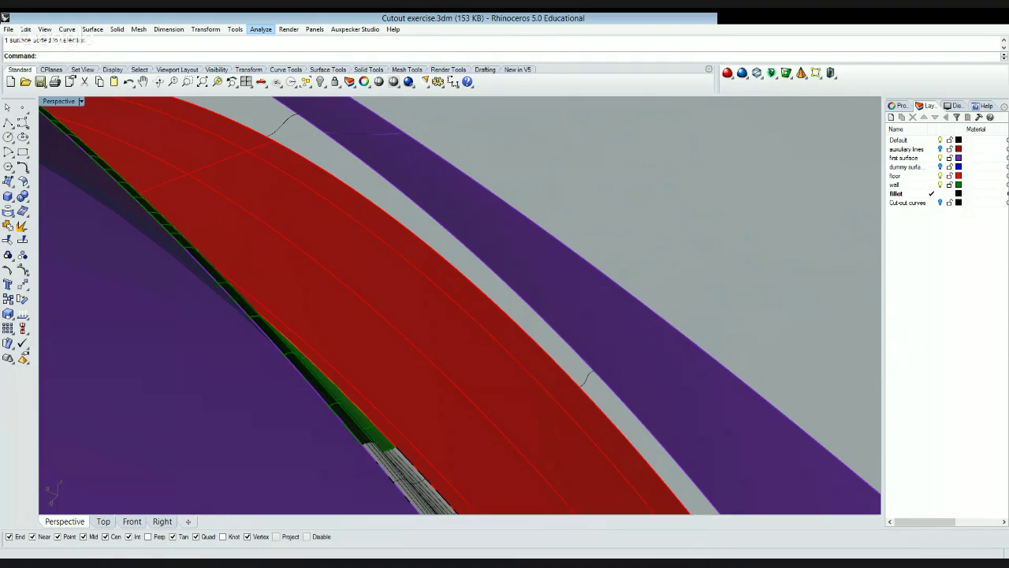
click(365, 184)
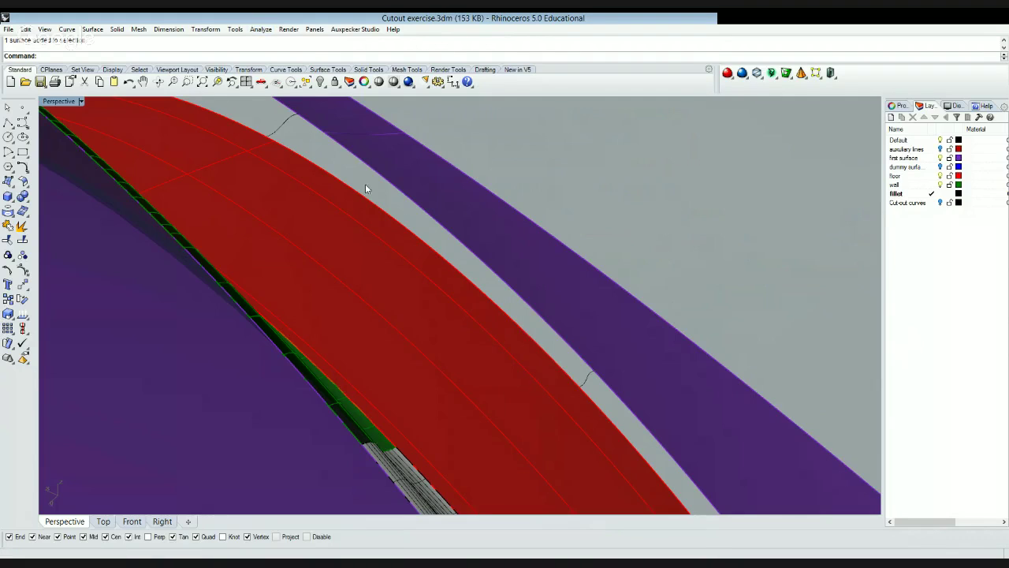
click(277, 247)
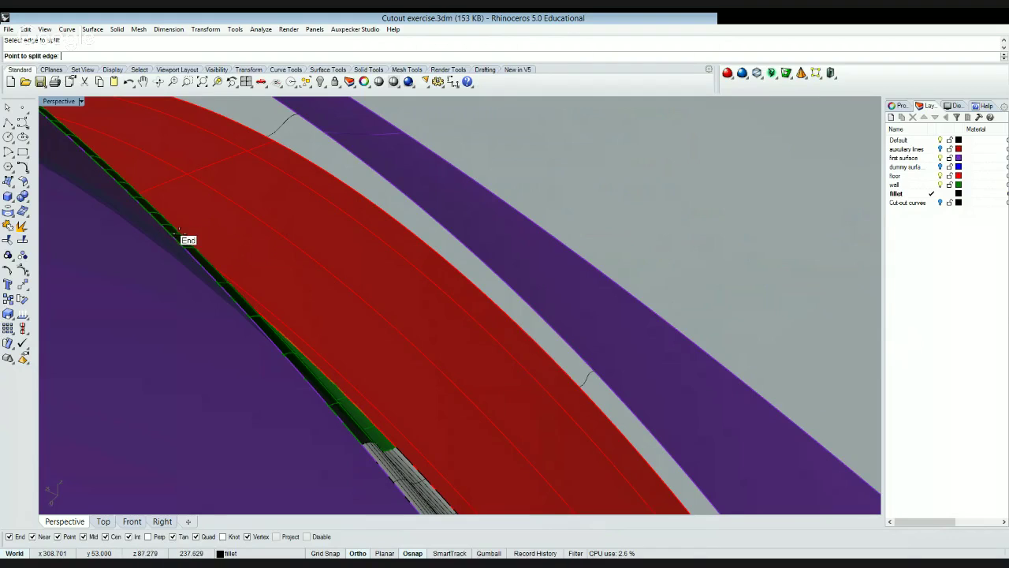
click(183, 232)
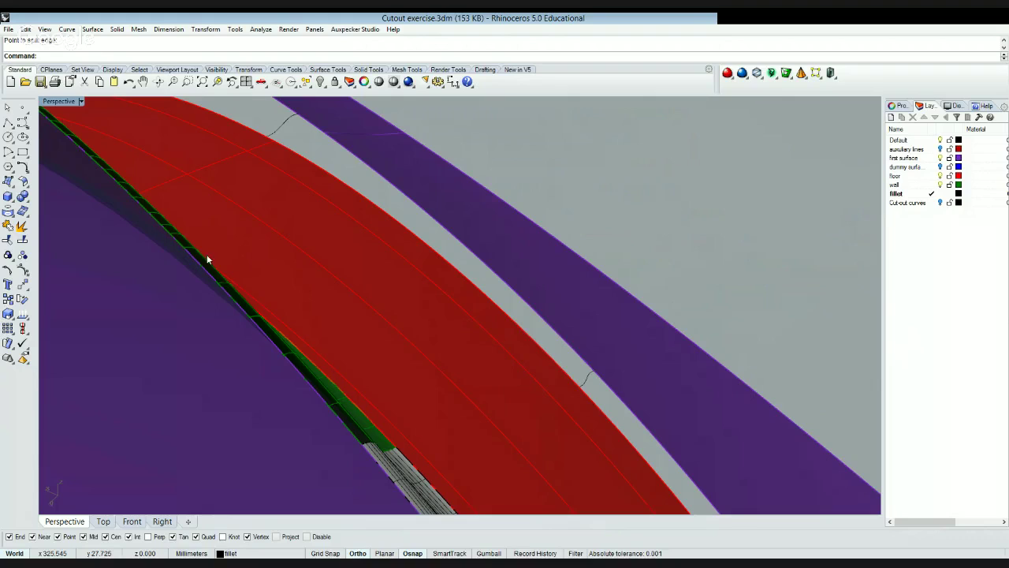
- Duplicate the newly split edges beside the wall as curves and try to join them
click(67, 29)
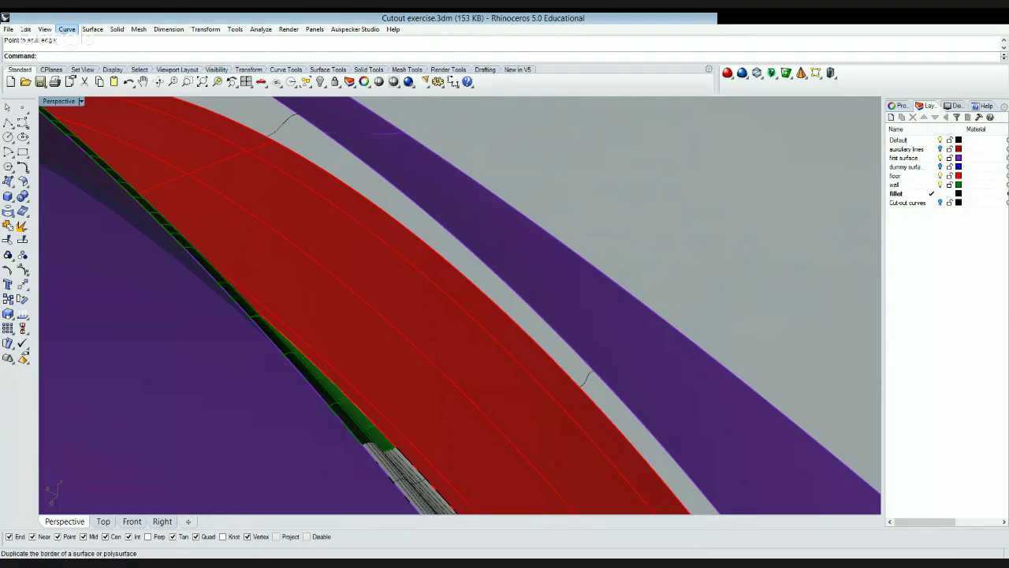
click(237, 238)
click(236, 239)
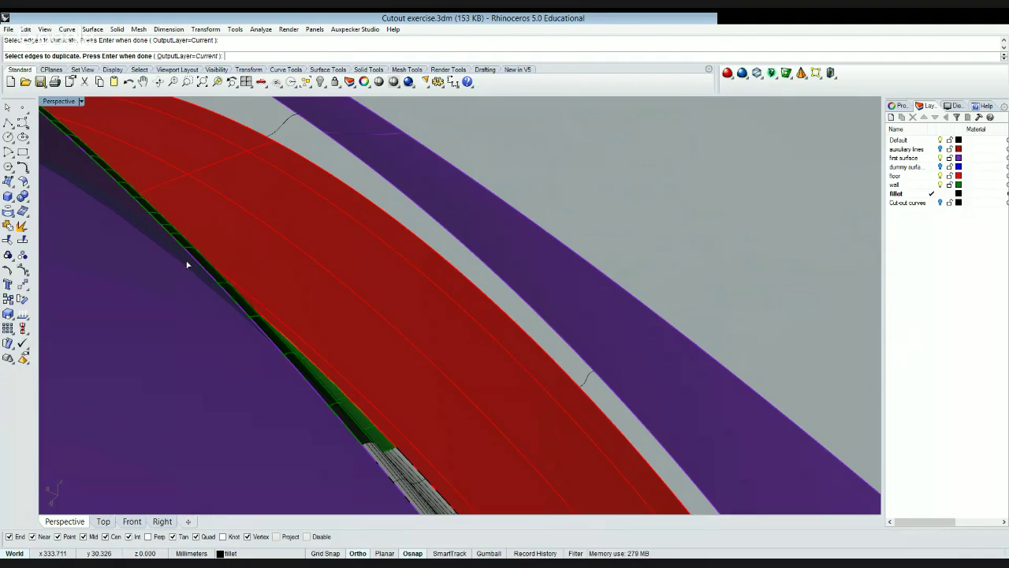
click(8, 226)
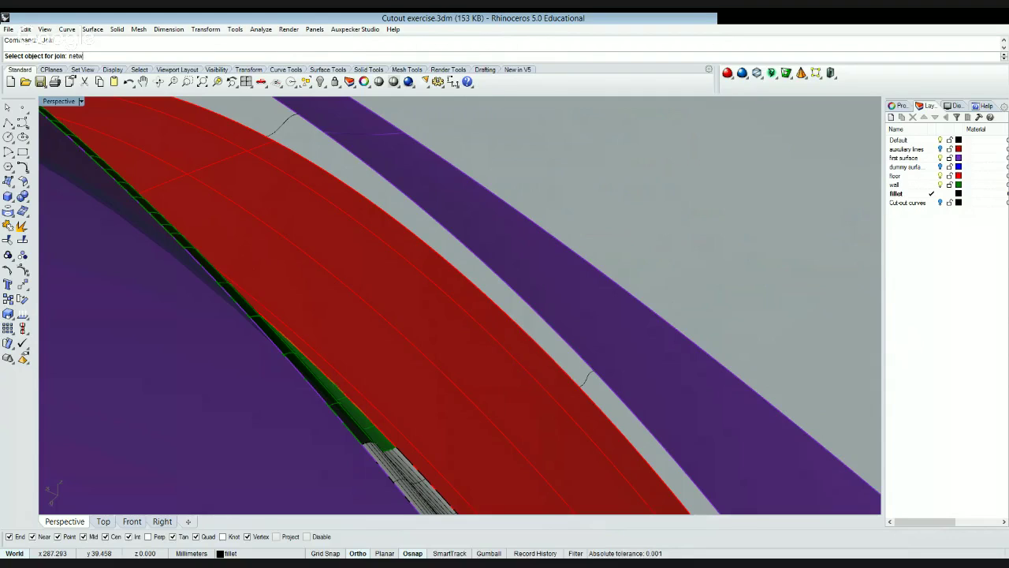
text(o)
key(Escape)
key(Escape)
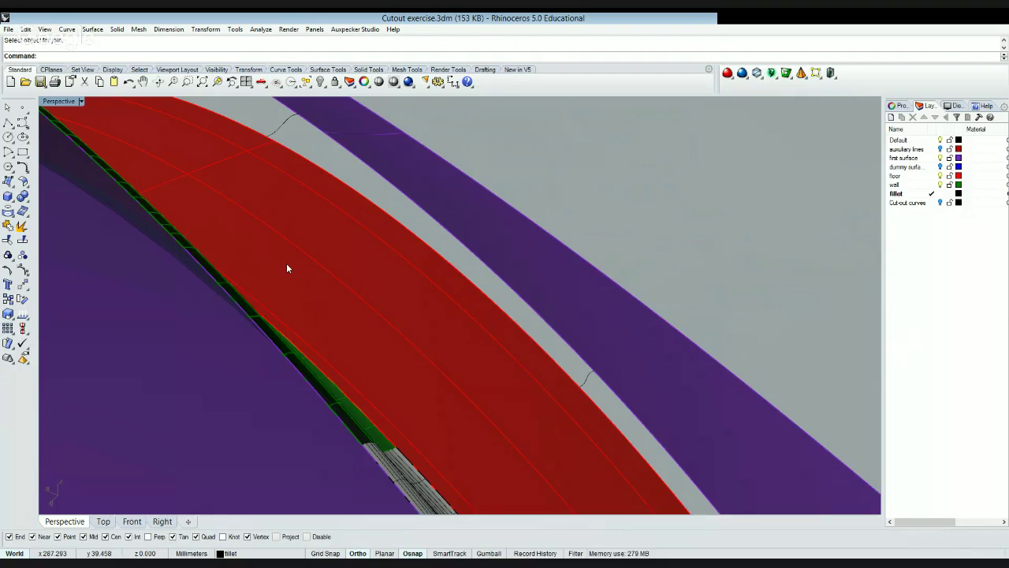
- Try to build a network surface over the gap from the duplicated edge curves and the surrounding surface edges
text(nd: NetworkSrf)
key(Return)
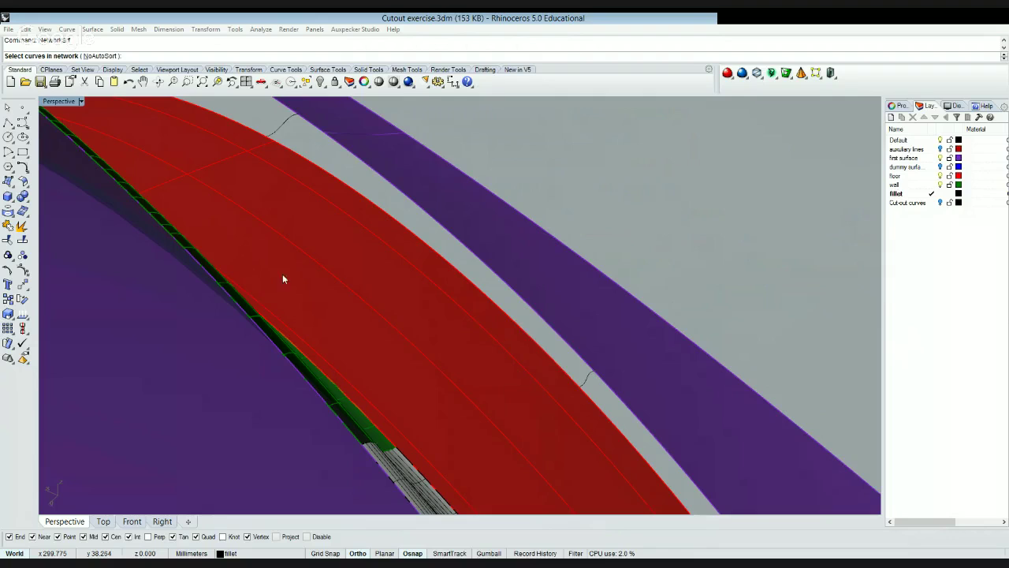
click(744, 377)
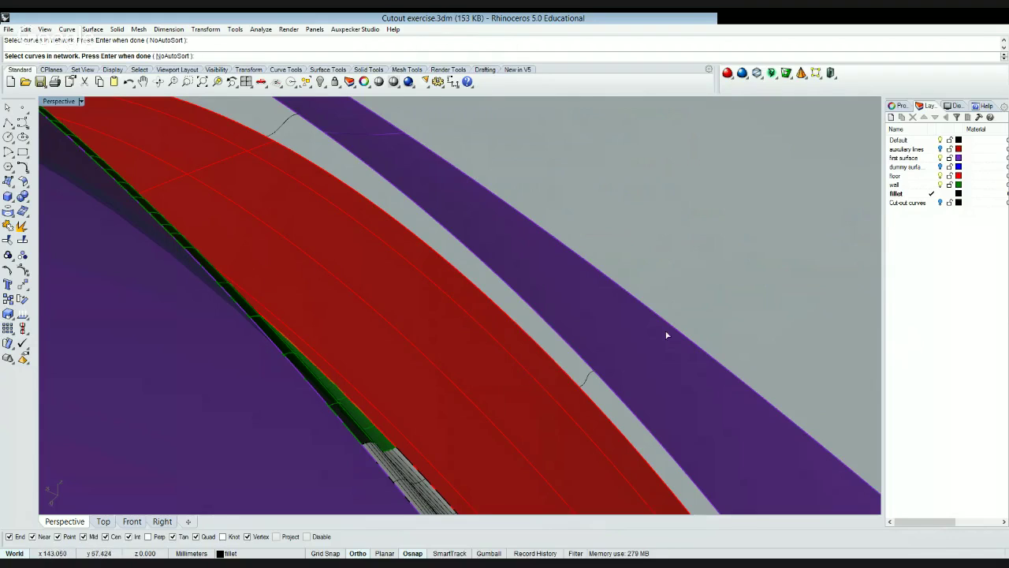
key(Return)
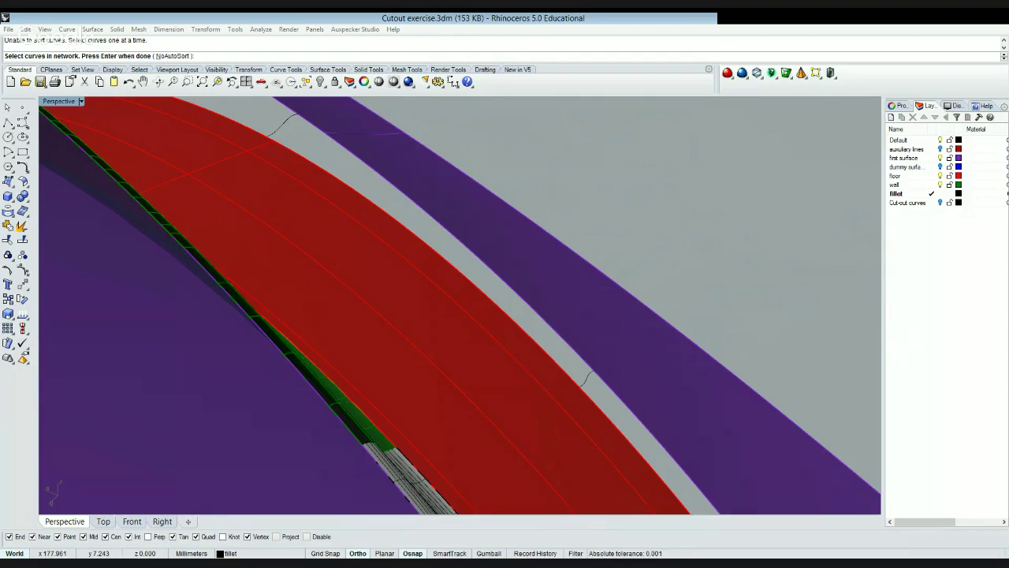
click(483, 342)
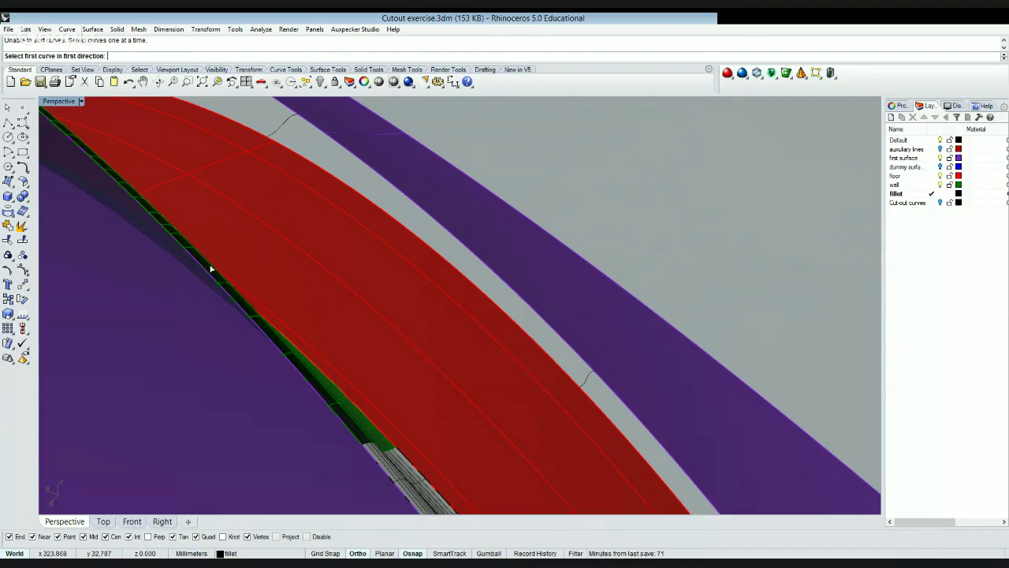
key(Escape)
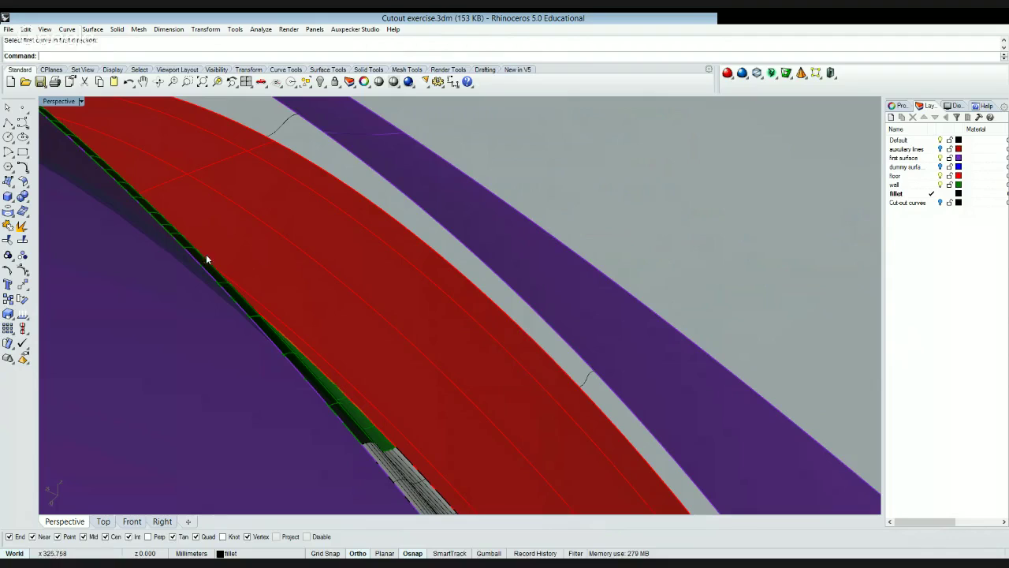
- Duplicate the remaining edge beside the wall and join the two edge curves into one open curve
click(181, 251)
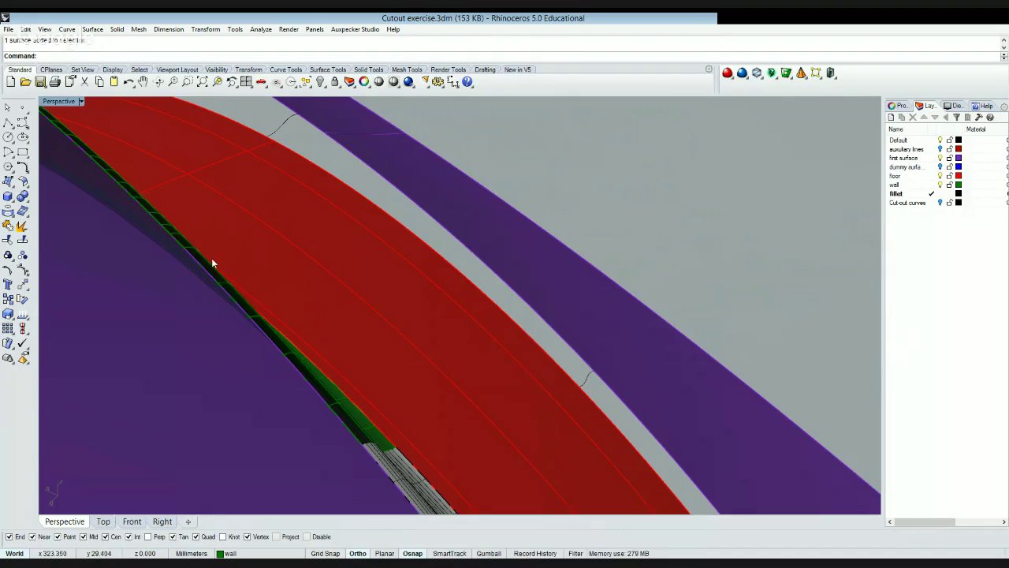
key(Escape)
click(186, 263)
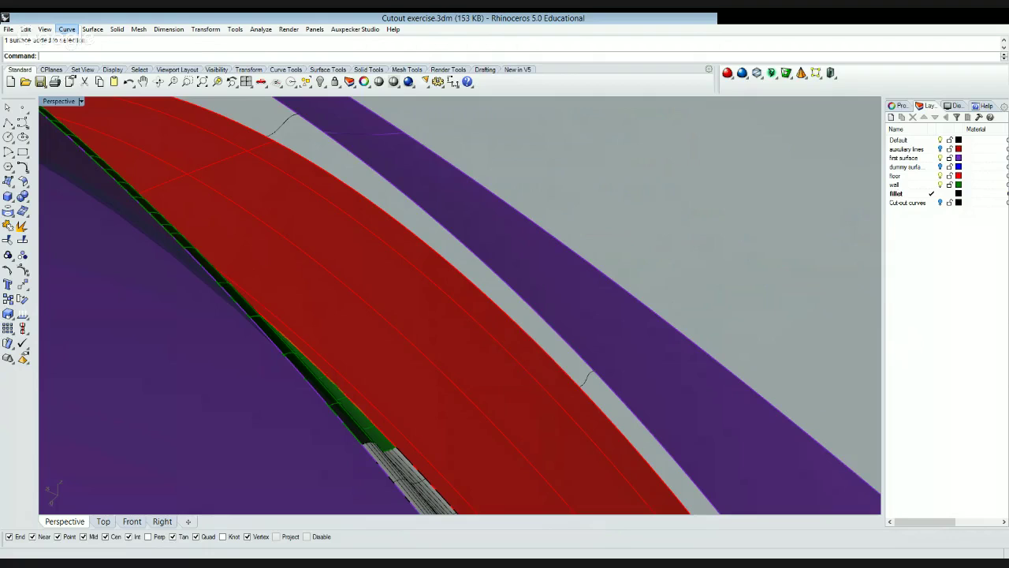
click(190, 269)
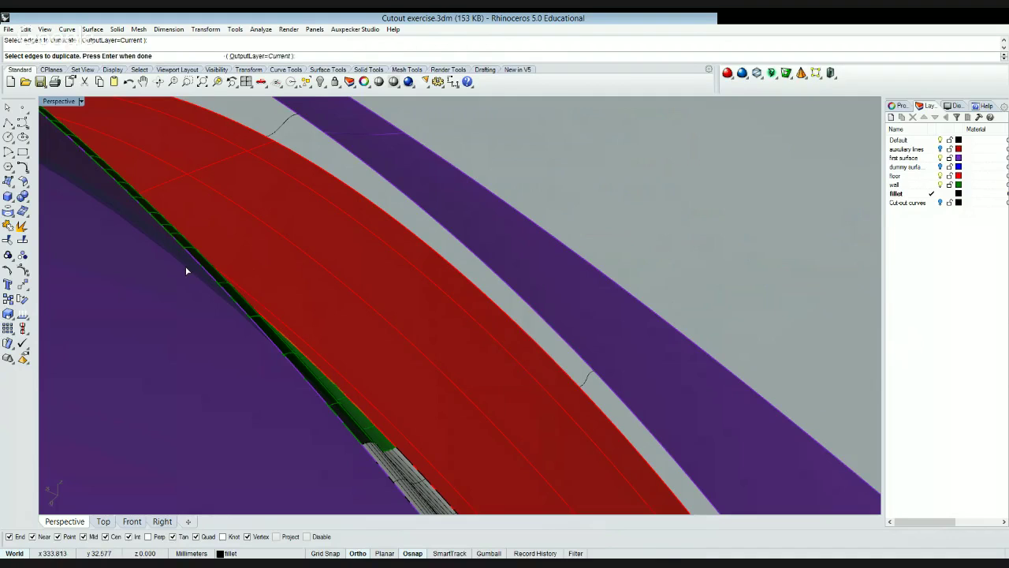
click(178, 243)
key(Return)
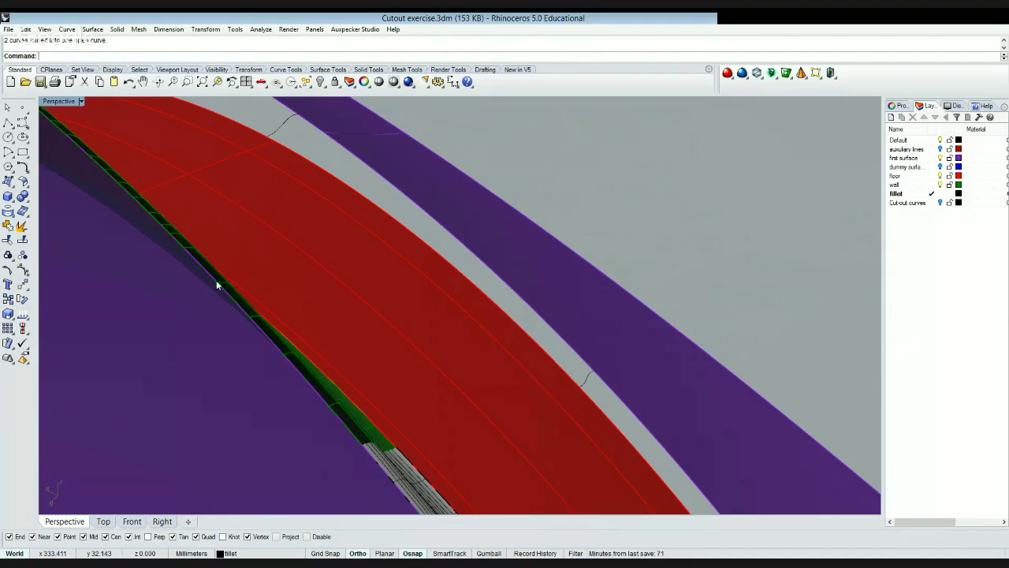
- Build a network surface over the gap from the joined edge curve and the surrounding boundary curves
text(Ne)
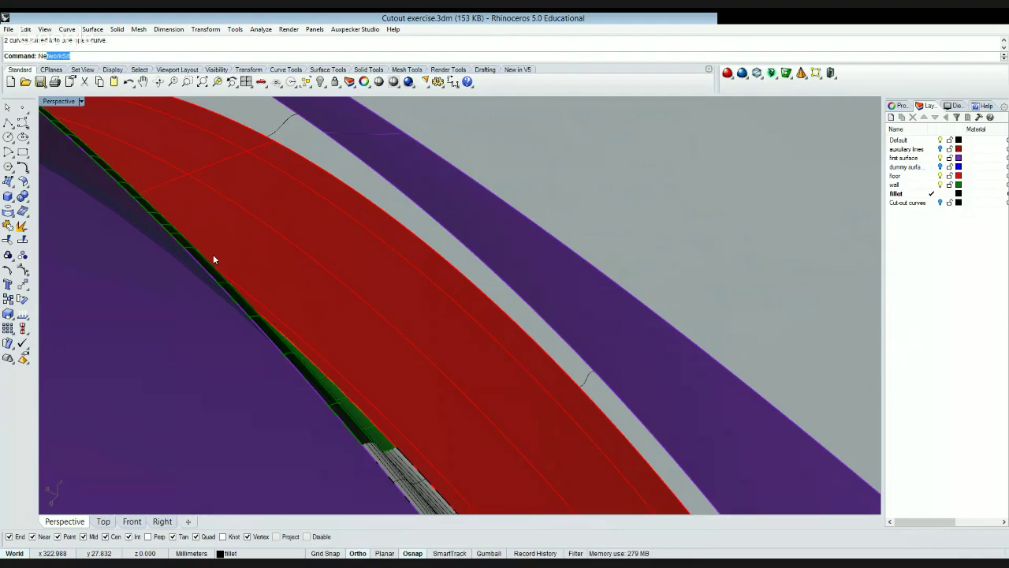
key(Return)
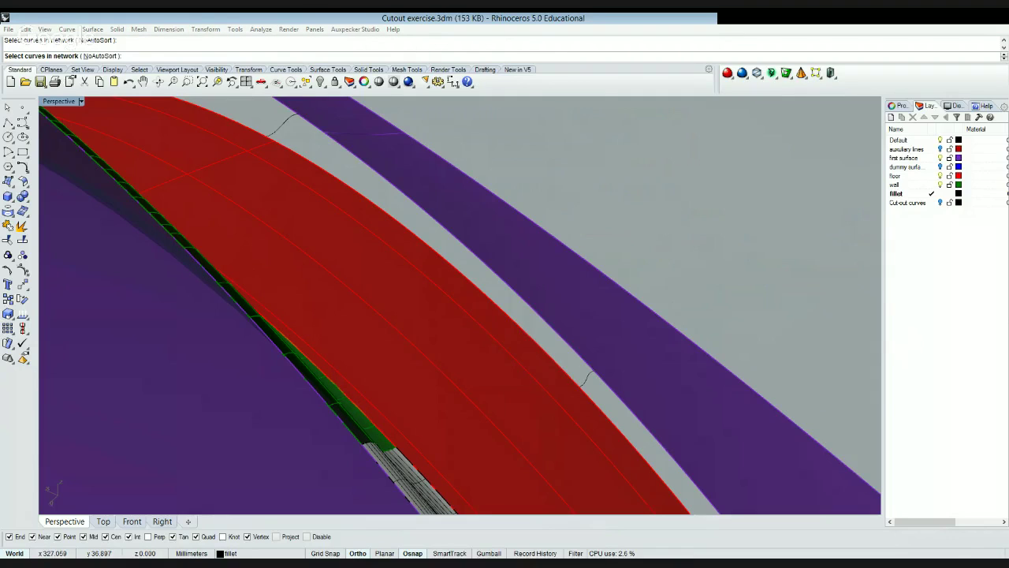
click(241, 311)
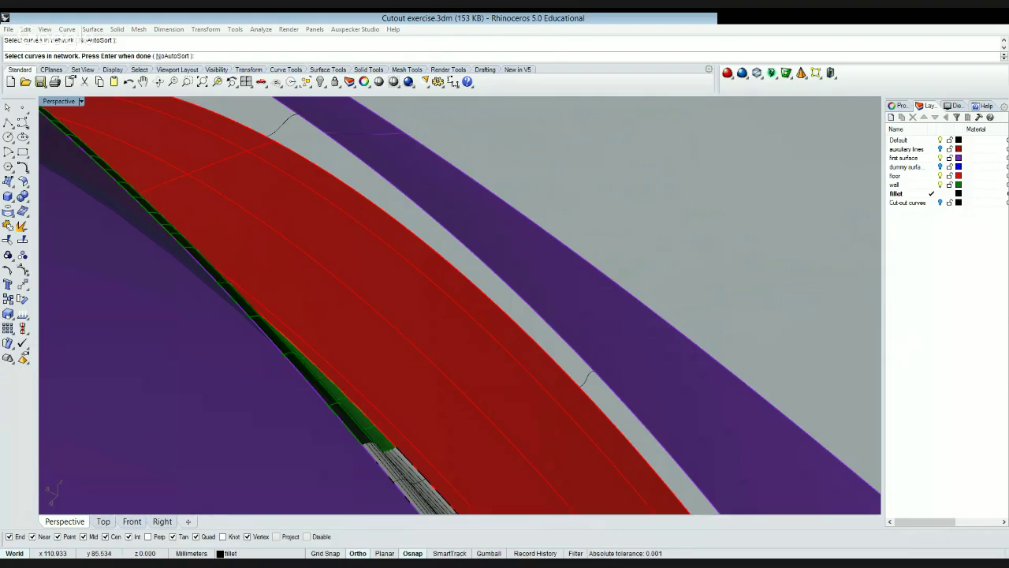
click(733, 365)
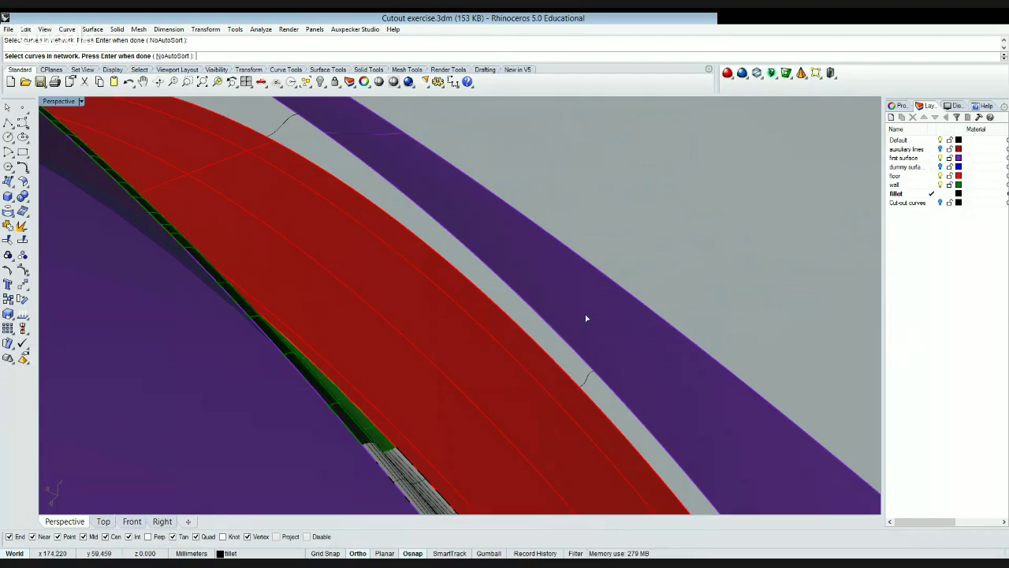
key(Return)
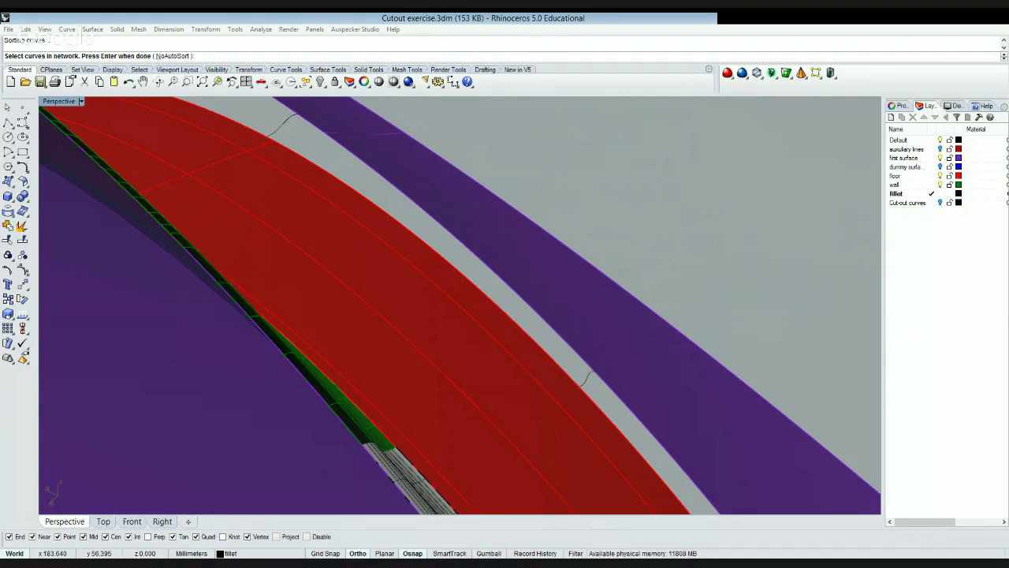